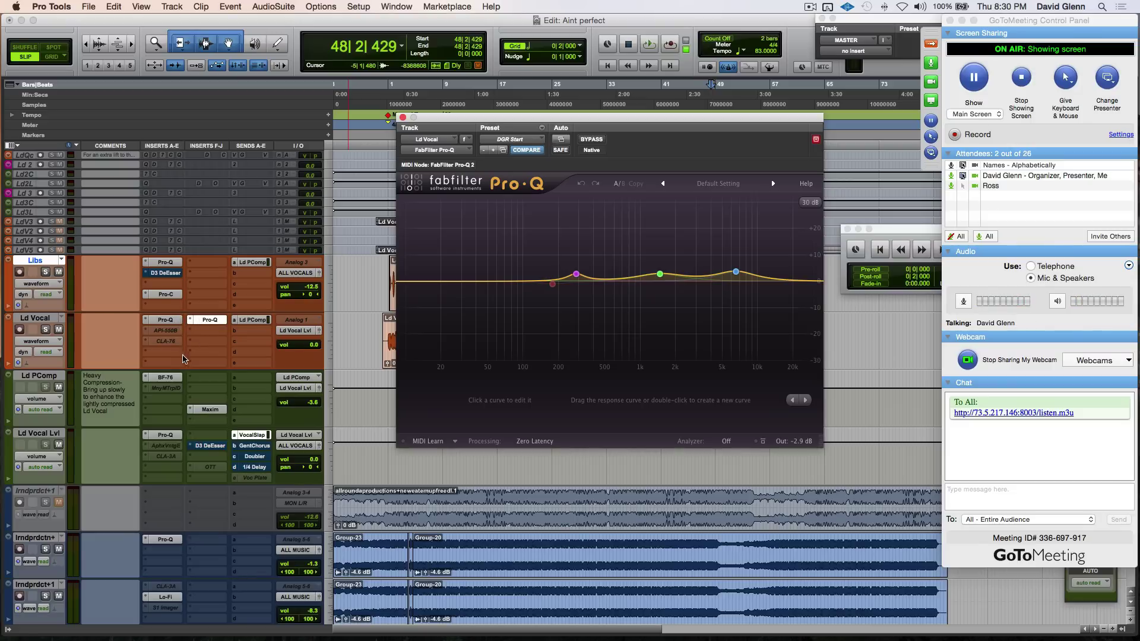
Deactivate the second Pro-Q insert on the Ld Vocal track and reset its first Pro-Q to the flat DGR Start preset.
left_click(203, 324, "ctrl+super")
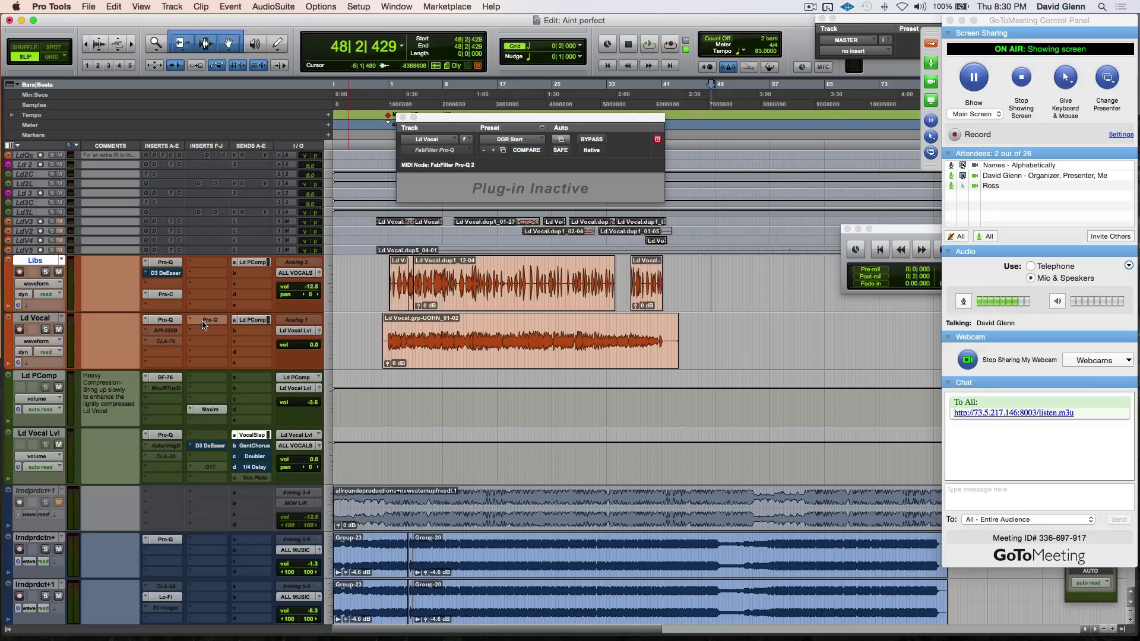
left_click(161, 322)
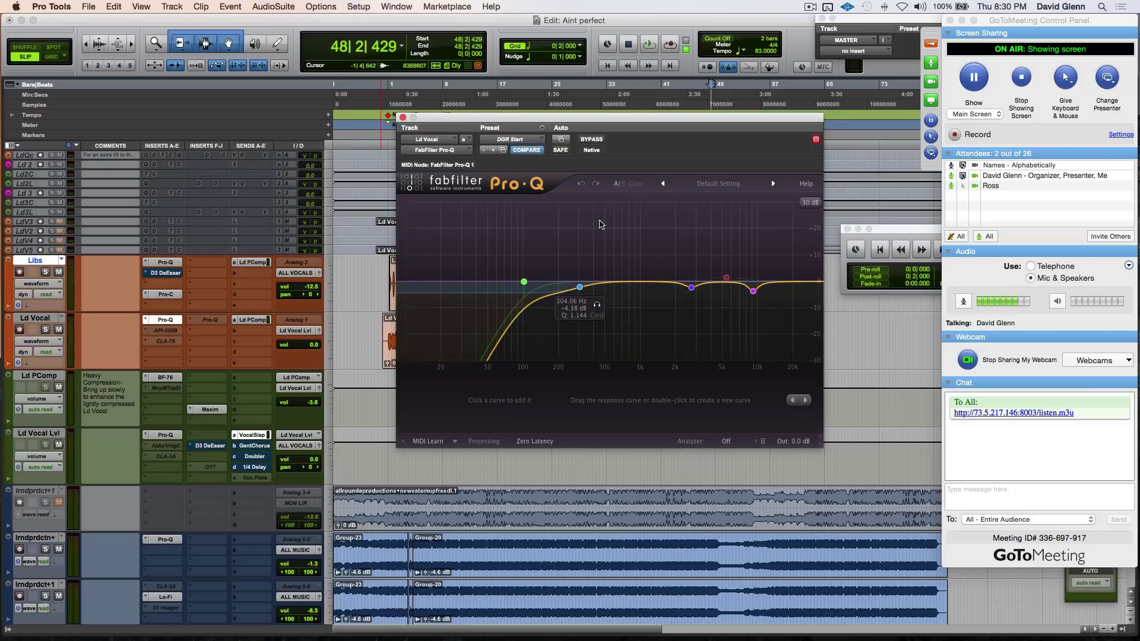
left_click(529, 141)
left_click(530, 144)
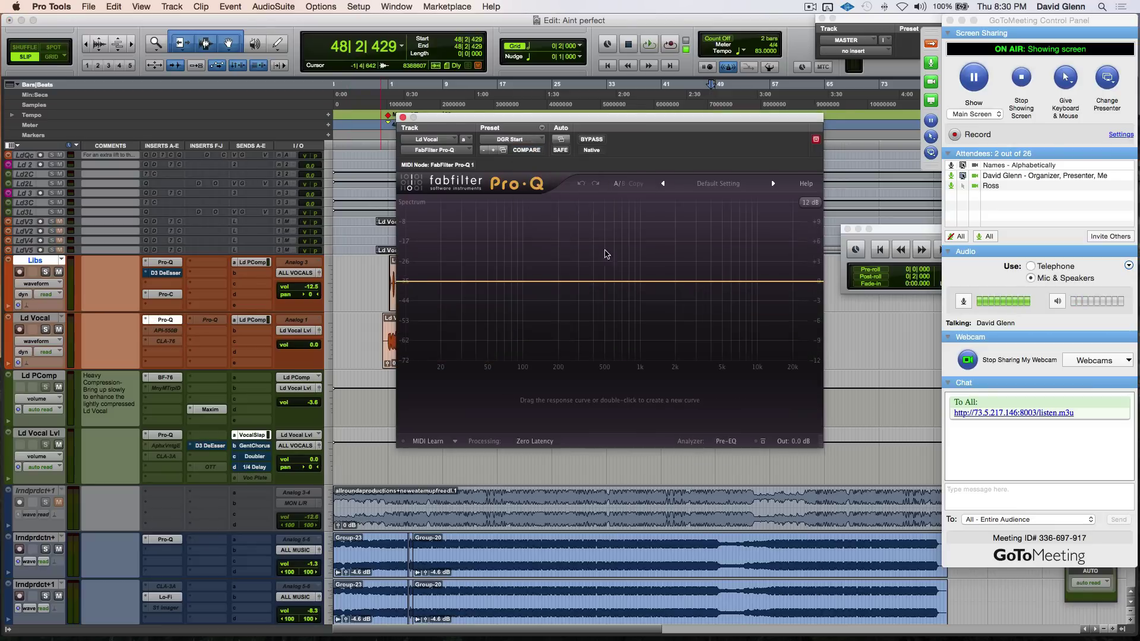
Add a low-cut band at about 87 Hz with a 24 dB/oct slope to the Ld Vocal EQ, and close the plug-in.
left_click(407, 282)
left_click_drag(419, 285, 509, 284)
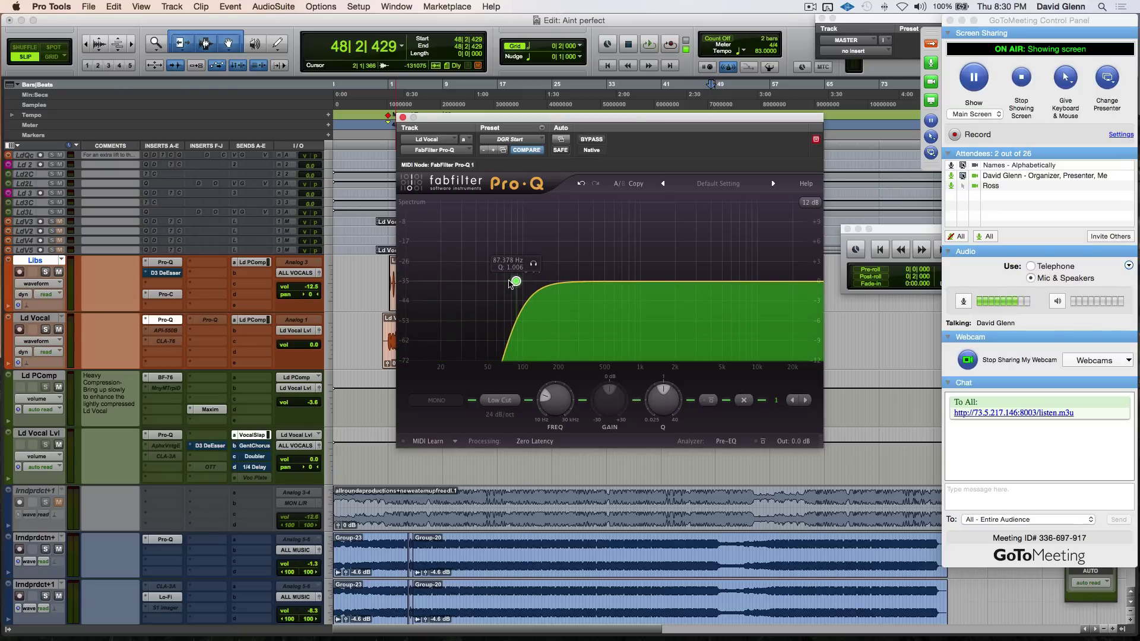
left_click(500, 415)
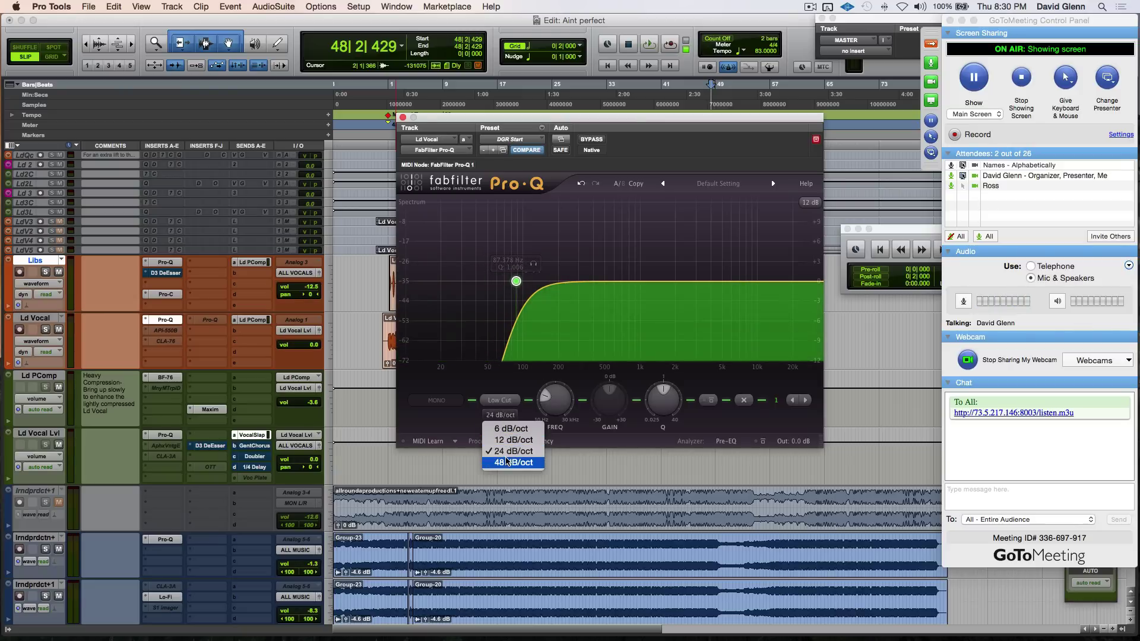
left_click(507, 451)
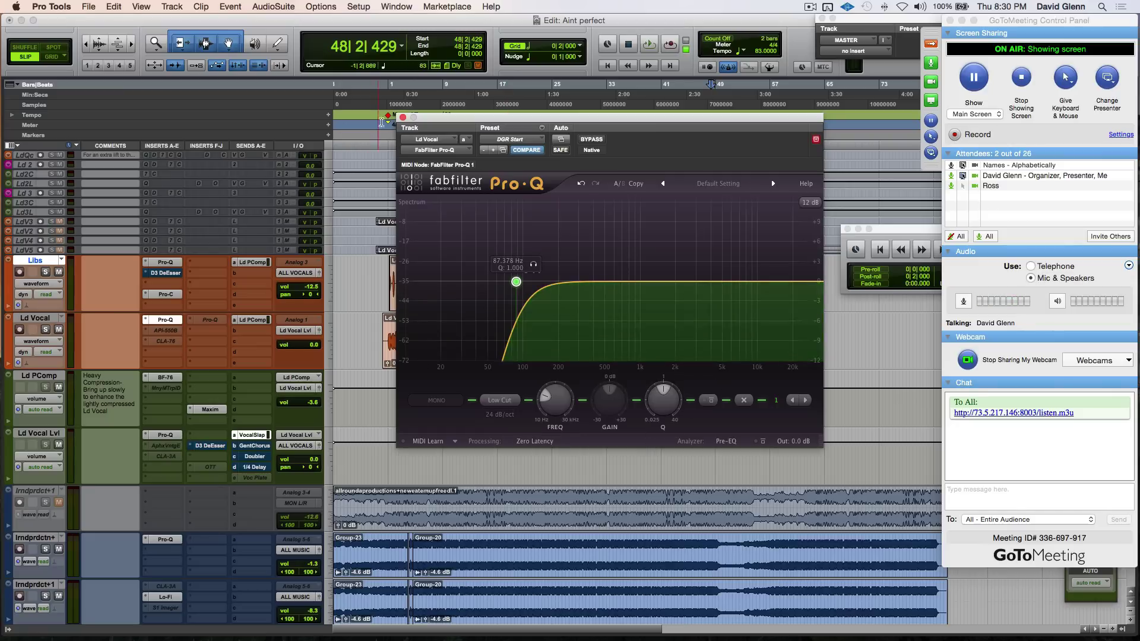
left_click(402, 117)
Play from just before the lead vocal and set the Ld PComp Maxim limiter to a -11.8 dB threshold and -11.9 dB ceiling.
left_click(368, 332)
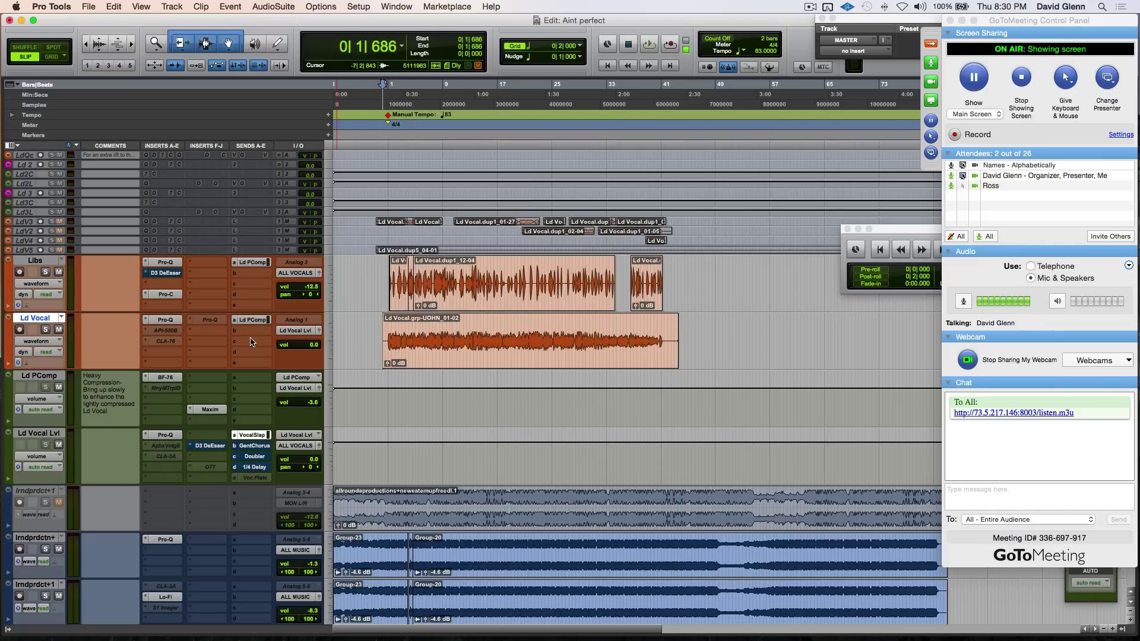
key("space")
left_click(164, 379)
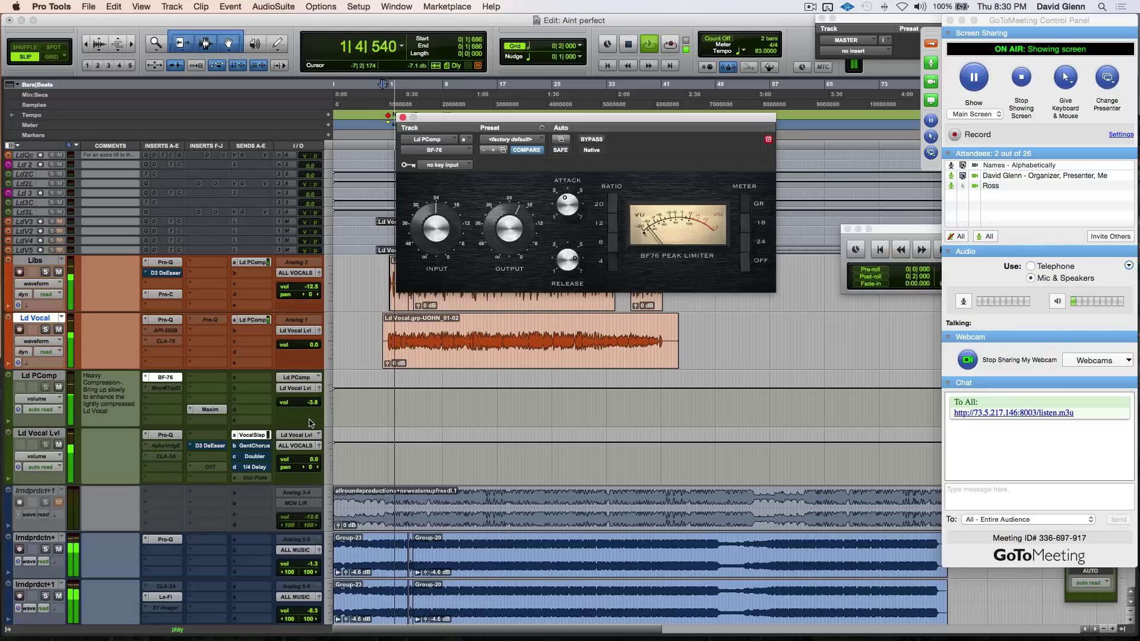
left_click(215, 410)
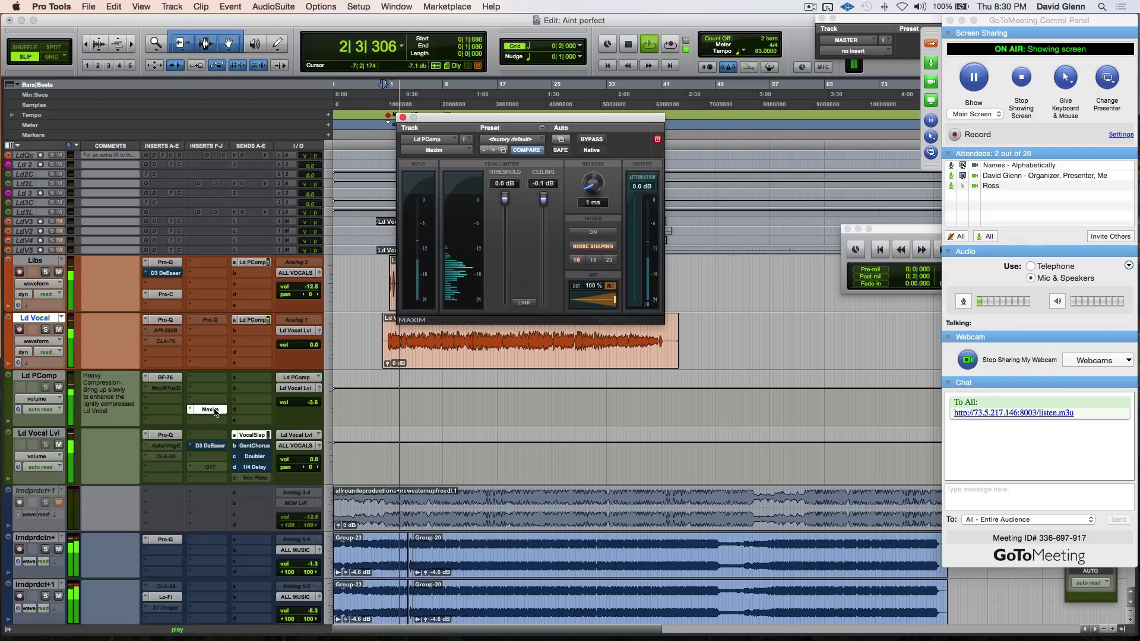
left_click_drag(505, 198, 504, 247)
left_click_drag(543, 202, 543, 252)
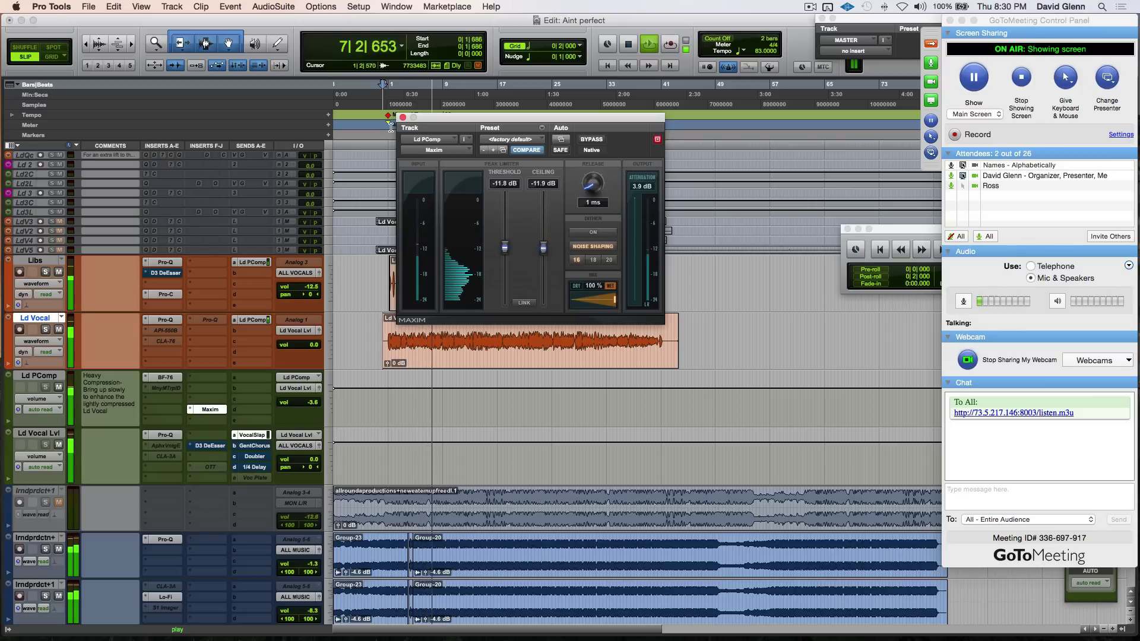
left_click(403, 117)
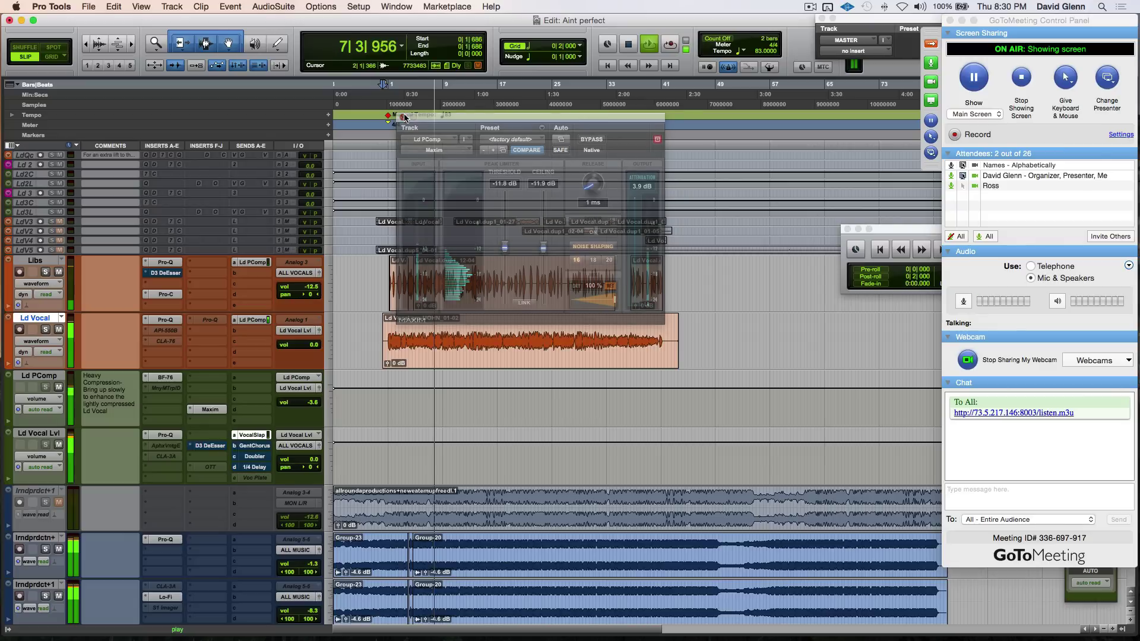
Deactivate the Pro-Q and D3 DeEsser on Ld Vocal Lvl, and move Ld PComp's Maxim to insert slot C.
left_click(165, 435)
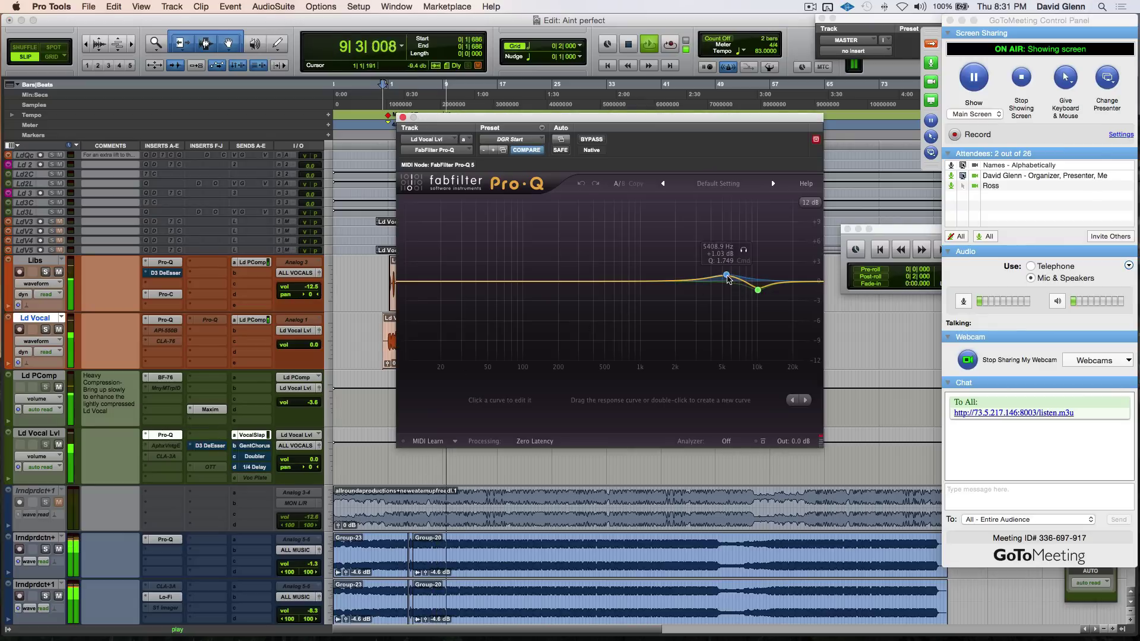
left_click(160, 438, "ctrl+super")
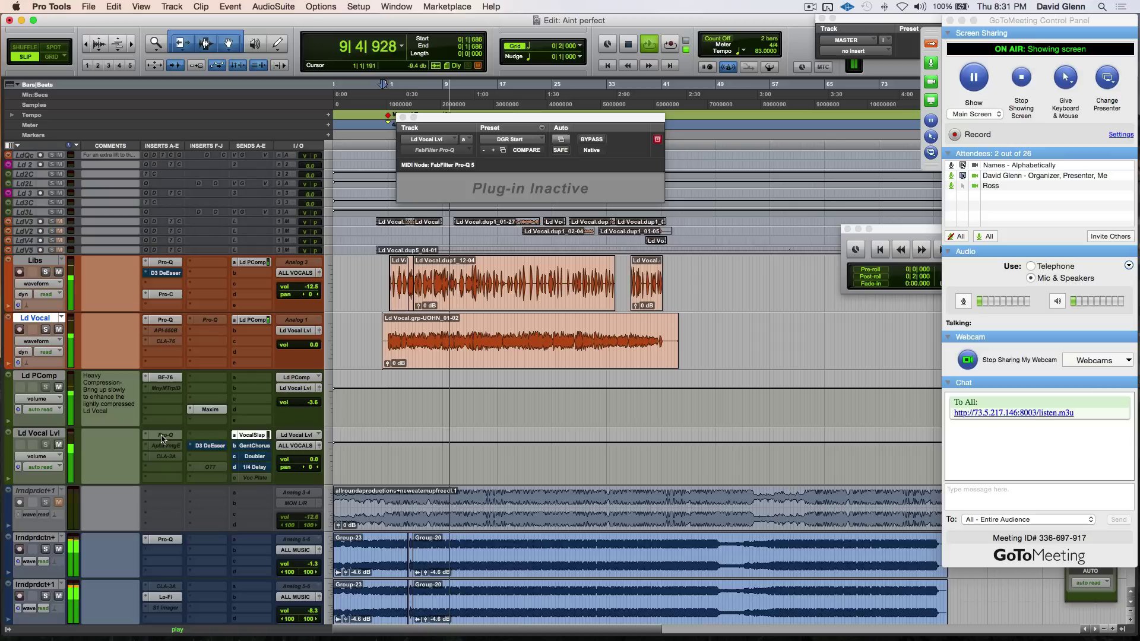
left_click(209, 448, "ctrl+super")
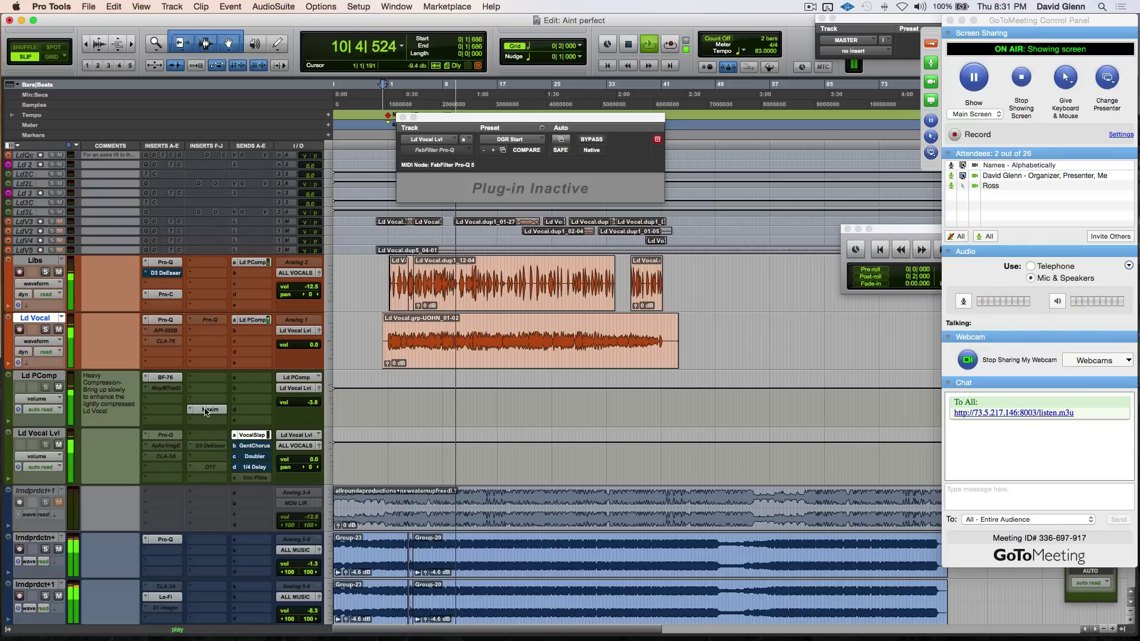
left_click_drag(177, 405, 172, 399)
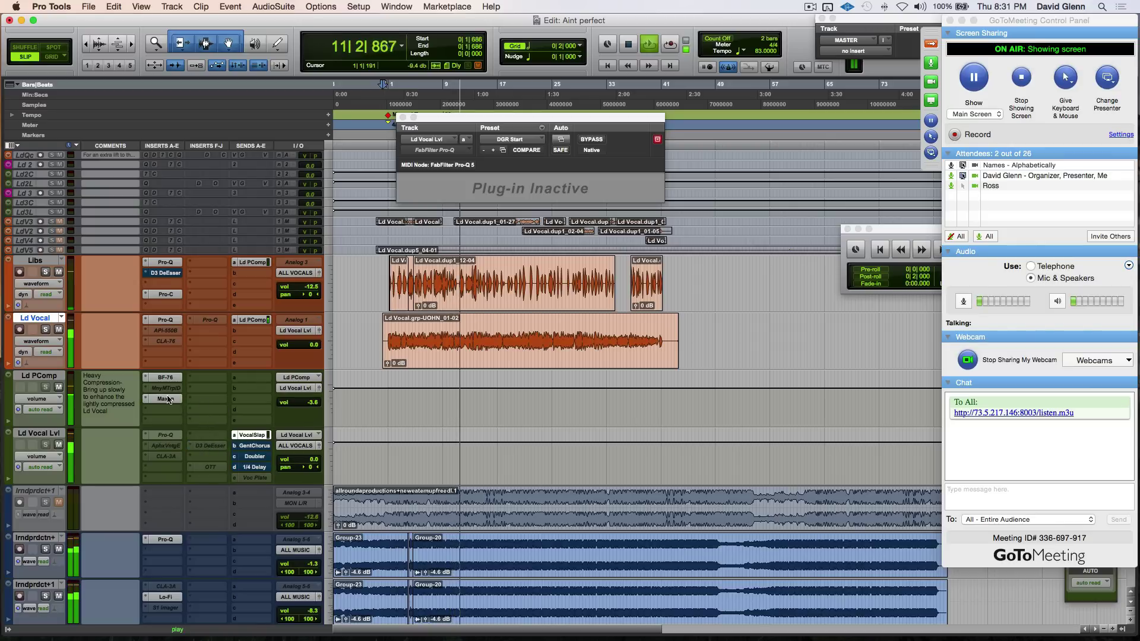
key("space")
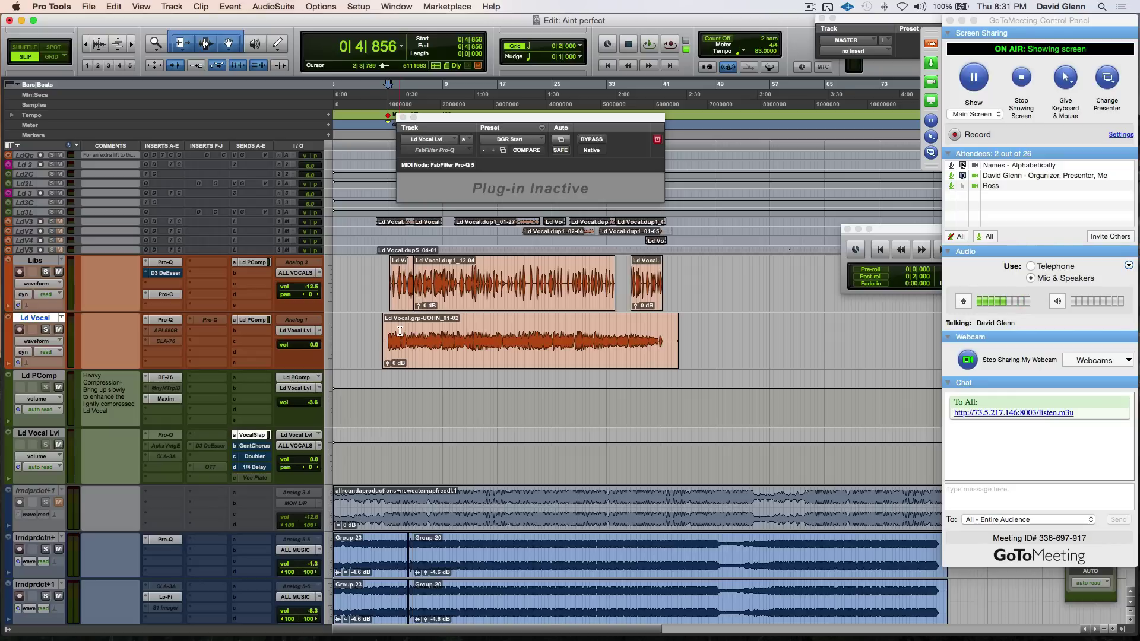
Add a bell cut of about 2.6 dB at 290 Hz with a Q near 1.9 to the Ld Vocal Pro-Q during playback.
left_click(162, 379)
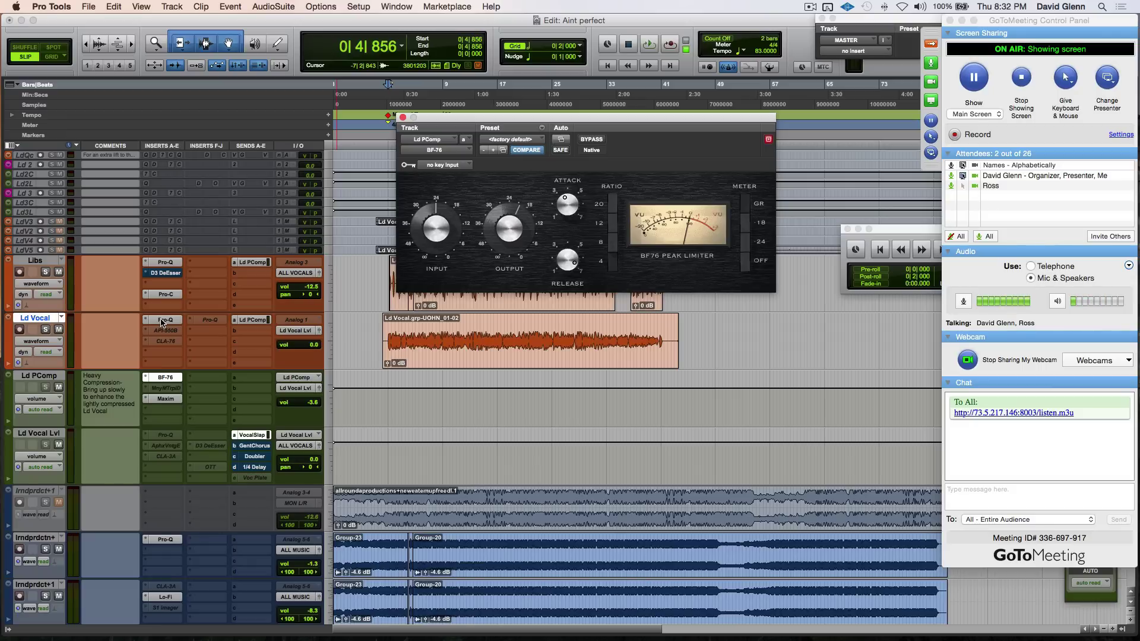
left_click(162, 321)
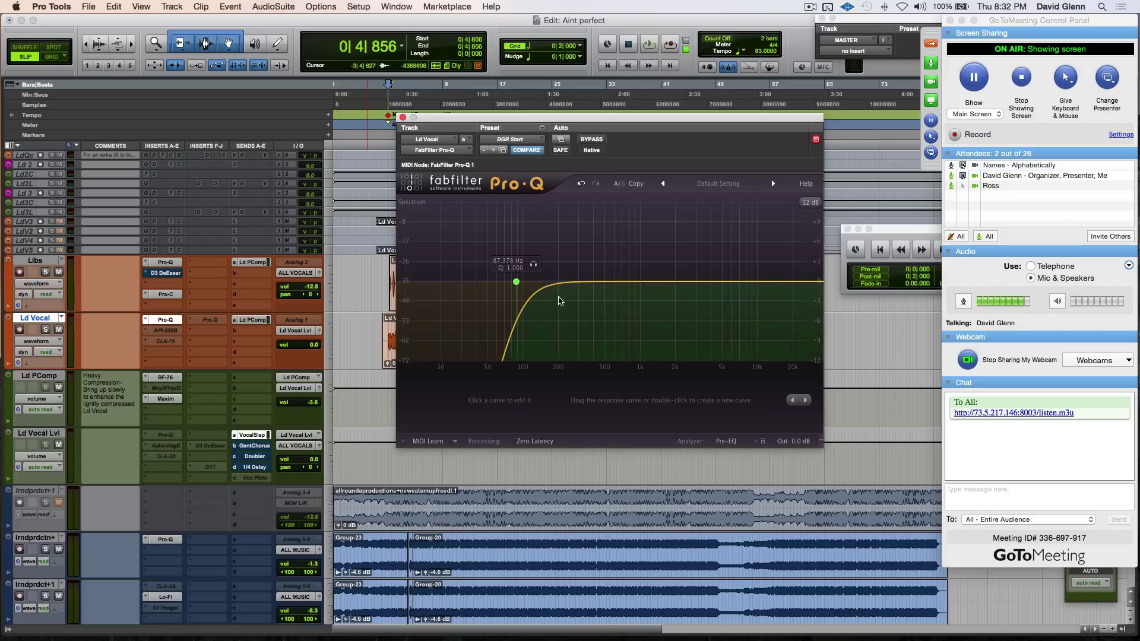
mouse_move(589, 283)
left_mouse_down()
mouse_move(563, 282)
mouse_move(582, 282)
left_mouse_up()
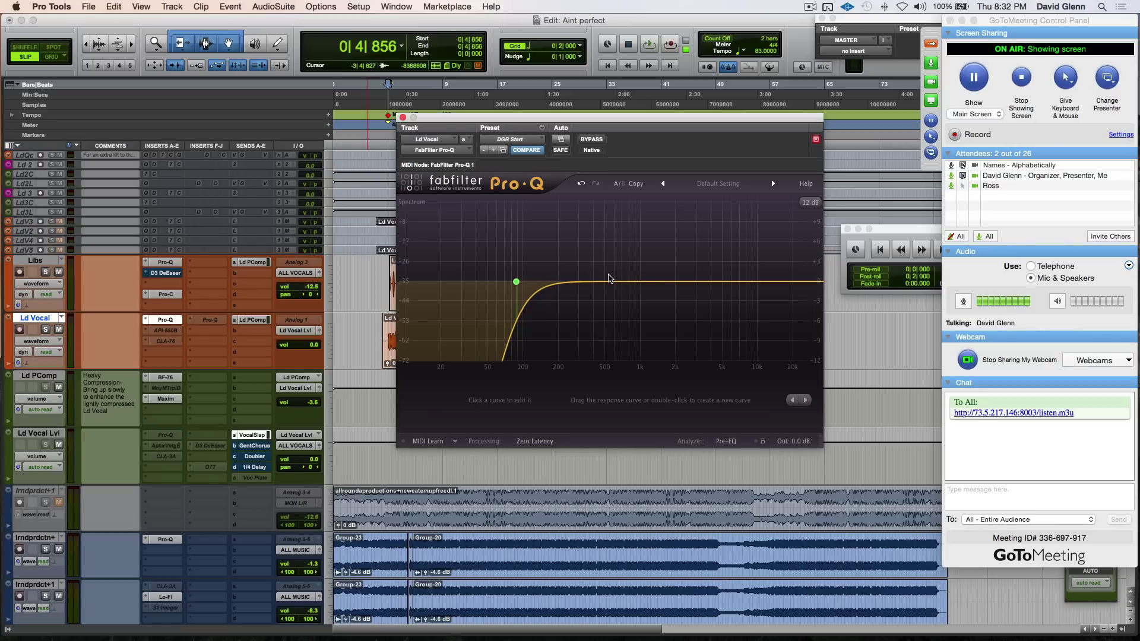
key("space")
left_click_drag(612, 281, 577, 295)
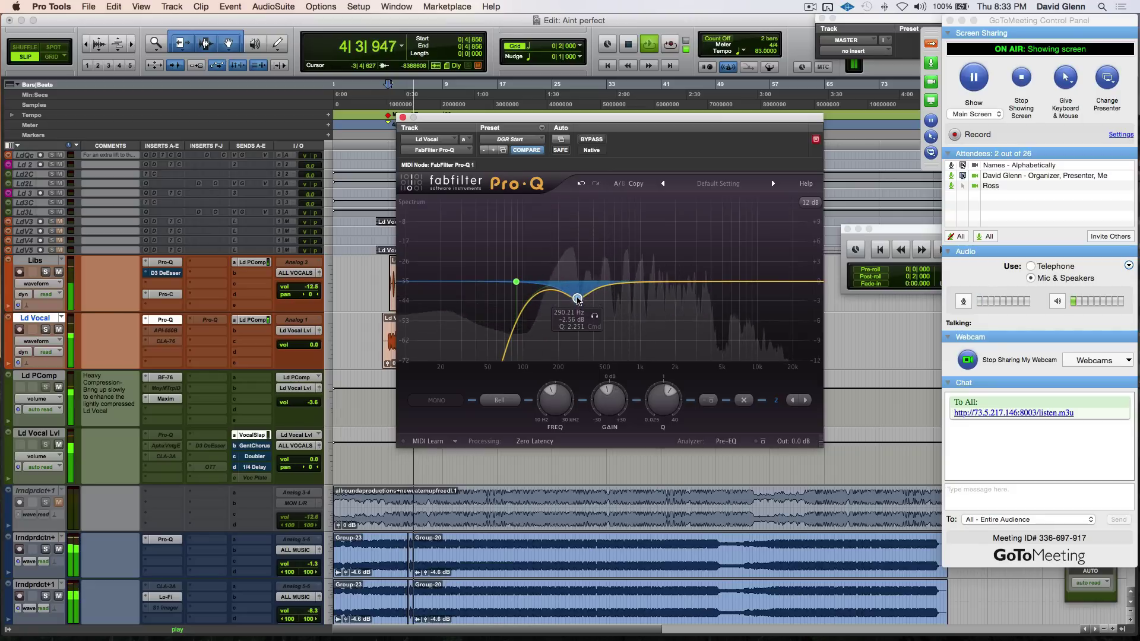
scroll(577, 301, "down", 3)
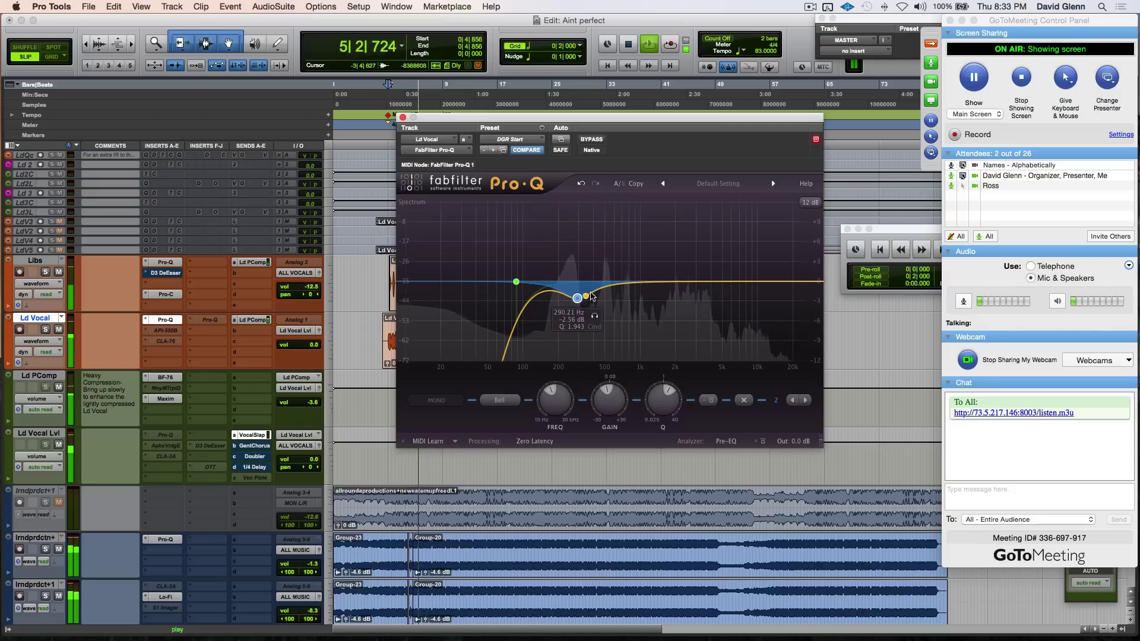
Add a boost of about 1.8 dB near 1022 Hz and a narrow cut of about 2.1 dB near 687 Hz with Q 3.9.
left_click_drag(590, 293, 643, 256)
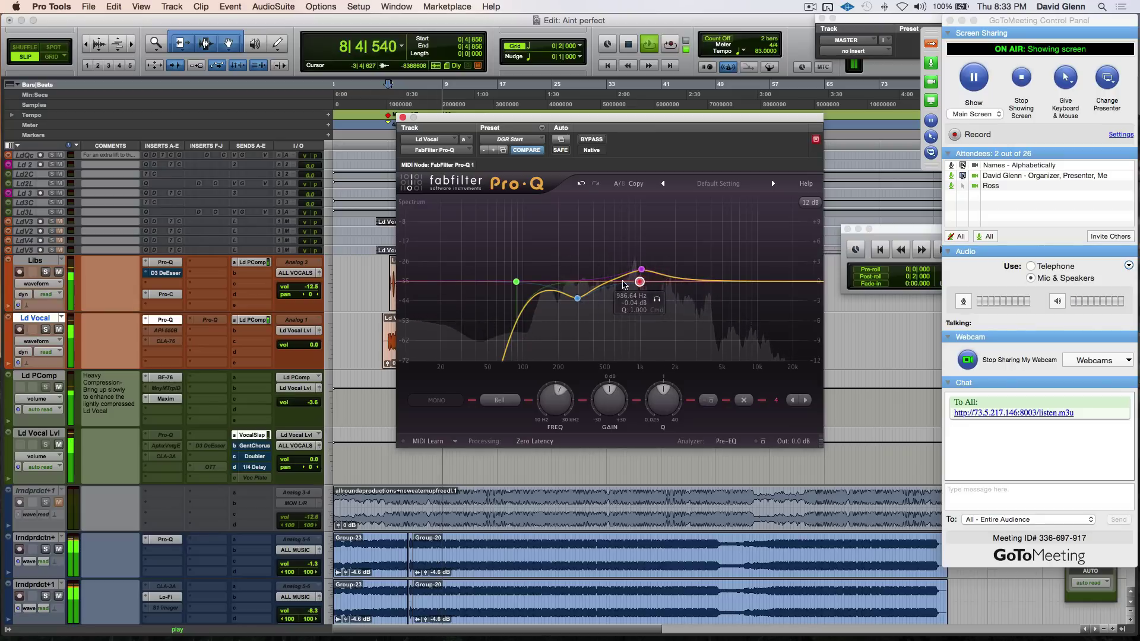
double_click(619, 280)
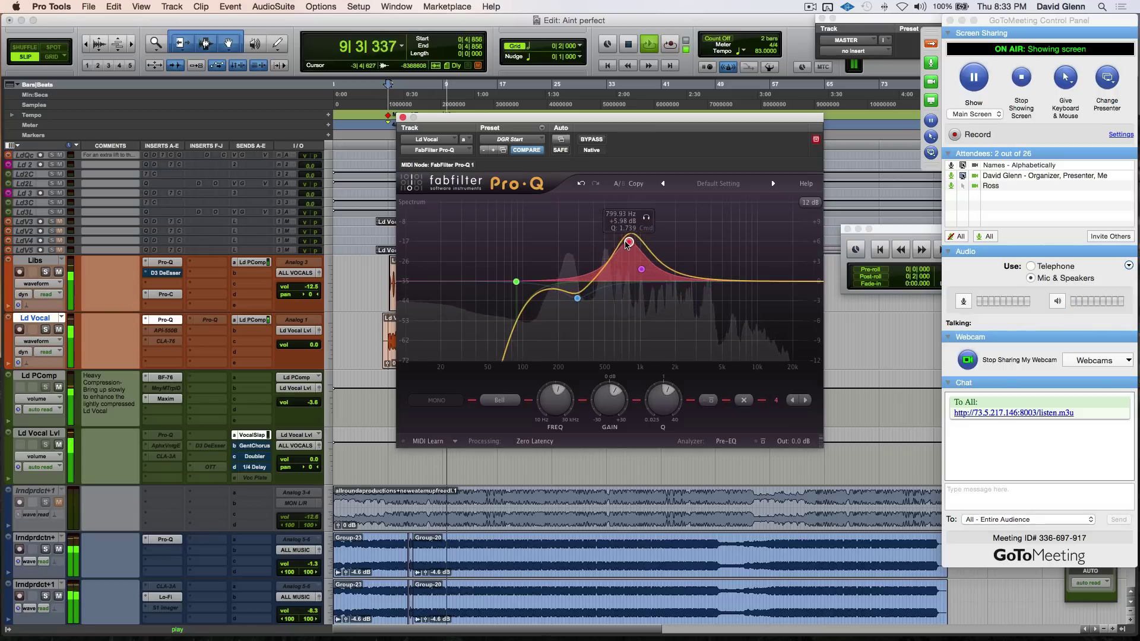
left_click_drag(628, 245, 618, 303)
scroll(622, 244, "up", 2)
scroll(619, 303, "down", 2)
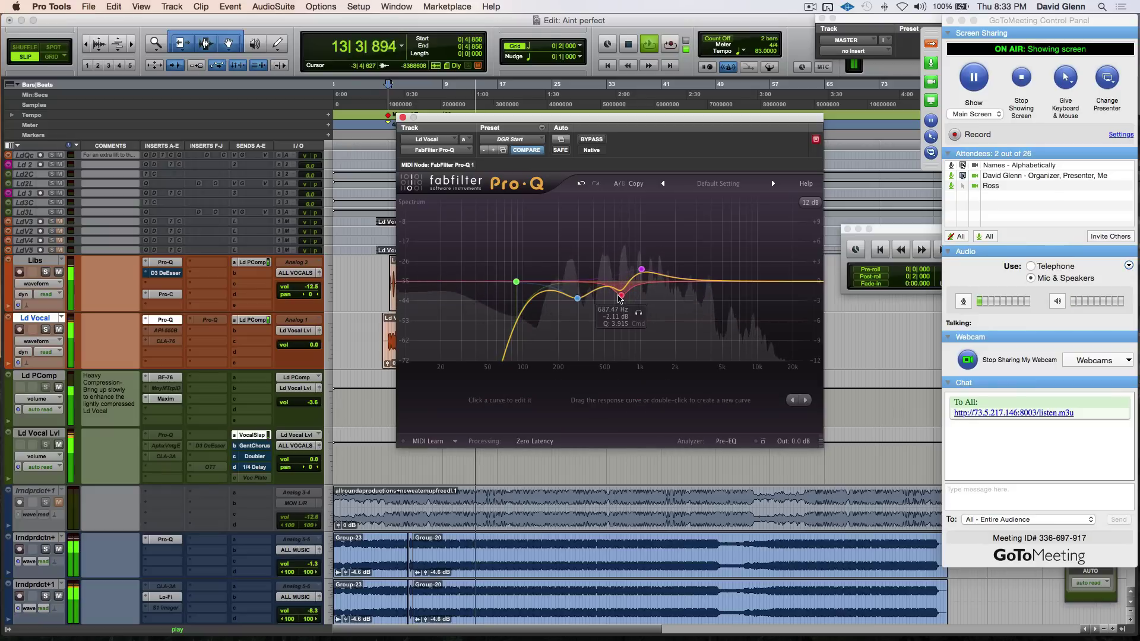
Add a broad high-frequency bell boost around 10 kHz to the Ld Vocal EQ, and stop playback.
left_click_drag(681, 280, 759, 259)
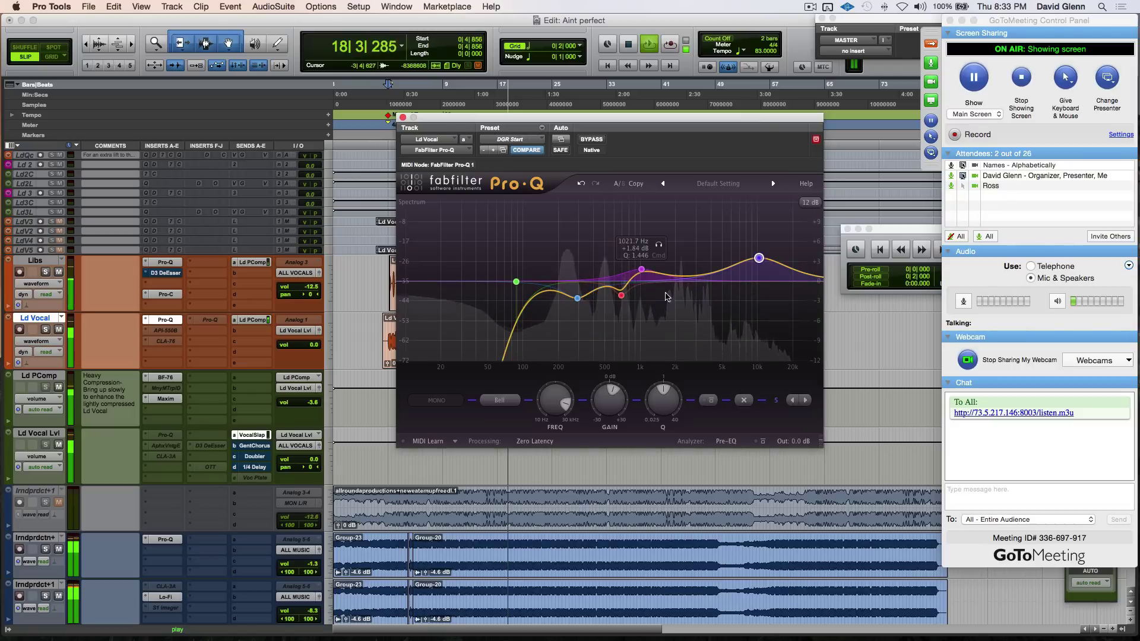
key("space")
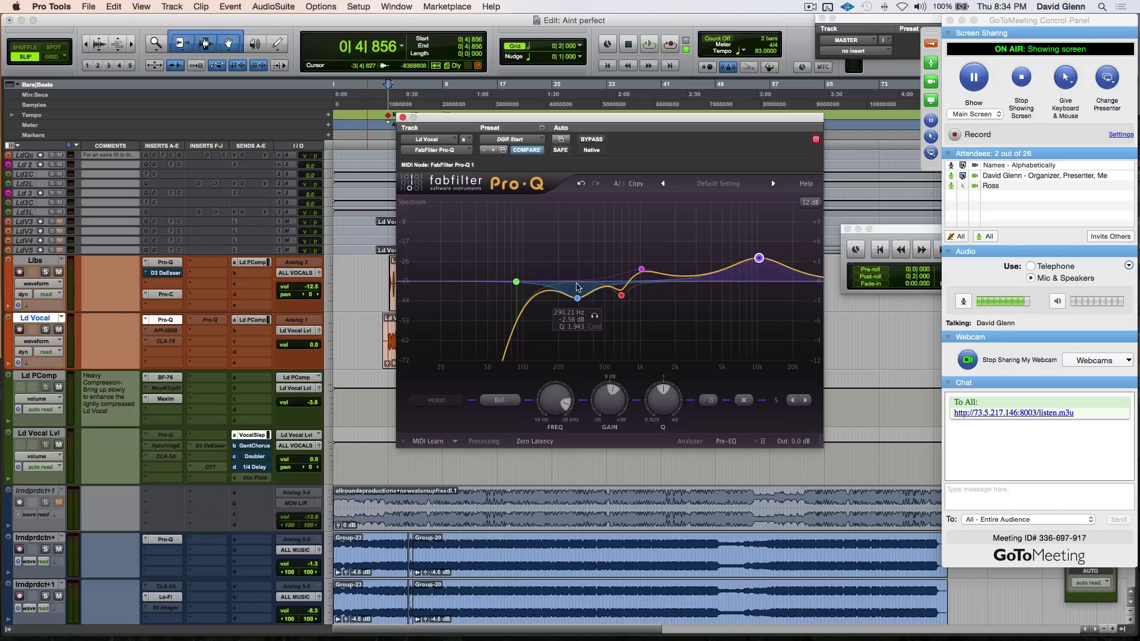
Audition the 1 kHz boost band soloed during playback and shift its frequency up to about 1160 Hz.
left_click(640, 270)
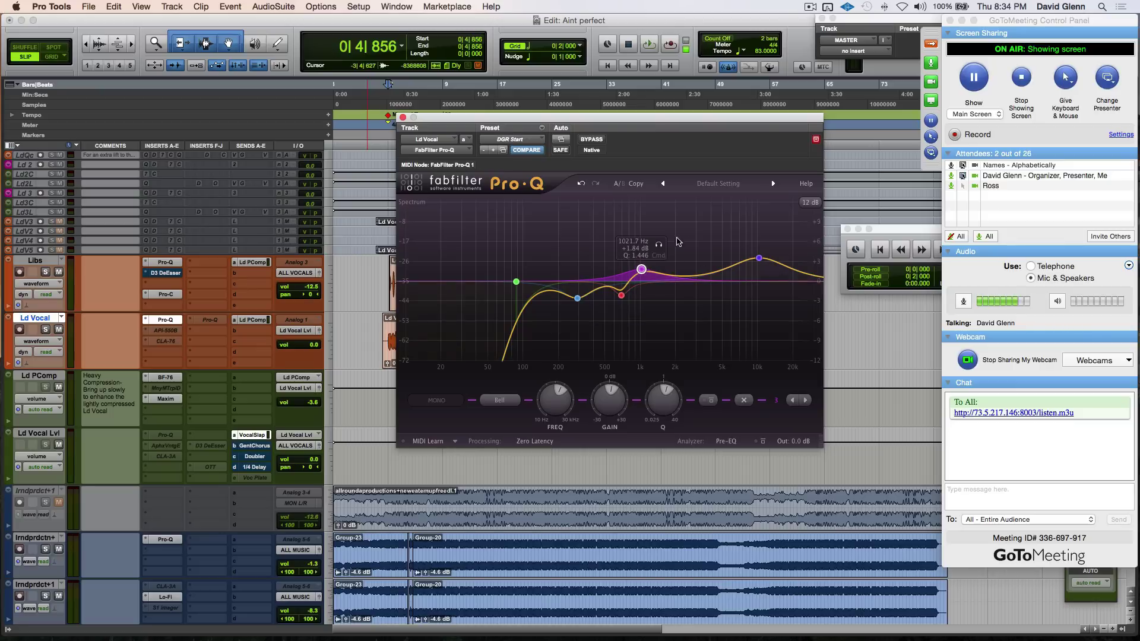
left_click_drag(683, 278, 751, 260)
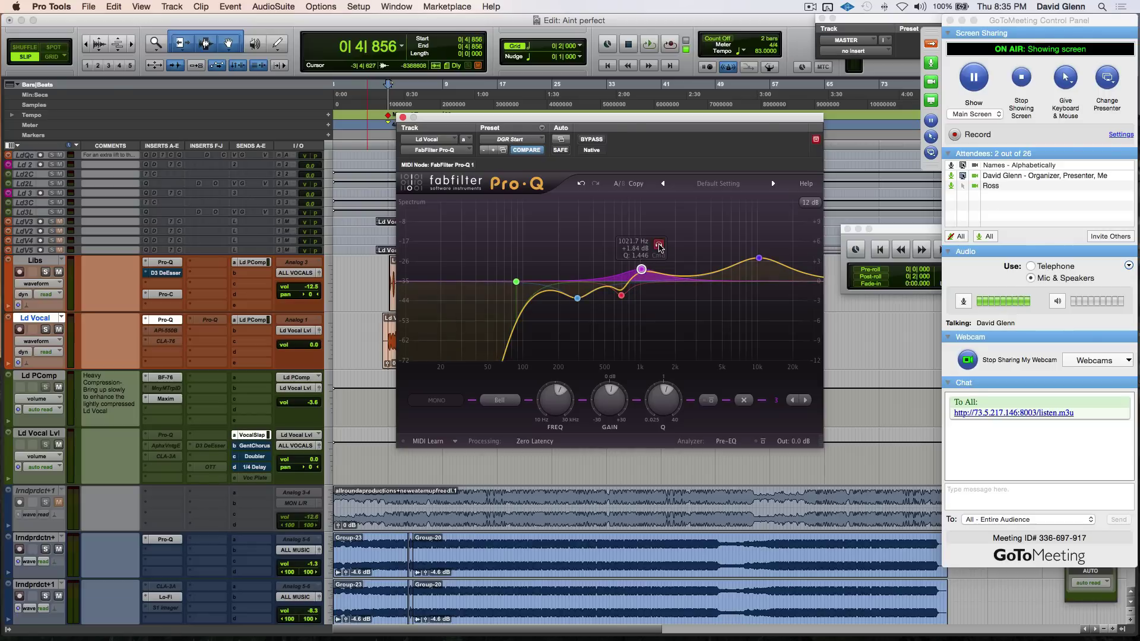
key("space")
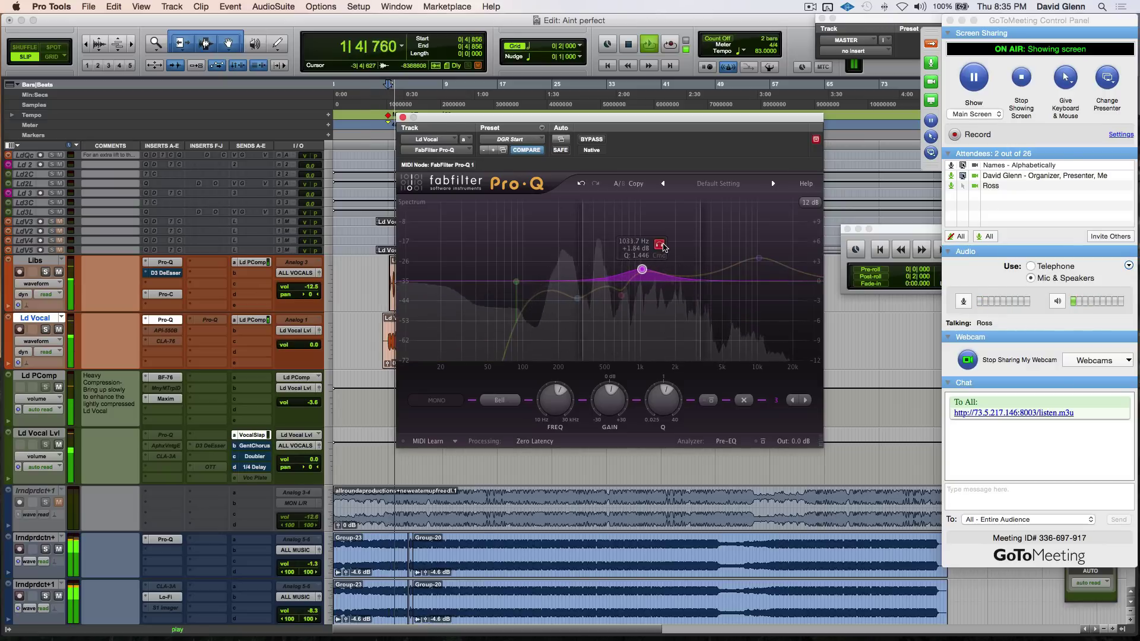
left_click_drag(663, 247, 670, 247)
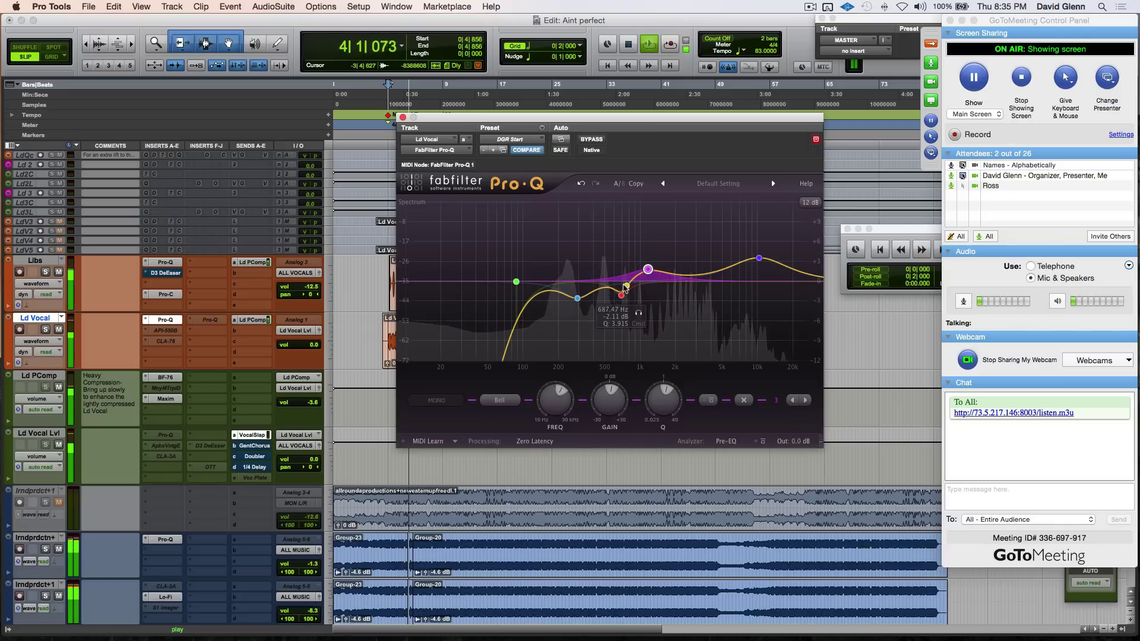
Add a narrow bell band at about 502 Hz with Q 3.5, audition it soloed, turn it into a small cut, and restart playback.
left_click_drag(625, 289, 605, 262)
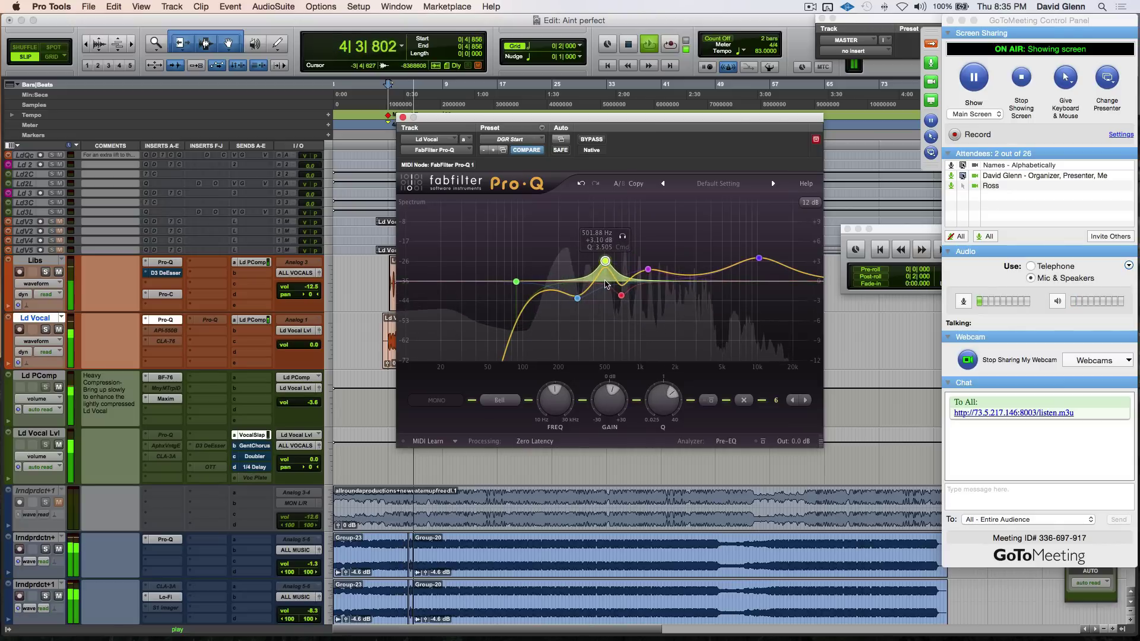
left_click(622, 236)
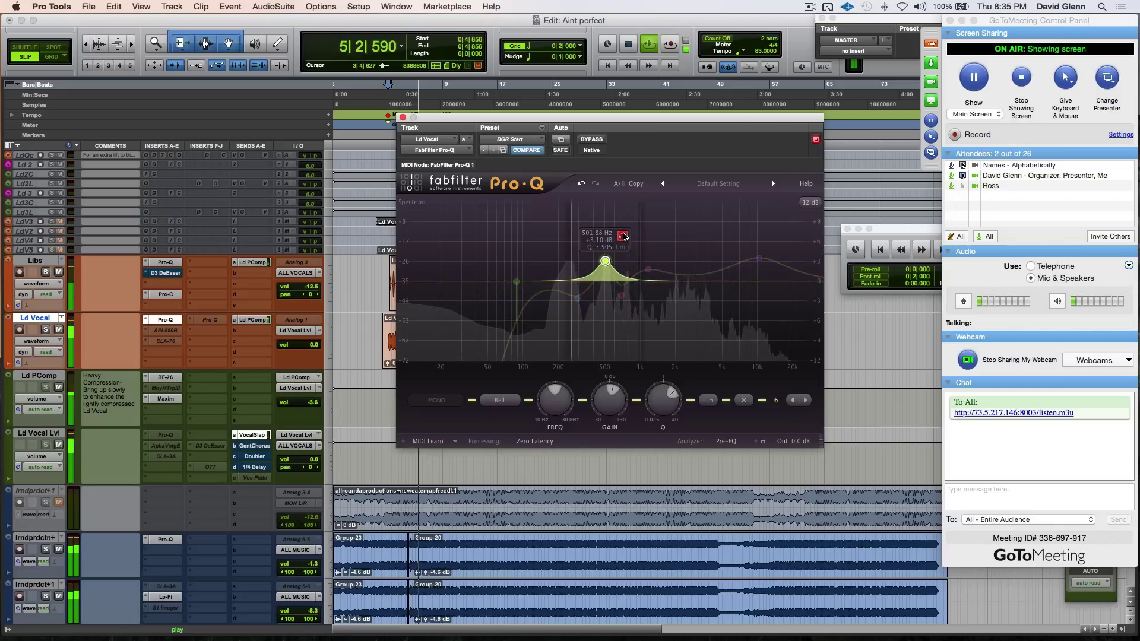
key("space")
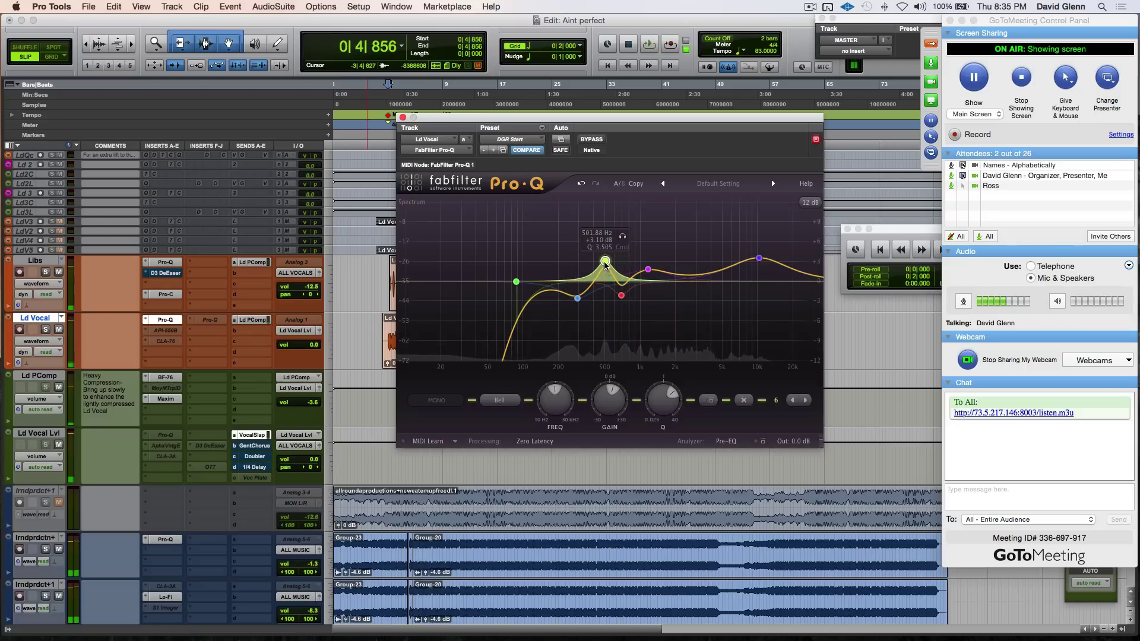
left_click_drag(605, 263, 604, 299)
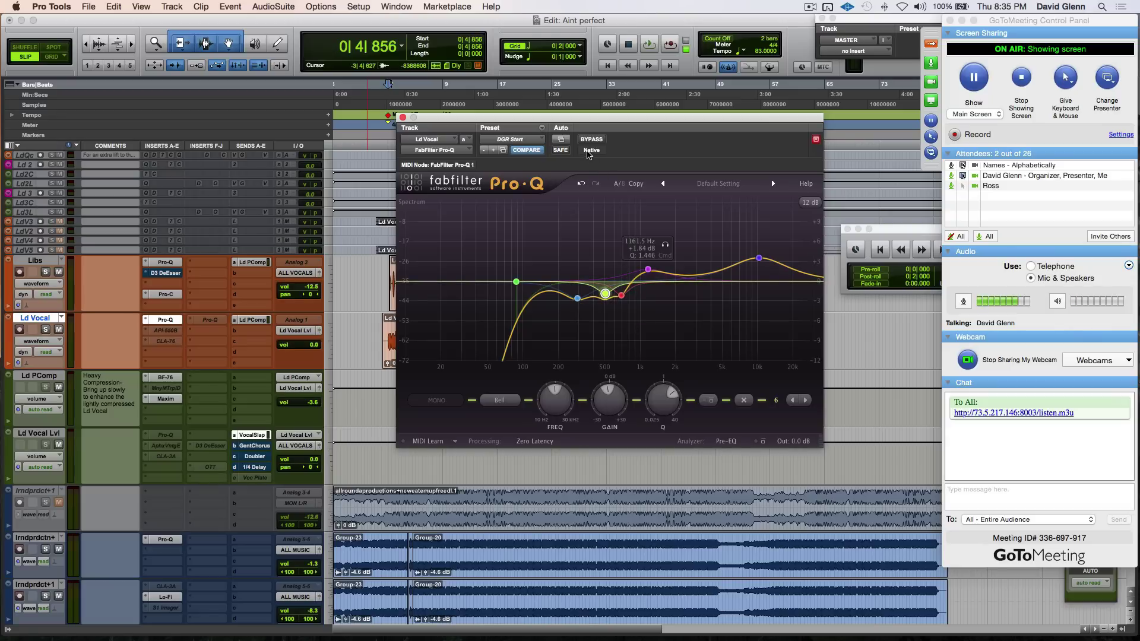
key("space")
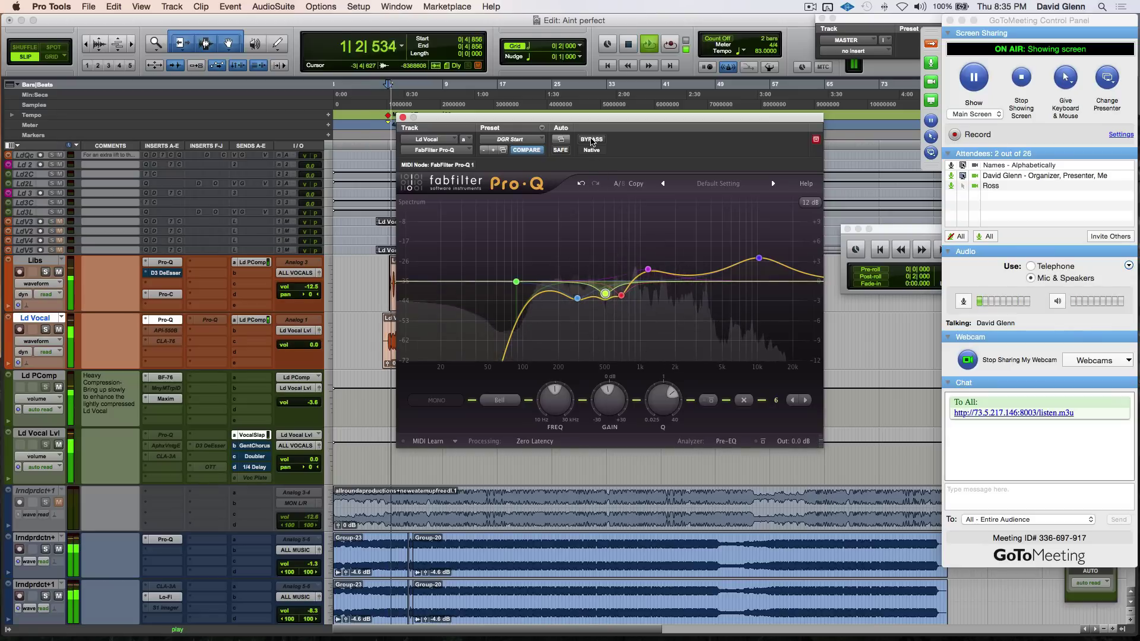
Compare the Ld Vocal EQ bypassed and active during playback, stop playback, and close the EQ window.
left_click(591, 140)
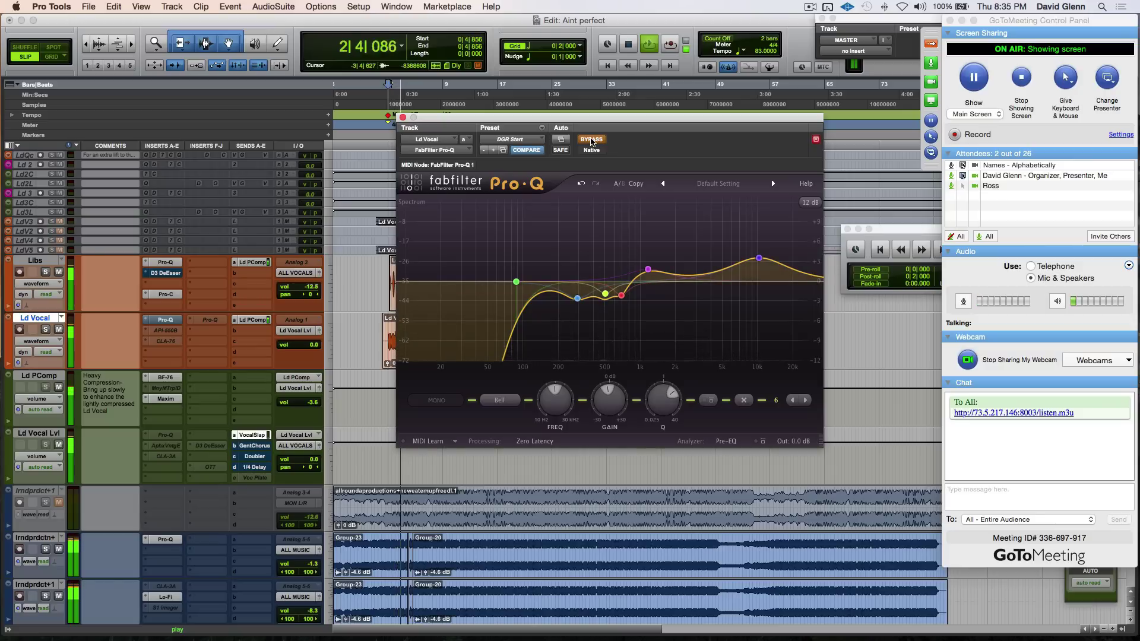
left_click(591, 139)
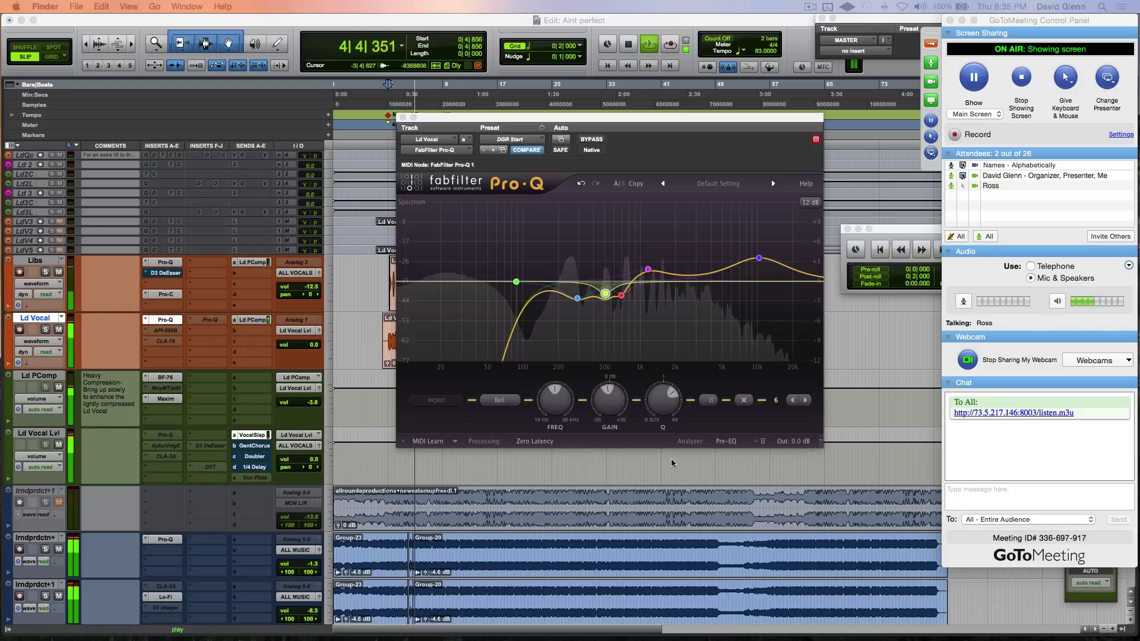
left_click(411, 132)
key("space")
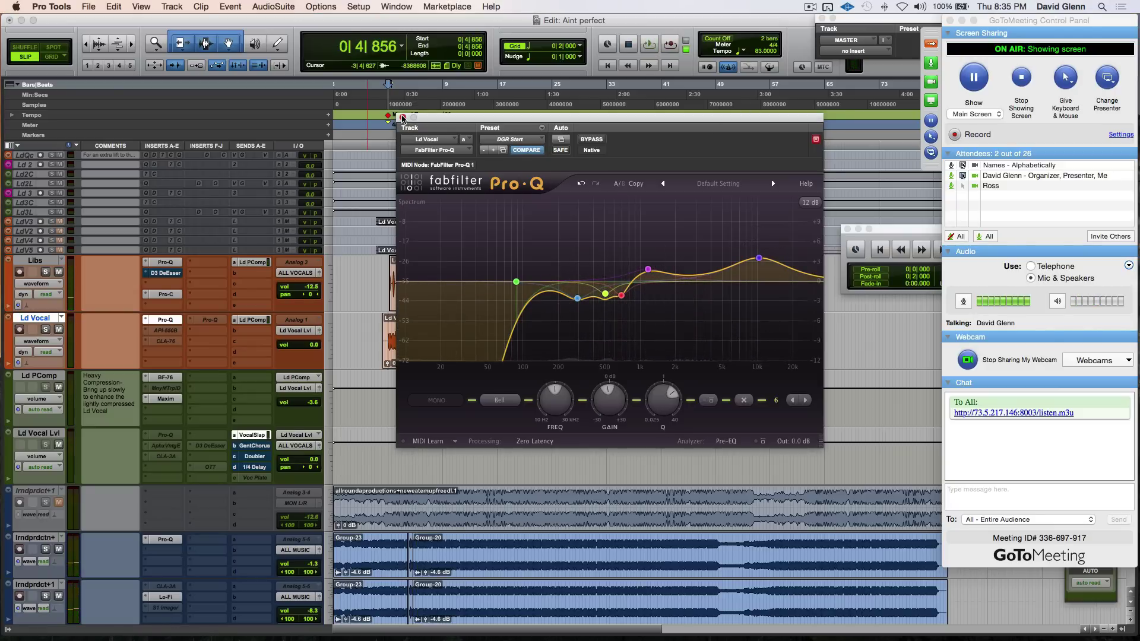
left_click(403, 118)
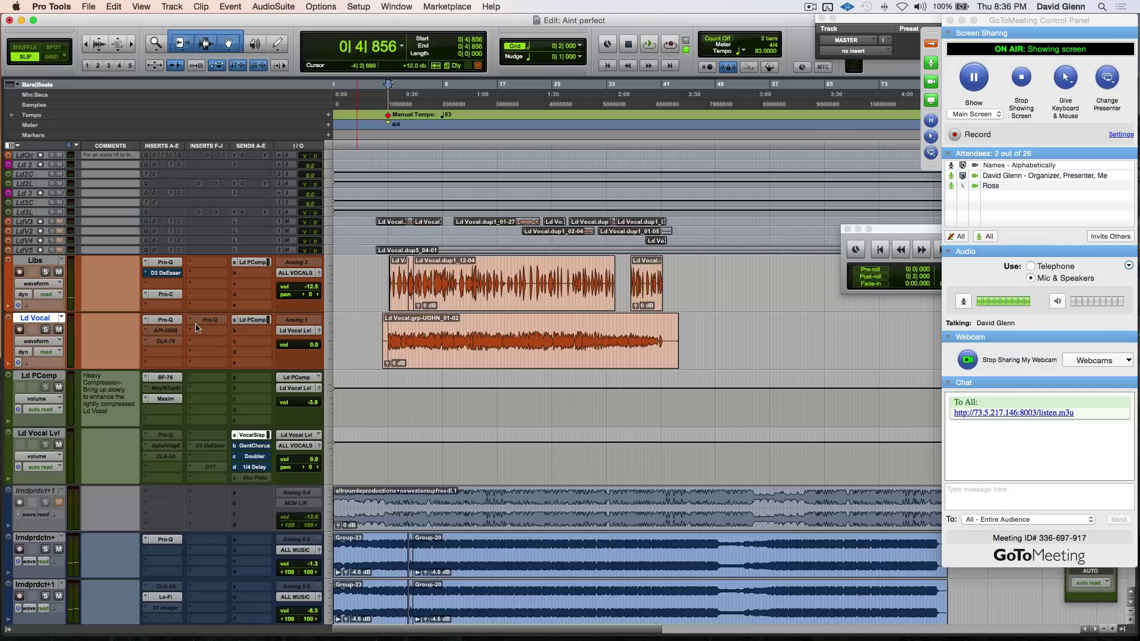
Open the BF-76 peak limiter on the Ld PComp track and start playback.
left_click(34, 378)
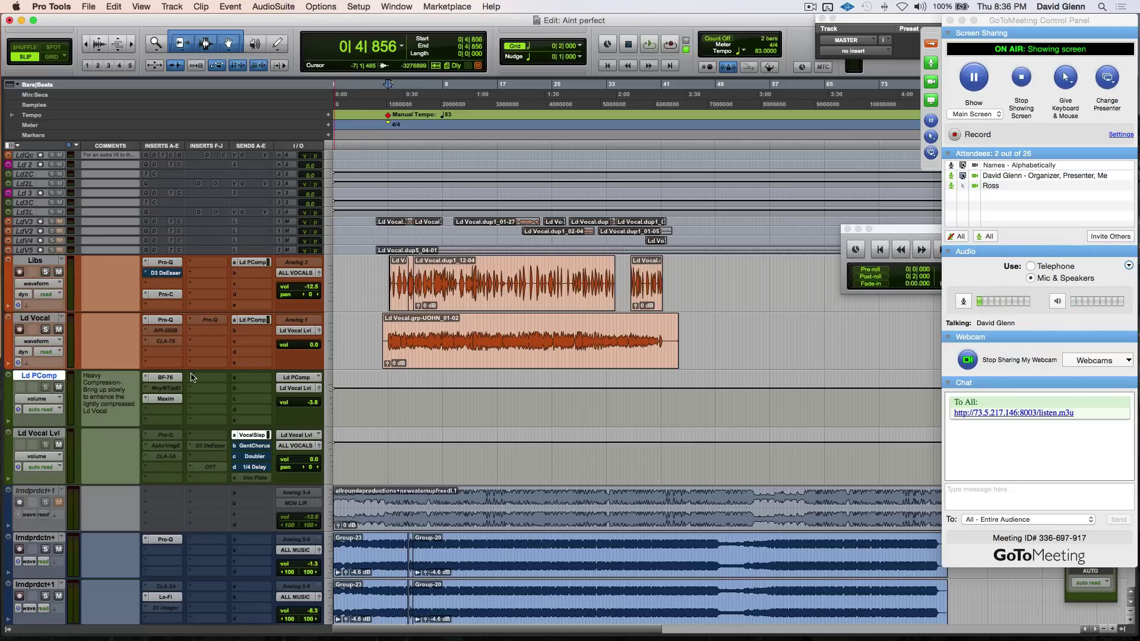
left_click(165, 378)
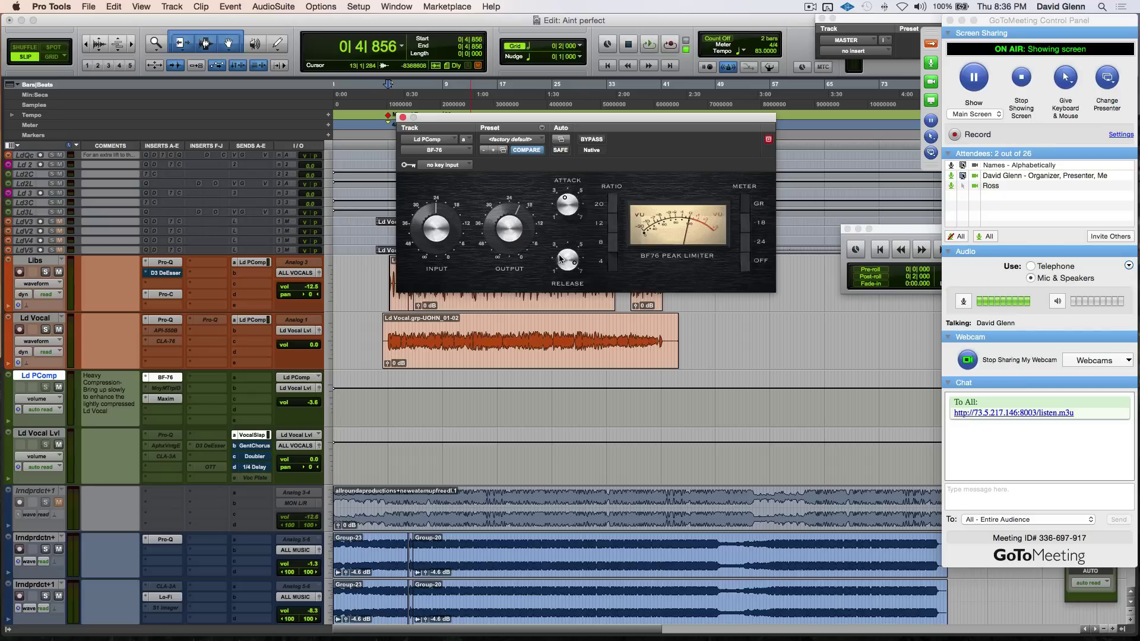
key("space")
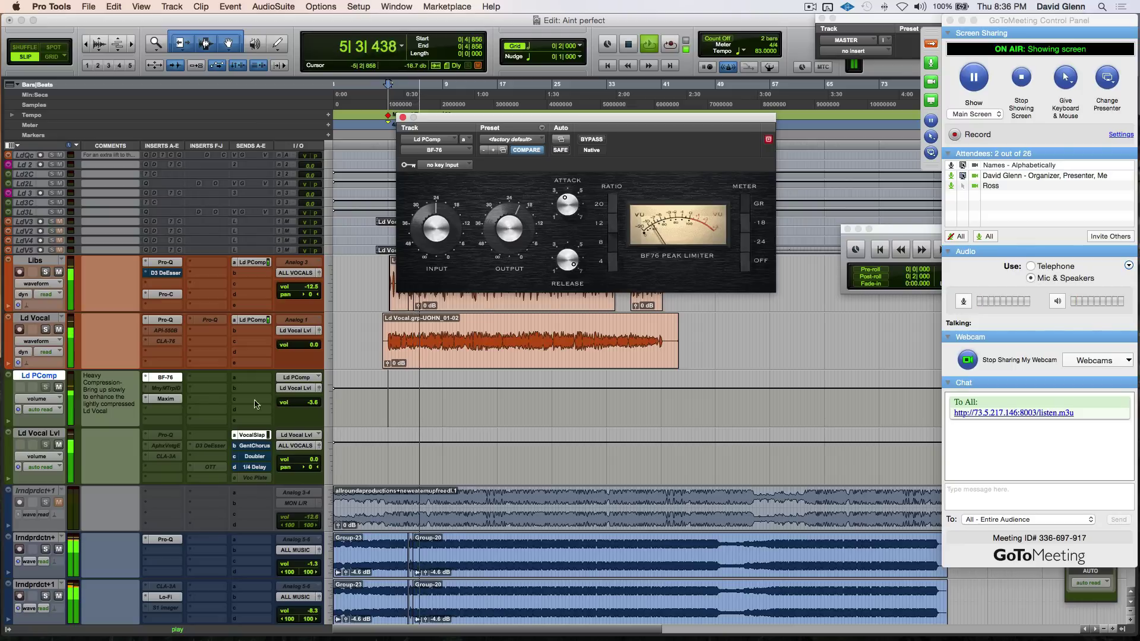
Open the Maxim limiter on Ld PComp and set its linked threshold to -14.3 dB and ceiling to -14.5 dB during playback.
left_click(170, 400)
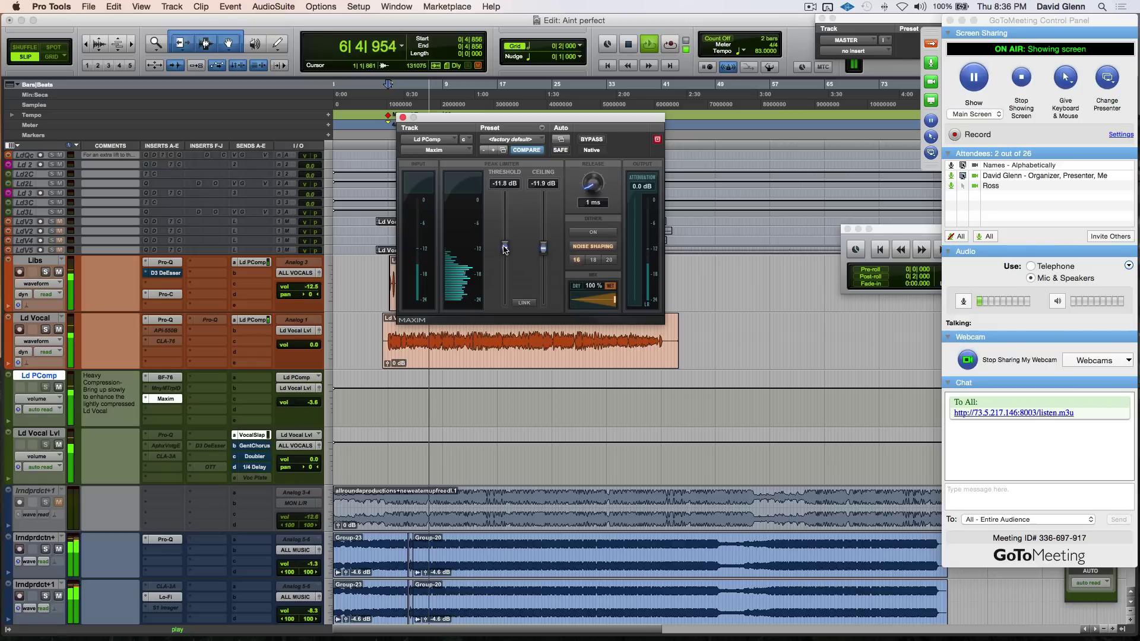
left_click_drag(504, 248, 502, 267)
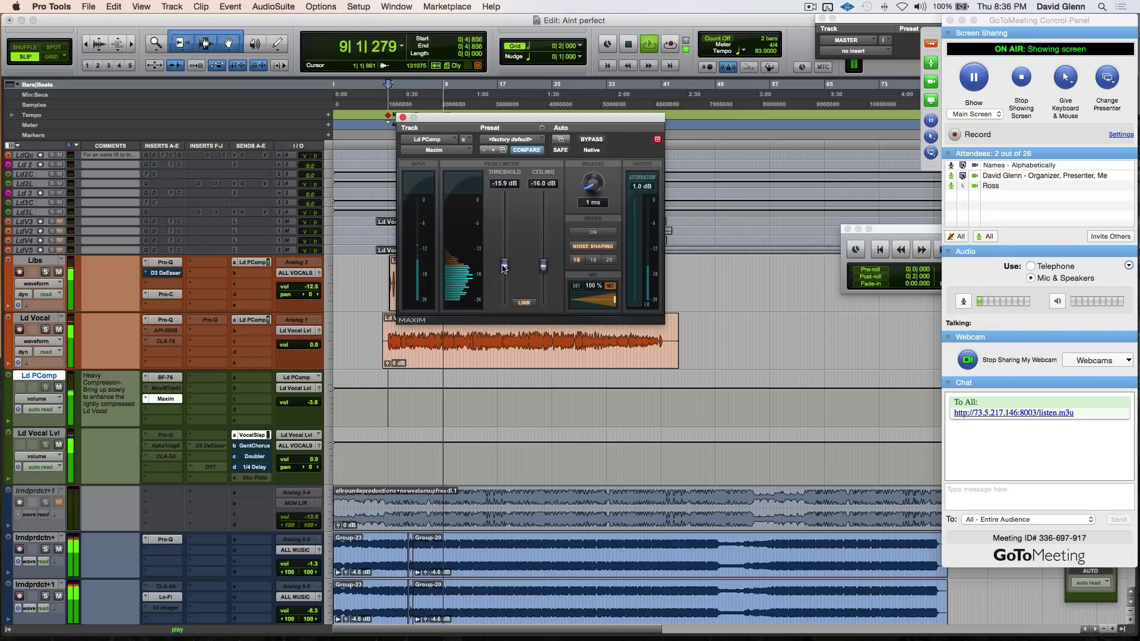
left_click_drag(504, 269, 505, 259)
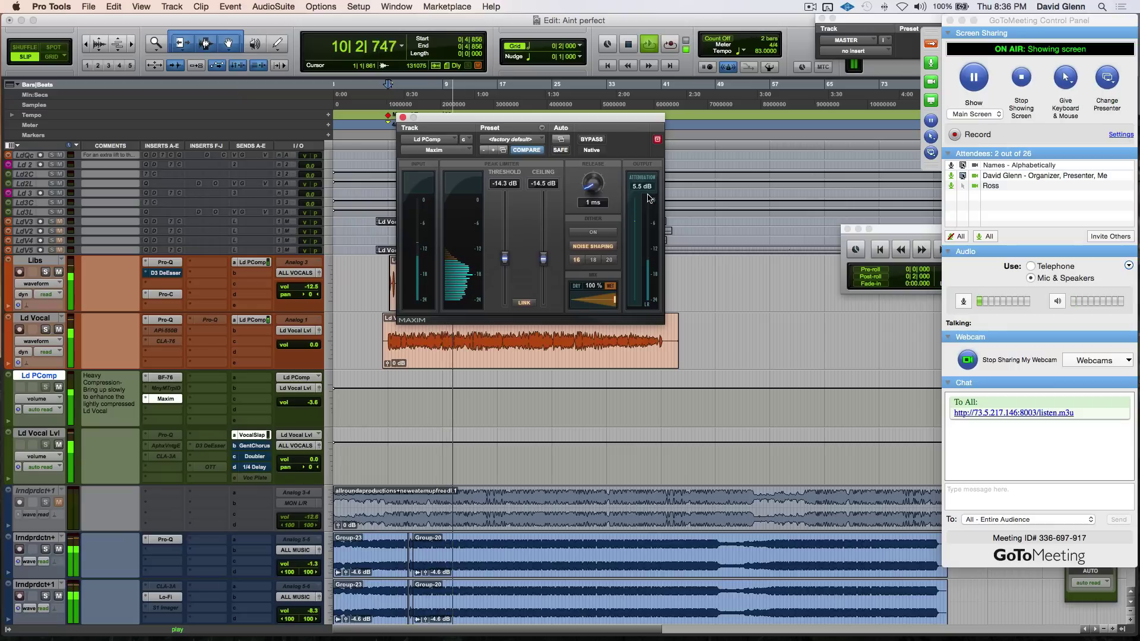
key("space")
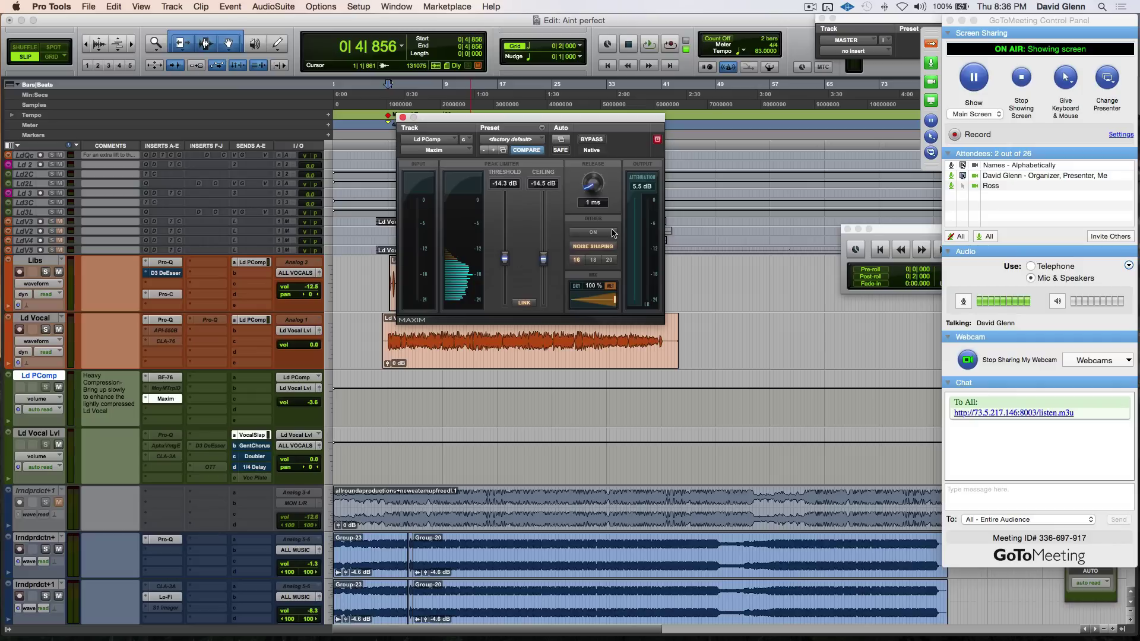
Reset Maxim's attenuation reading, compare it bypassed and active during playback, and lower its linked threshold to -14.9 dB and ceiling to -15.0 dB.
left_click(632, 186)
key("space")
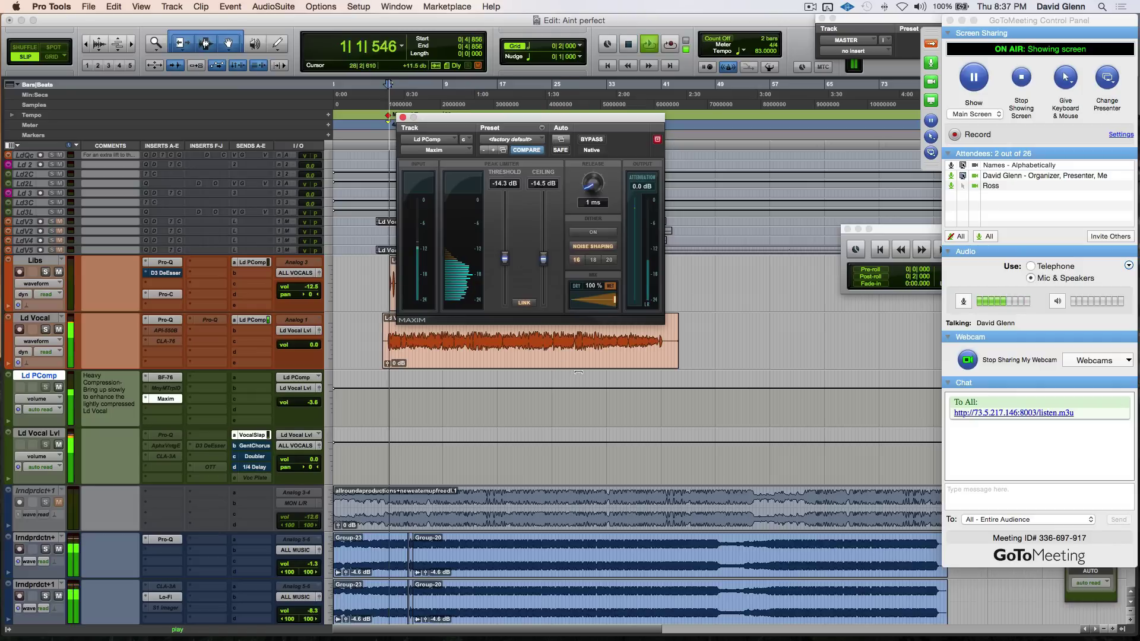
left_click(594, 140)
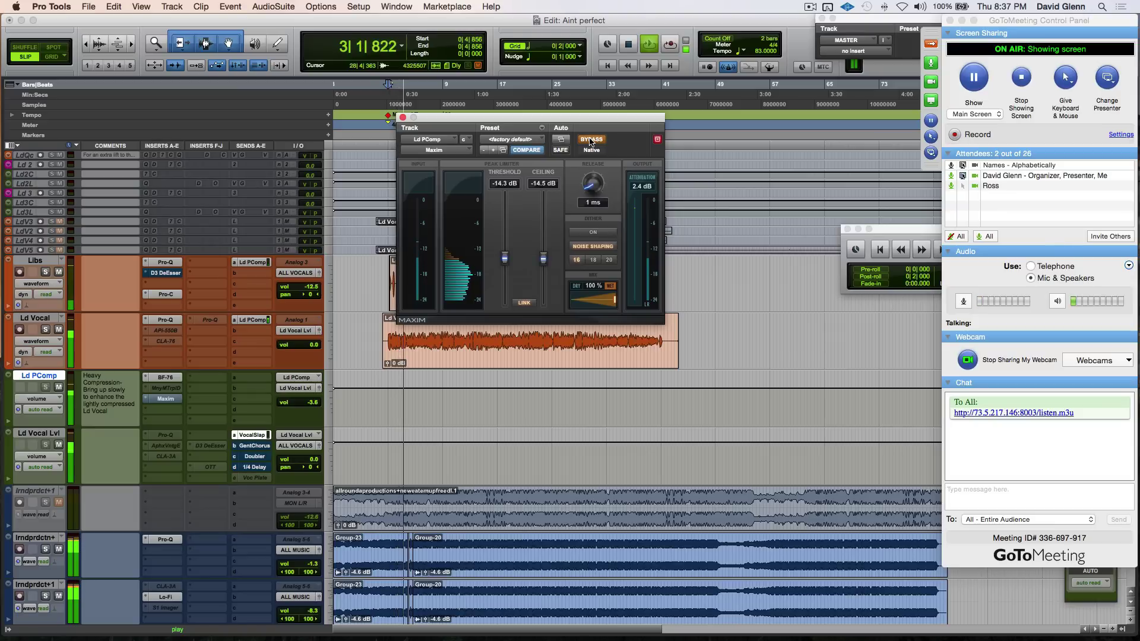
left_click(591, 140)
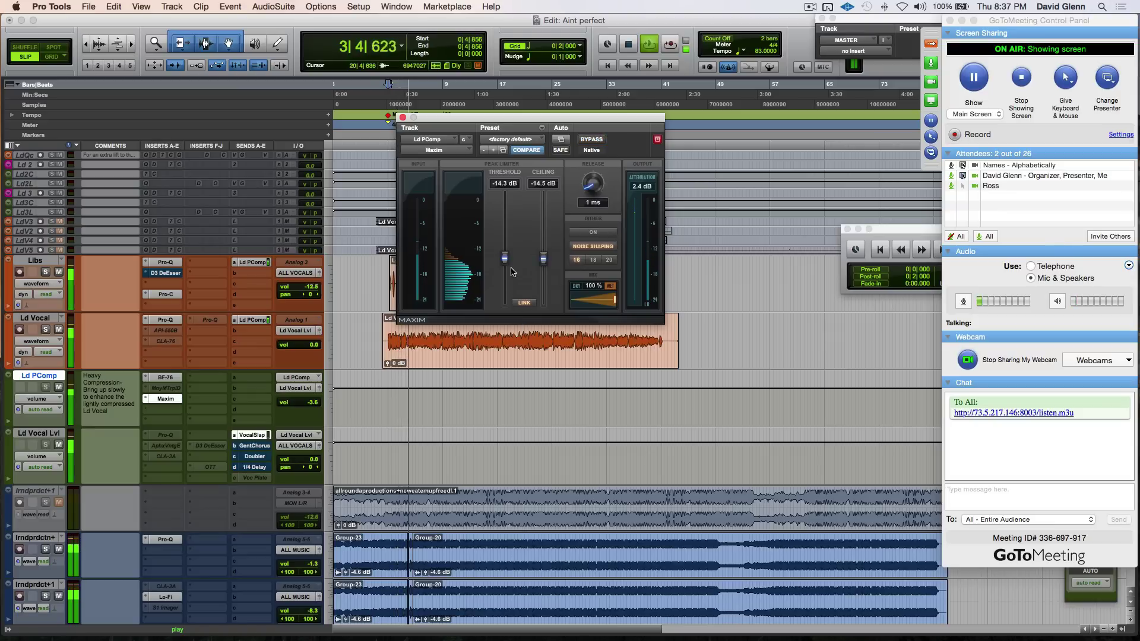
left_click_drag(504, 259, 504, 263)
key("space")
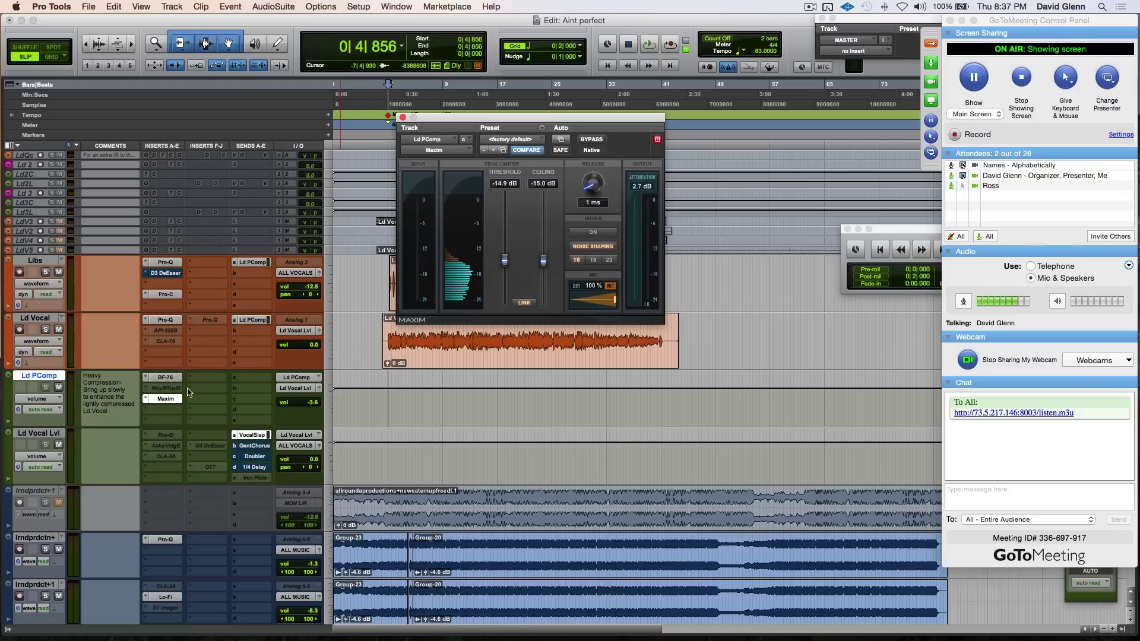
Insert a mono Dyn3 De-Esser in the Ld Vocal track's fourth insert slot and load the Male De-Ess HF preset.
left_click(37, 435)
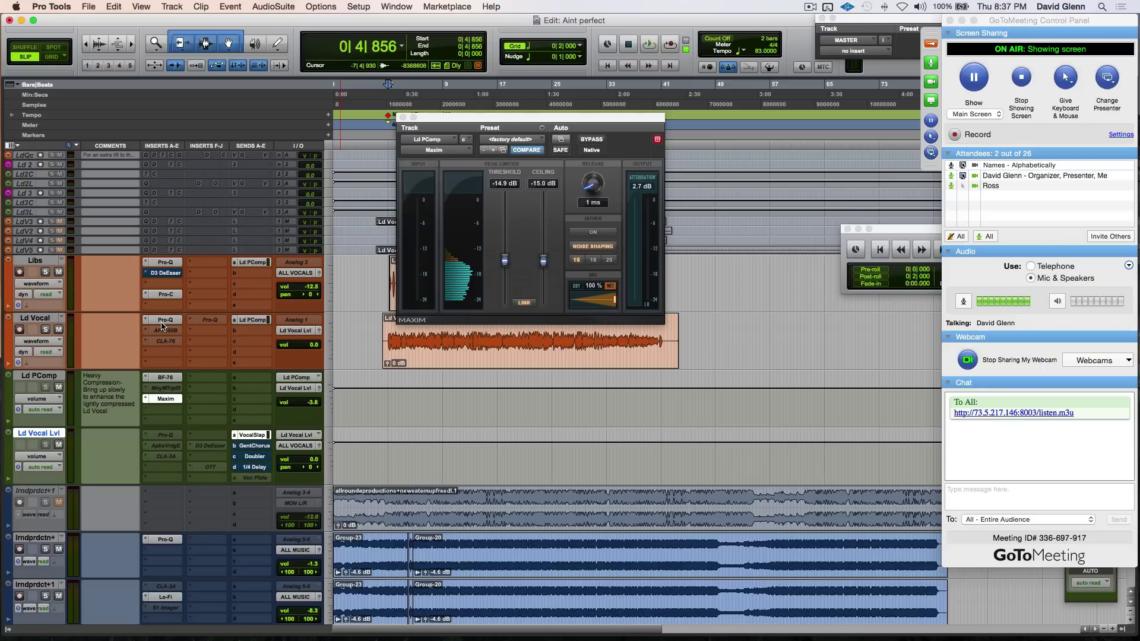
left_click(149, 356)
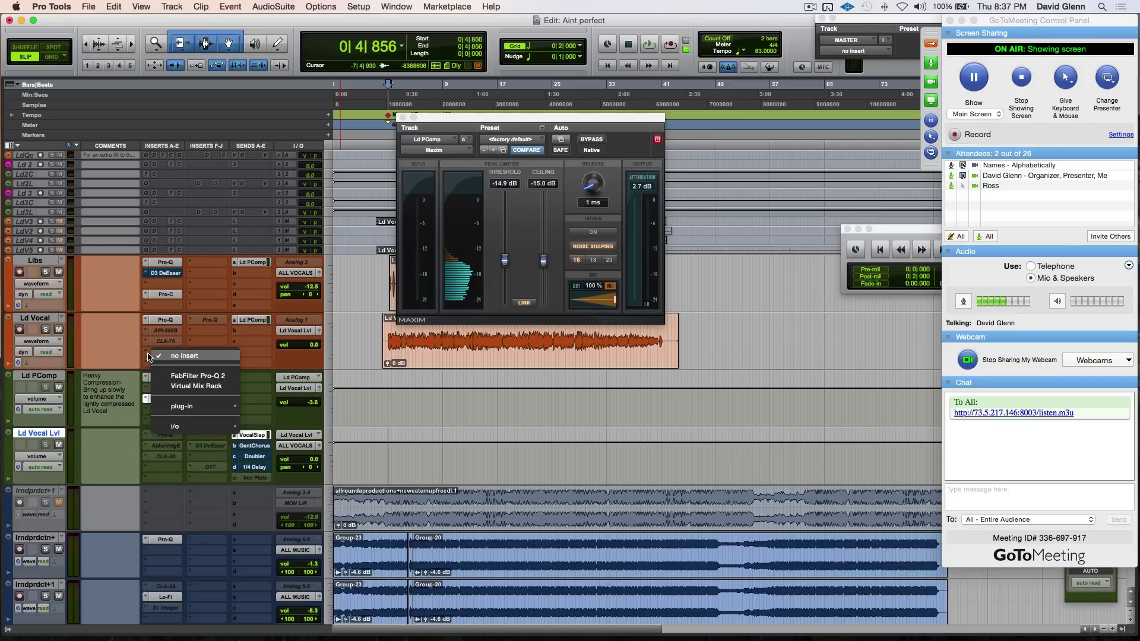
mouse_move(205, 406)
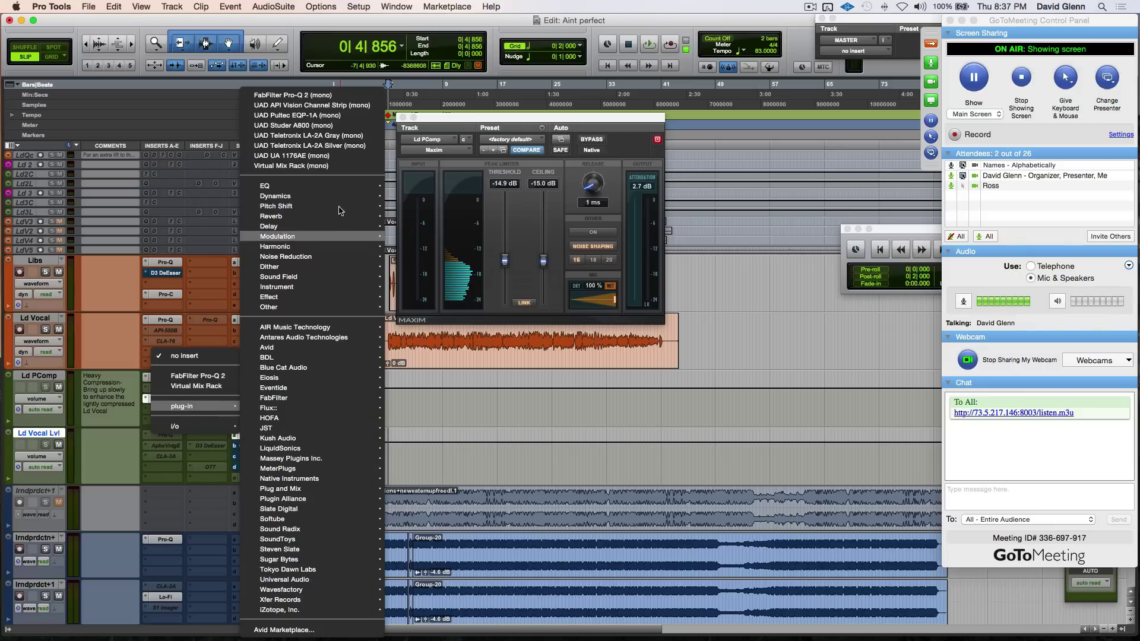
mouse_move(279, 196)
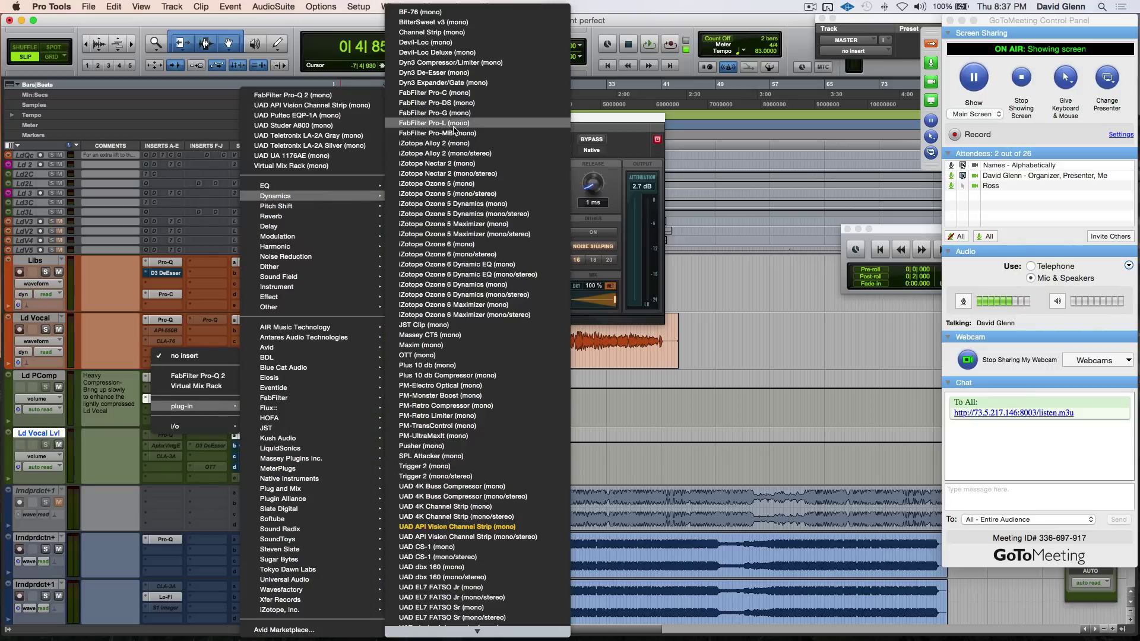
left_click(450, 73)
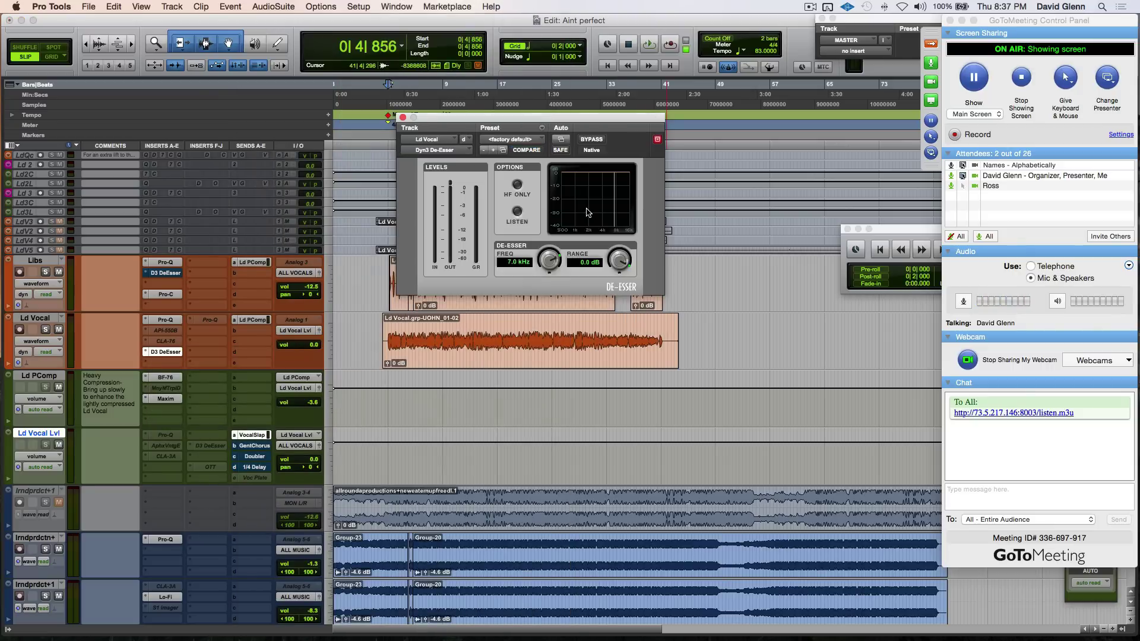
left_click(516, 140)
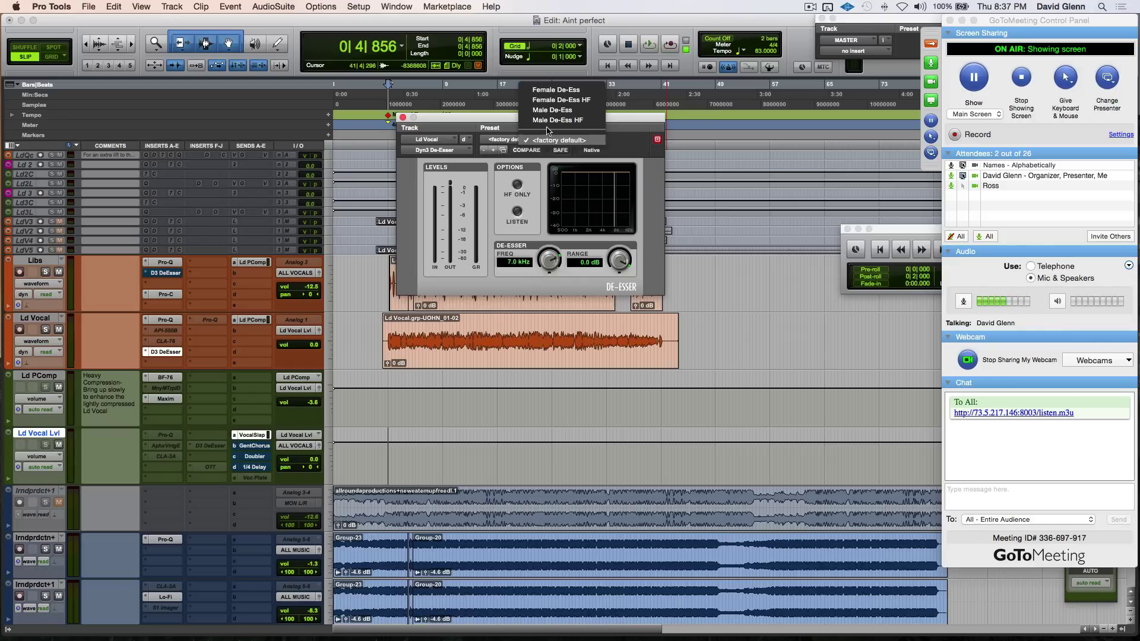
left_click(557, 121)
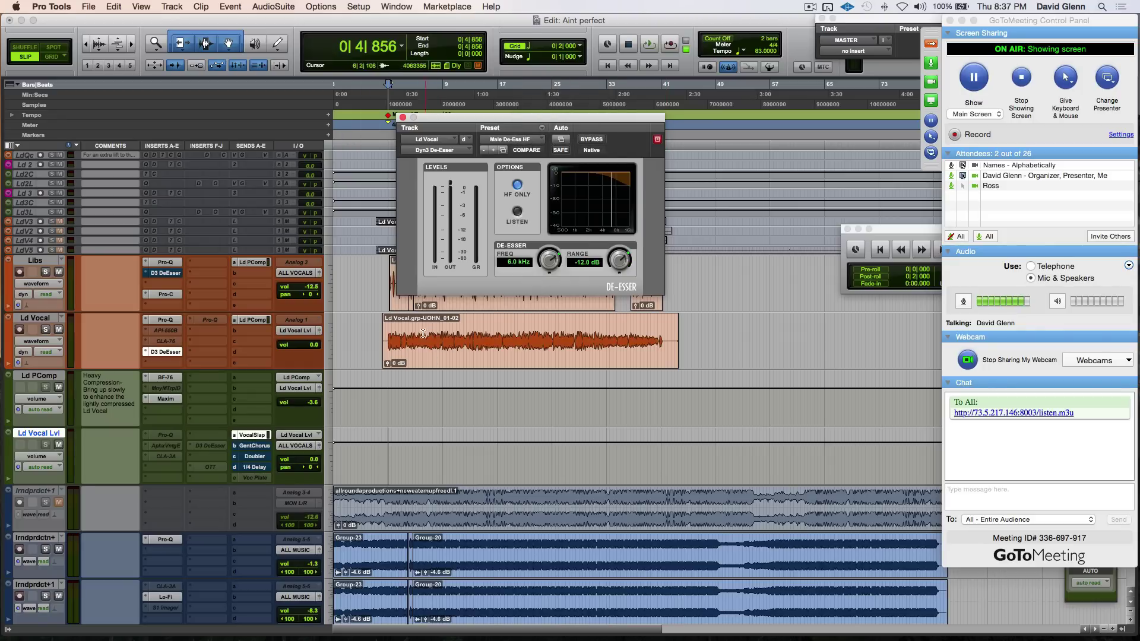
Play the opening of the vocal through the de-esser, select the Ld Vocal track, and bypass the de-esser.
key("super+bracketright")
key("super+bracketright")
key("super+bracketright")
key("space")
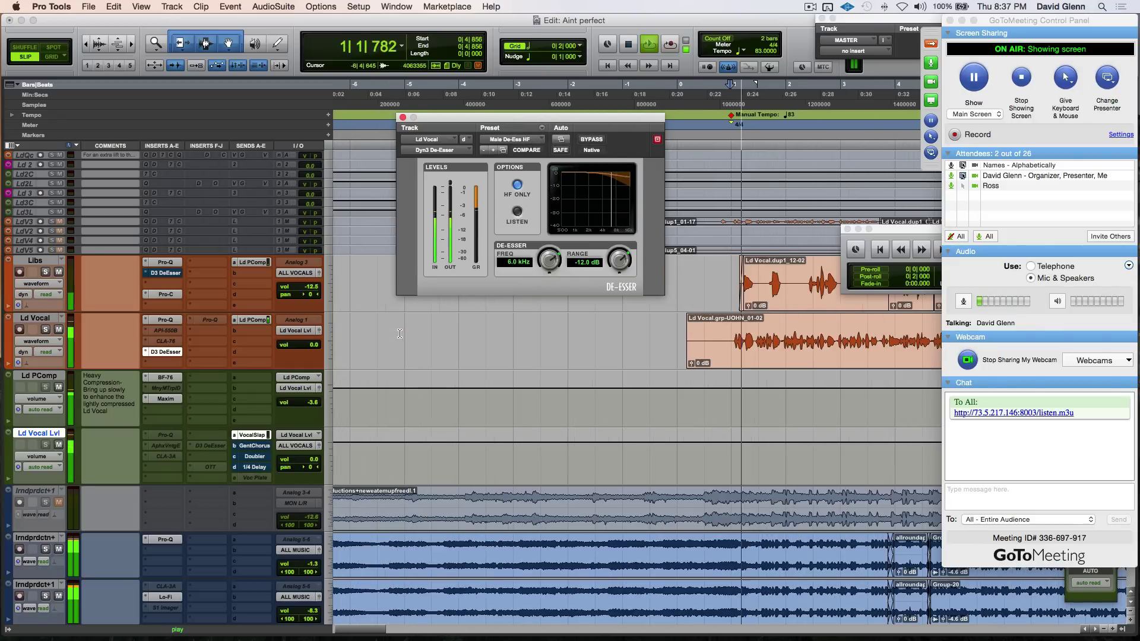
left_click(40, 322)
key("space")
left_click(173, 353, "super")
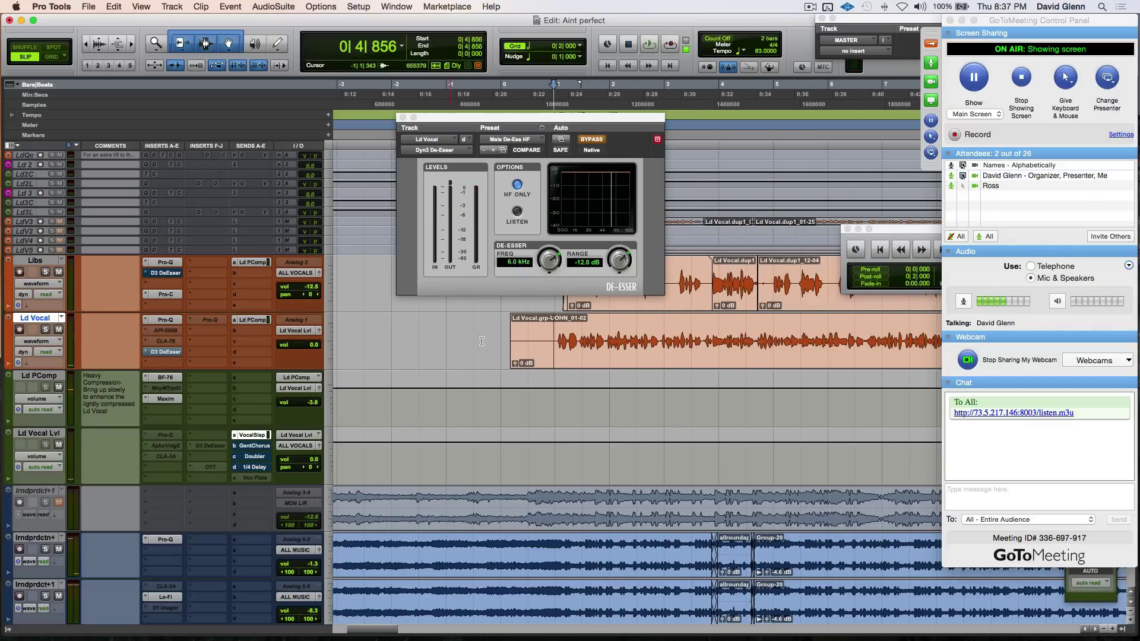
Solo the Ld Vocal track and audition its opening phrase with the de-esser bypassed.
key("shift+s")
key("space")
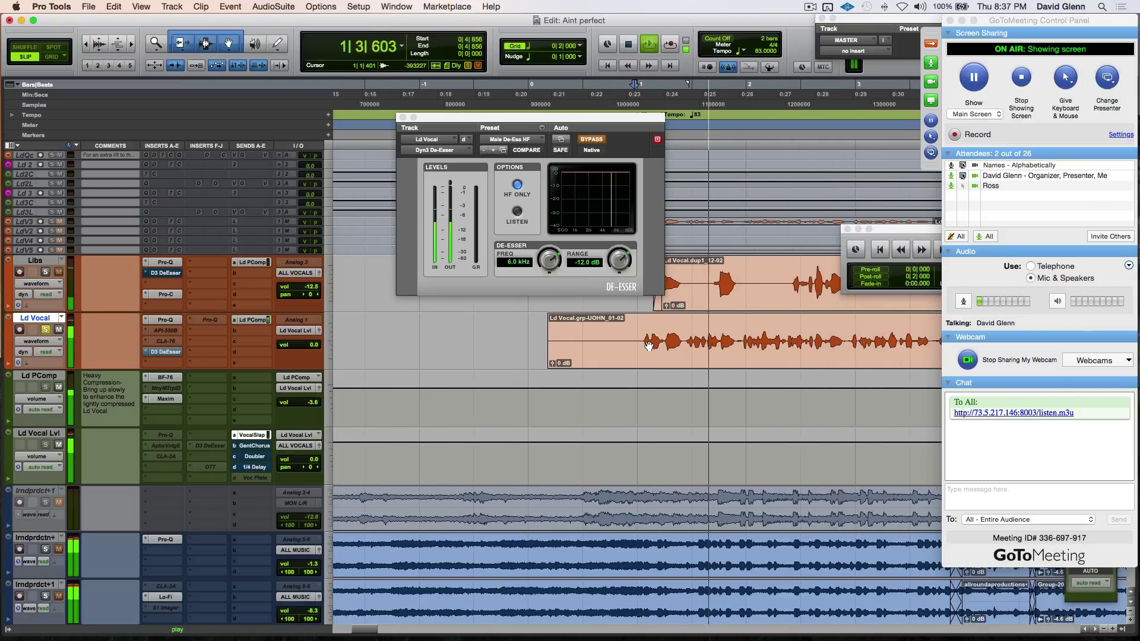
key("space")
key("space")
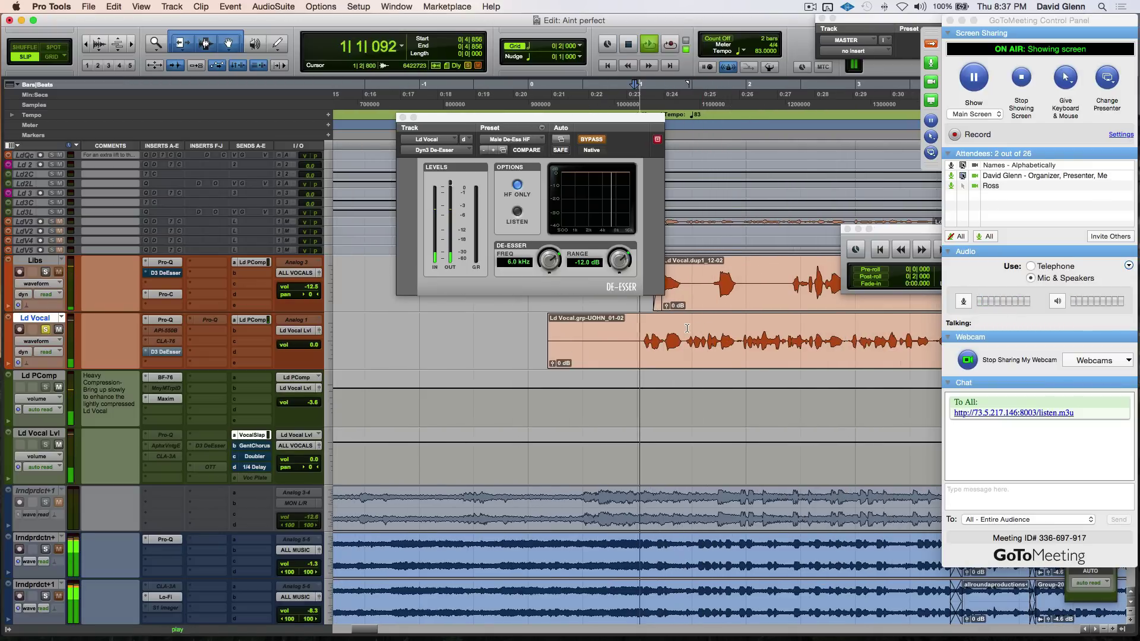
key("space")
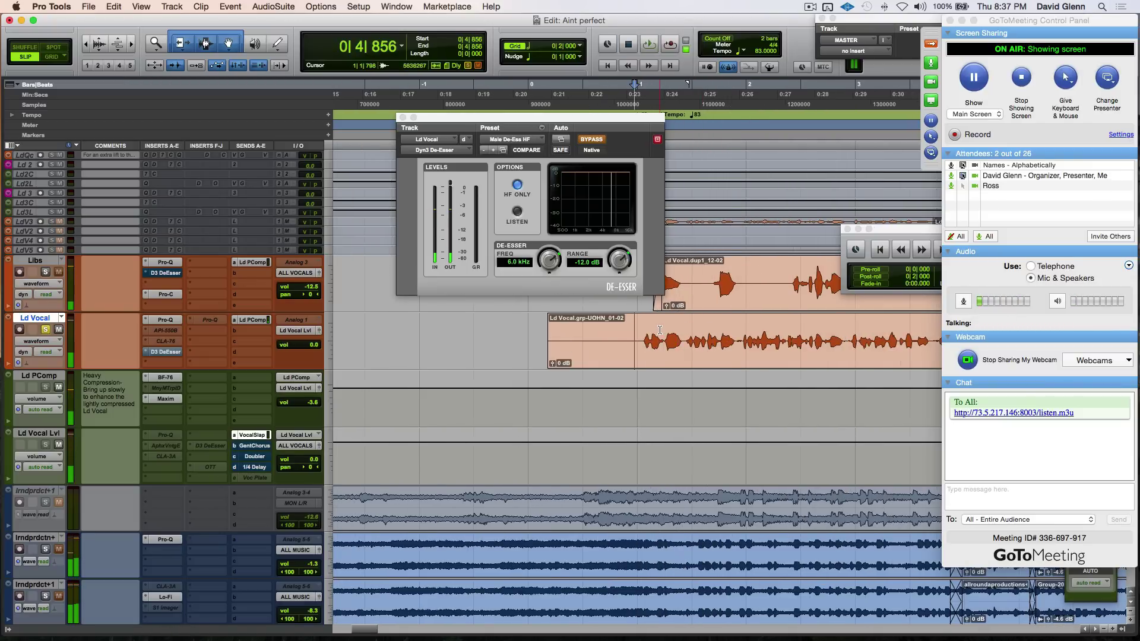
Select a short passage of the Ld Vocal clip starting at 1|1|693, and toggle the Pre/Post-Roll option.
left_click(657, 331)
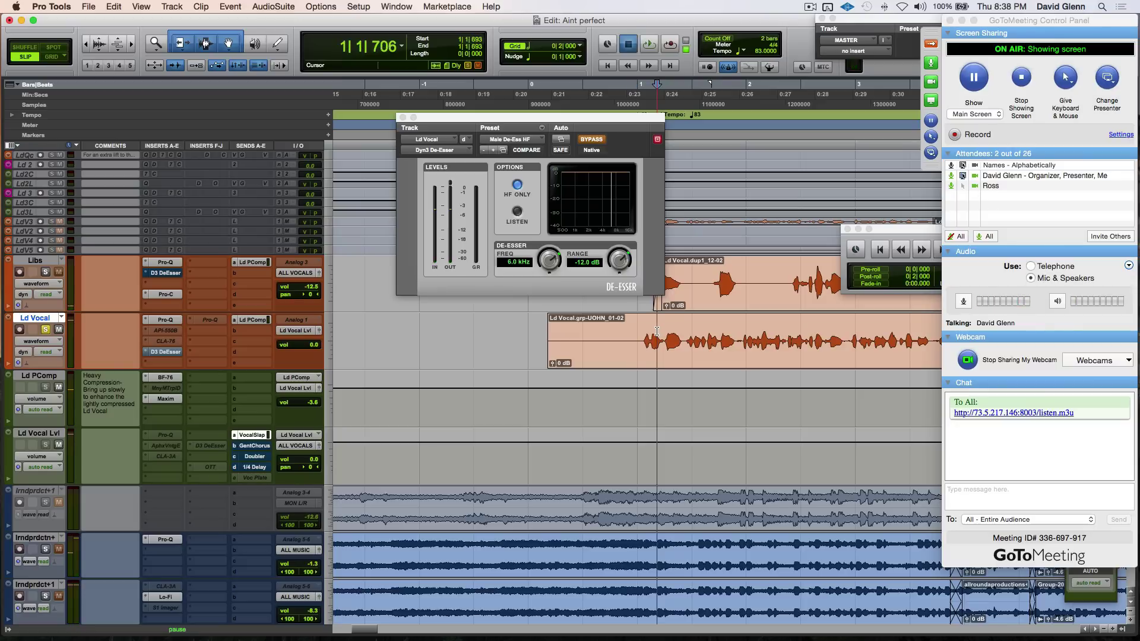
key("space")
key("space")
key("space")
key("space")
key("space")
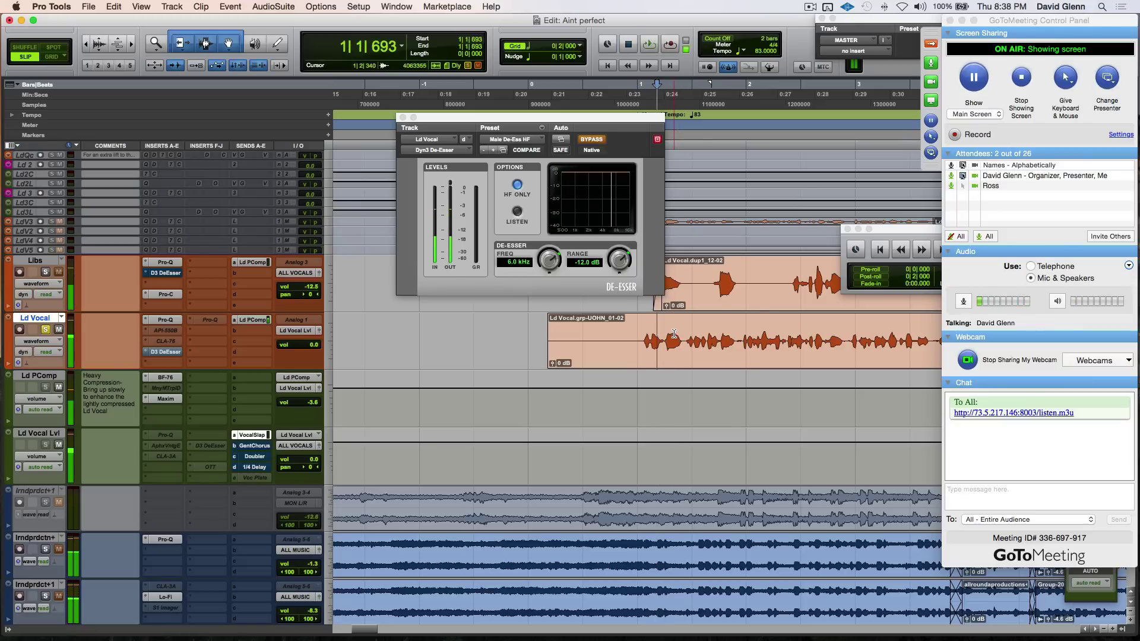
left_click(672, 333, "shift")
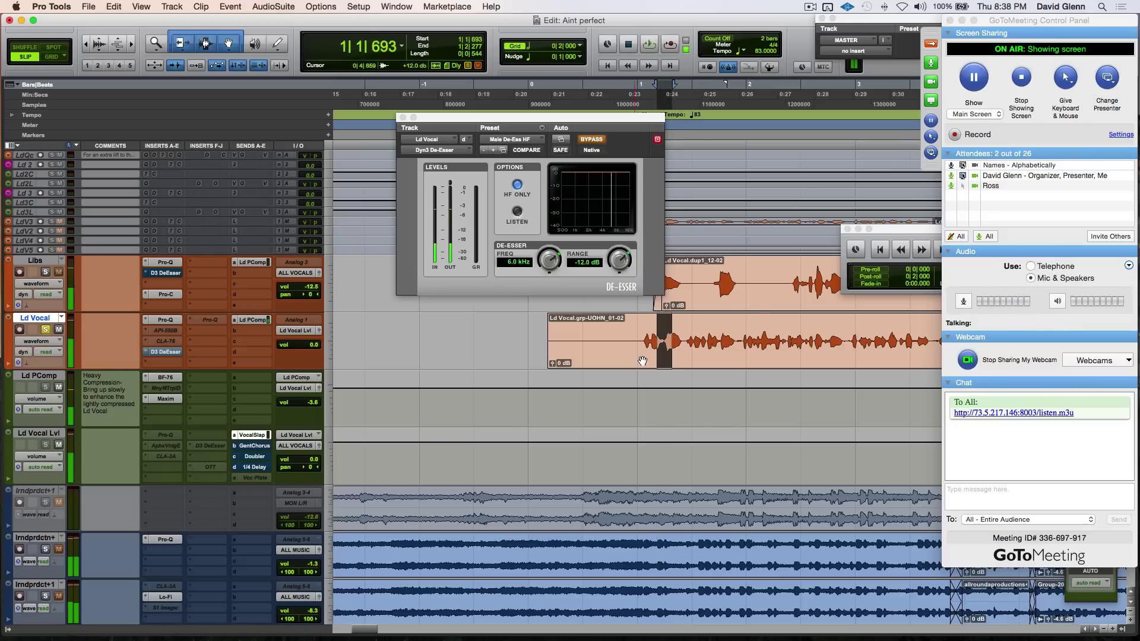
left_click(313, 6)
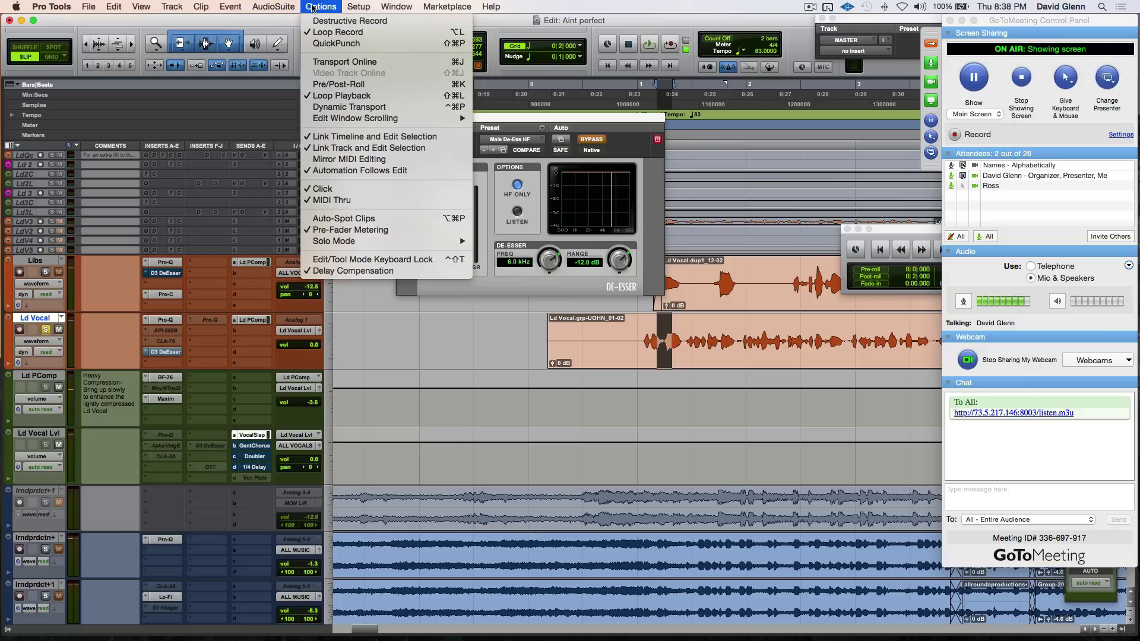
left_click(327, 85)
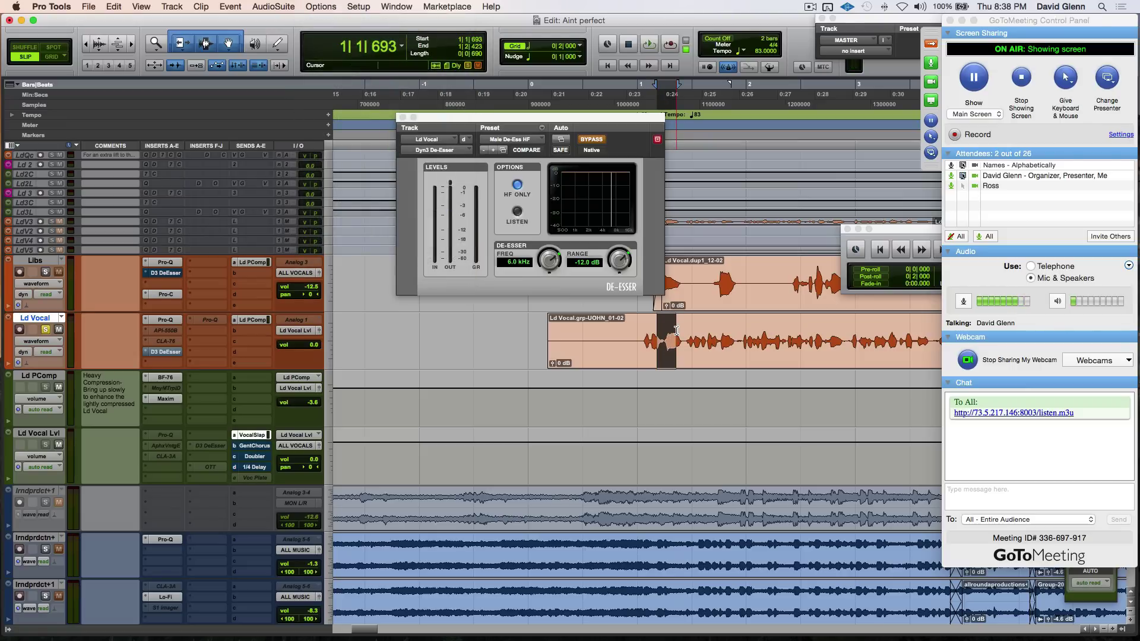
Play the selected passage in a loop, reactivate the de-esser, and turn on its Listen mode.
key("space")
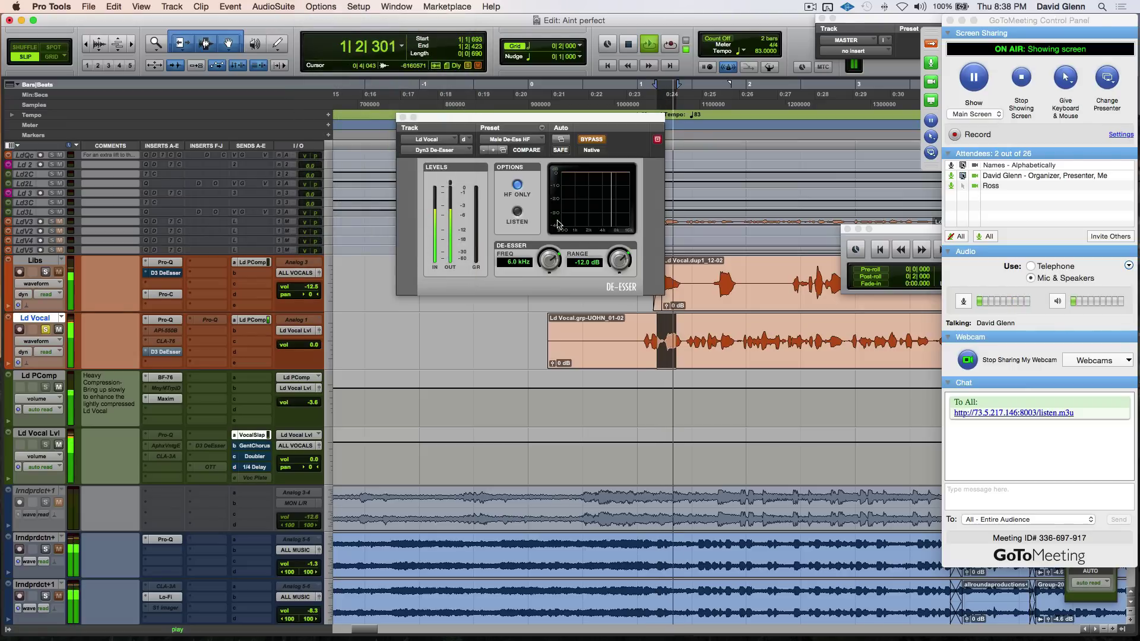
left_click(590, 140)
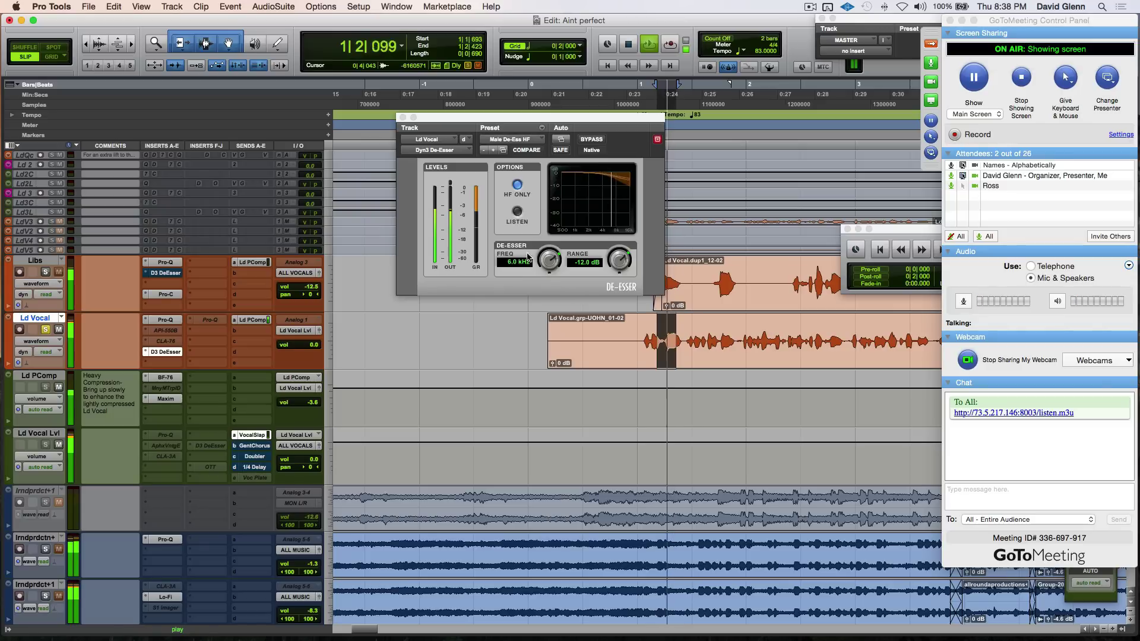
left_click(517, 211)
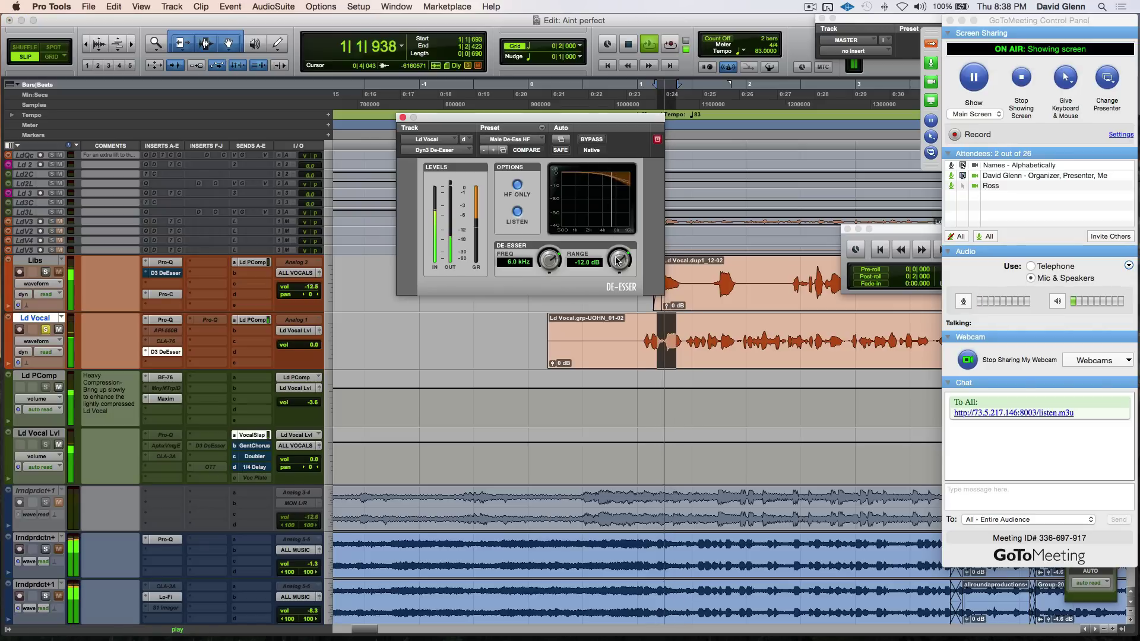
Set the Ld Vocal de-esser's frequency to 7.0 kHz and turn off its Listen mode.
mouse_move(543, 261)
left_mouse_down()
mouse_move(532, 275)
mouse_move(531, 244)
left_mouse_up()
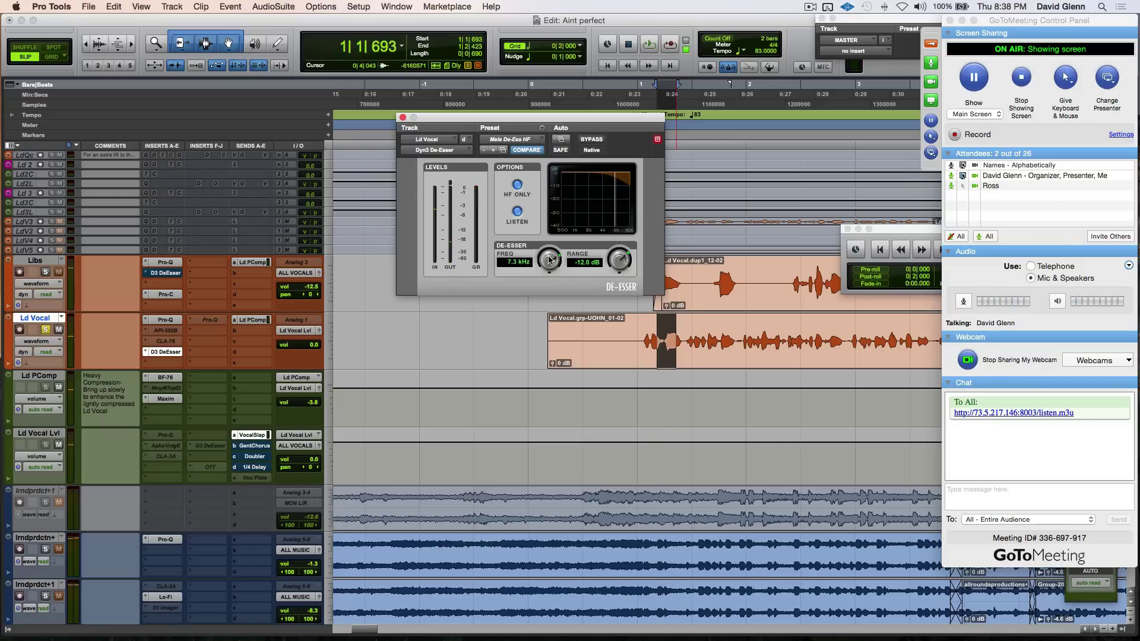
left_click_drag(548, 259, 549, 261)
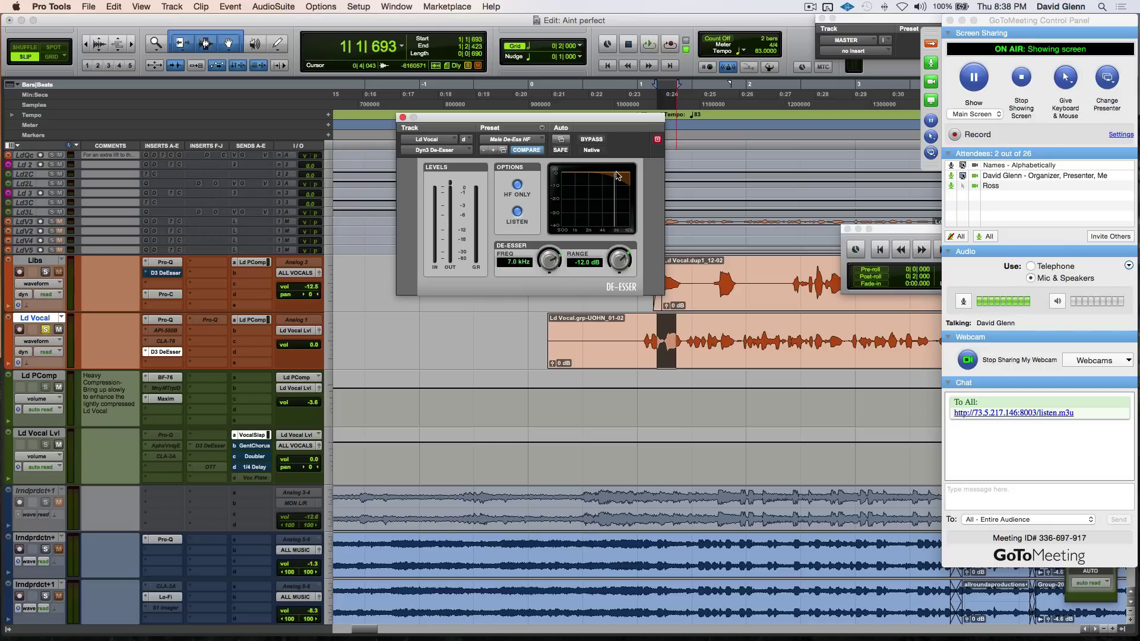
left_click(517, 211)
Audition the looped passage with different de-esser range amounts, compare against bypass, and set the range to -3.5 dB.
left_click_drag(609, 262, 617, 213)
key("space")
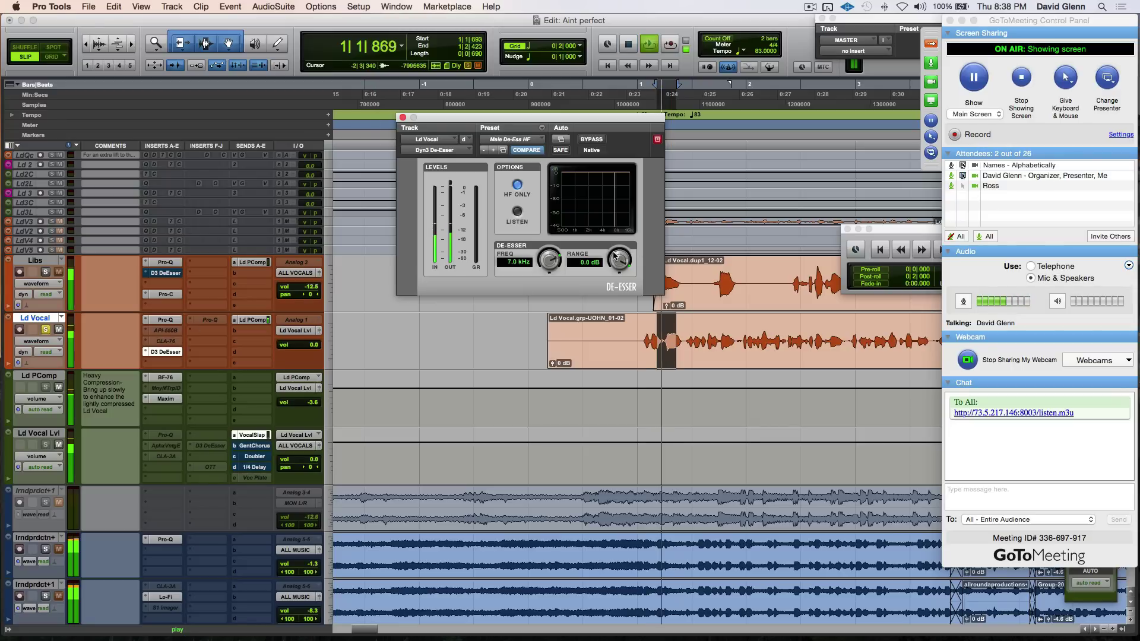
left_click_drag(615, 257, 600, 276)
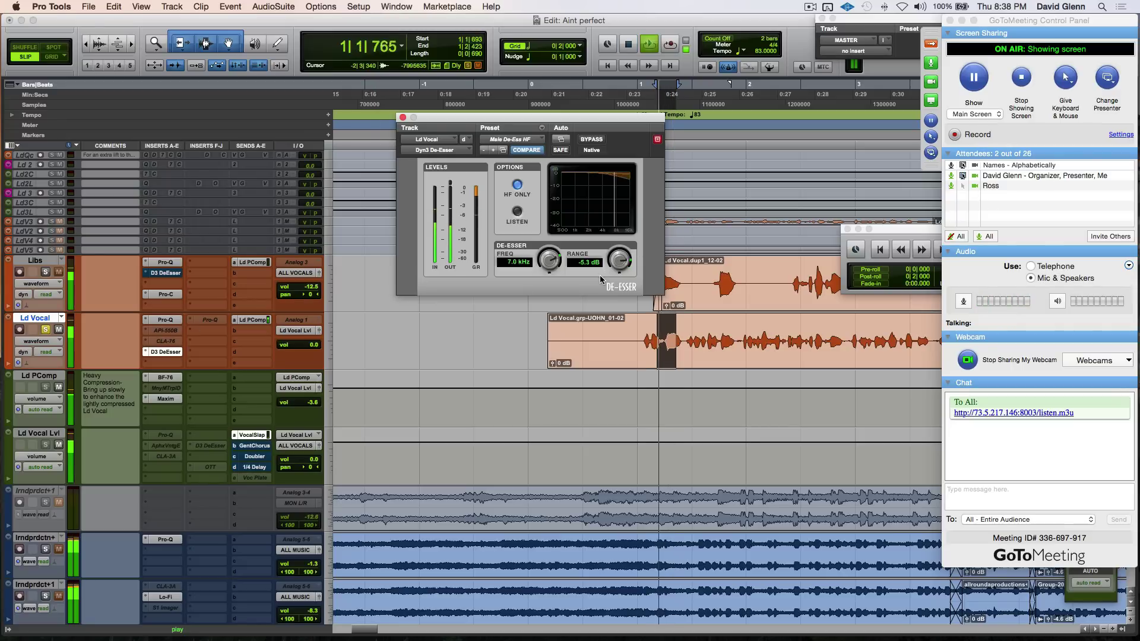
left_click(589, 140)
left_click(588, 141)
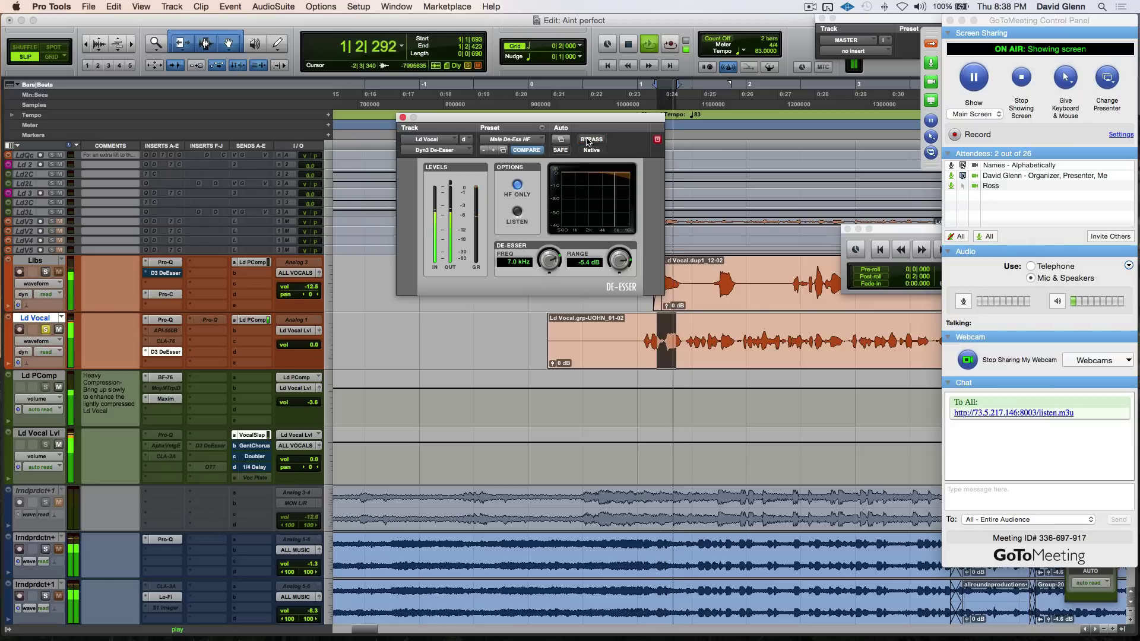
key("space")
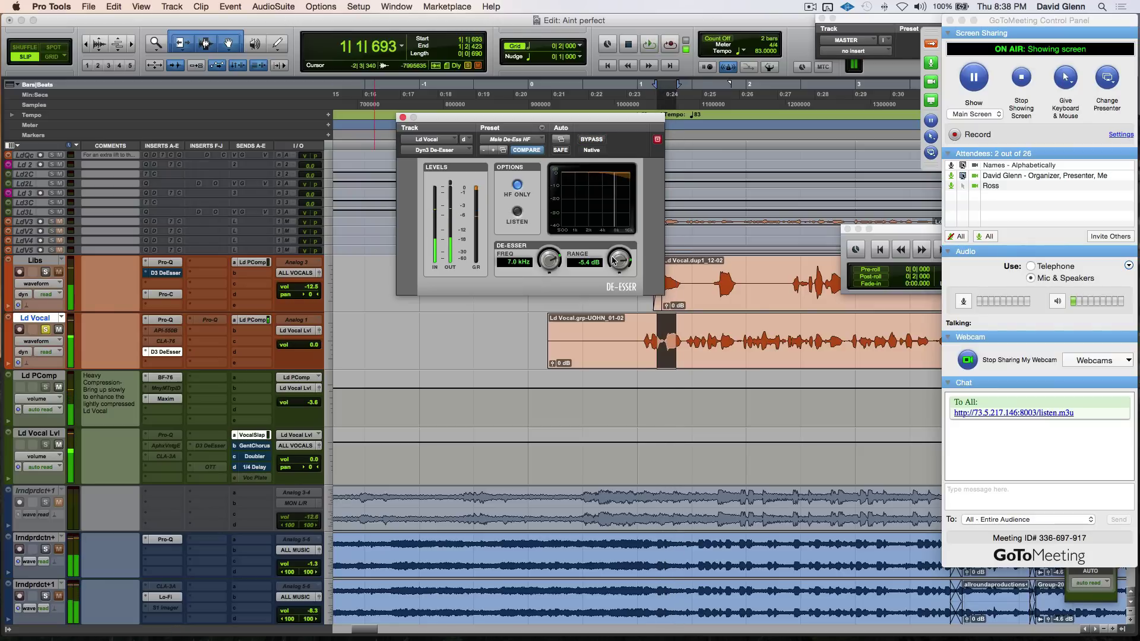
left_click_drag(617, 256, 613, 244)
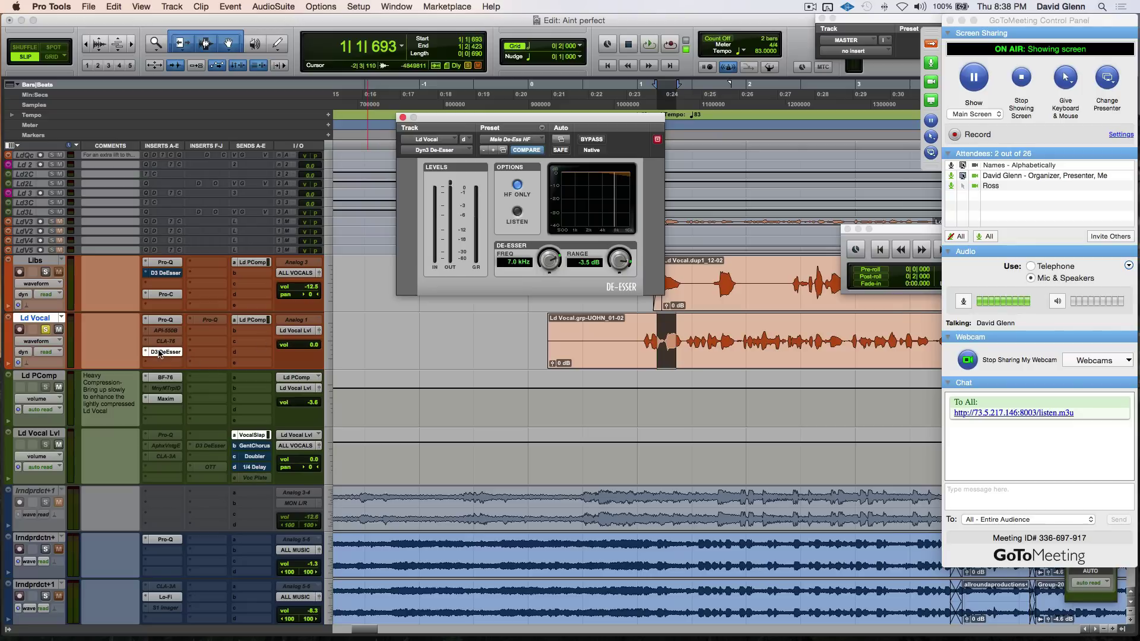
Activate the D3 DeEsser insert on the Ld Vocal Lvl track and take Ld Vocal out of solo.
left_click_drag(159, 355, 213, 449)
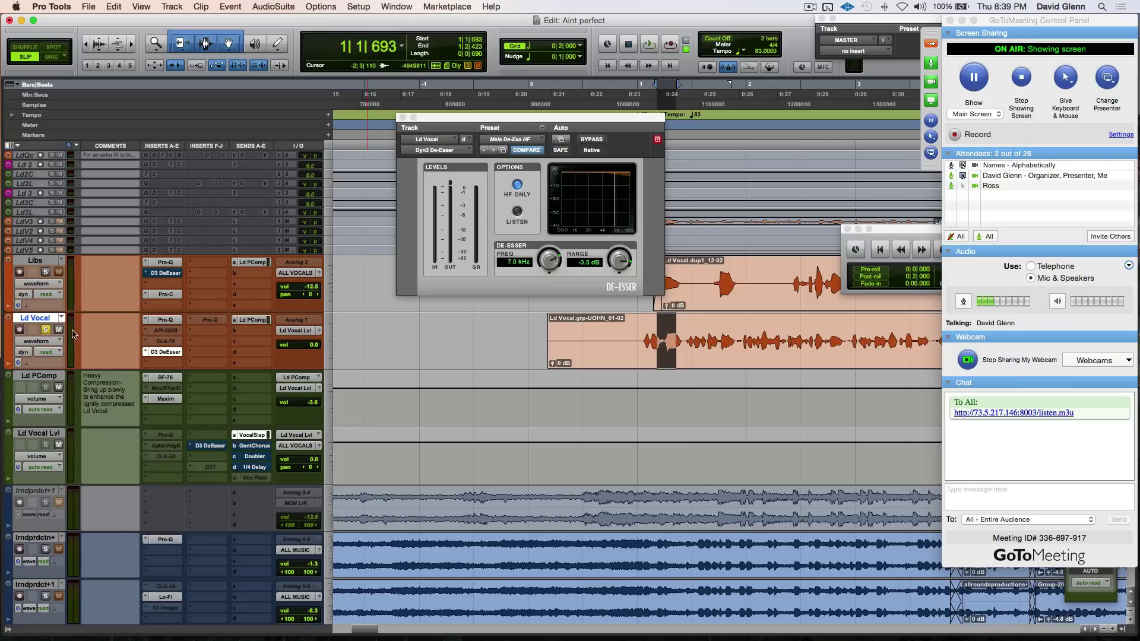
left_click(46, 331)
Select the Ld PComp track and place the edit cursor before the lead vocal's entry at 0|4|064.
left_click(41, 376)
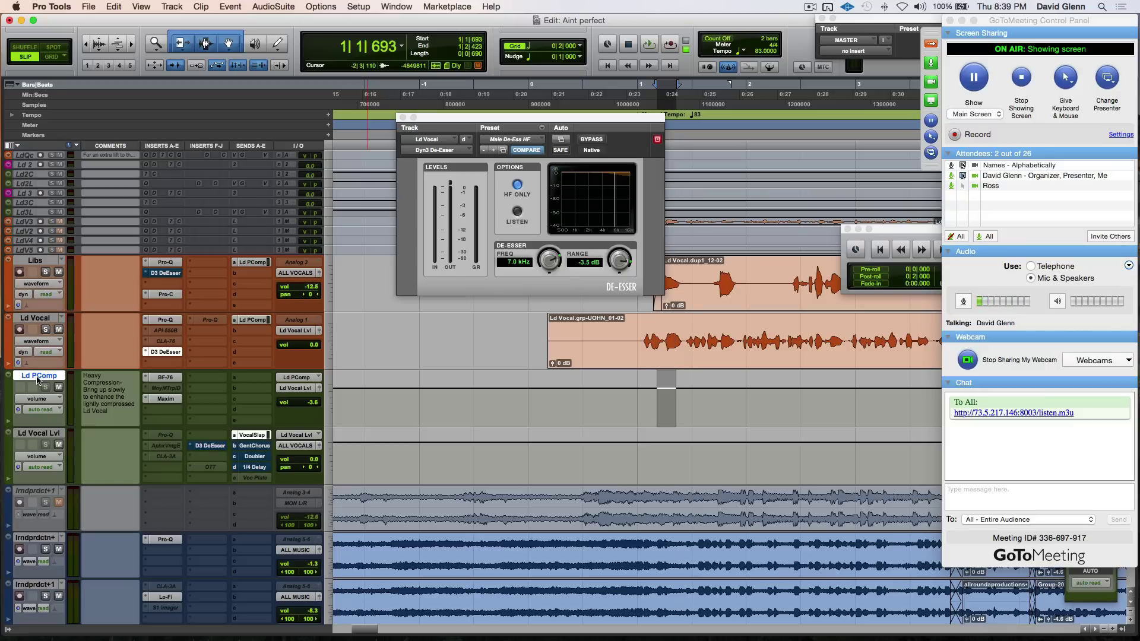
left_click(614, 395)
key("super+bracketleft")
key("super+bracketleft")
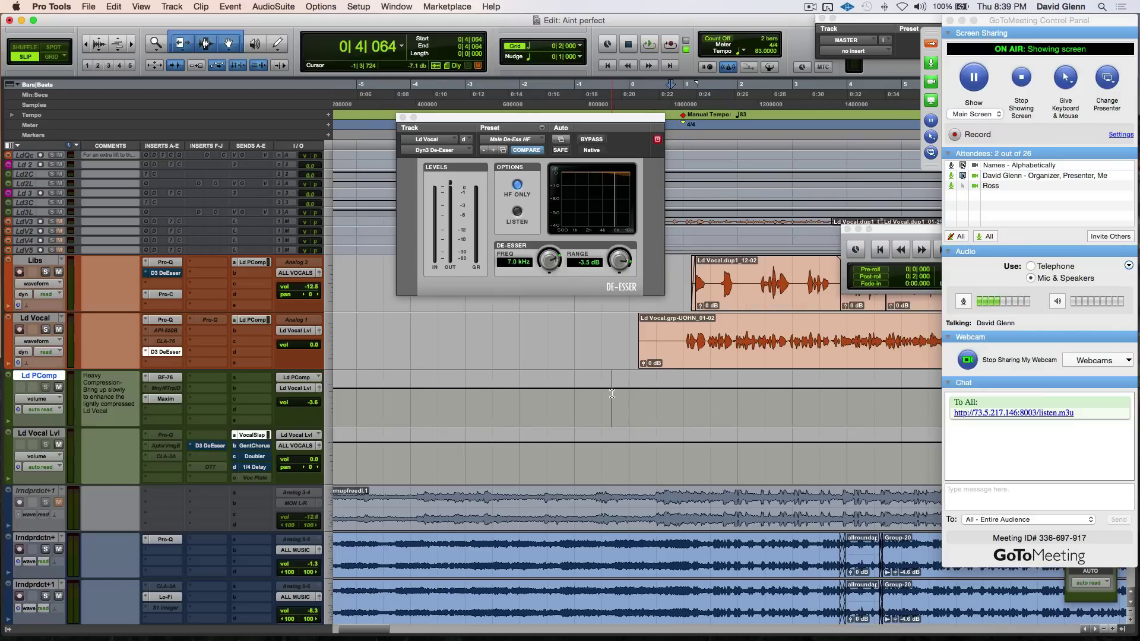
scroll(534, 380, "right", 3)
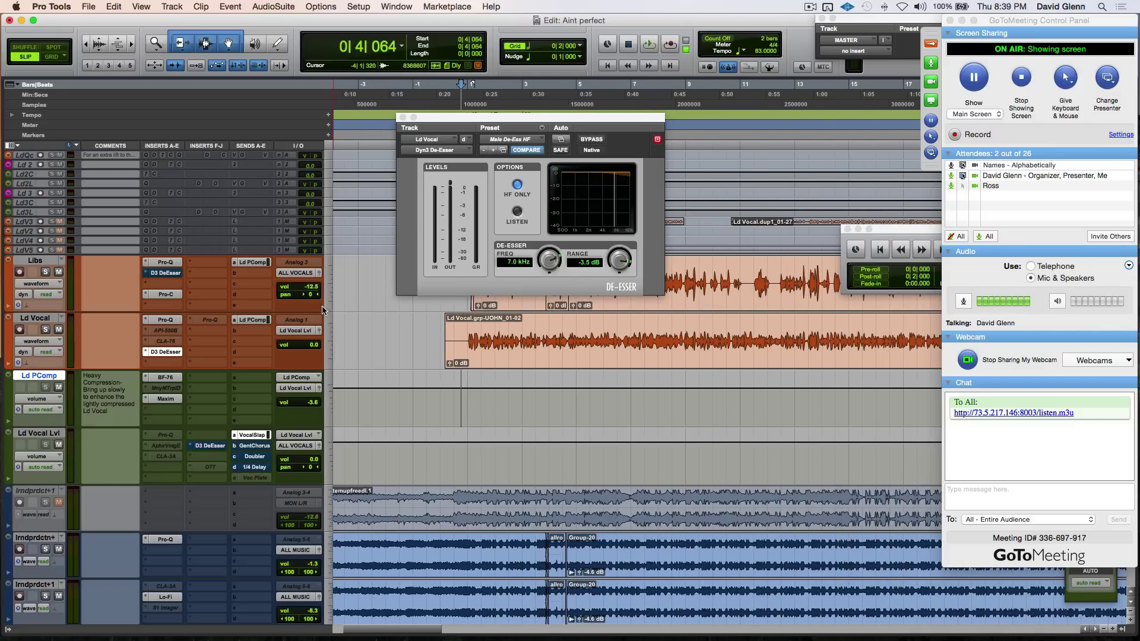
Review the Pro-Q equalizer curve on the Libs track and the one on Ld Vocal.
left_click(169, 263)
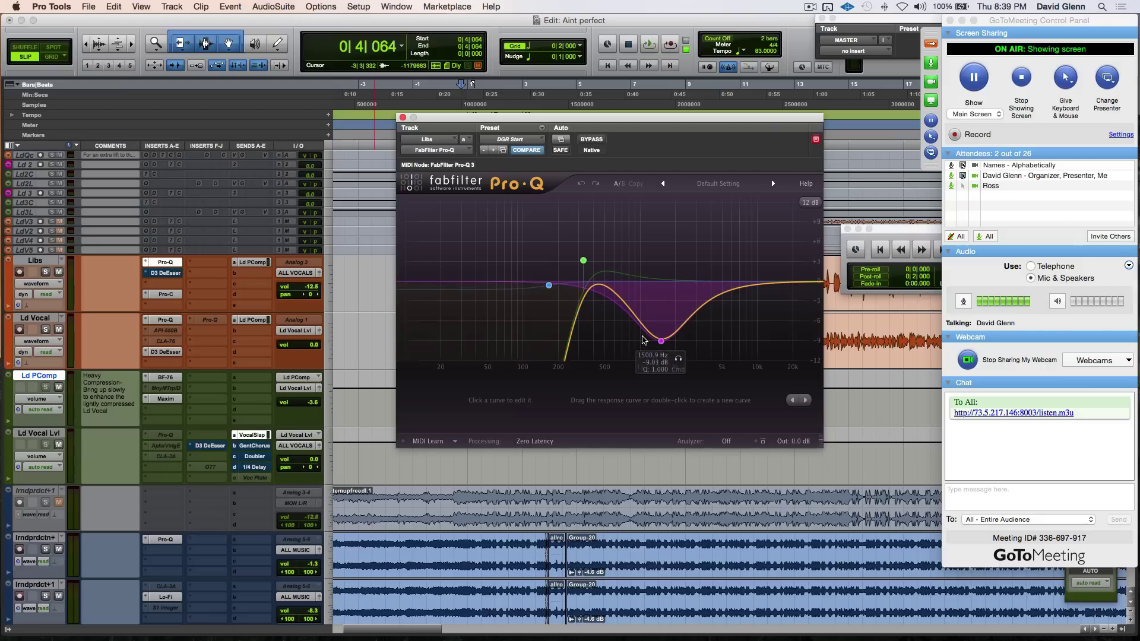
left_click(165, 253)
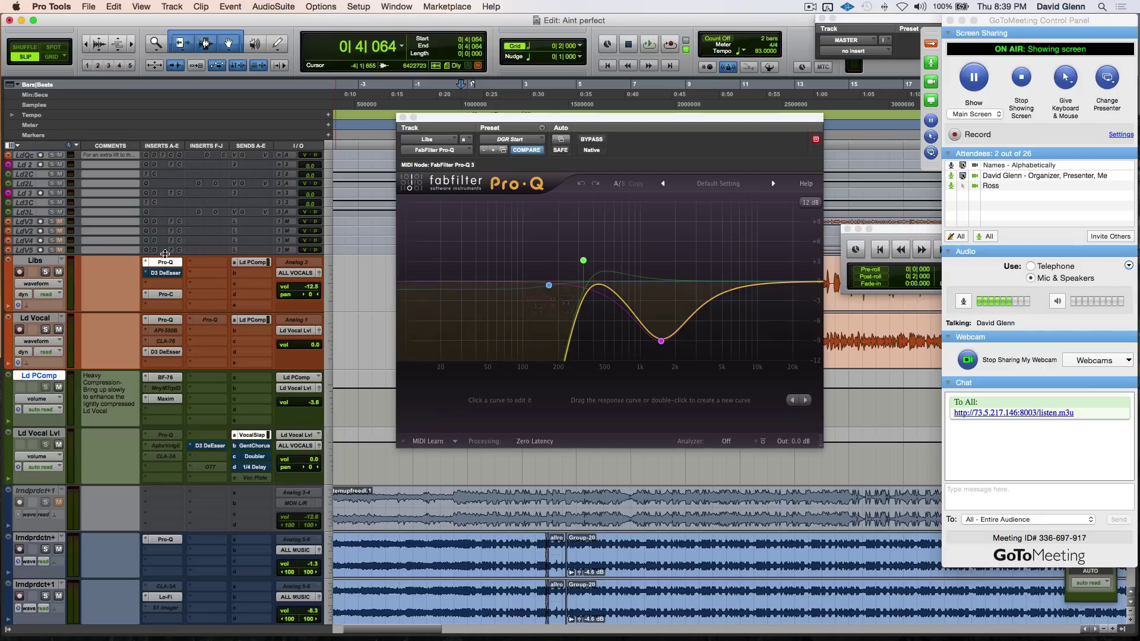
left_click(165, 264)
left_click(166, 321)
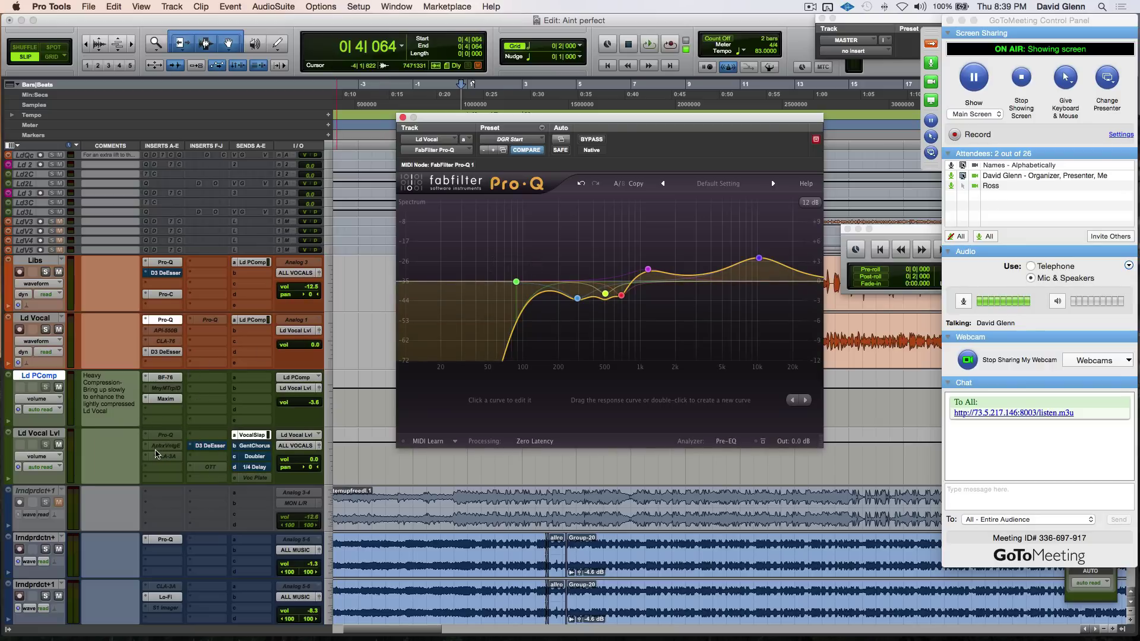
Play the mix from 0|4|064 and raise Ld Vocal Lvl's send a to Vocal Slap to -31.4 dB.
key("space")
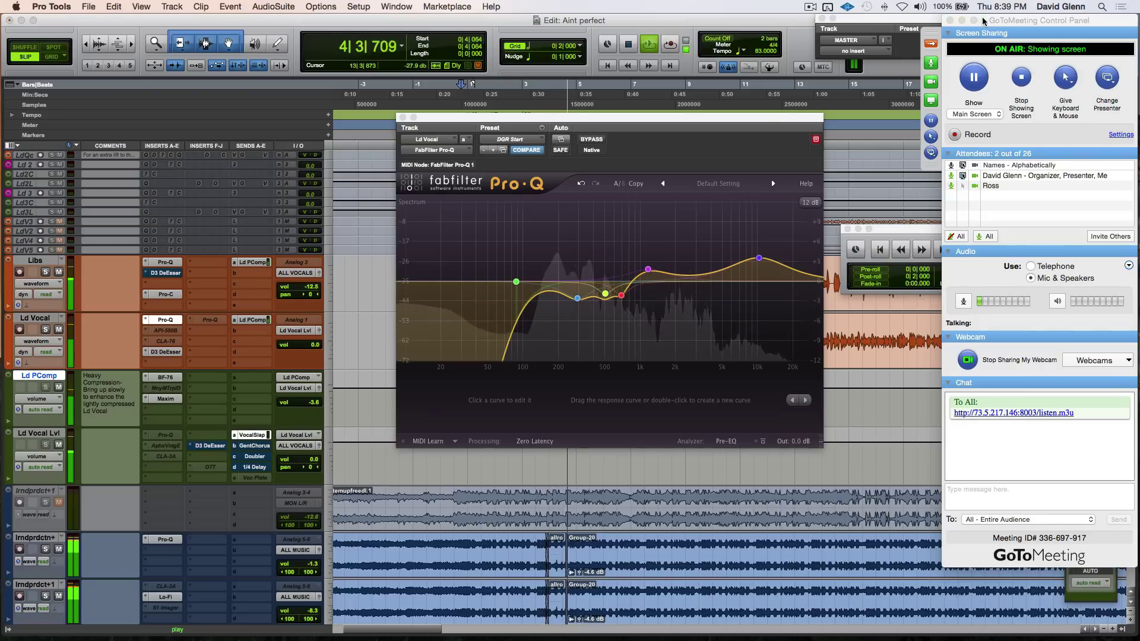
left_click_drag(984, 21, 834, 26)
left_click(1112, 276)
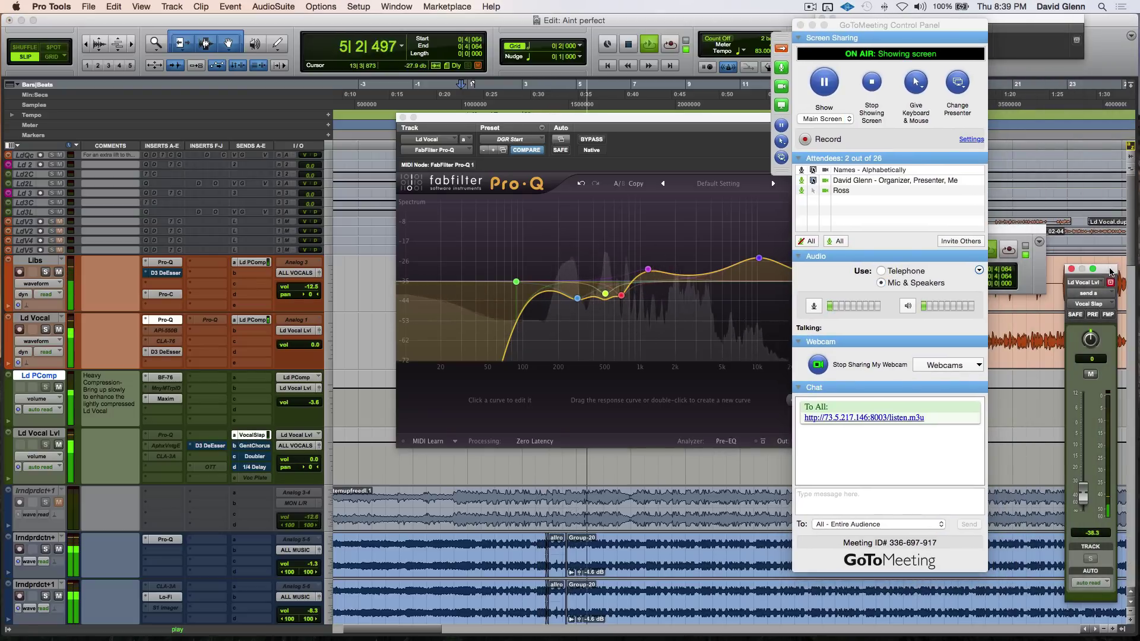
mouse_move(1083, 496)
left_mouse_down()
mouse_move(1082, 464)
mouse_move(1084, 492)
left_mouse_up()
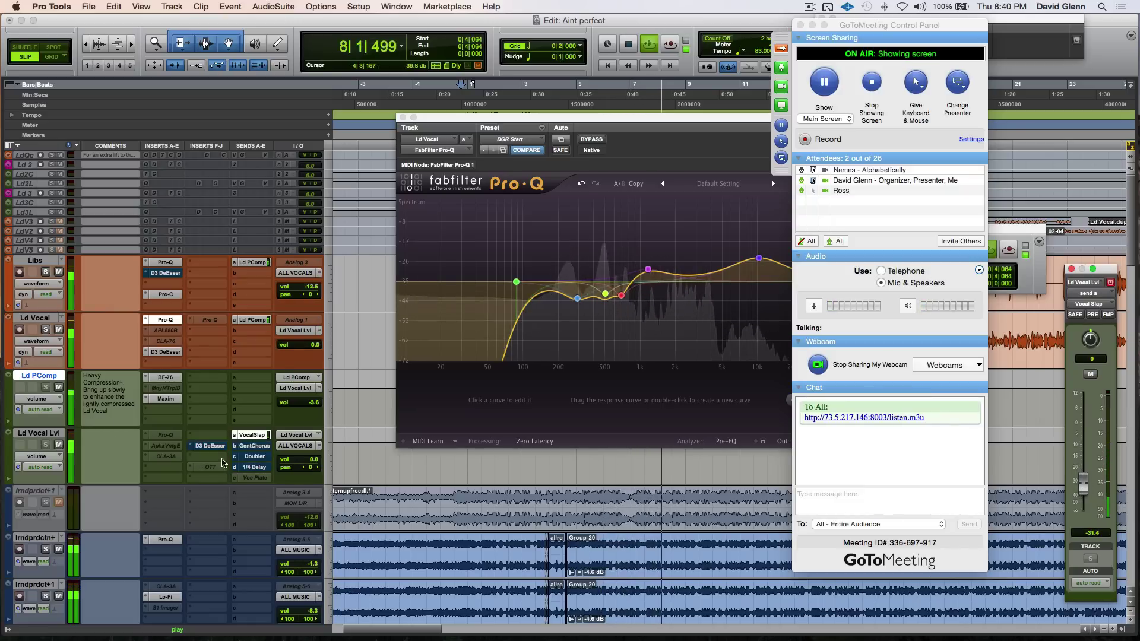
key("space")
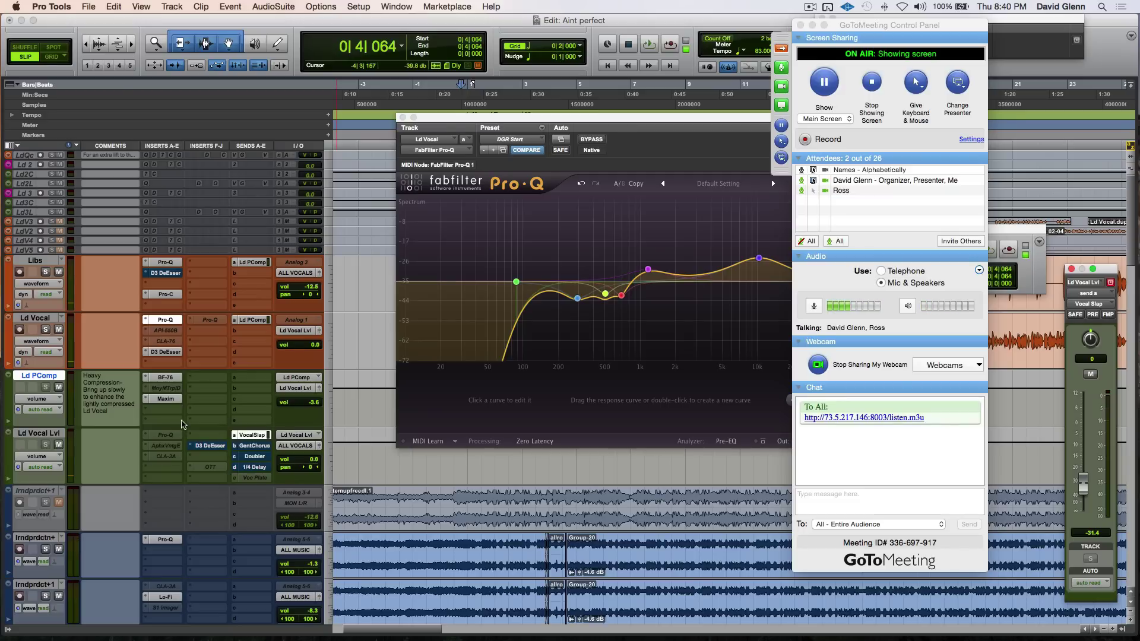
Close the Pro-Q window and arrange the Vocal Slap send fader beside the GoToMeeting control panel.
key("super+w")
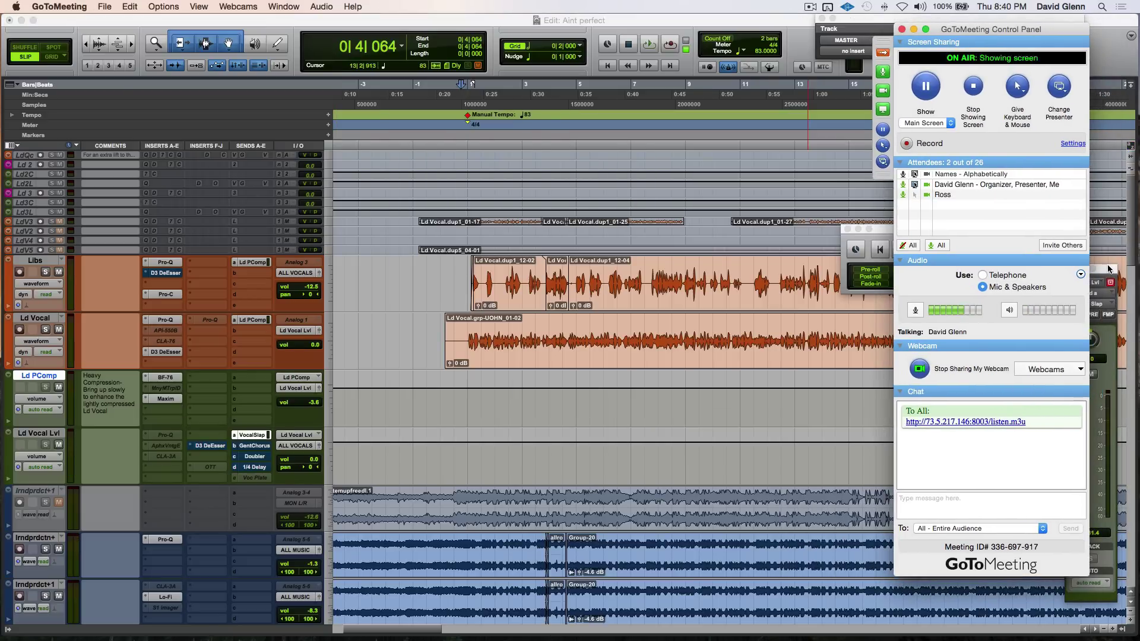
left_click_drag(1105, 271, 766, 284)
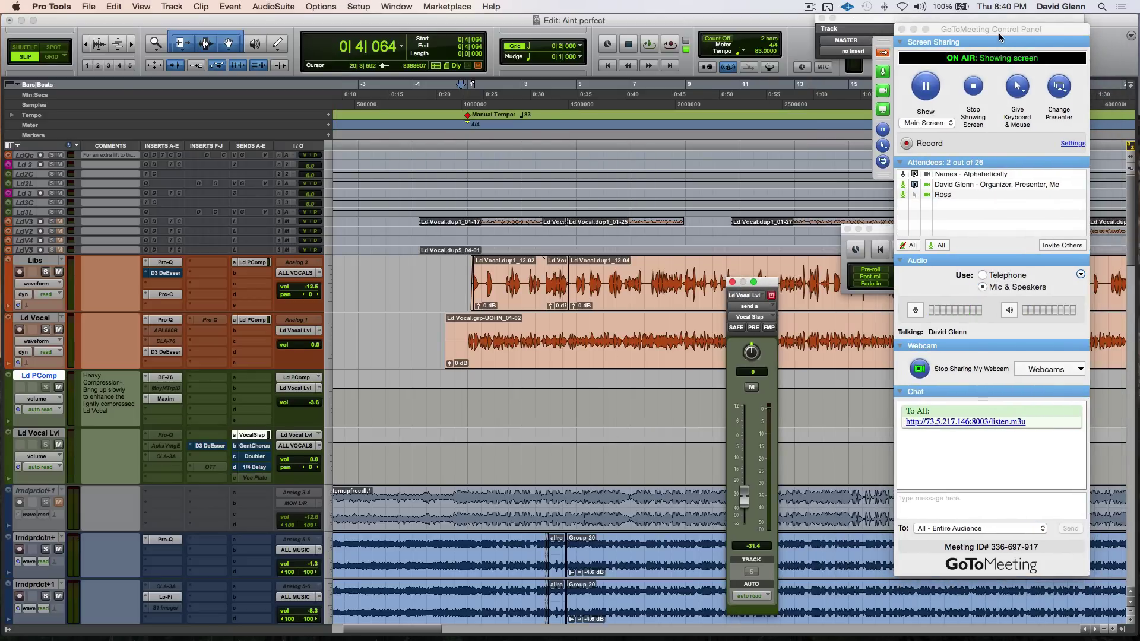
left_click_drag(1000, 37, 1046, 30)
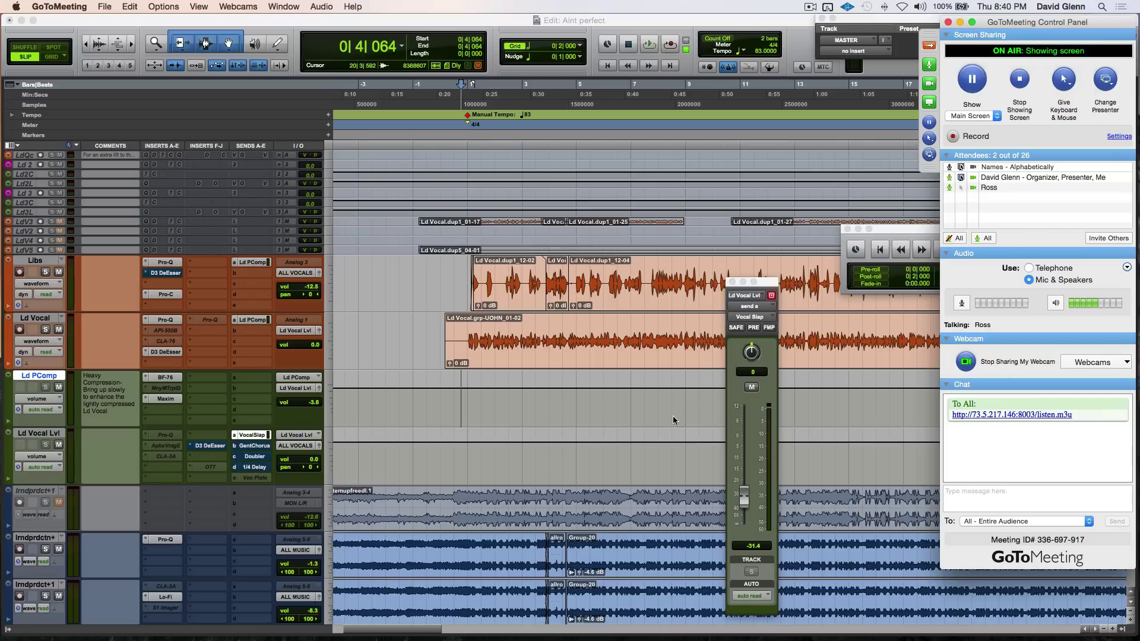
left_click_drag(767, 284, 925, 280)
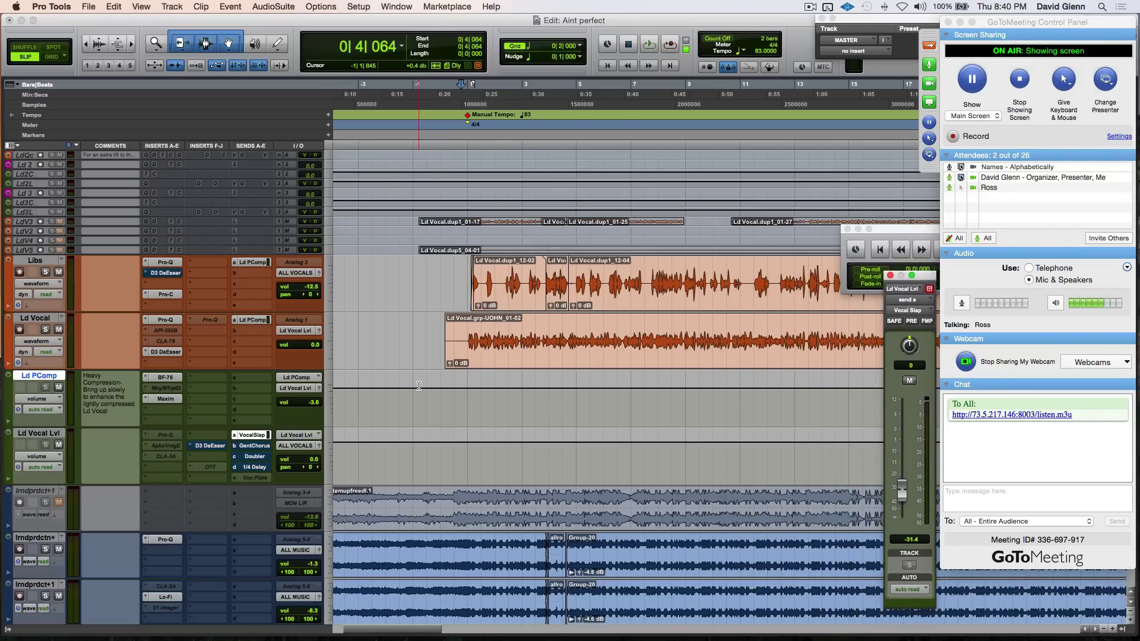
Show the whole session timeline and place the edit cursor beyond all the clips at 225|2|620.
key("super+bracketleft")
key("super+bracketleft")
key("super+bracketleft")
key("super+bracketleft")
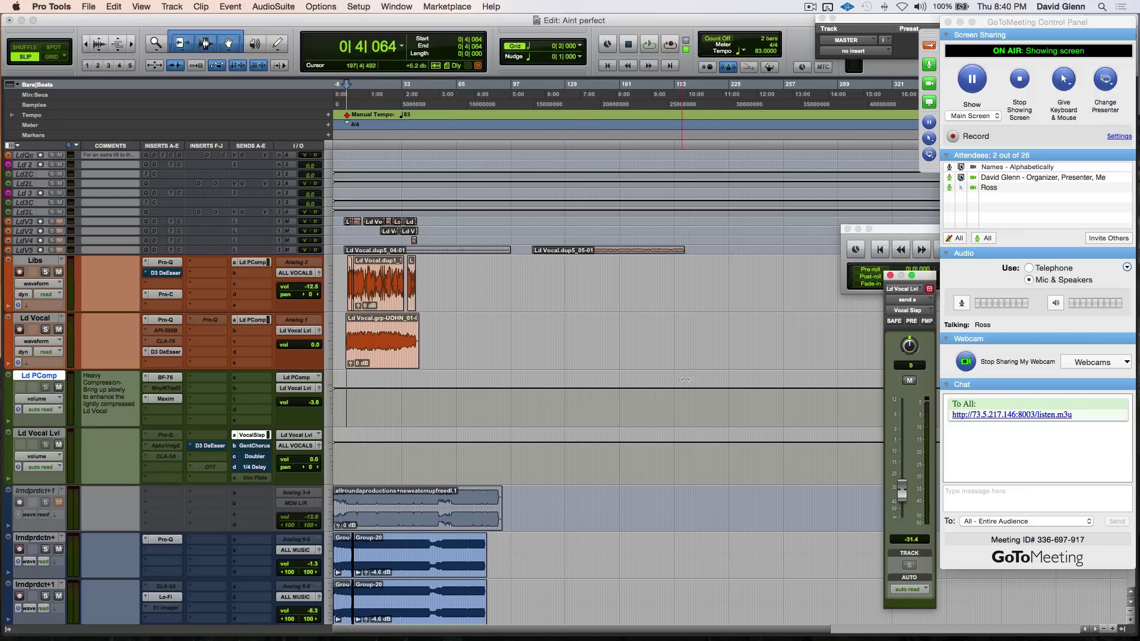
left_click(728, 394)
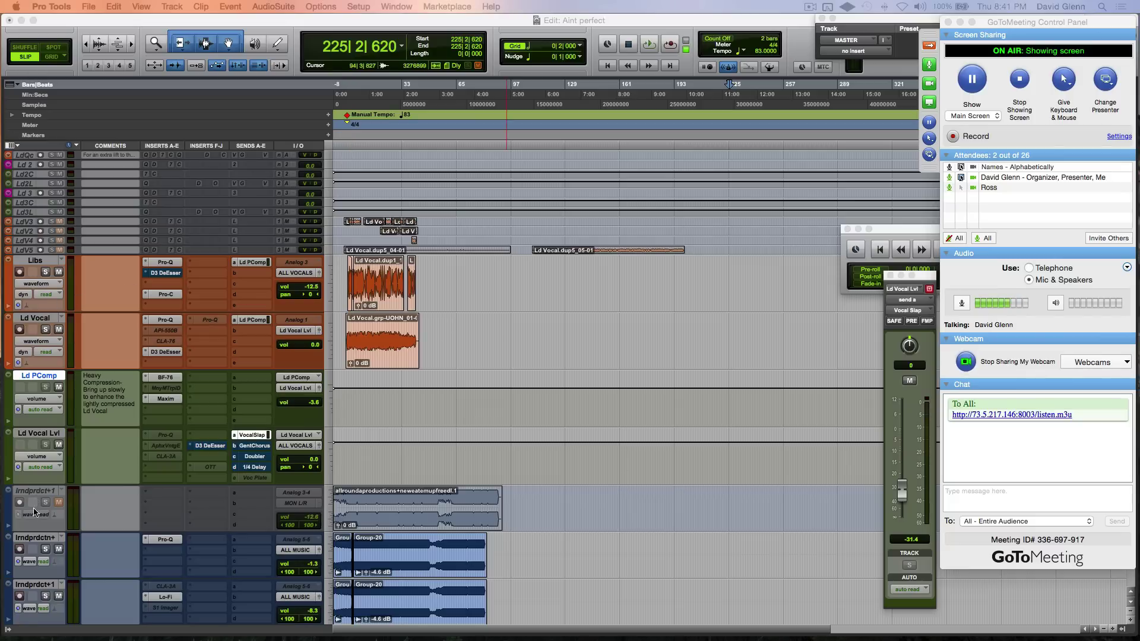
Show the track list and import the song "11 Lord Knows (feat. Rick Ross)" onto a new track below Ld PComp.
left_click(8, 629)
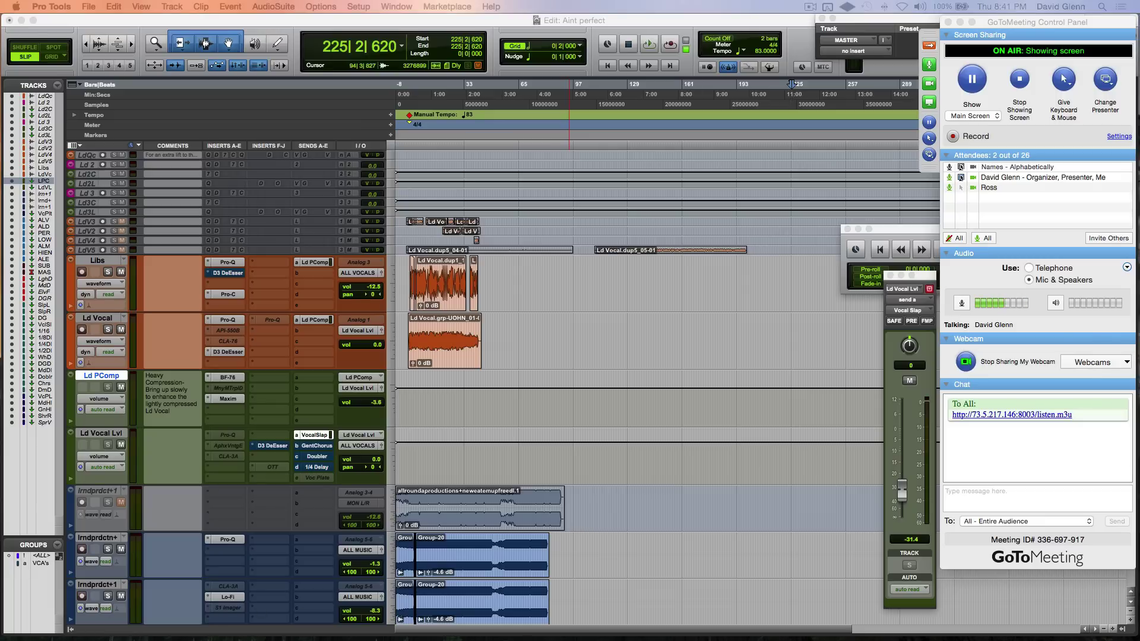
left_click_drag(1, 459, 9, 349)
left_click(97, 434)
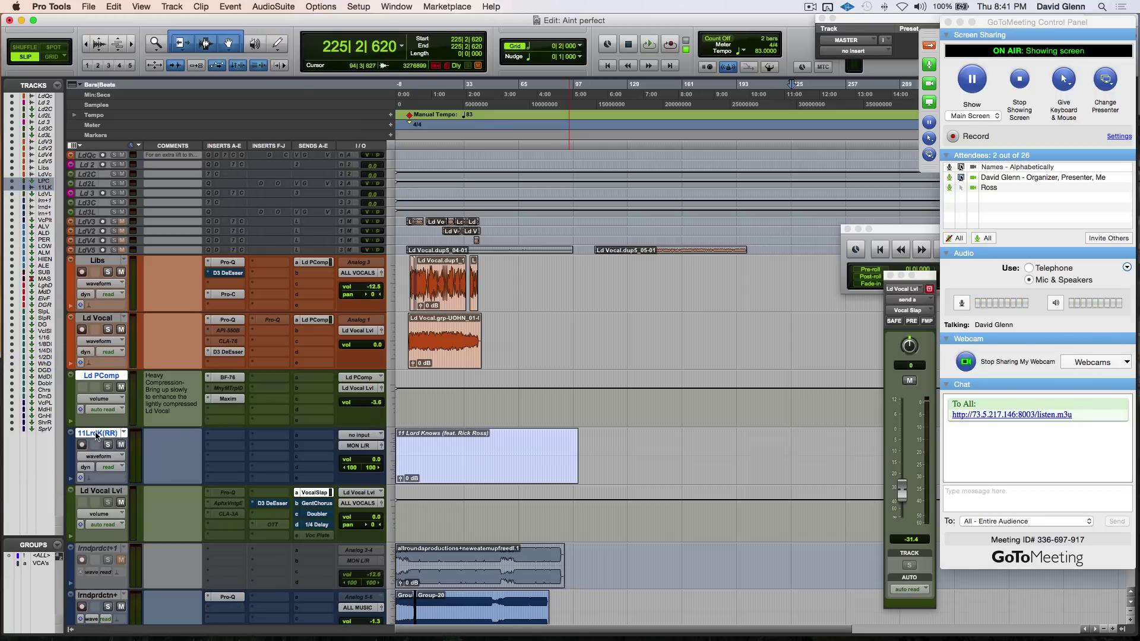
Rename the imported song's track to REF.
double_click(97, 434)
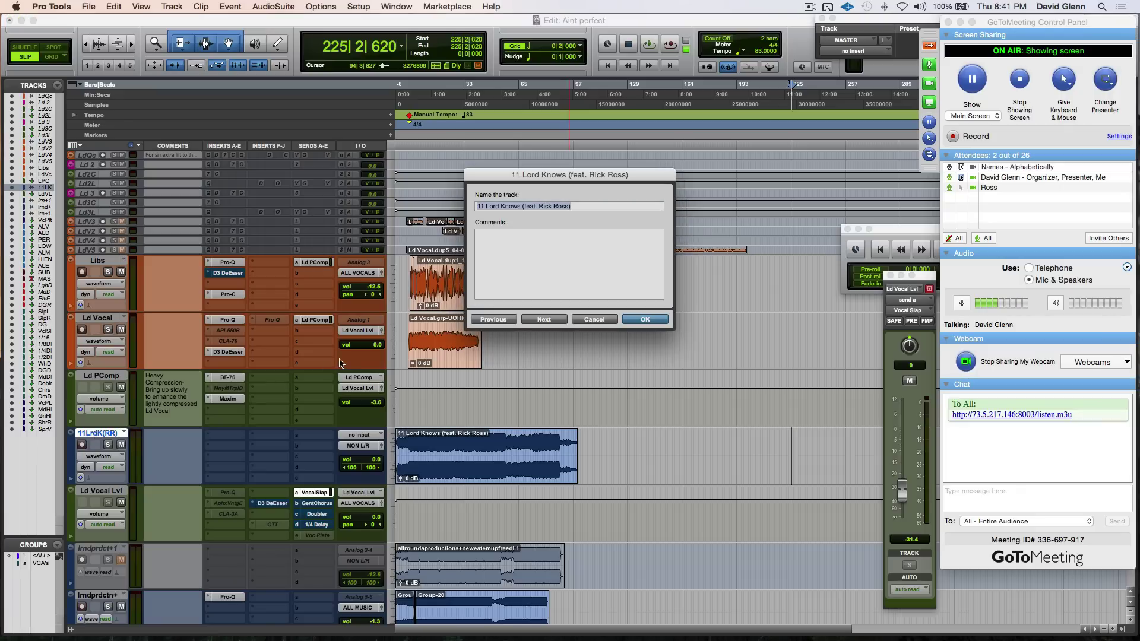
type("REF")
key("Return")
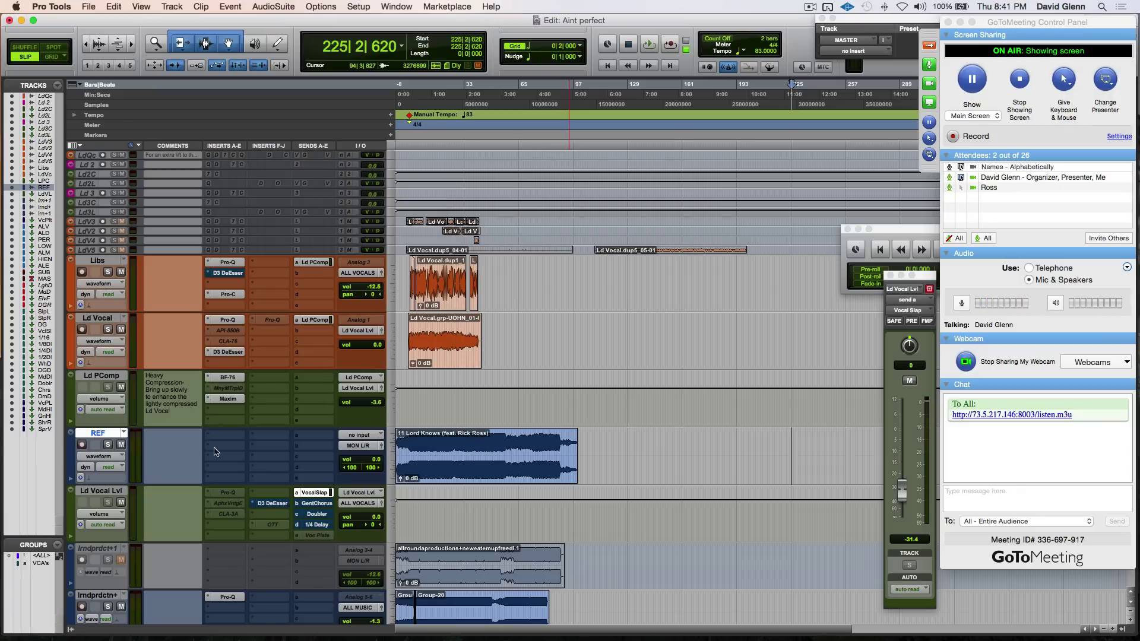
Color the REF track crimson red with the color palette, and close the palette.
double_click(73, 454)
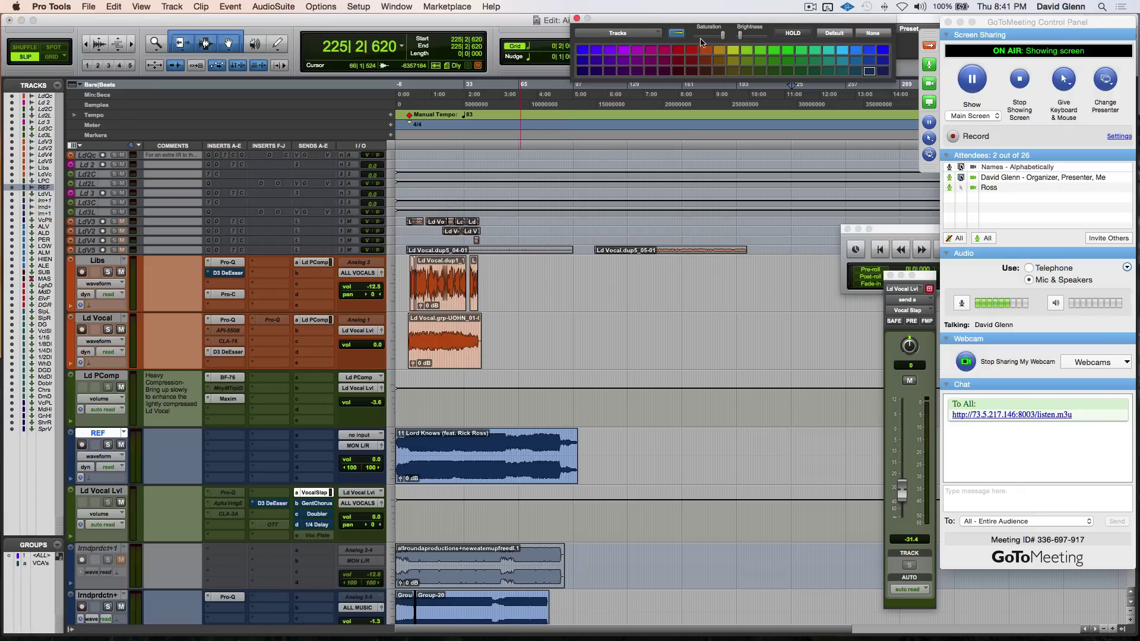
left_click(704, 52)
left_click(692, 51)
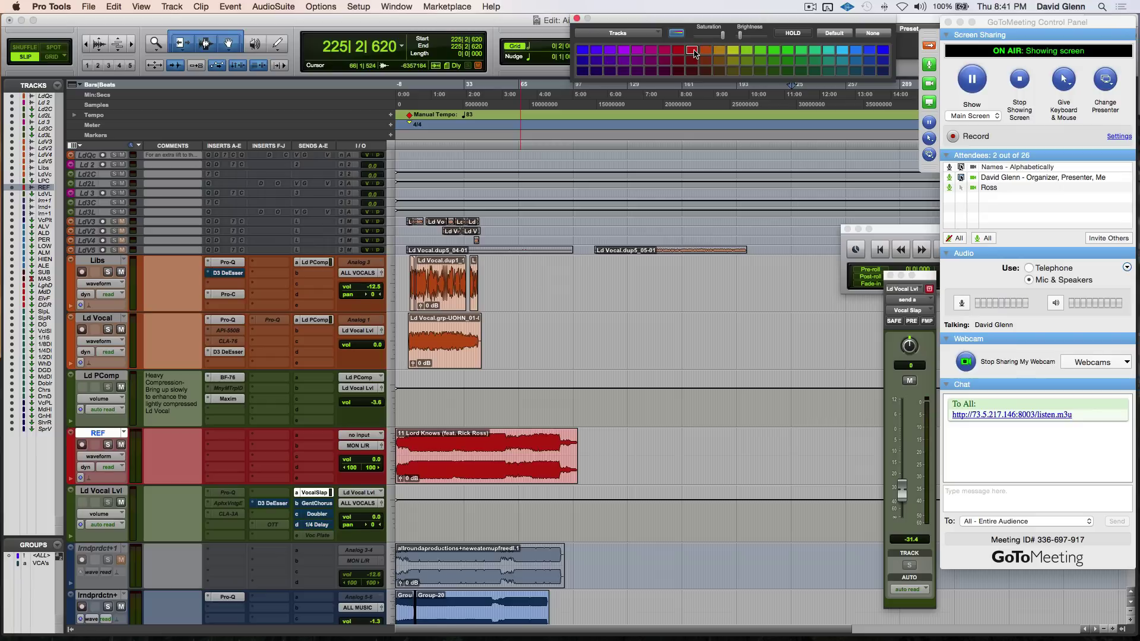
left_click(678, 50)
left_click(577, 19)
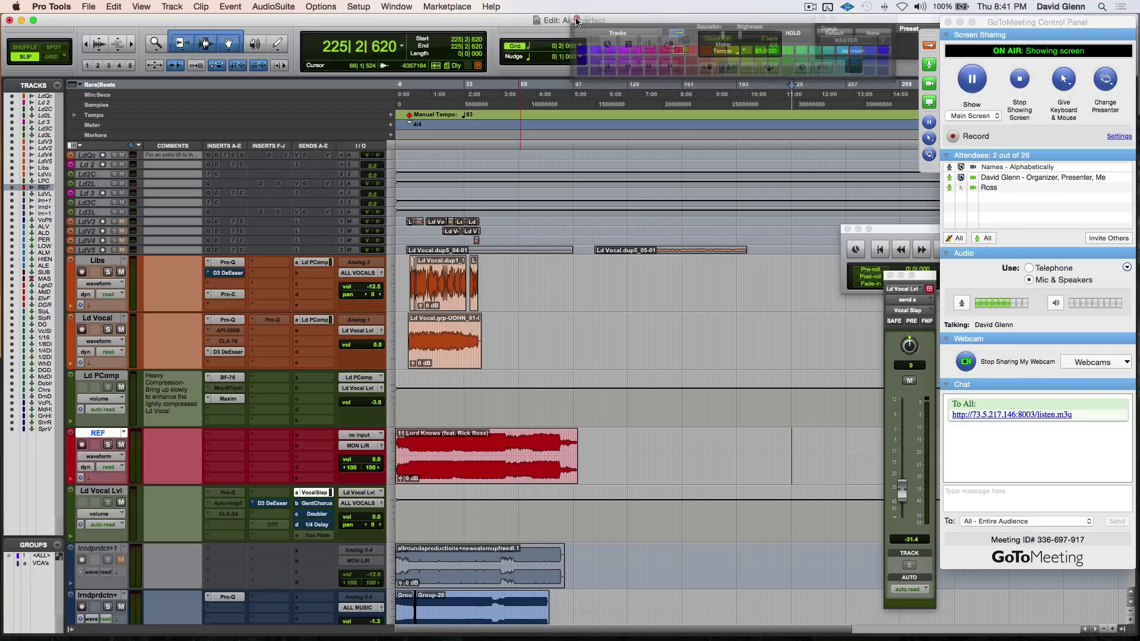
Move the REF track above Libs and shift its clip past the session material to start at 207|4|903.
left_click_drag(96, 435, 97, 261)
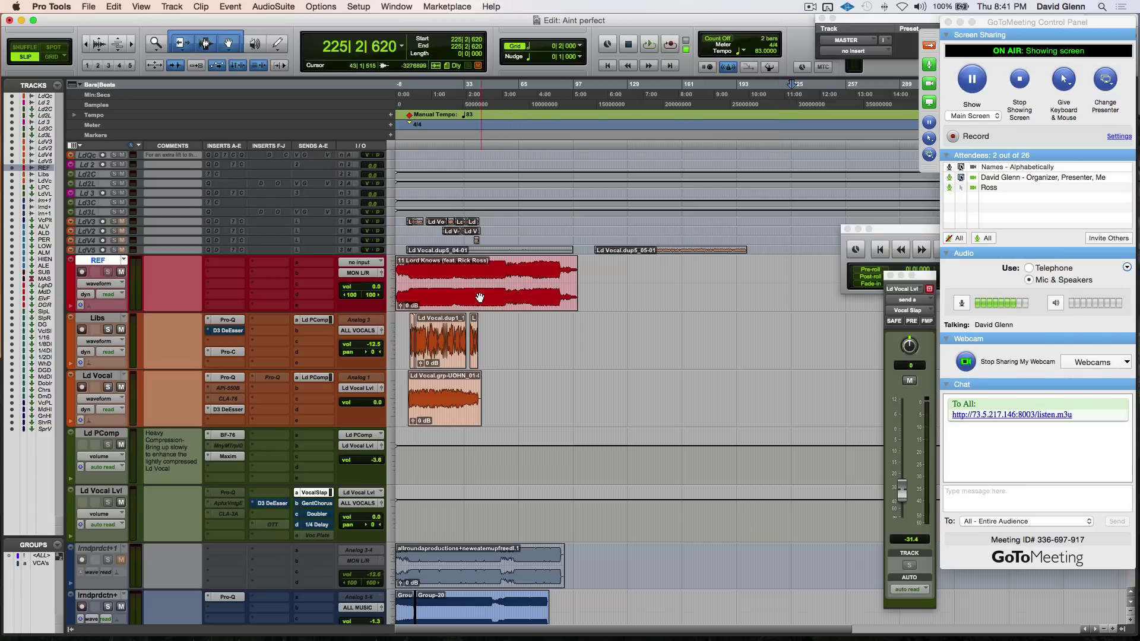
left_click_drag(504, 279, 685, 279)
left_click_drag(613, 297, 831, 283)
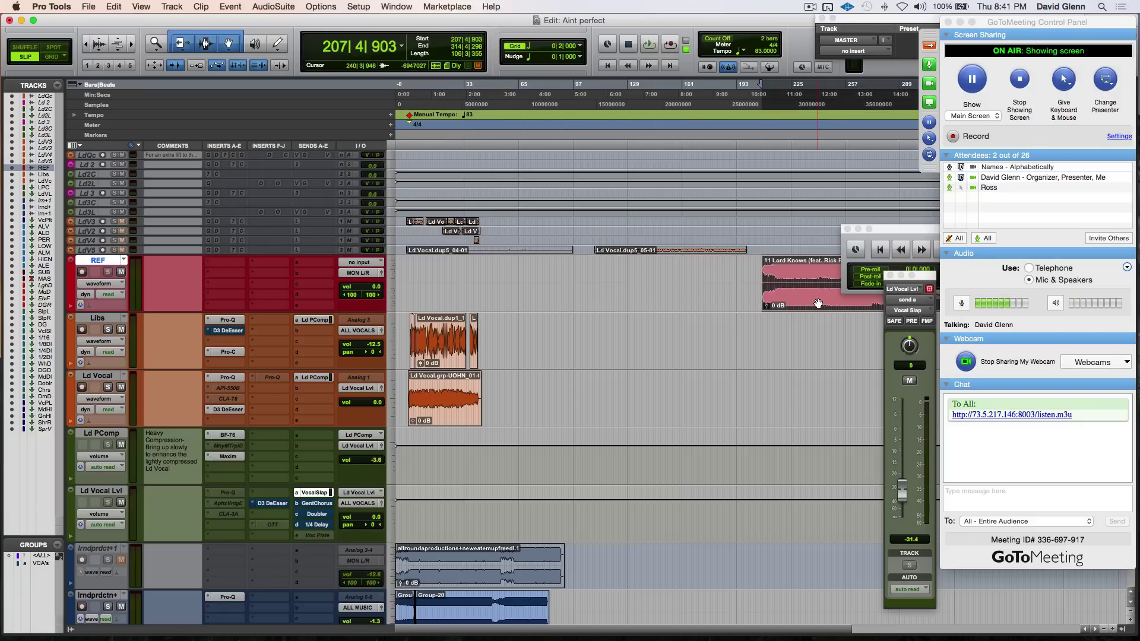
scroll(559, 406, "down", 15)
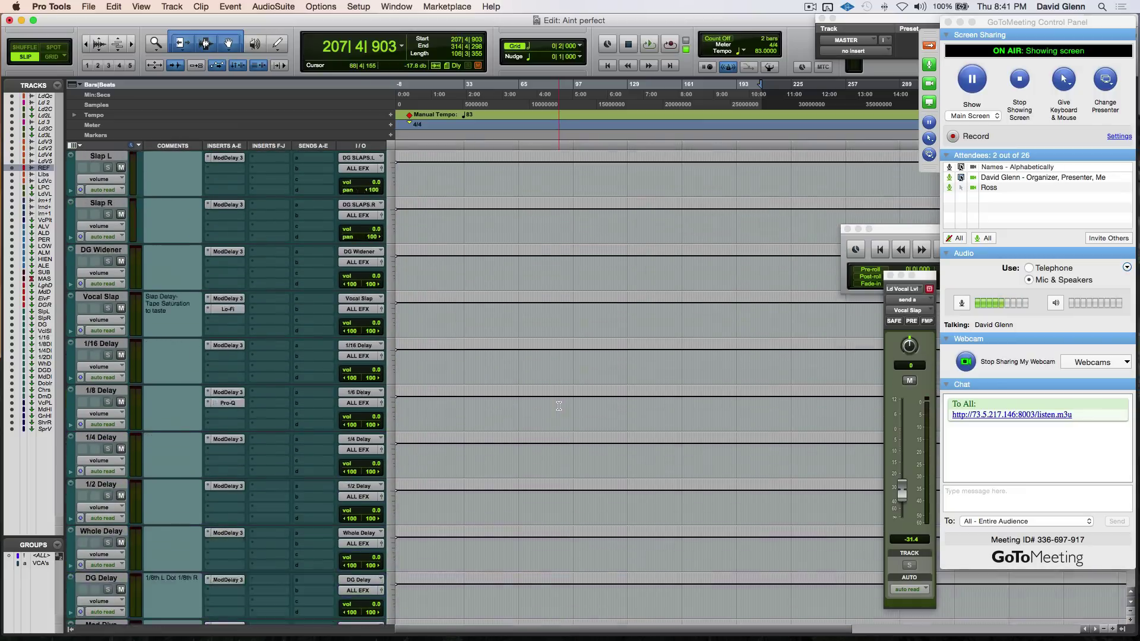
scroll(559, 406, "up", 15)
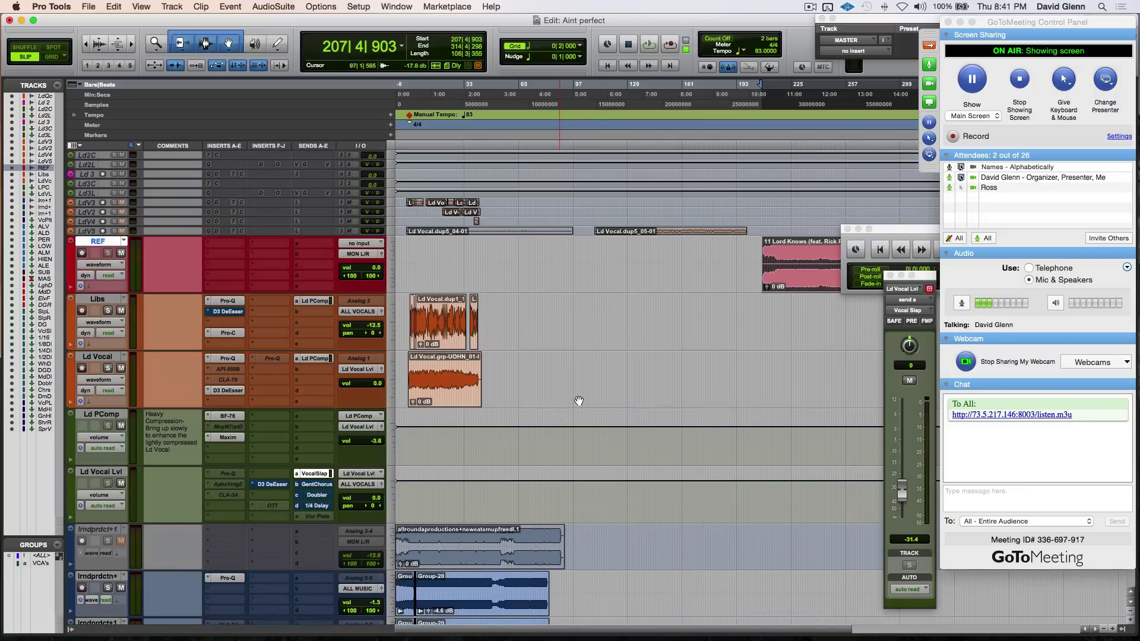
Move the REF clip closer to the session material and compare its playback with the mix at the lead vocal.
left_click_drag(816, 277, 642, 276)
left_click(612, 264)
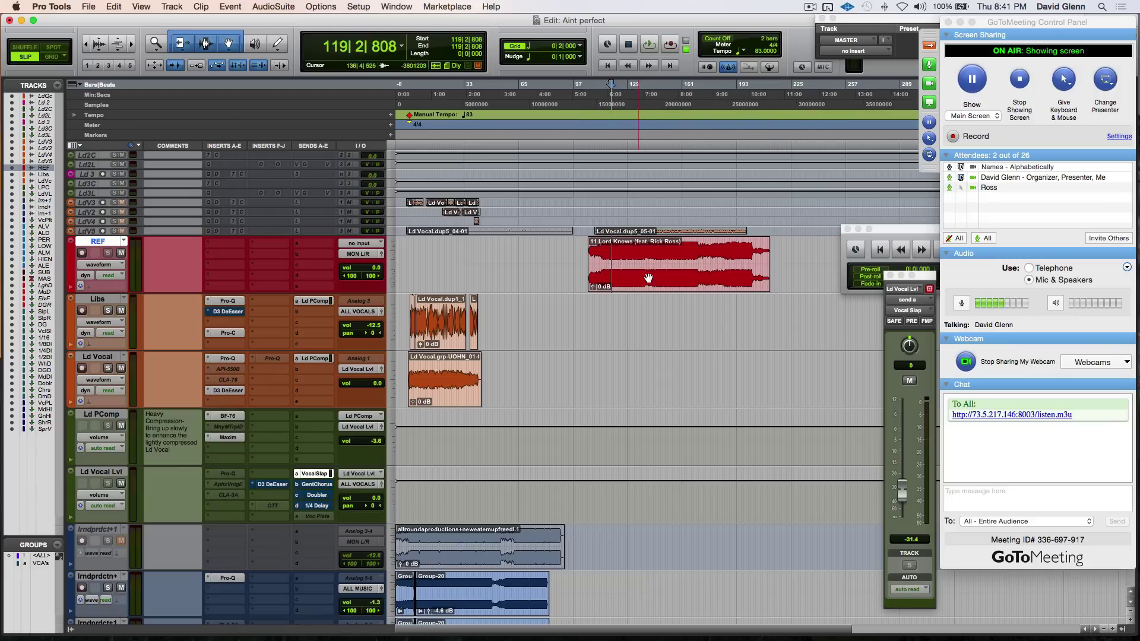
key("space")
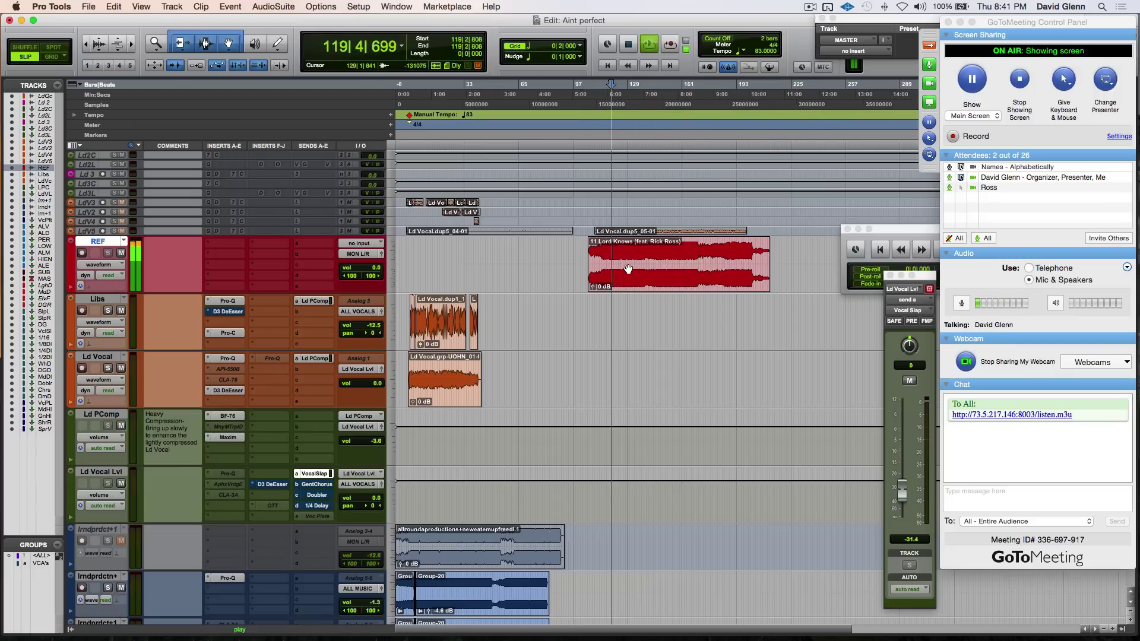
left_click(420, 376)
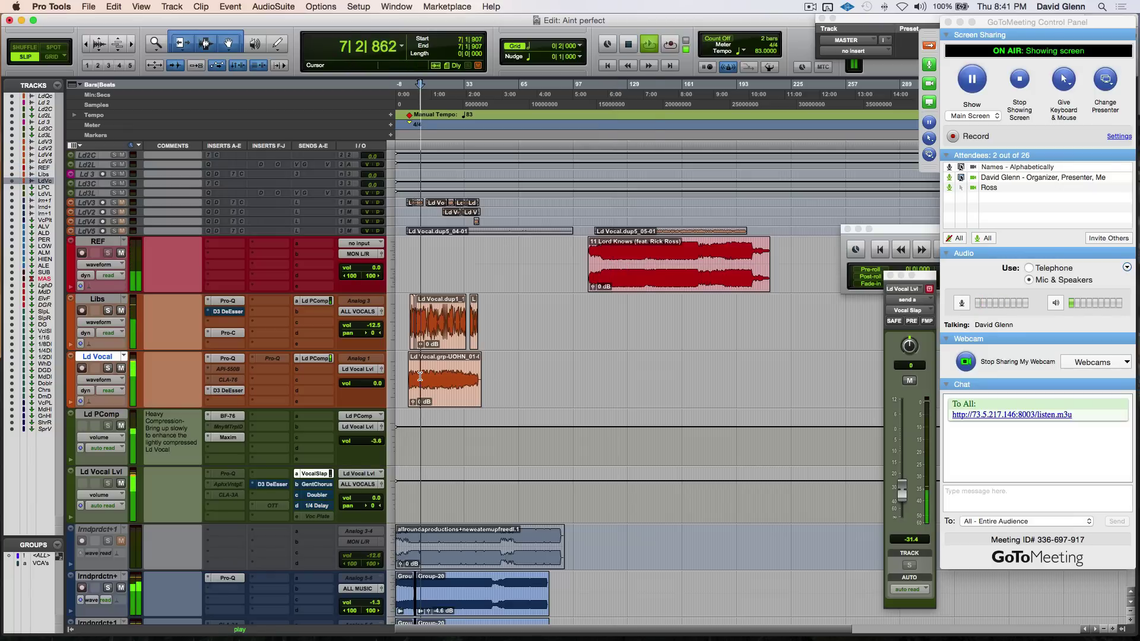
key("space")
key("KP_1")
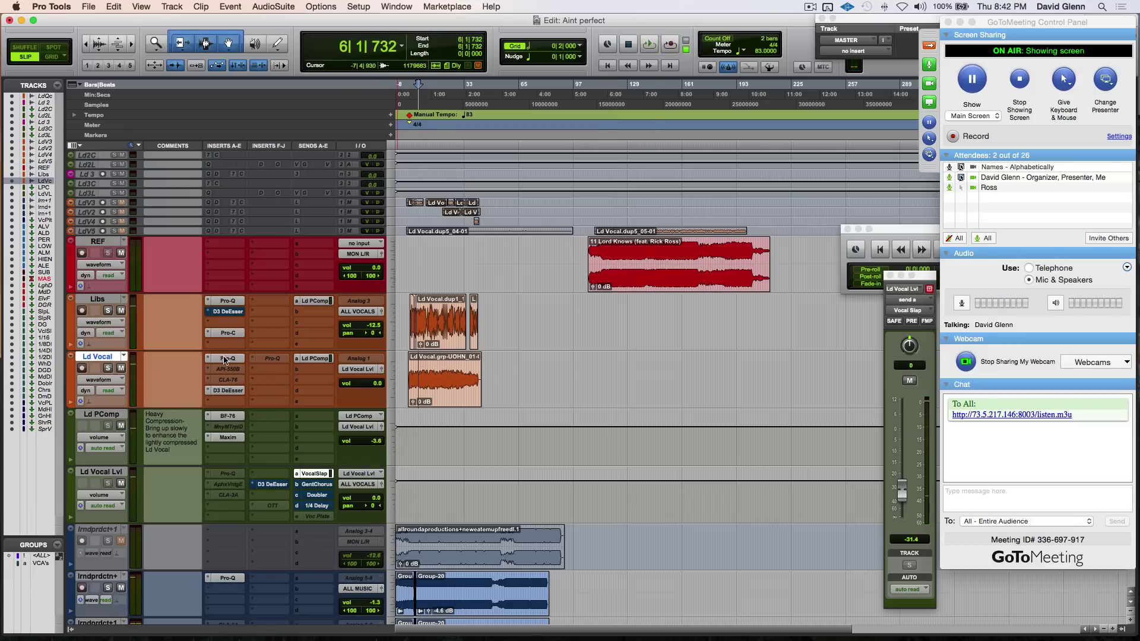
Insert Virtual Mix Rack (mono) in place of Ld Vocal's missing second plug-in and load the Revival module into rack slot A.
left_click(209, 476)
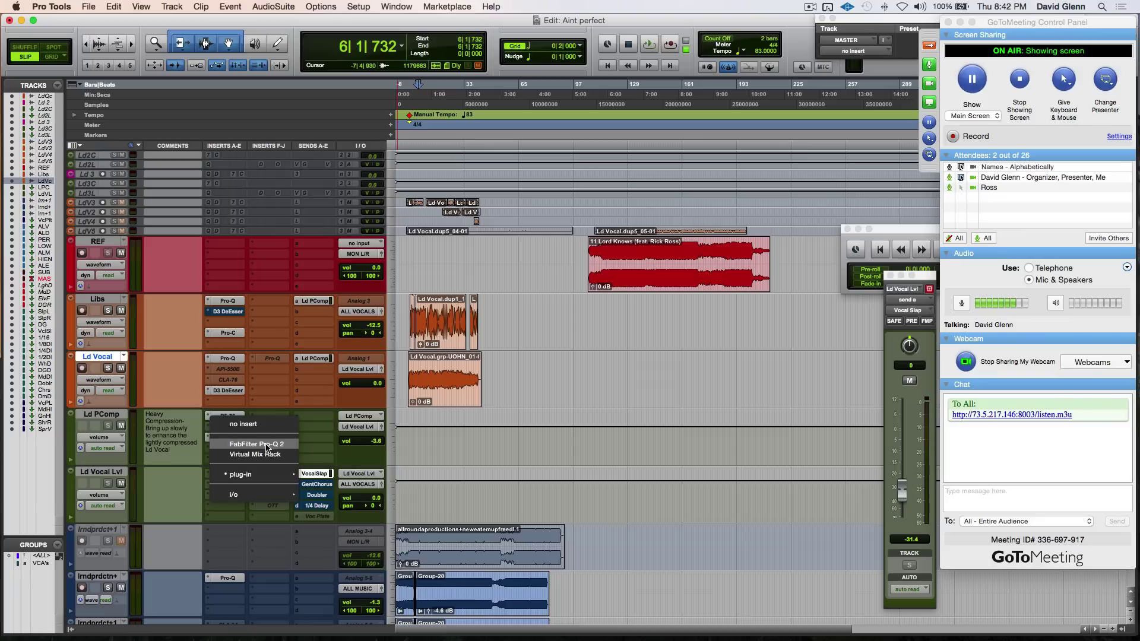
left_click(176, 330)
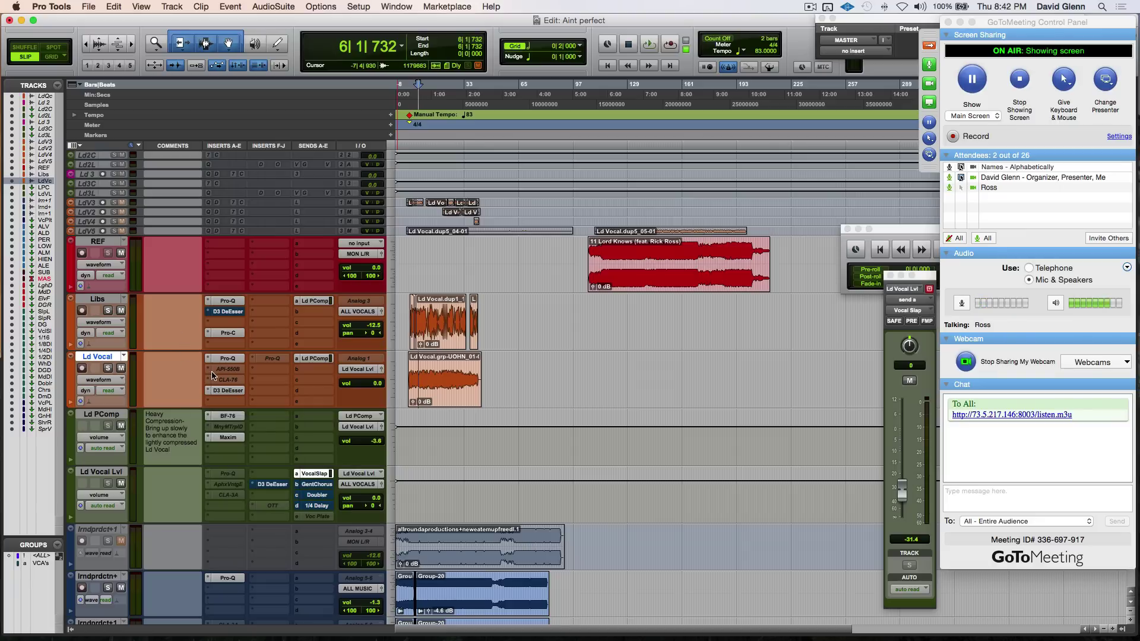
left_click(209, 372)
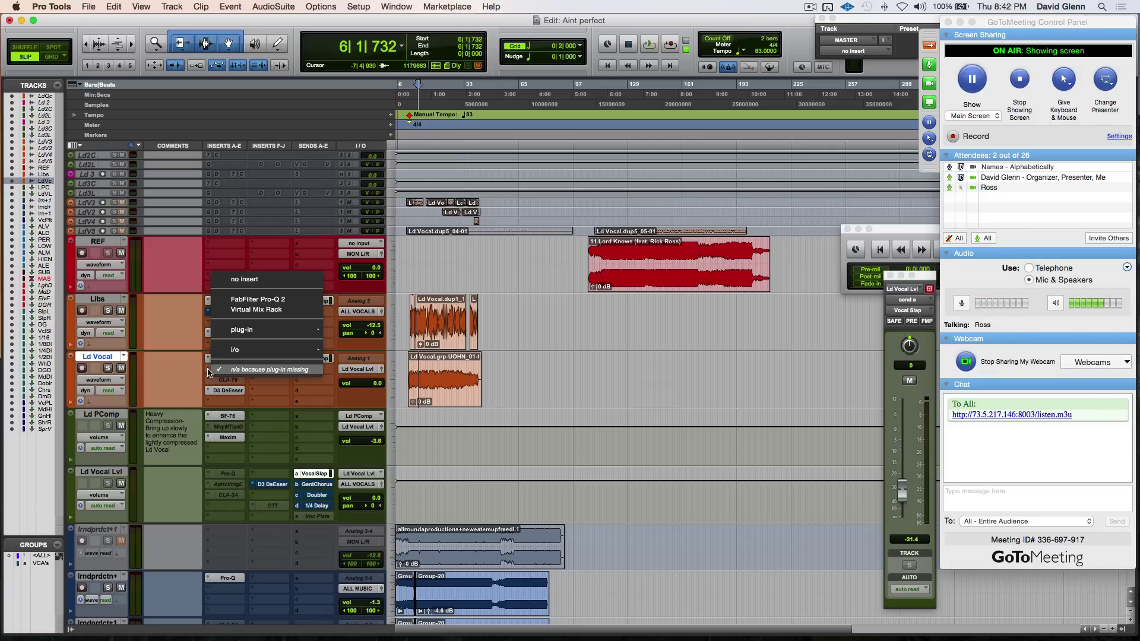
left_click(272, 311)
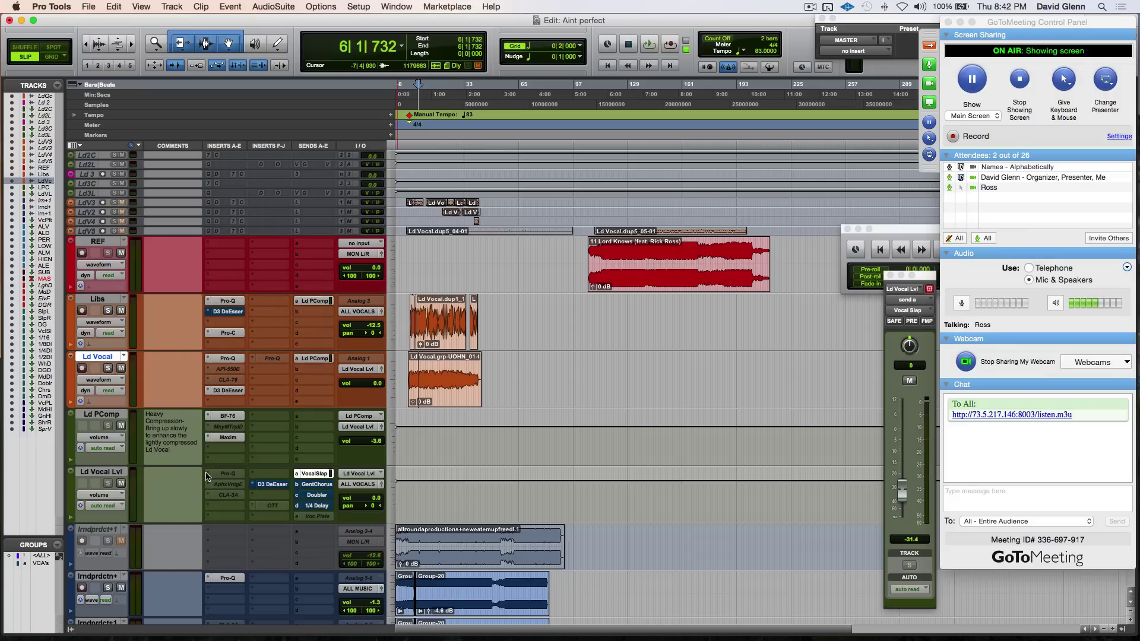
left_click(208, 370)
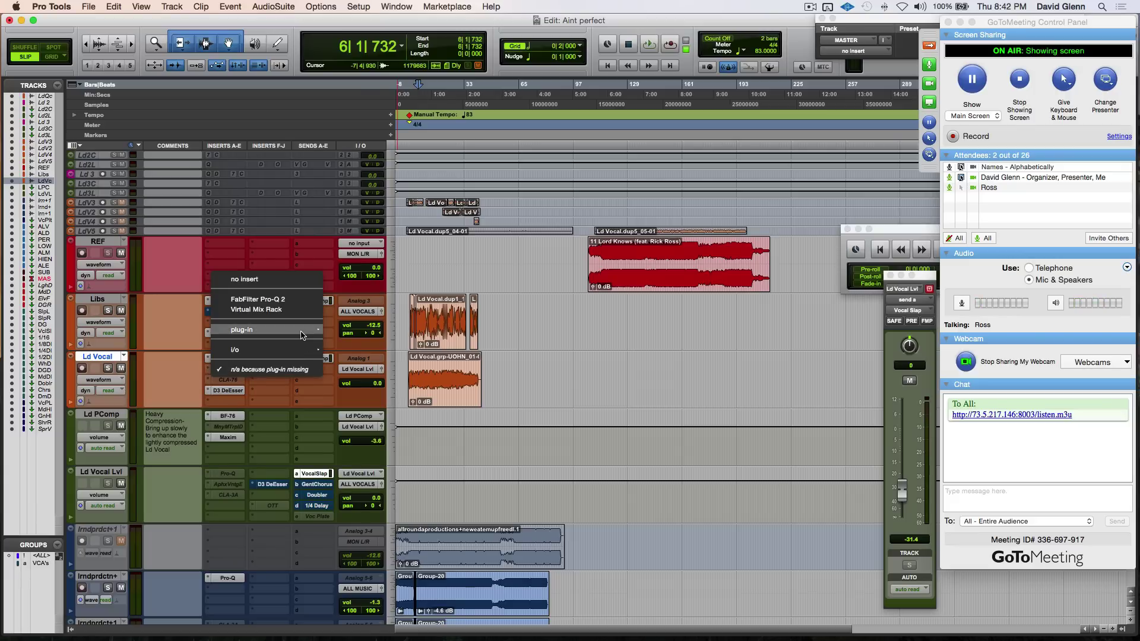
mouse_move(268, 329)
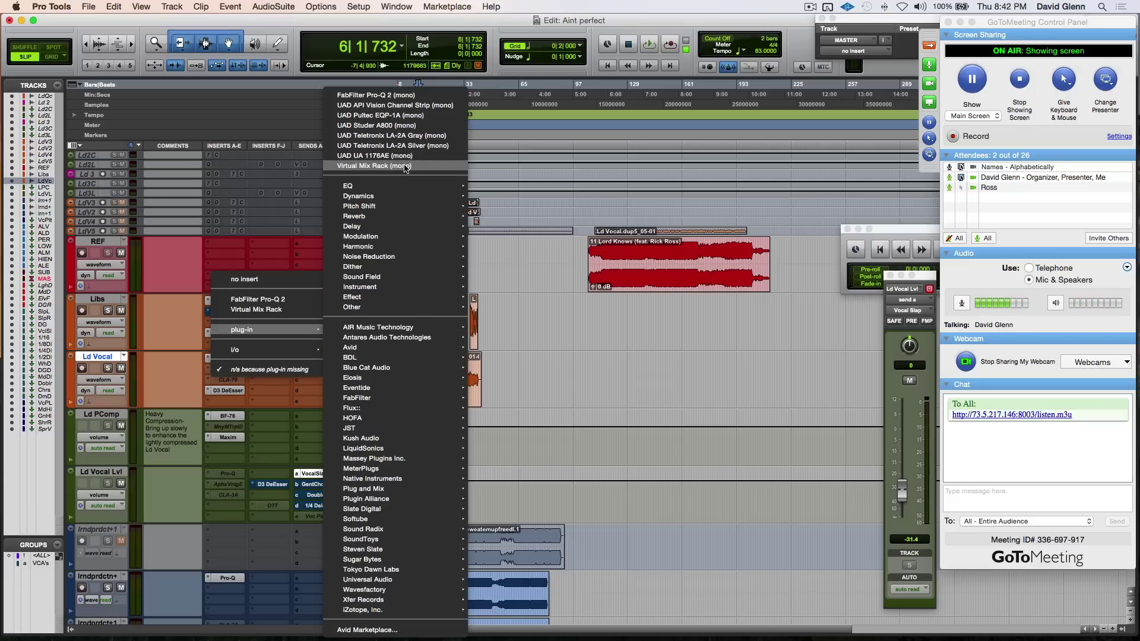
key("Escape")
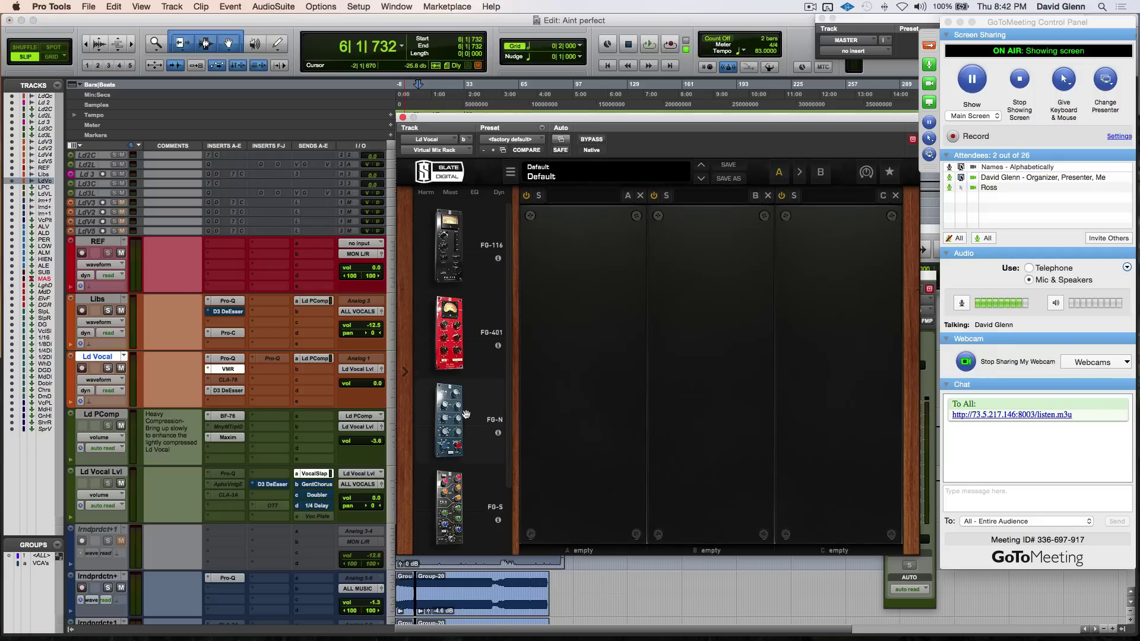
left_click_drag(461, 514, 576, 426)
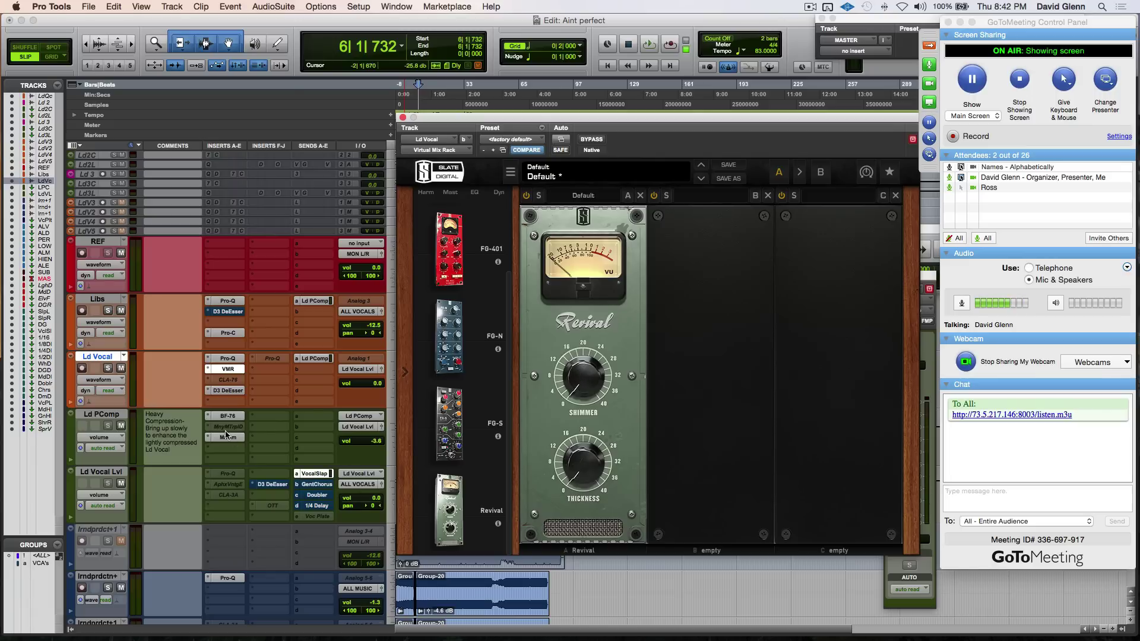
Move the Virtual Mix Rack to Ld Vocal Lvl's first insert, raise Revival's Shimmer during playback, and close the plug-in window.
left_click(228, 370)
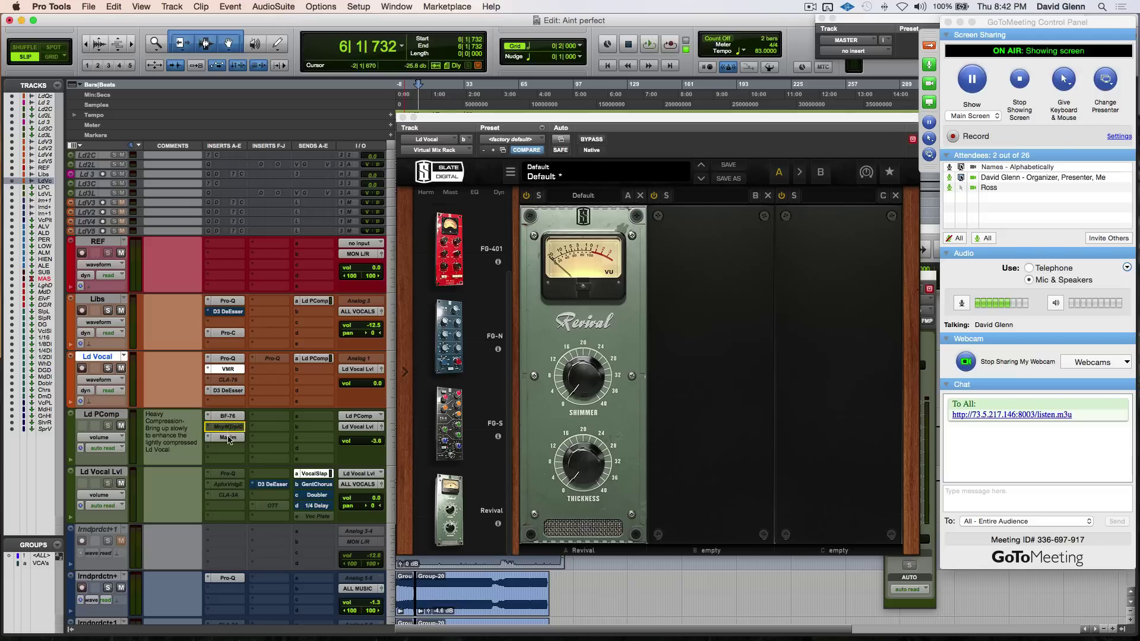
left_click_drag(232, 475, 231, 475)
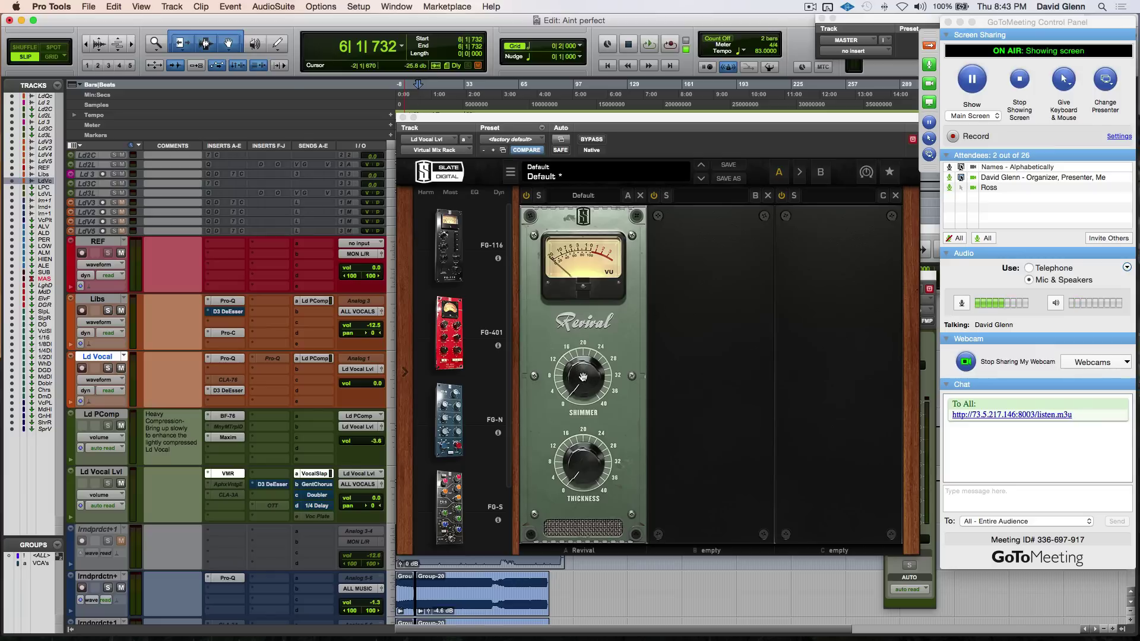
key("space")
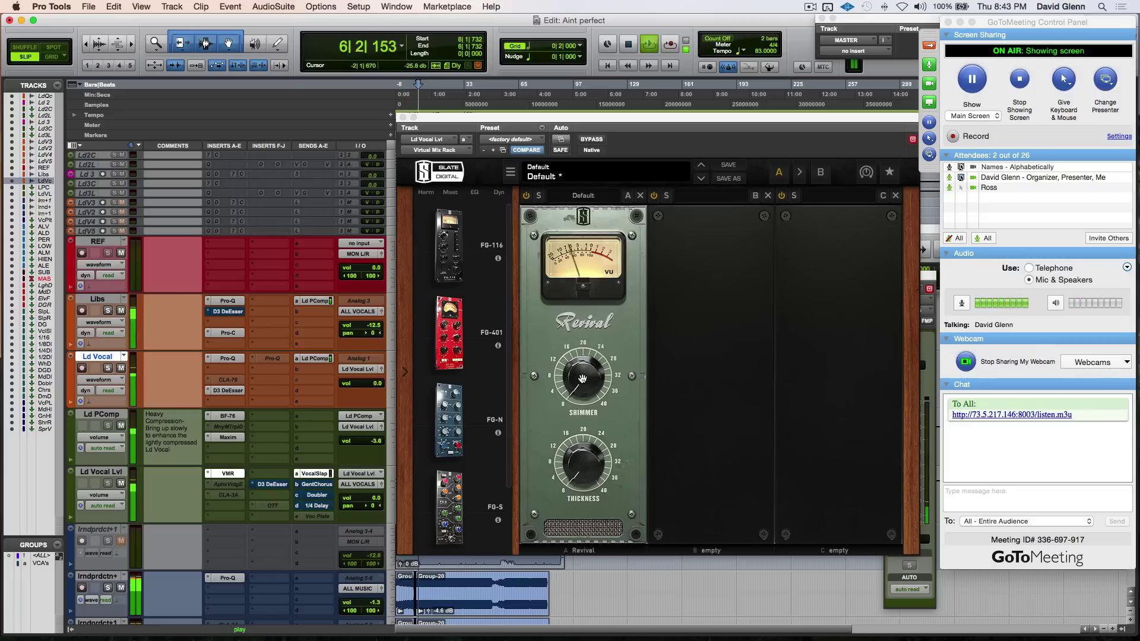
left_click(584, 381)
left_click_drag(584, 382, 577, 268)
key("space")
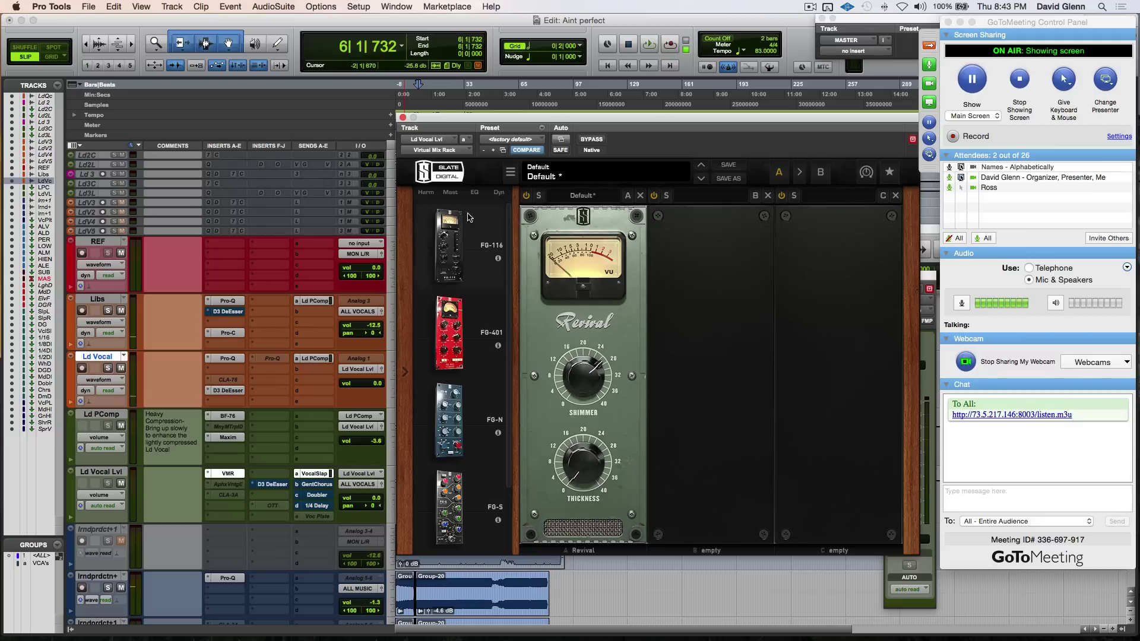
key("super+w")
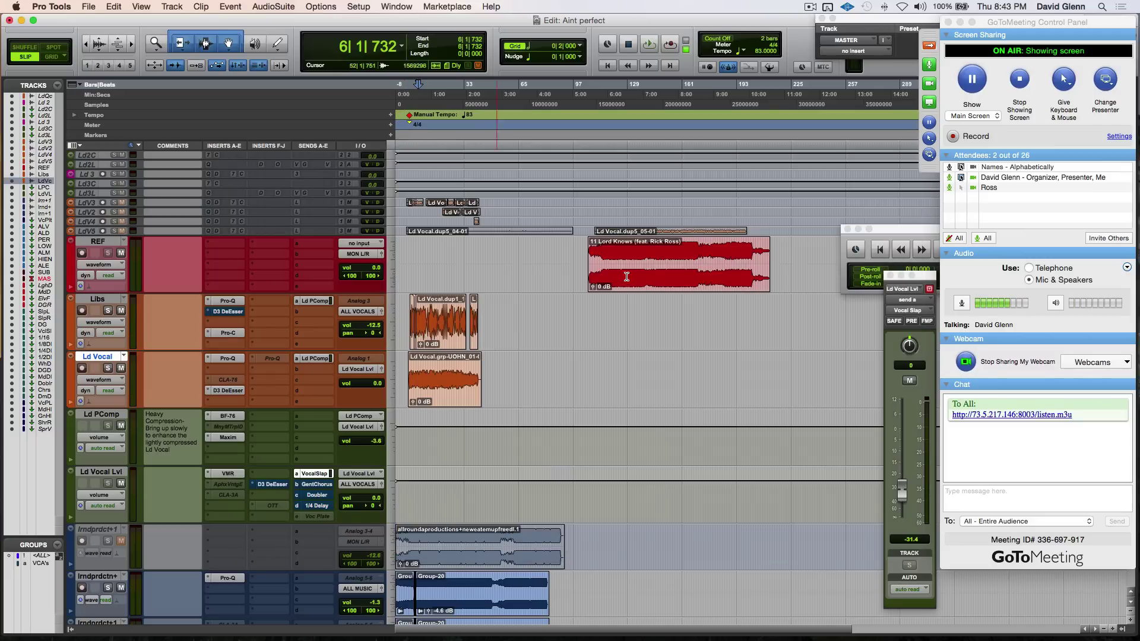
Play the REF song and the mix around bar 7 in turn to compare their vocal tone.
left_click(606, 321)
key("space")
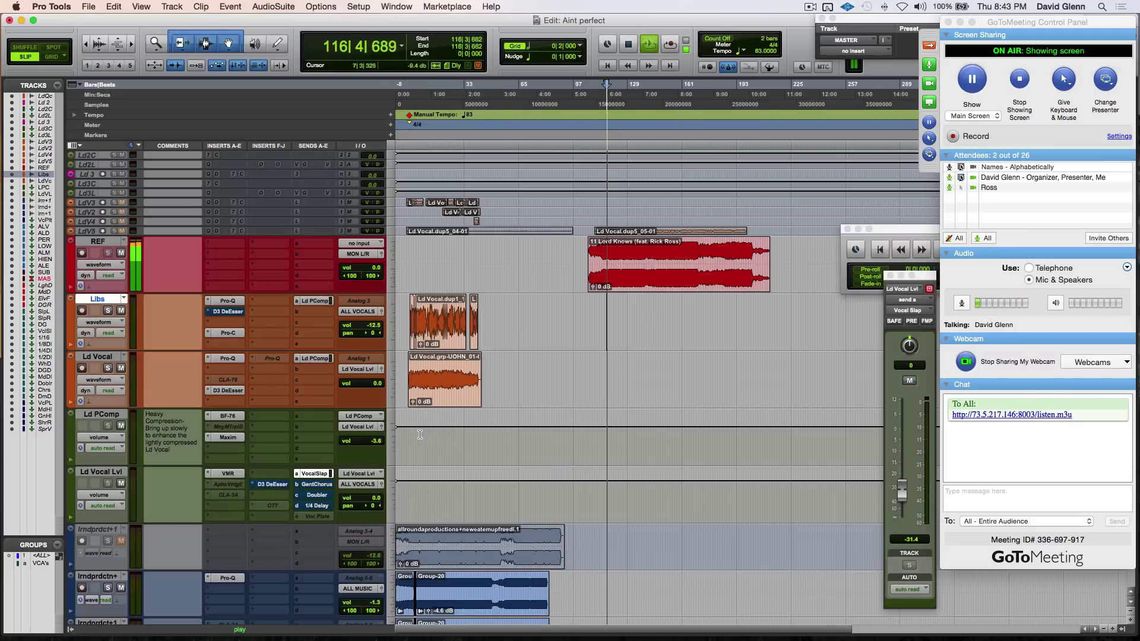
left_click(421, 432)
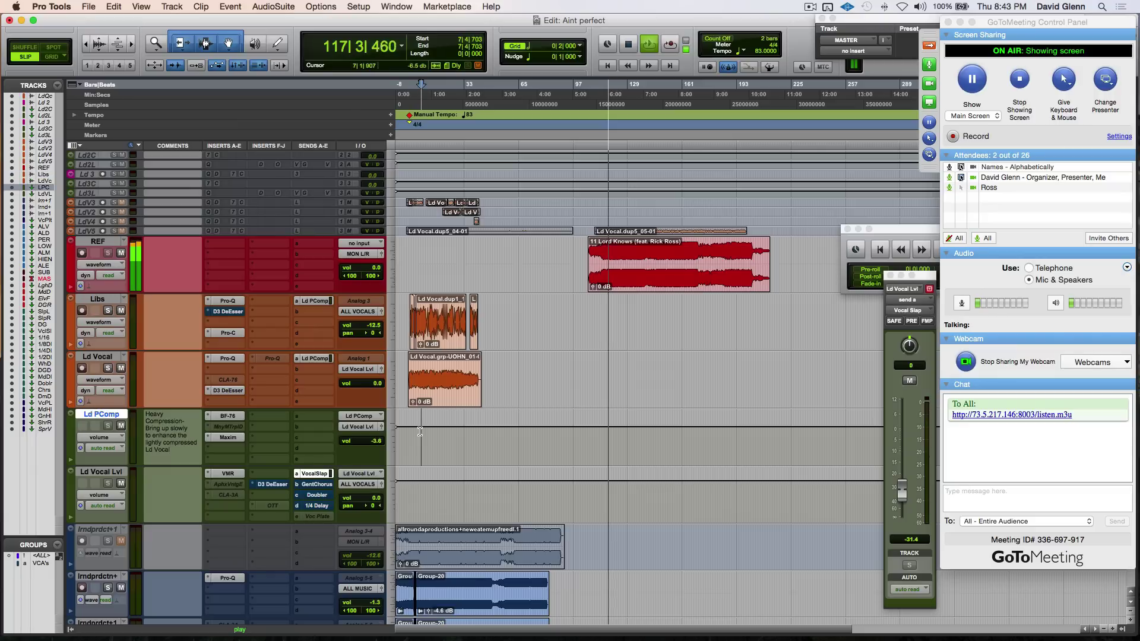
left_click(420, 431)
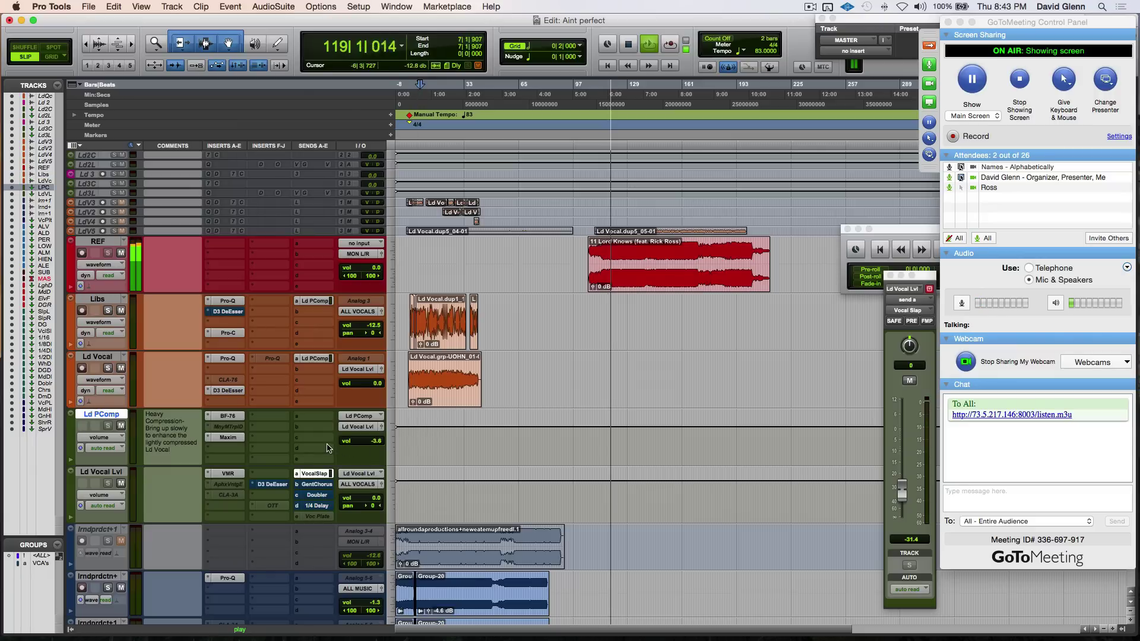
key("space")
key("space")
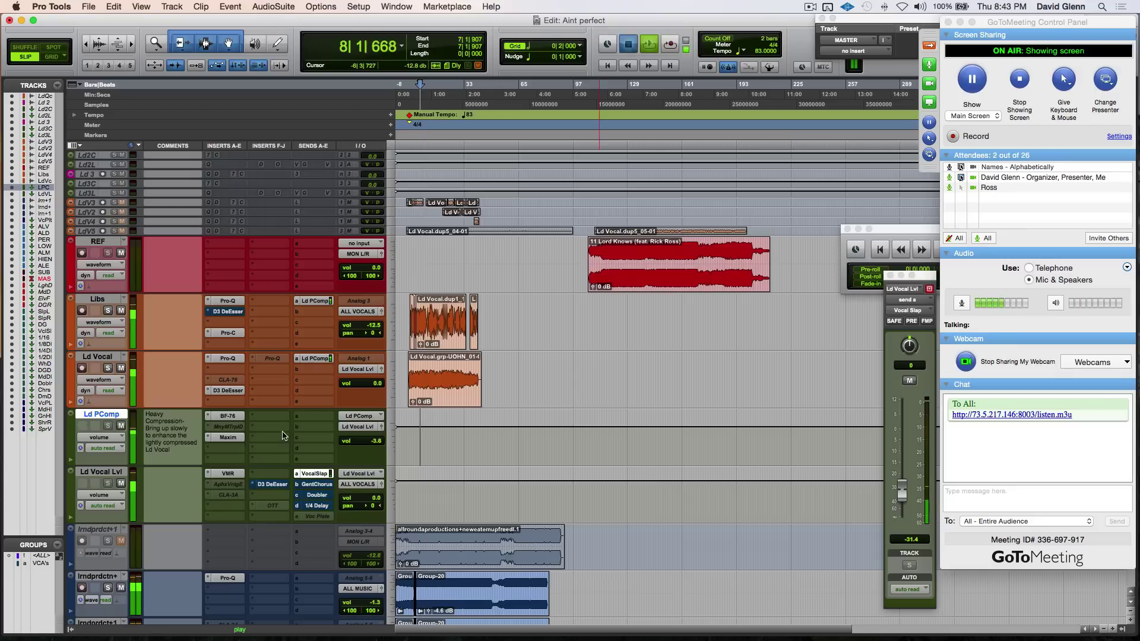
key("space")
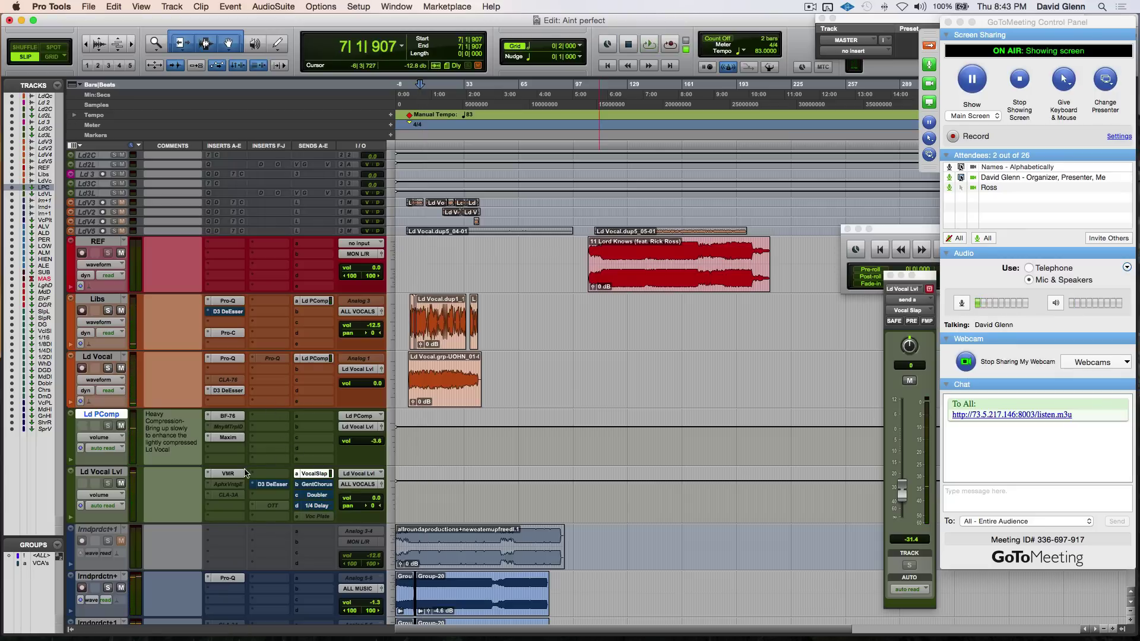
Insert FabFilter Pro-Q 2 (mono) in place of the missing plug-in on Ld Vocal Lvl's second insert.
left_click(209, 487)
mouse_move(299, 448)
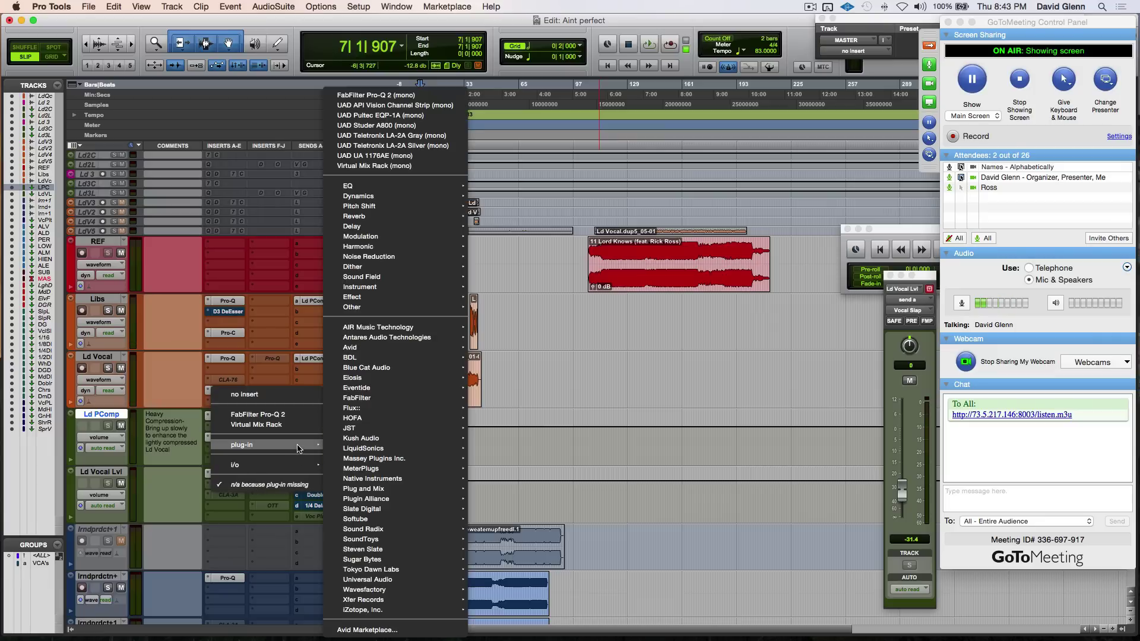
mouse_move(402, 189)
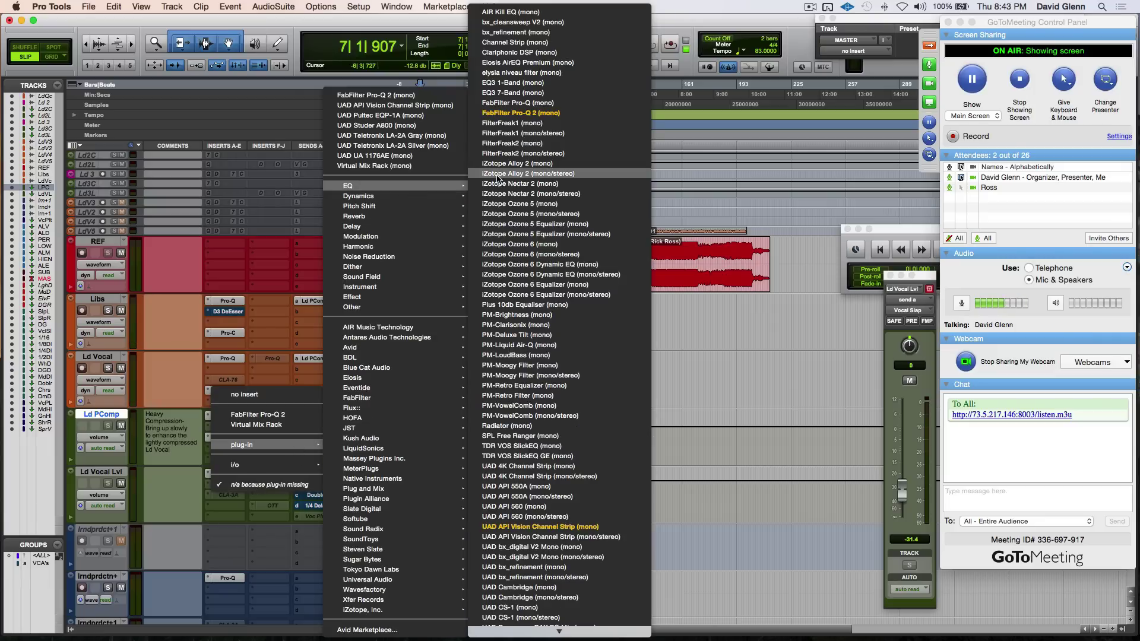
left_click(530, 114)
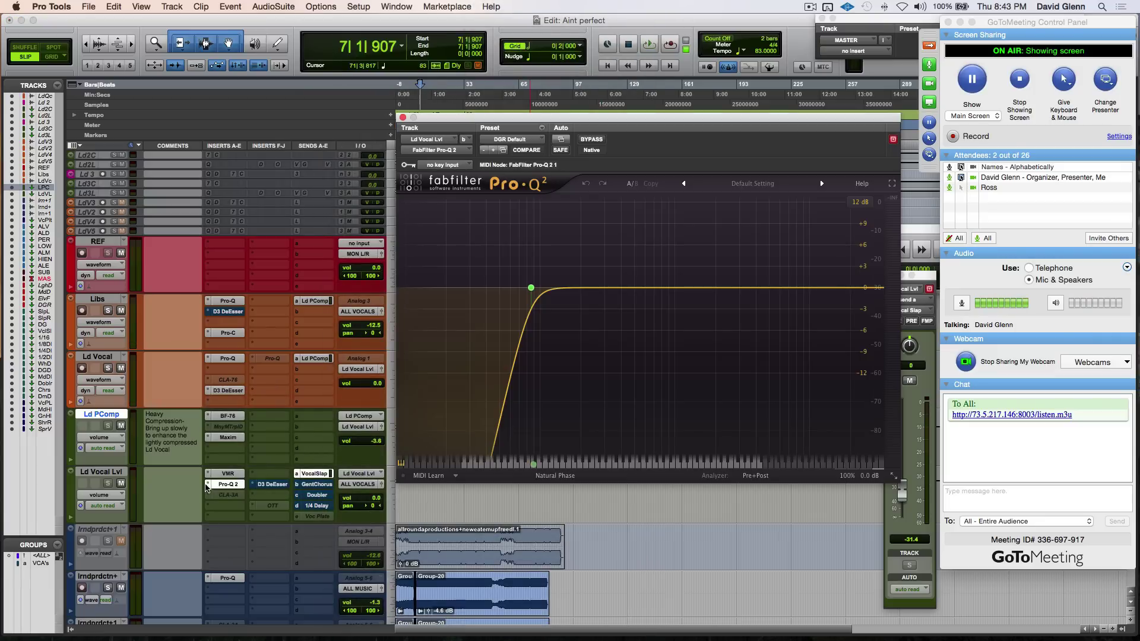
Replace Pro-Q 2 on Ld Vocal Lvl's second insert with FabFilter Pro-Q (mono) and close its window.
left_click(207, 487)
mouse_move(261, 486)
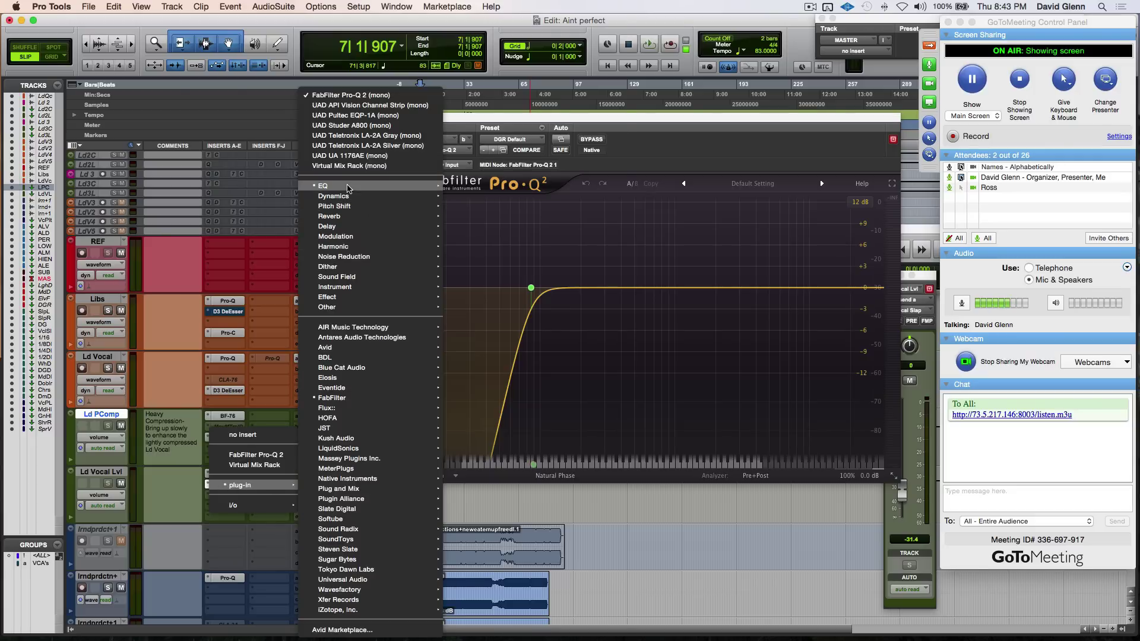
mouse_move(348, 189)
left_click(531, 105)
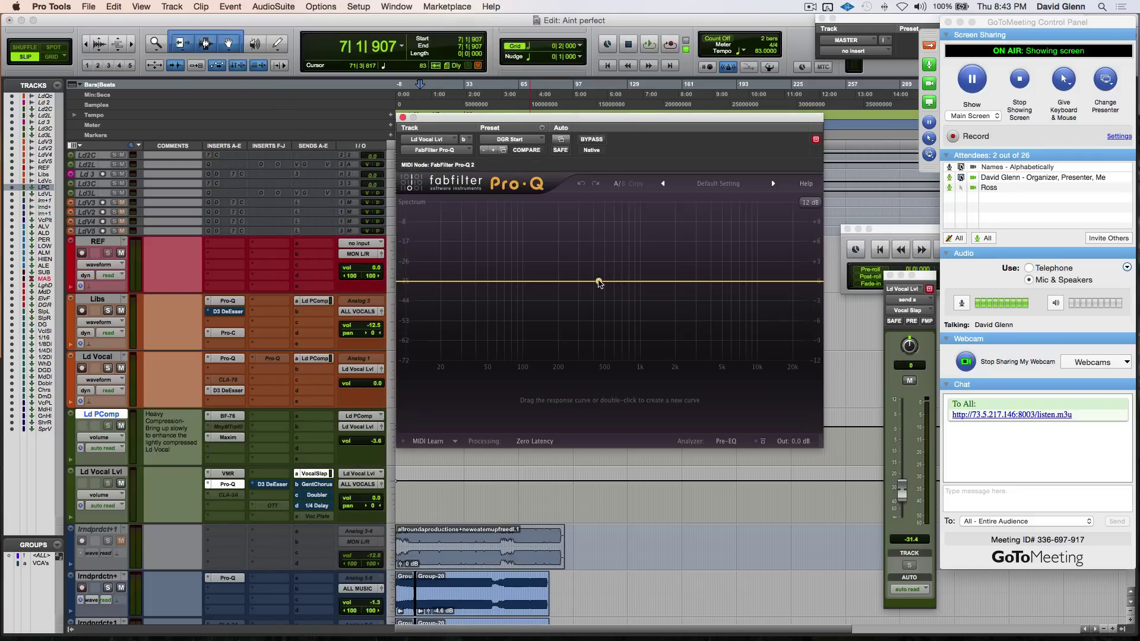
left_click(402, 118)
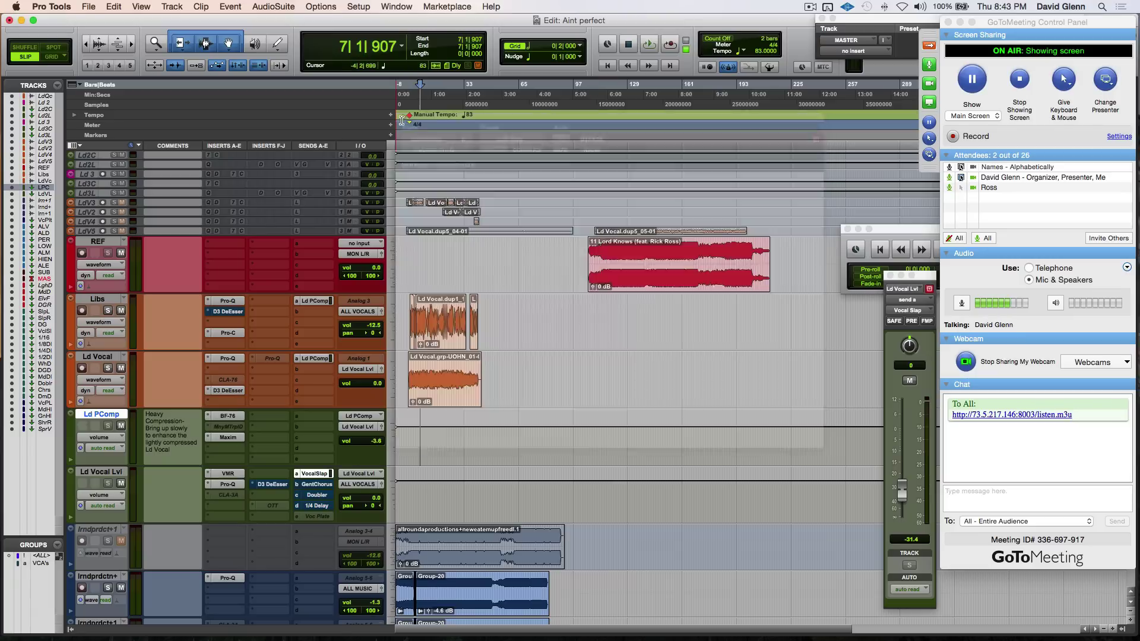
Place the playback position within the REF song and insert FabFilter Pro-Q (stereo) on the MASTER track's second insert.
left_click(603, 431)
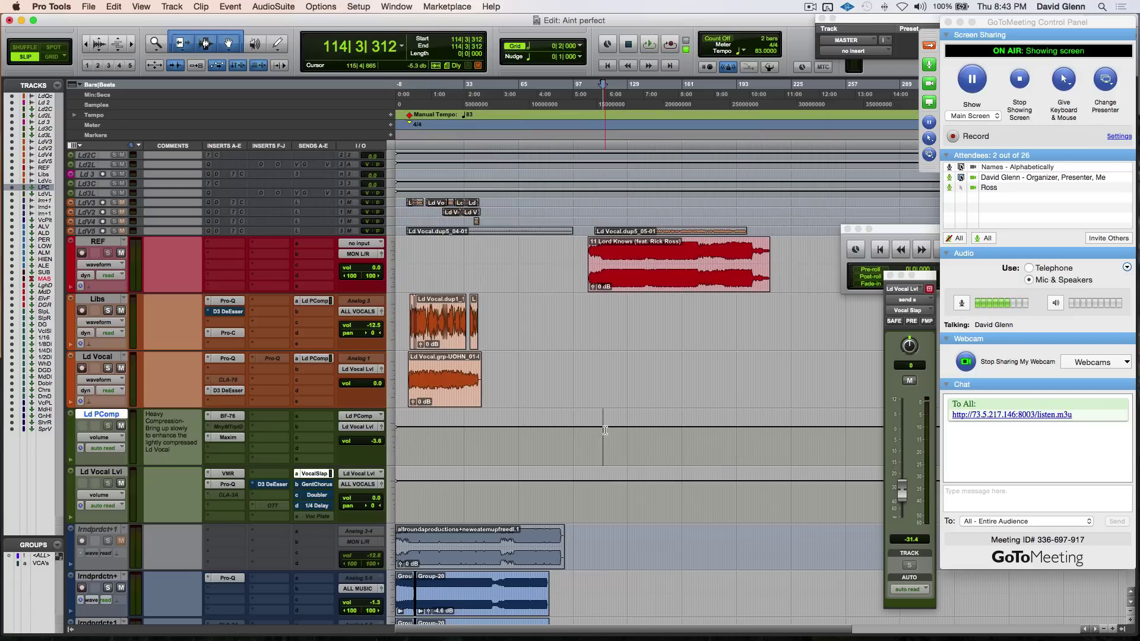
left_click(606, 430)
scroll(270, 482, "down", 15)
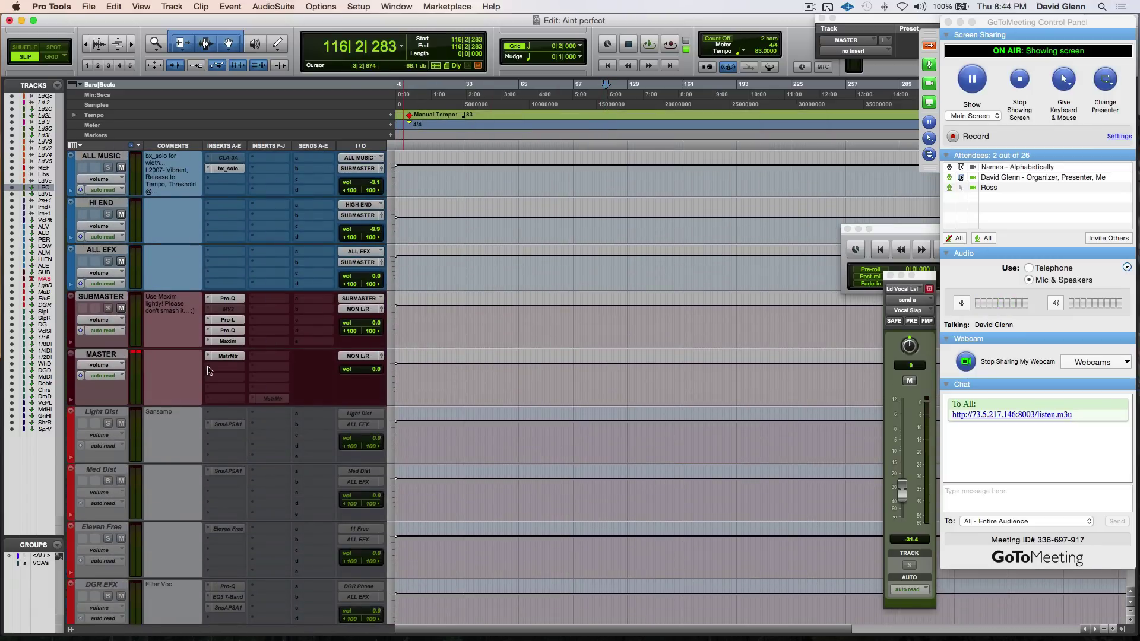
left_click(209, 369)
mouse_move(278, 421)
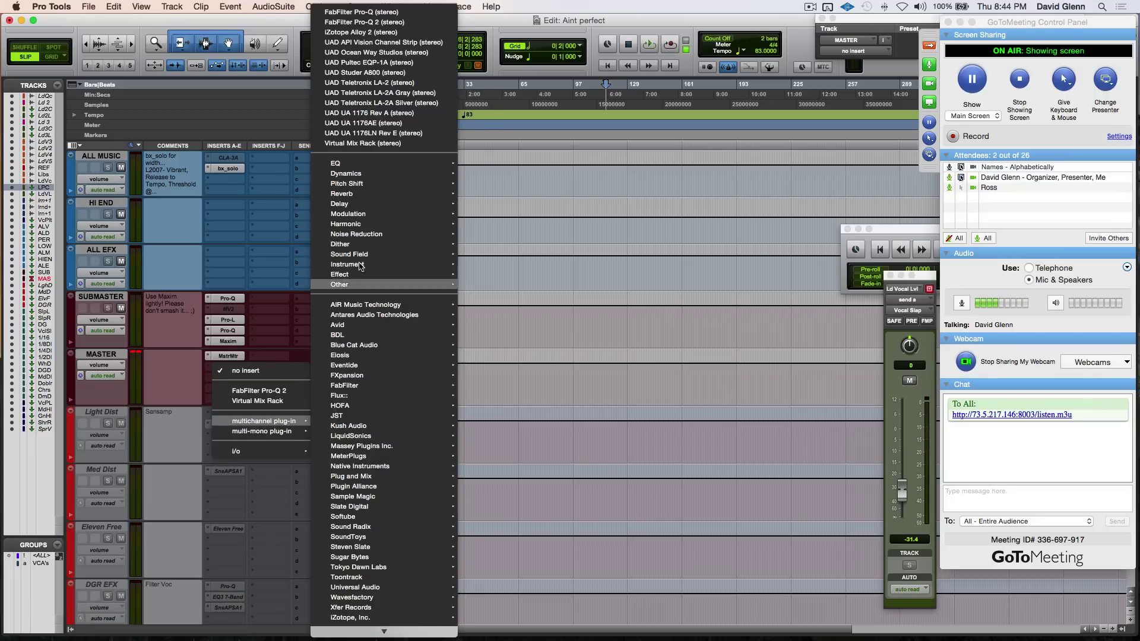
mouse_move(416, 163)
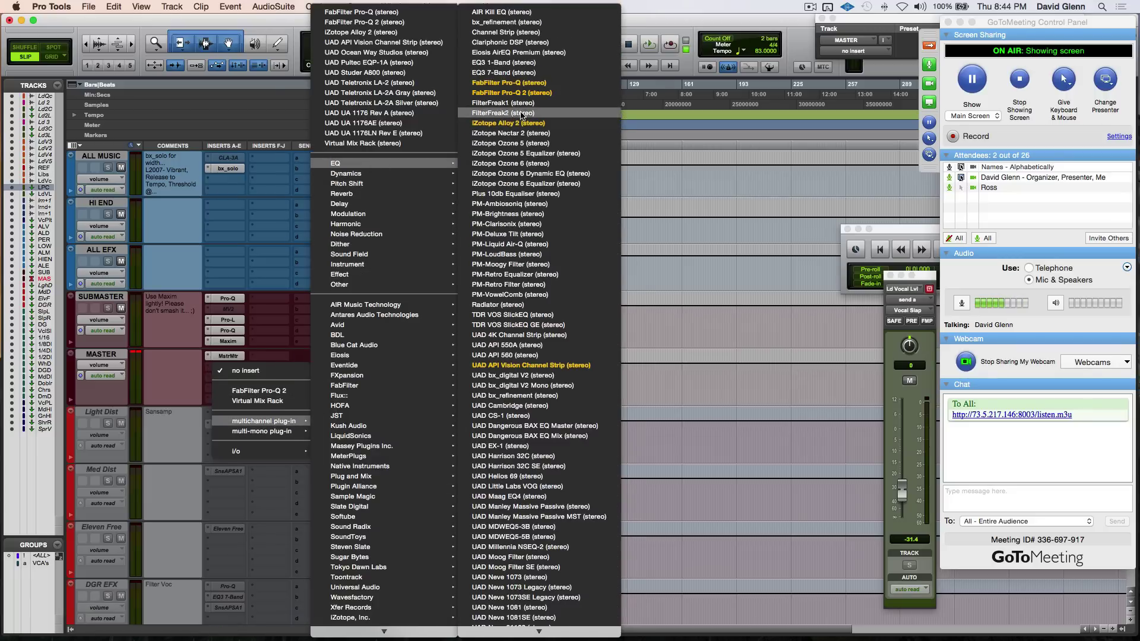
left_click(522, 82)
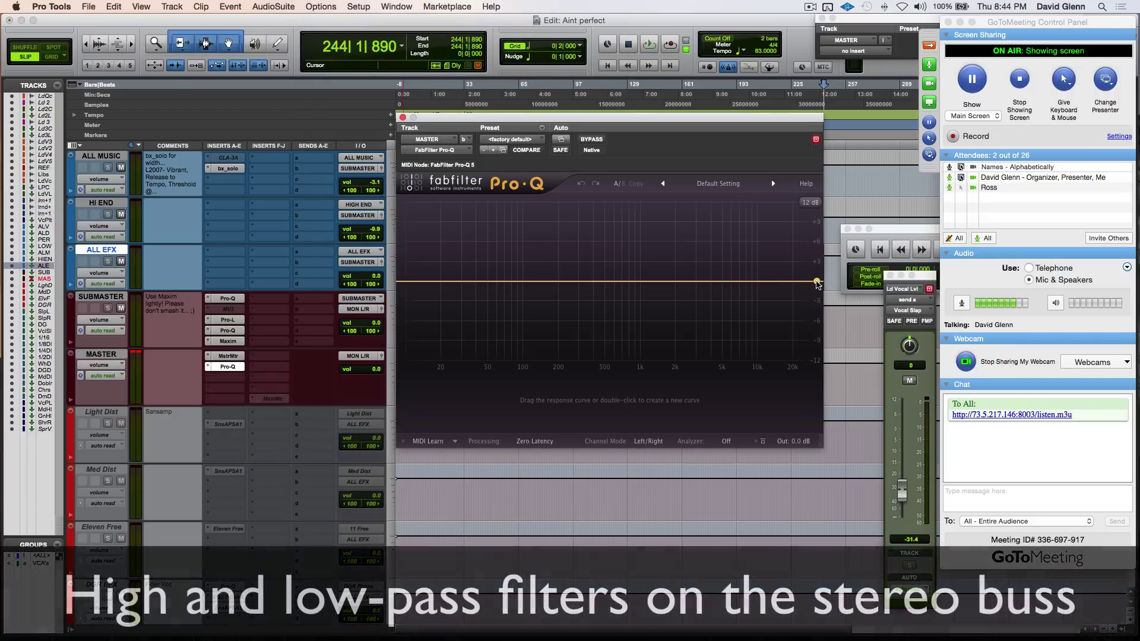
Add a 24 dB/oct high cut at about 311 Hz and a 24 dB/oct low cut in the MASTER track's Pro-Q.
left_click_drag(820, 281, 565, 286)
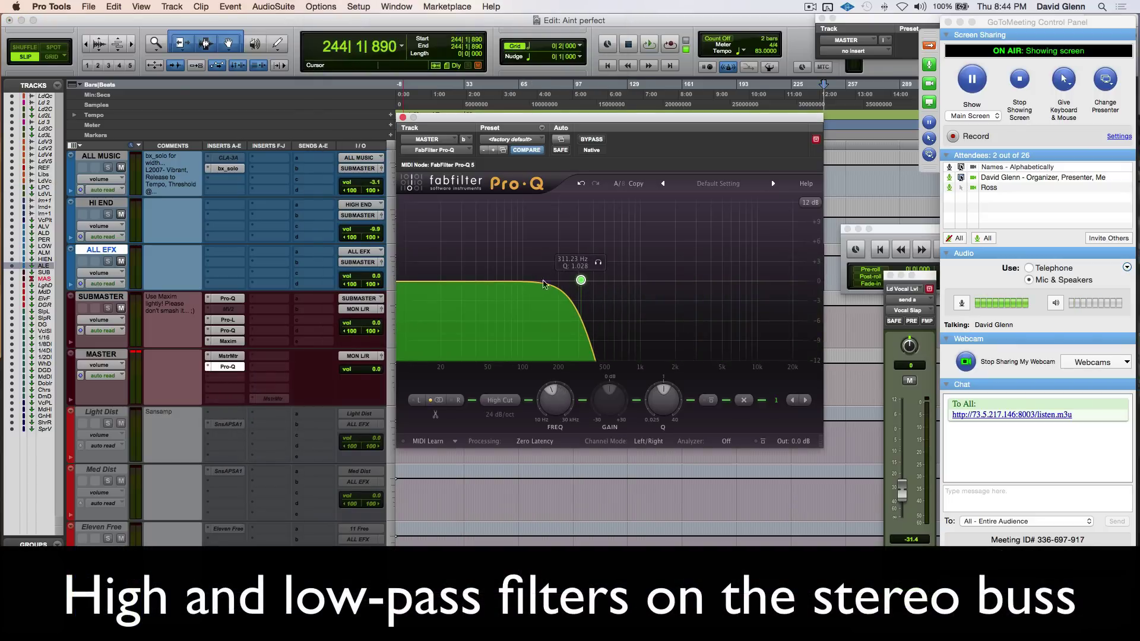
left_click_drag(400, 283, 484, 280)
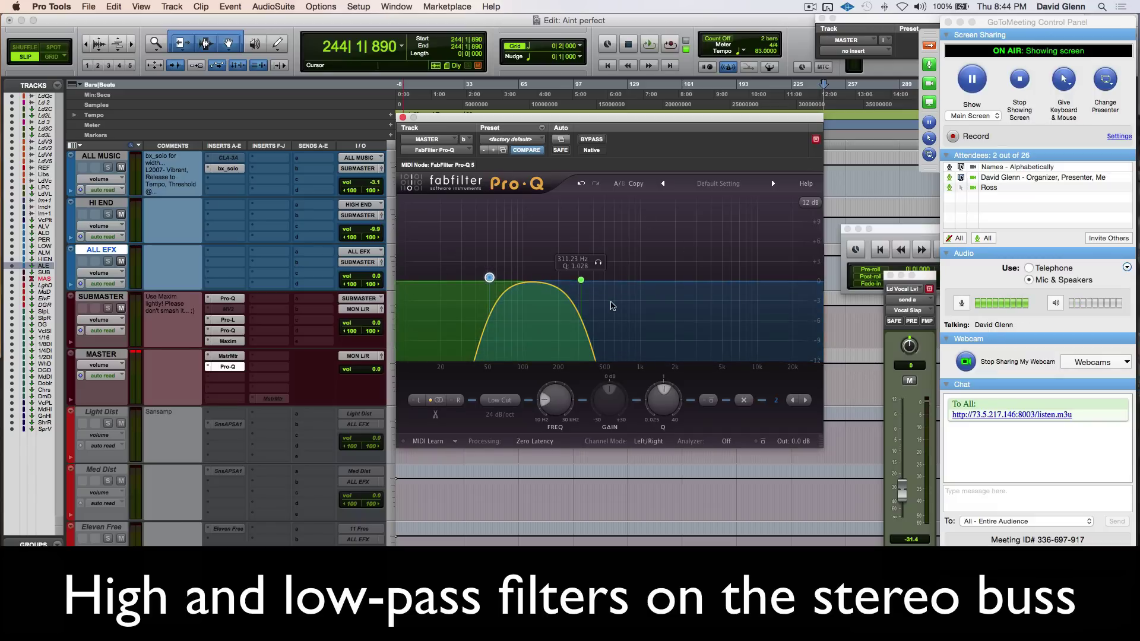
Play back from about bar 221, and then from about bar 151 in the REF song, through the MASTER filters.
left_click(785, 487)
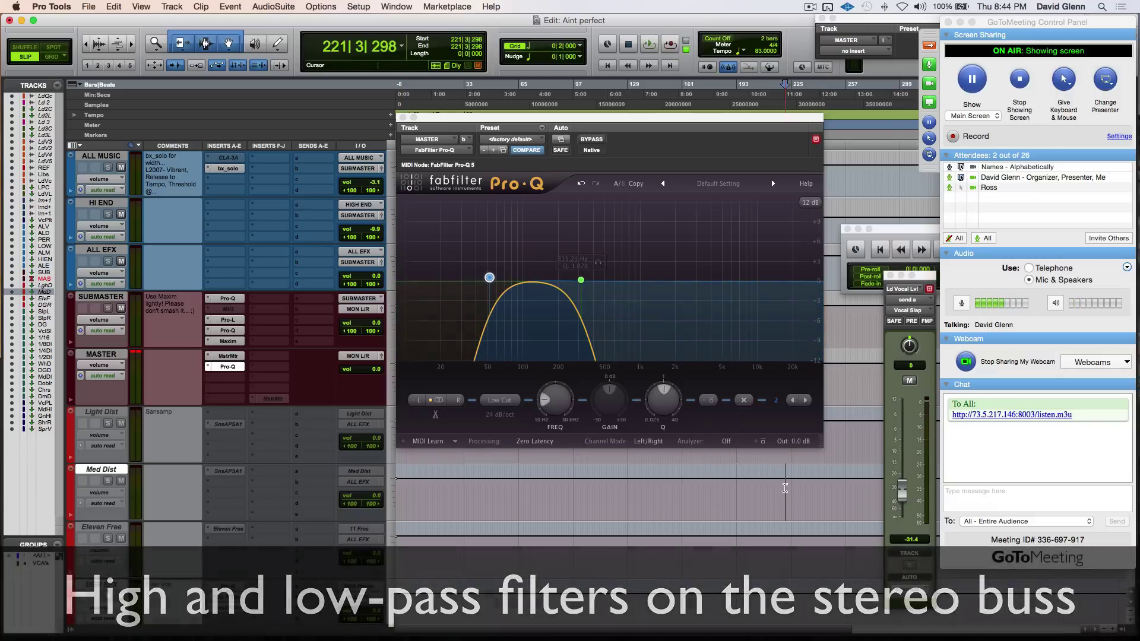
key("space")
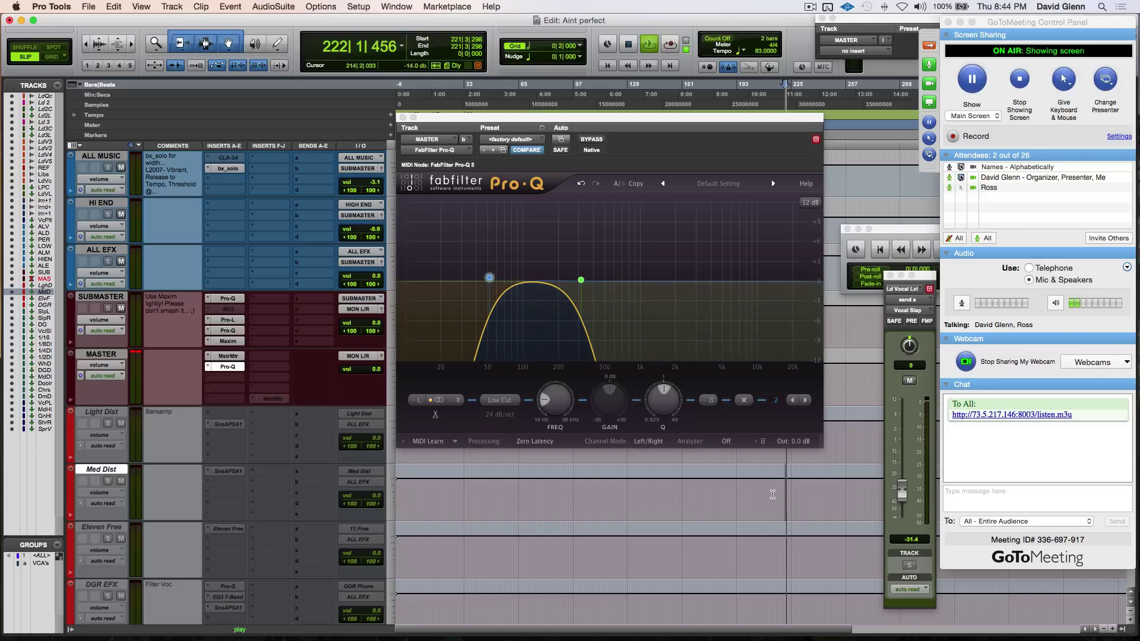
key("space")
left_click(665, 493)
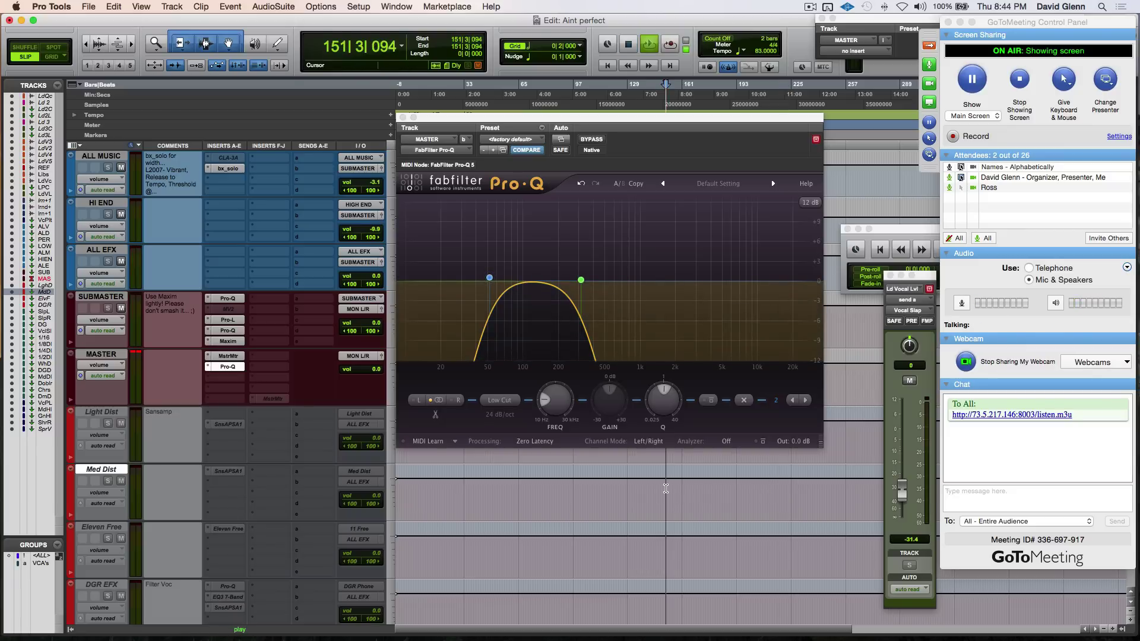
key("space")
Shift both Pro-Q cut bands down together to about 12 Hz and 74 Hz and audition the REF song.
left_click_drag(441, 241, 682, 325)
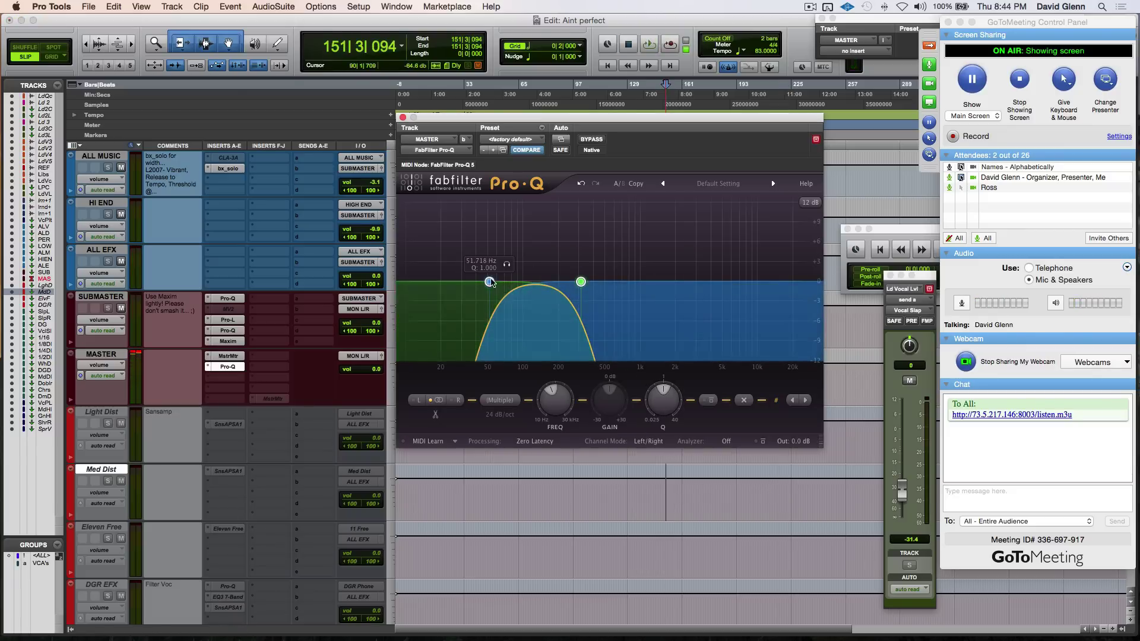
left_click_drag(489, 282, 419, 279)
key("space")
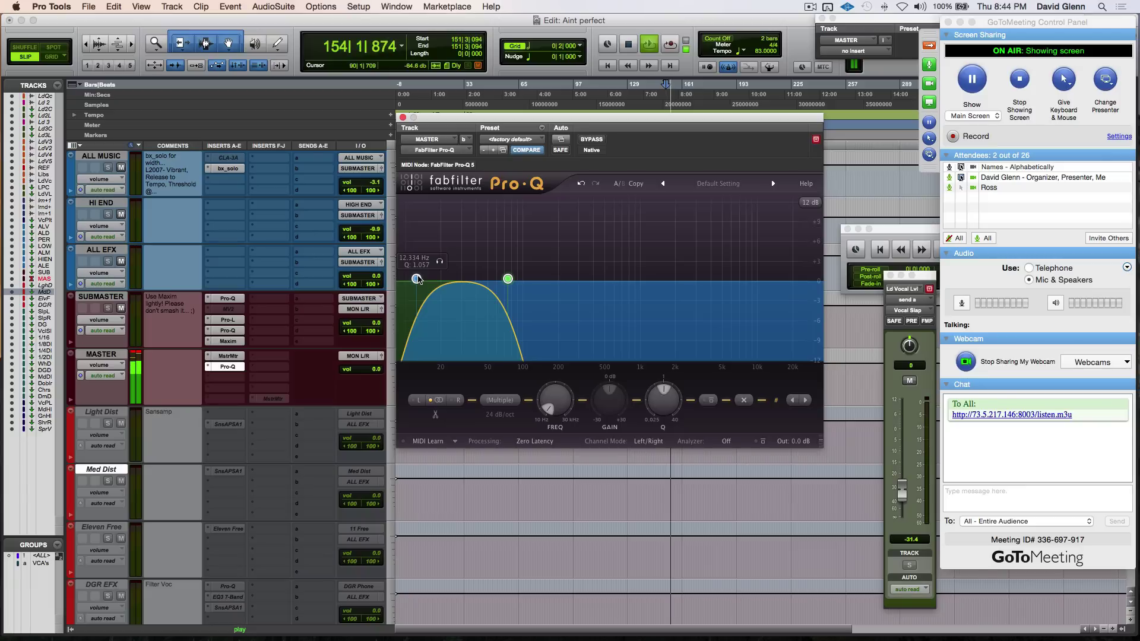
key("space")
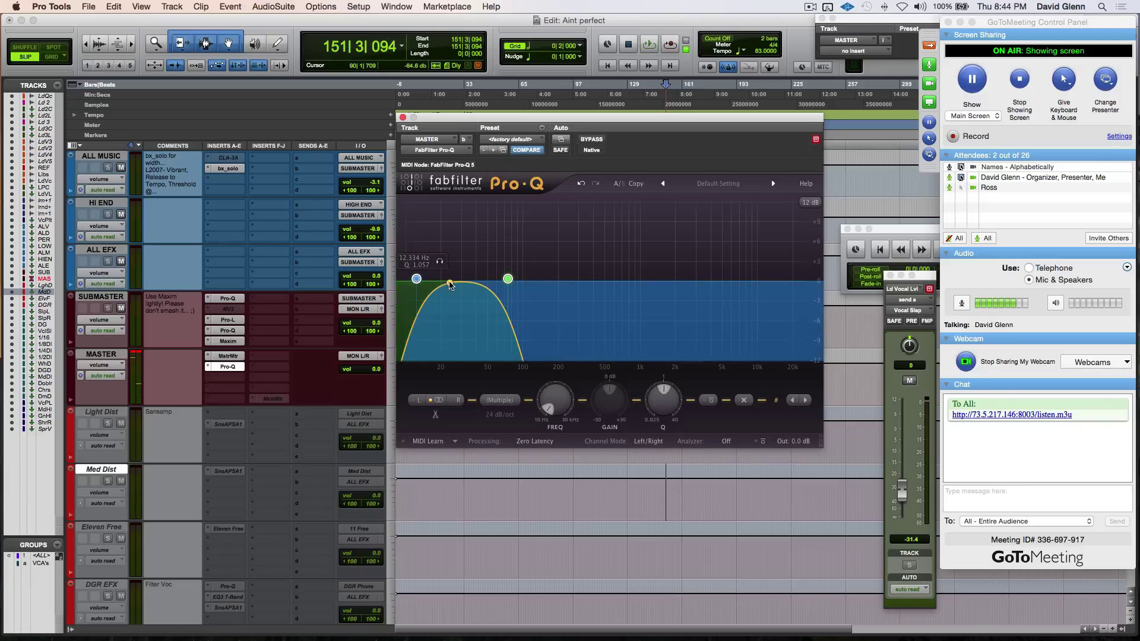
key("space")
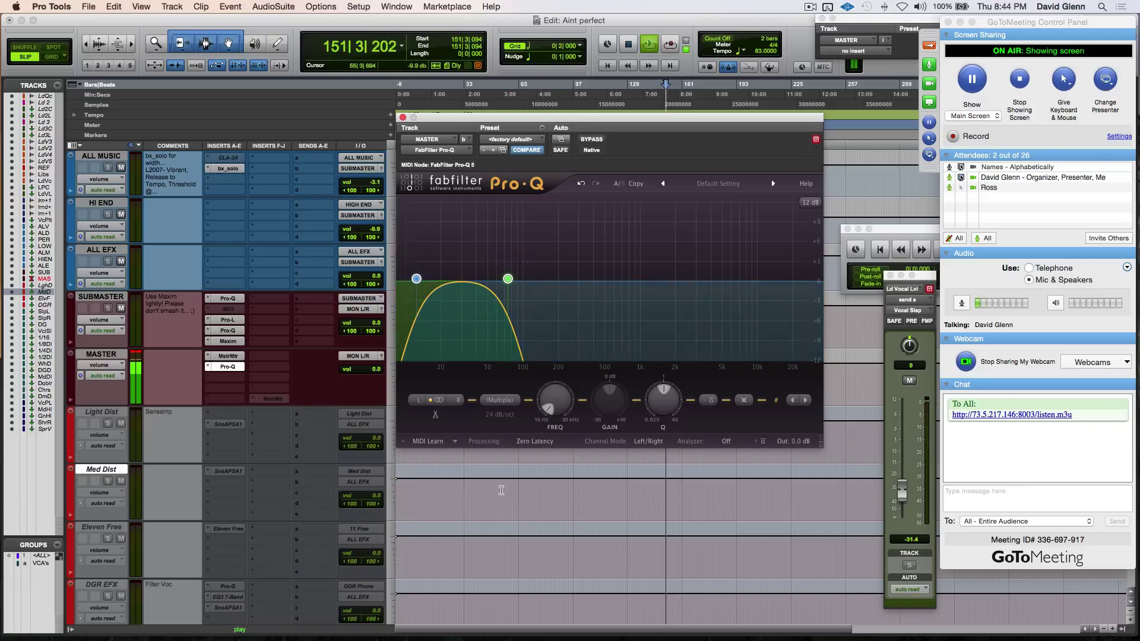
Compare the mix around bars 53 and 71 with the REF song around bars 177 and 187 through the shifted filters.
left_click(499, 491)
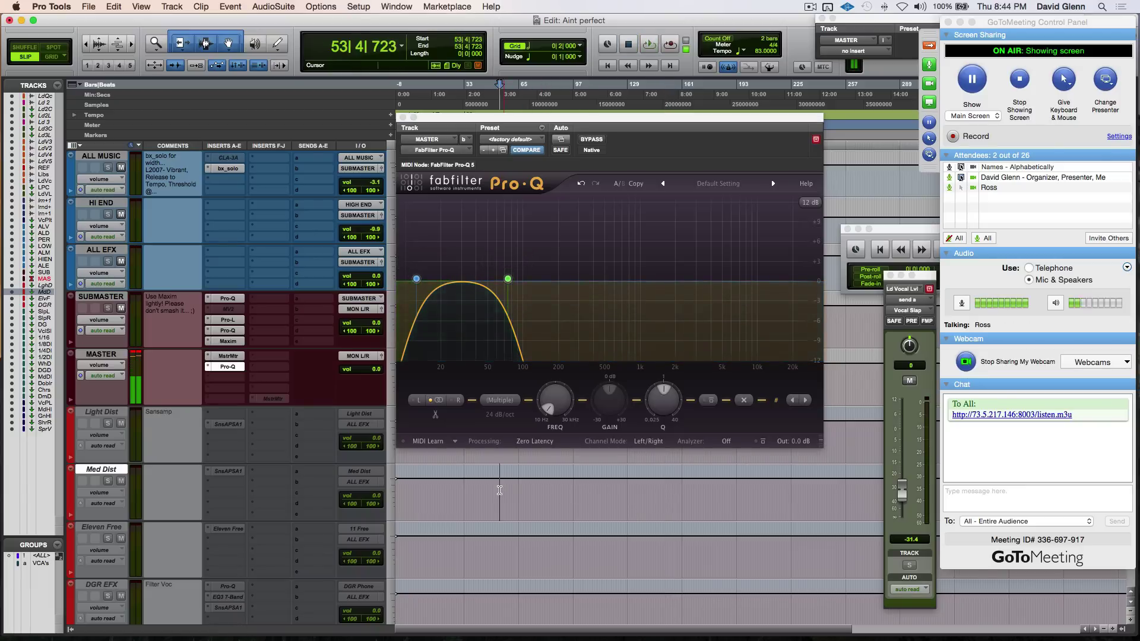
key("space")
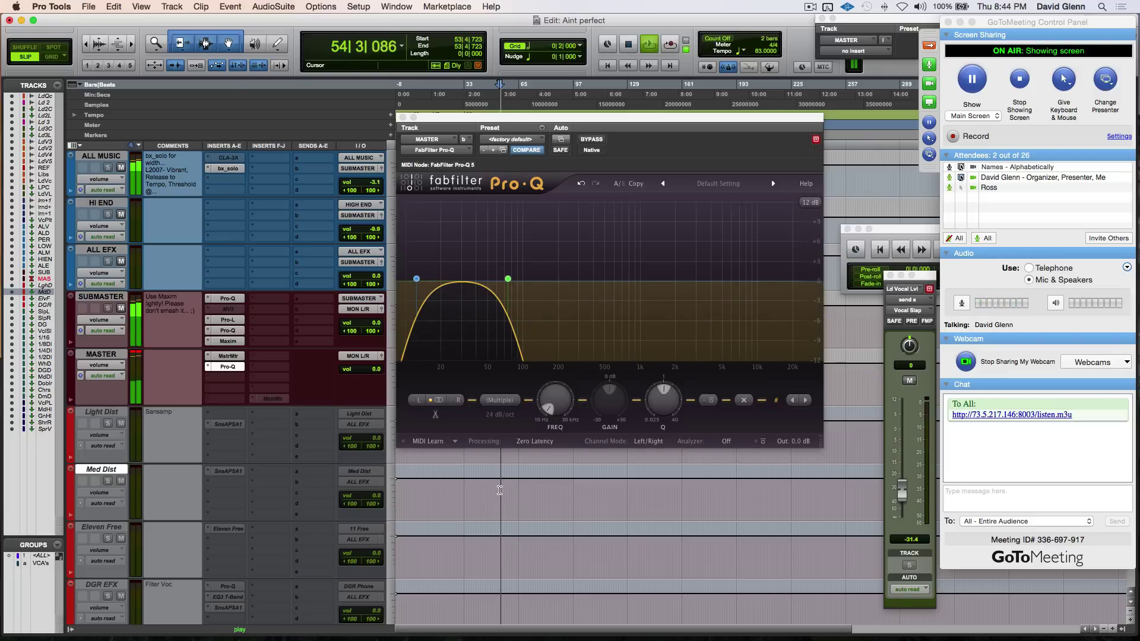
left_click(528, 490)
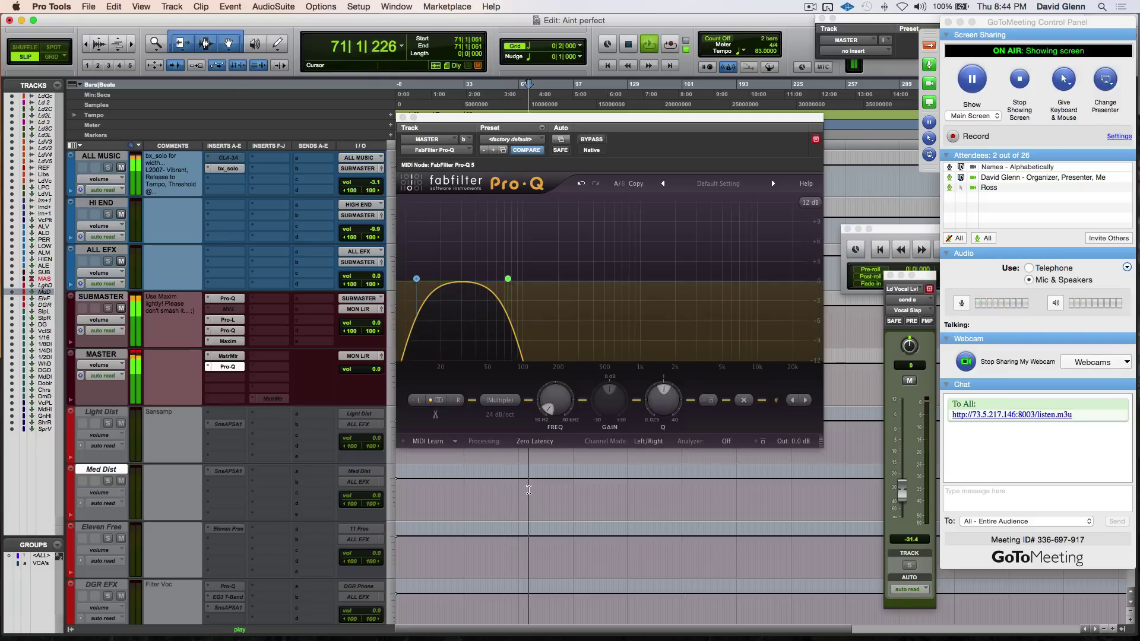
left_click(710, 489)
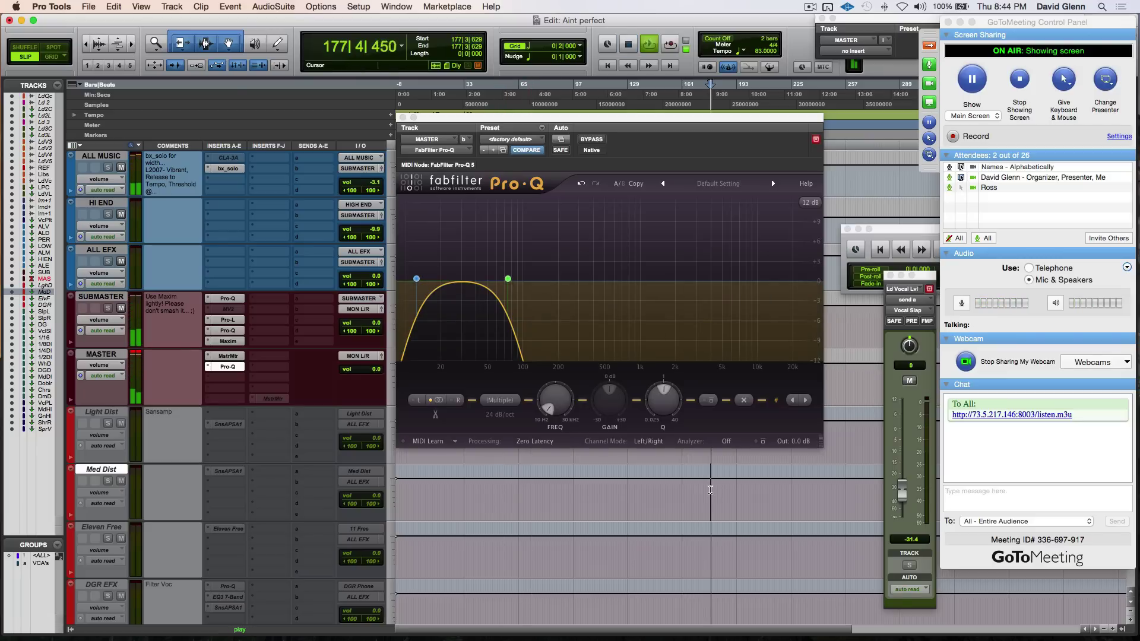
left_click(710, 490)
left_click(728, 490)
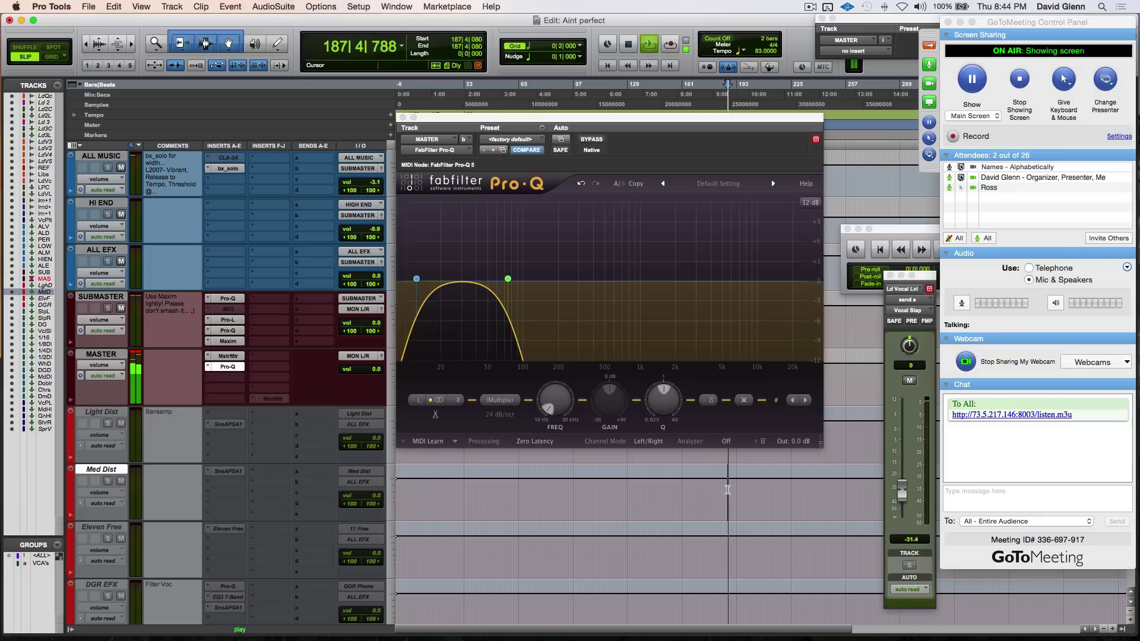
key("space")
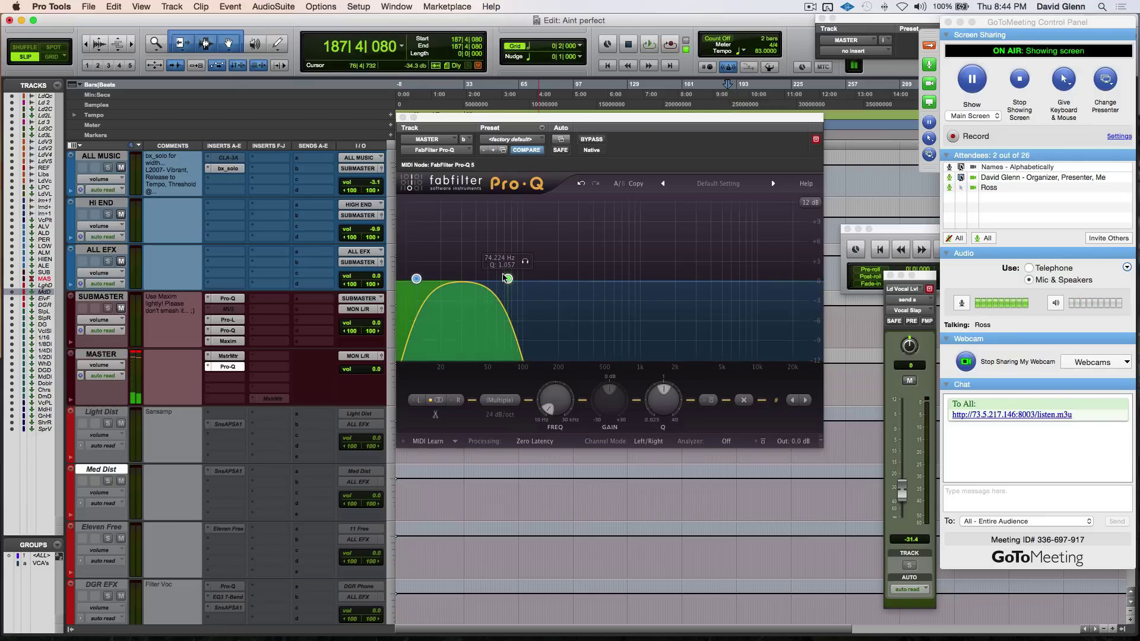
Shift both cut bands up until the high cut is at about 508 Hz, and delete both bands.
left_click_drag(507, 282, 605, 277)
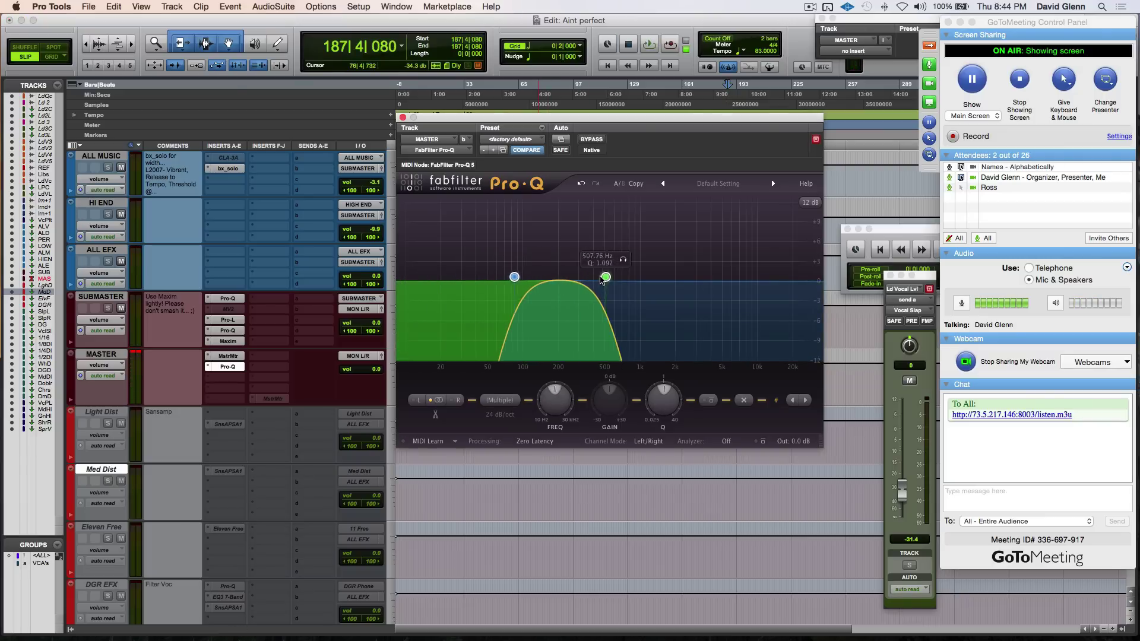
left_click_drag(466, 245, 683, 307)
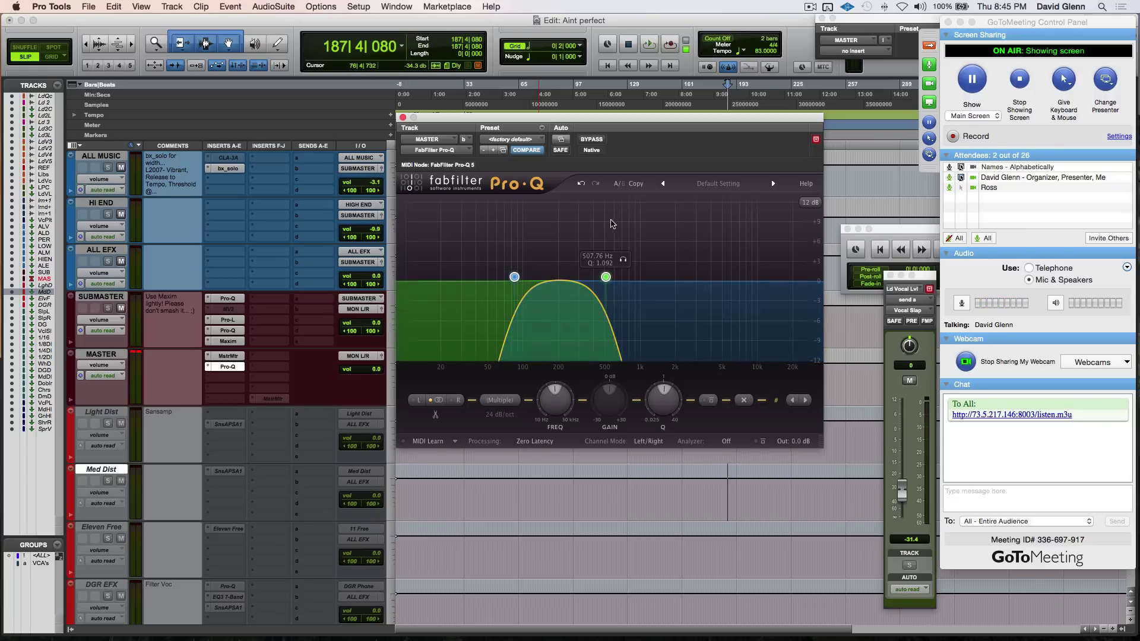
right_click(606, 282)
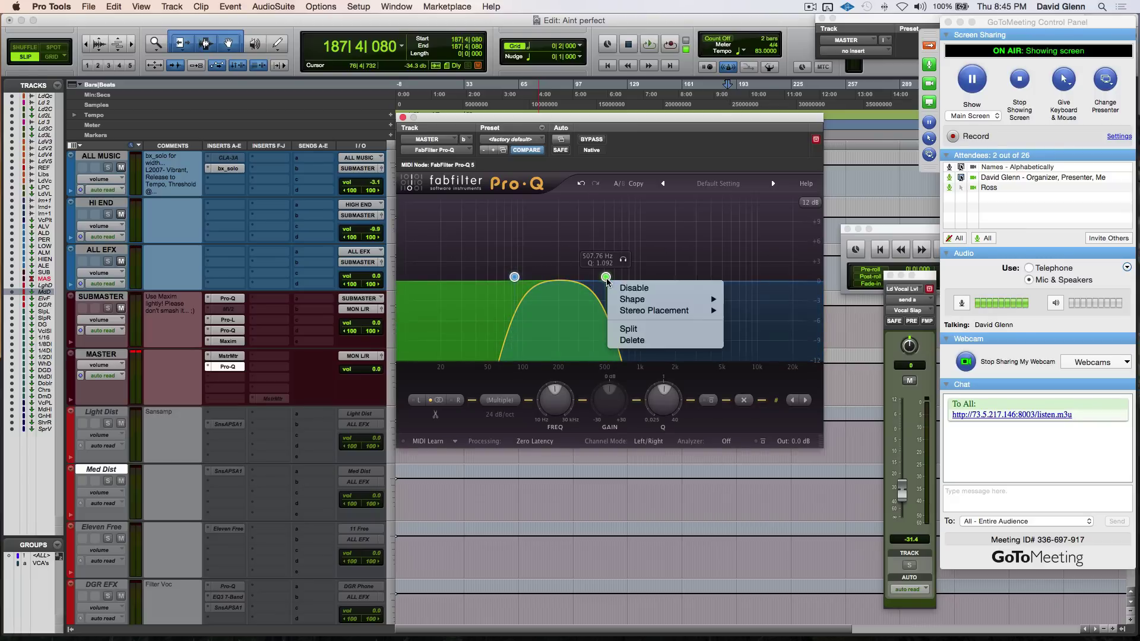
left_click(653, 342)
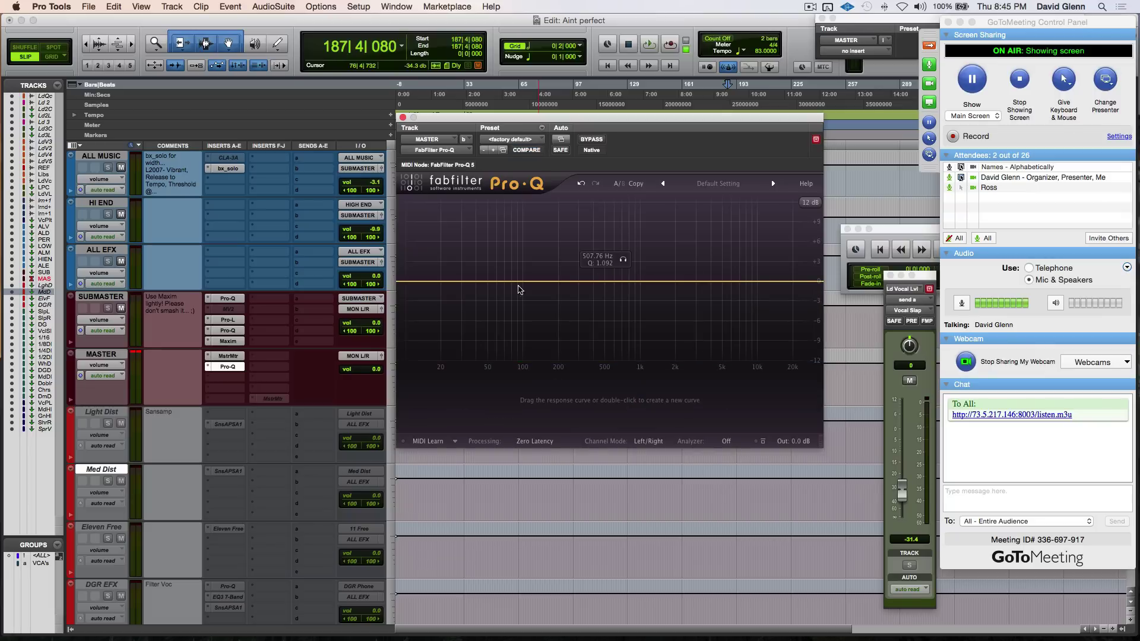
Add a 24 dB/oct high cut at about 25 Hz in the MASTER track's Pro-Q.
left_click(90, 358)
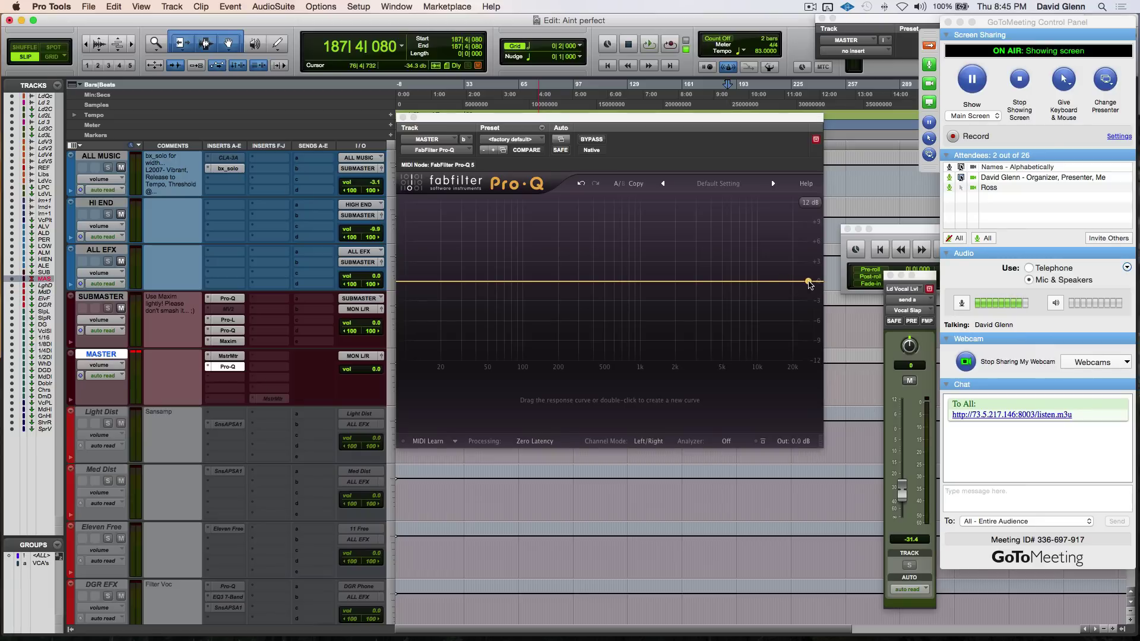
double_click(812, 282)
left_click_drag(813, 282, 453, 286)
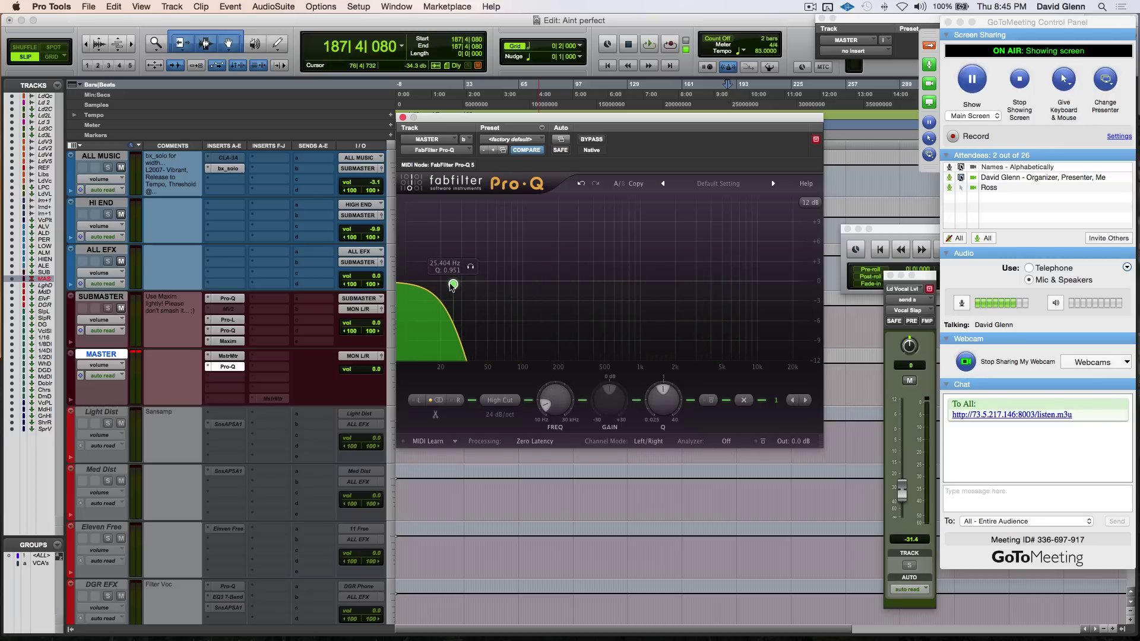
Compare the sub-bass of the REF song from about bar 187 with the mix from about bar 44.
key("space")
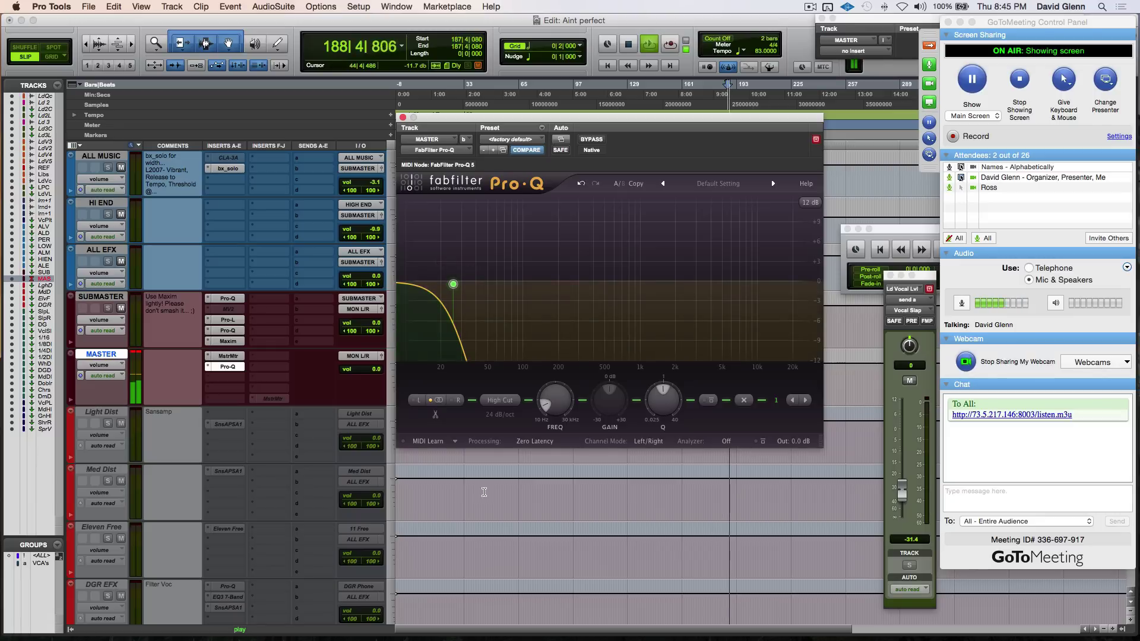
left_click(484, 492)
key("space")
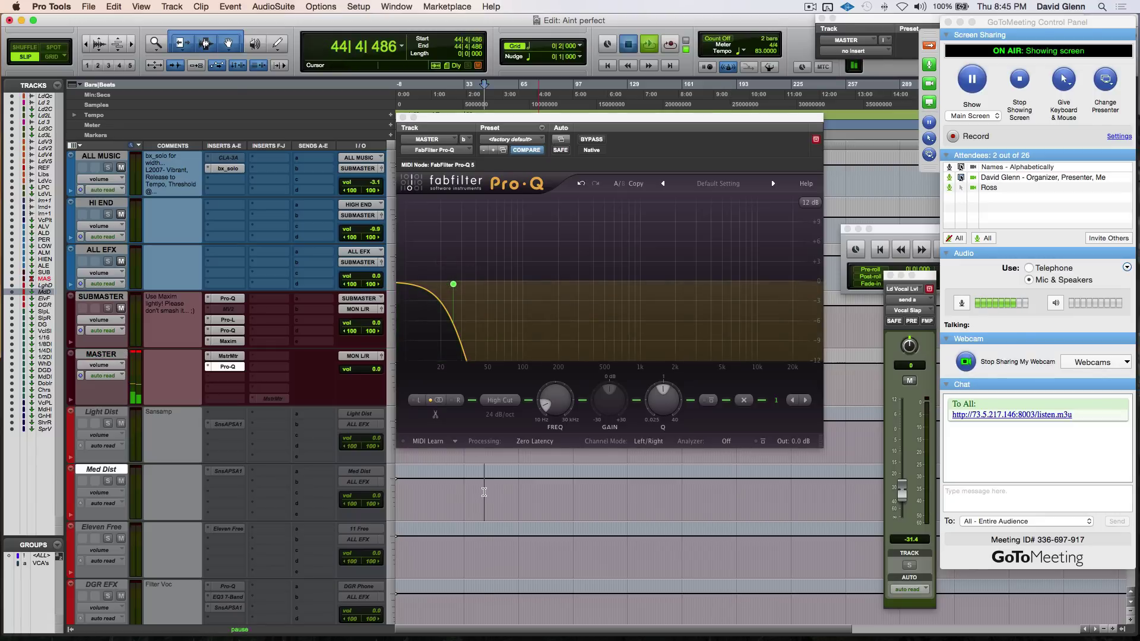
key("space")
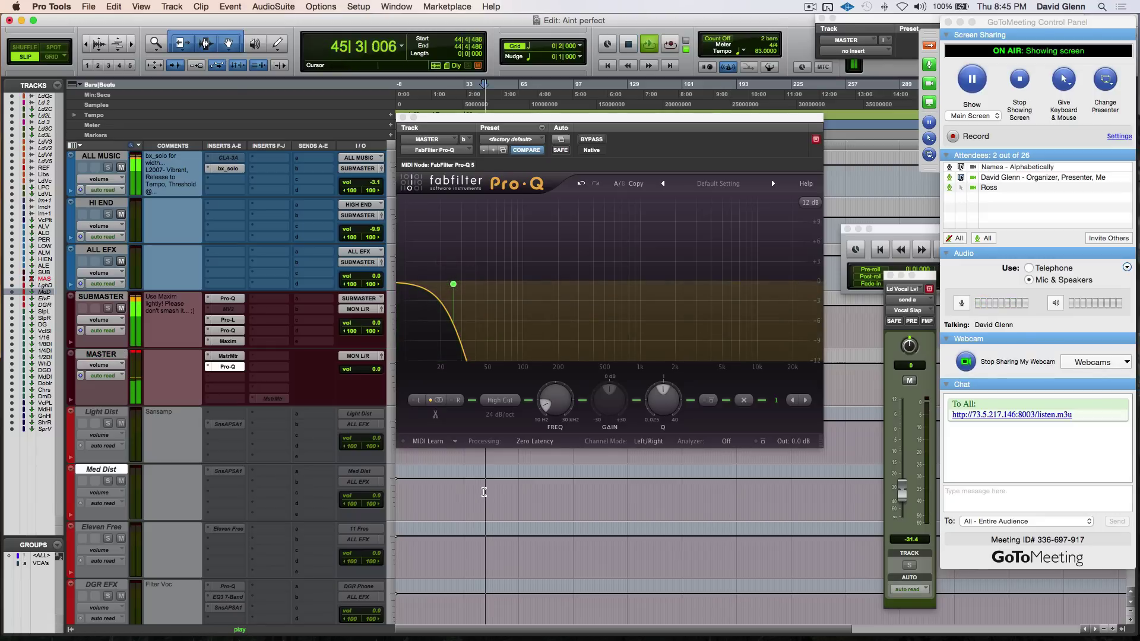
key("space")
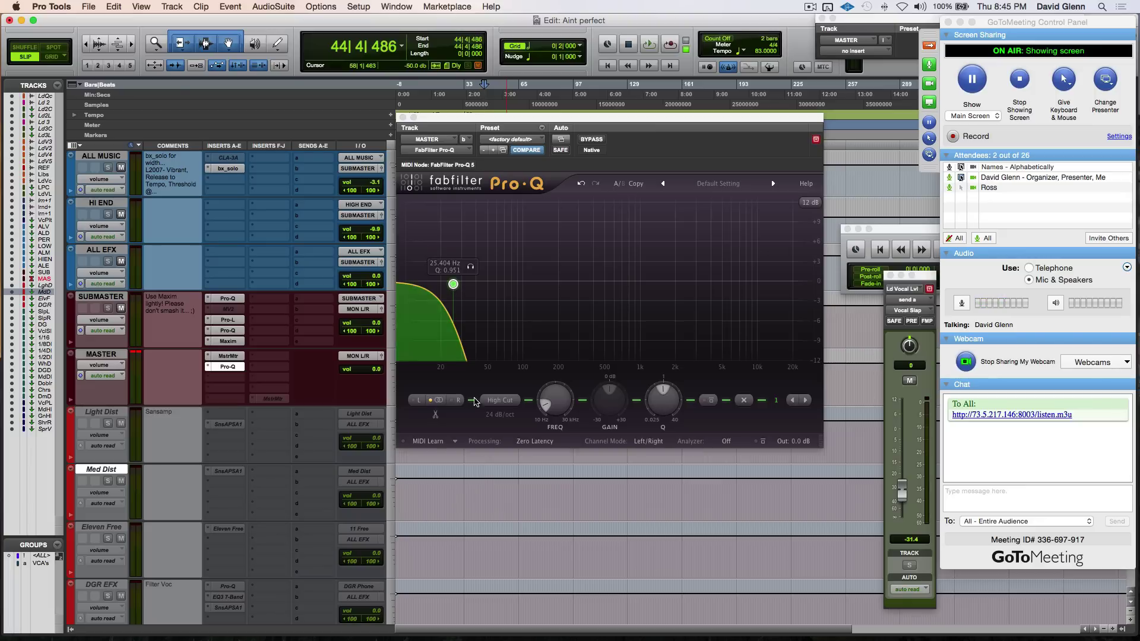
Keep the high cut's slope at 24 dB/oct and raise its frequency to about 47.8 Hz.
left_click(500, 415)
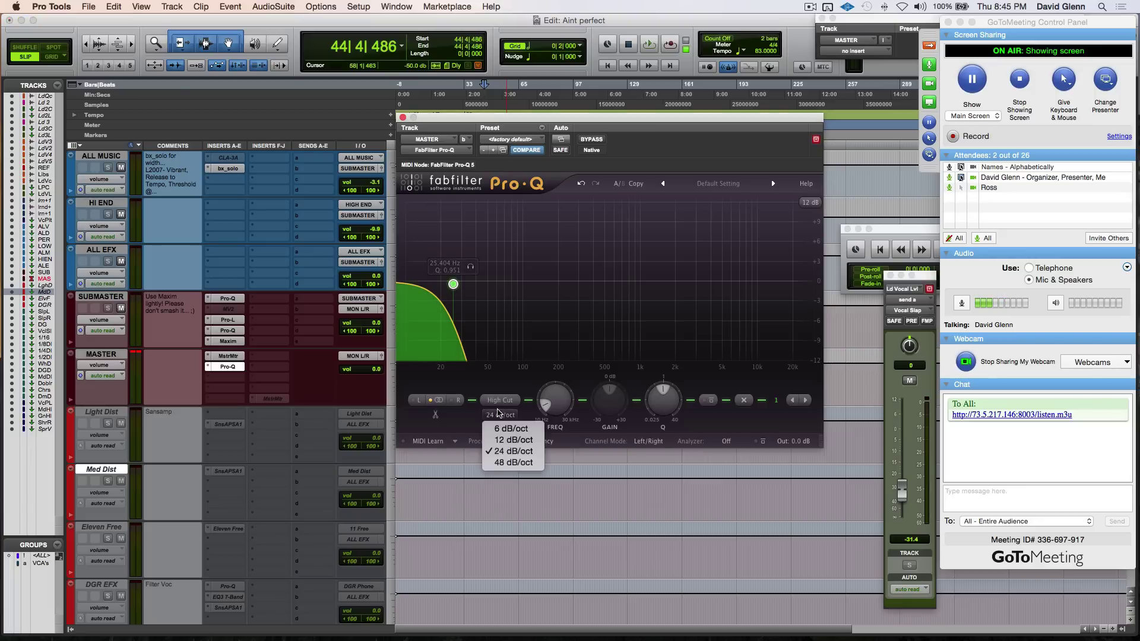
left_click(514, 452)
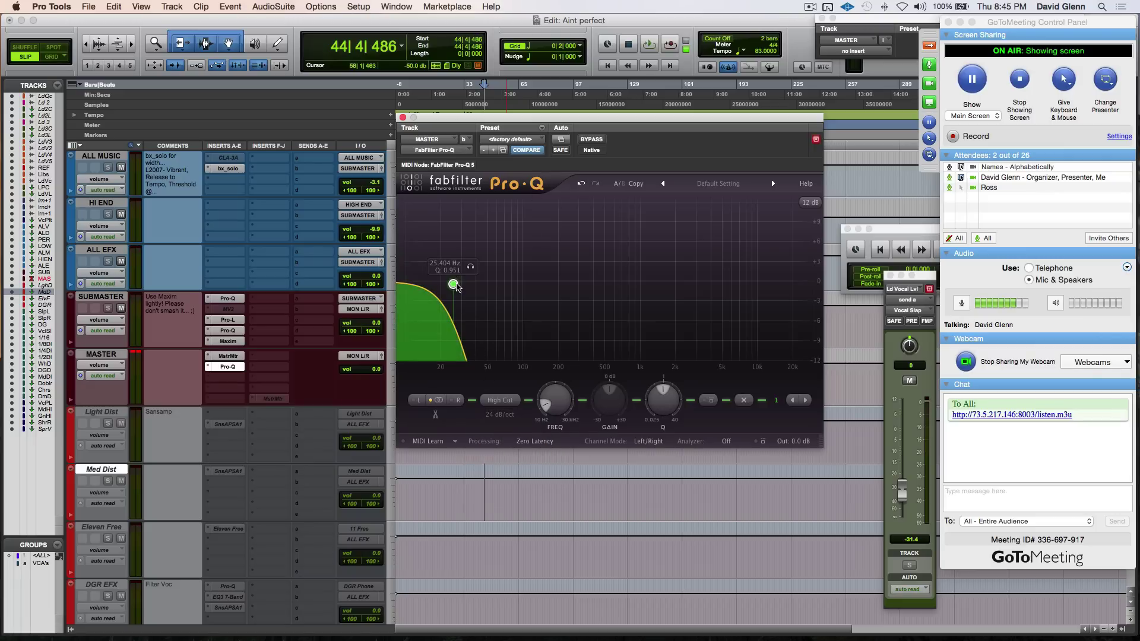
left_click_drag(456, 287, 463, 284)
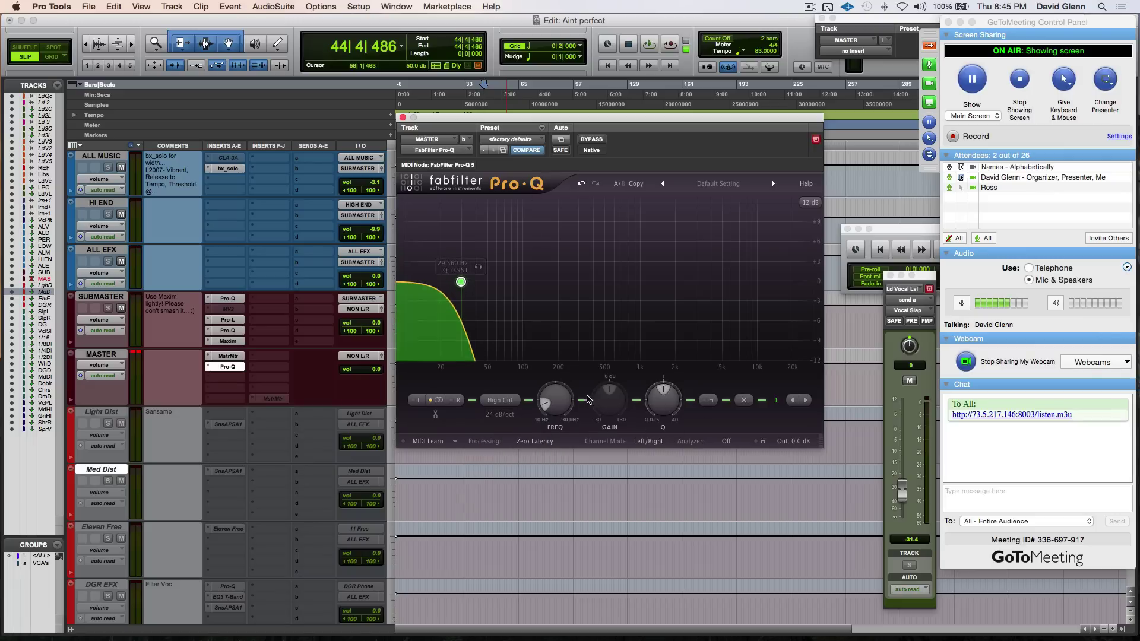
scroll(558, 399, "up", 6)
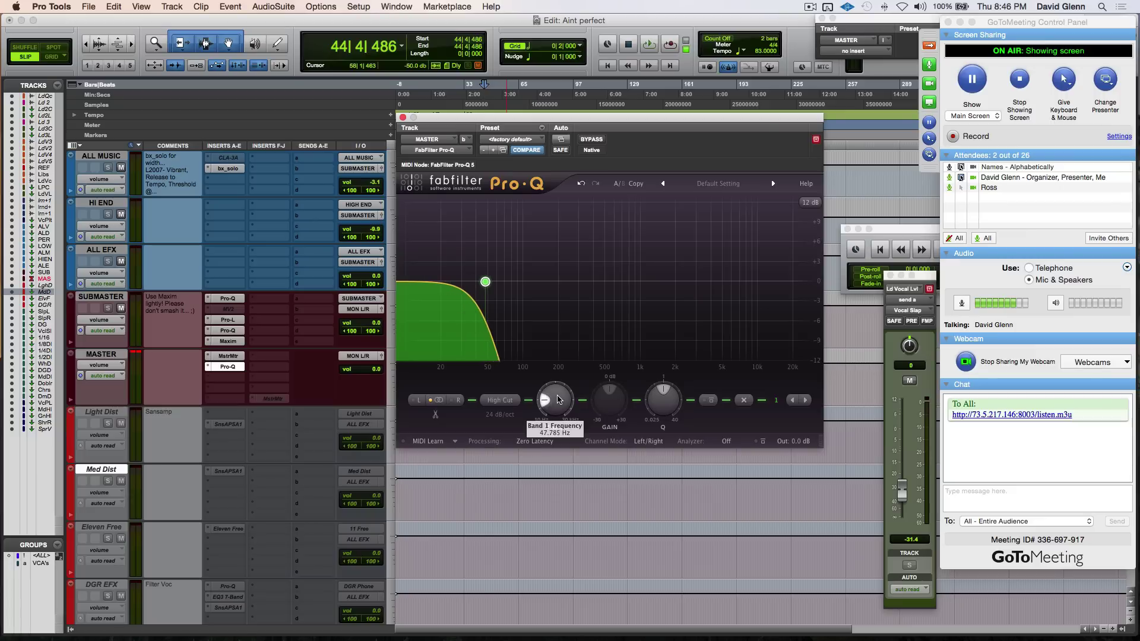
Compare the low end of the REF song around bar 190 with the mix around bar 29 through the raised high cut.
key("space")
left_click(804, 480)
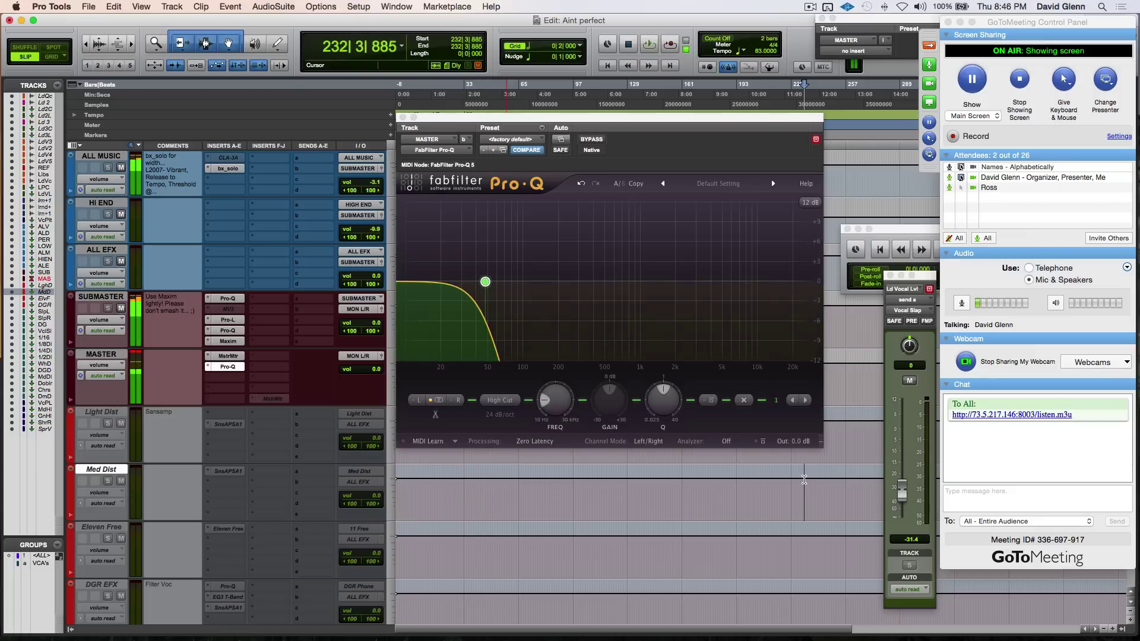
key("space")
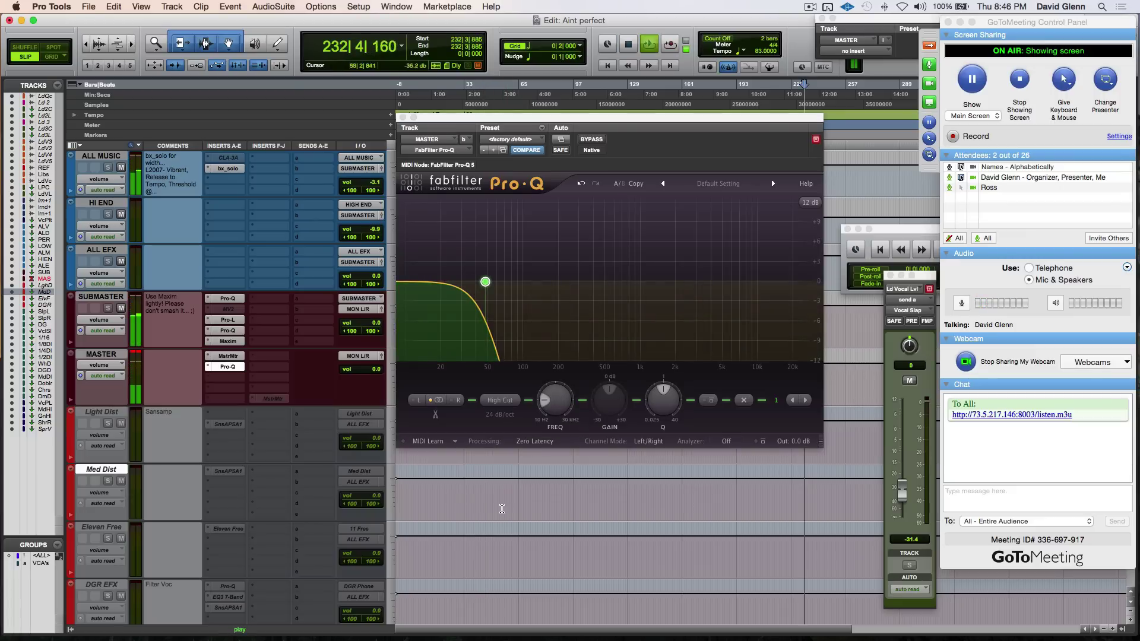
left_click(733, 485)
key("space")
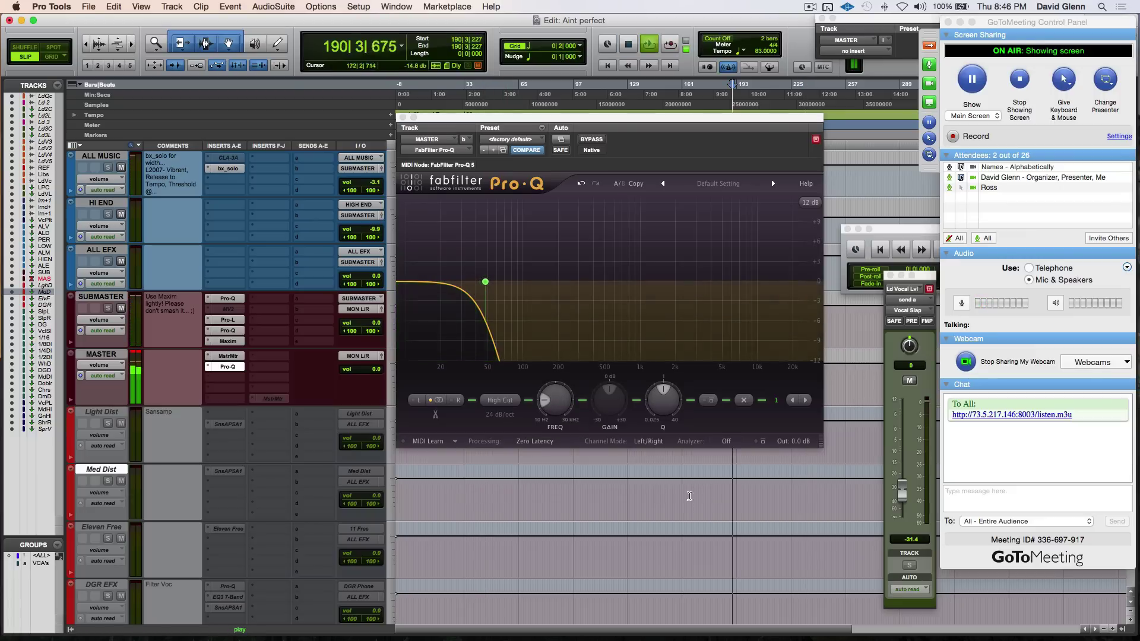
left_click(457, 489)
key("space")
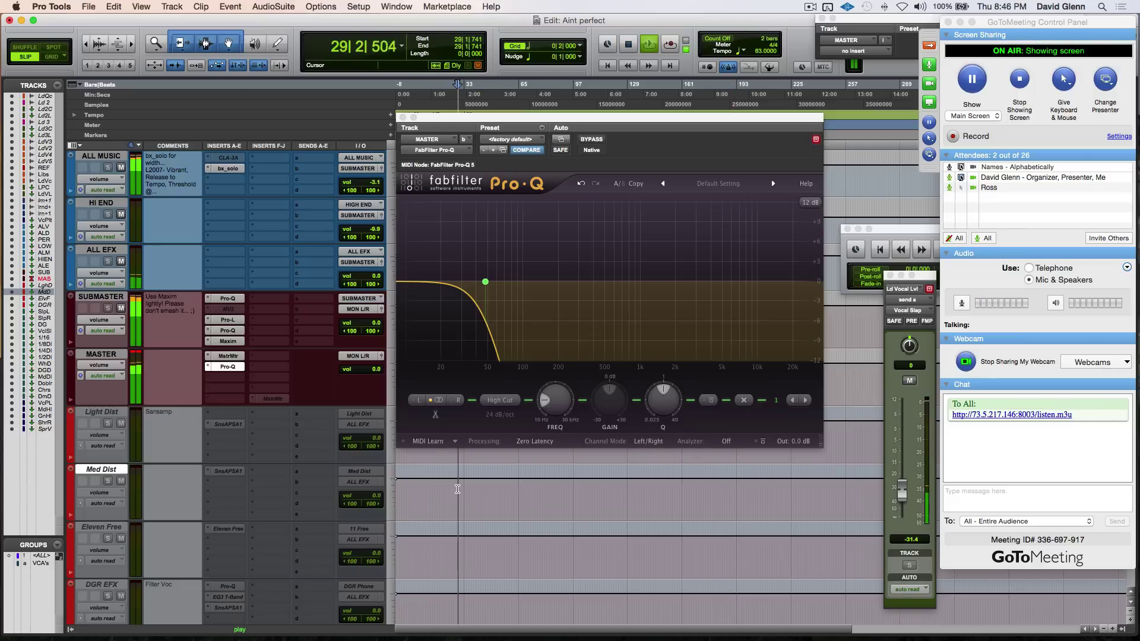
key("space")
Raise the high cut to about 116 Hz with a Q of 1.011.
left_click(486, 282)
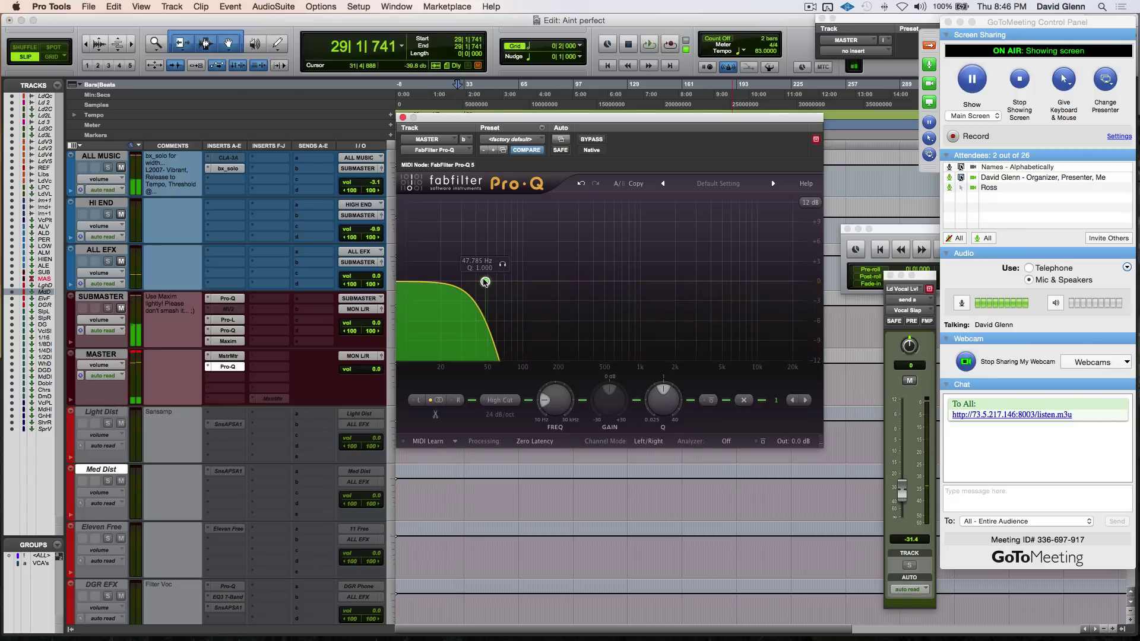
scroll(485, 282, "up", 1)
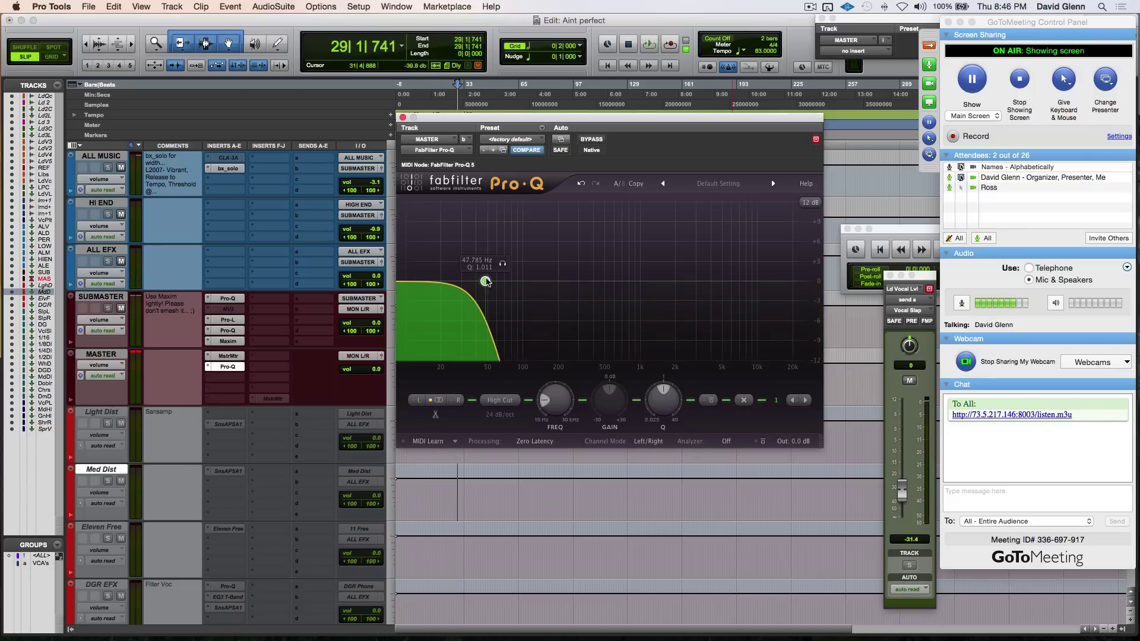
left_click_drag(485, 282, 533, 284)
Compare the low end of the mix from about bar 29 with the REF song from about bar 218.
key("space")
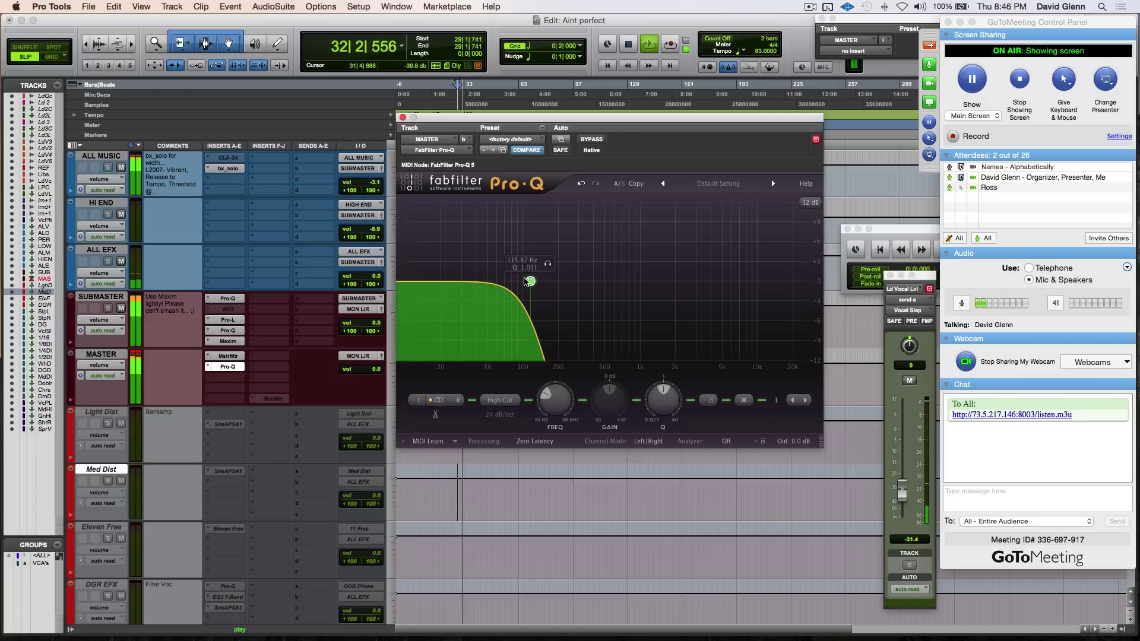
left_click(779, 482)
key("space")
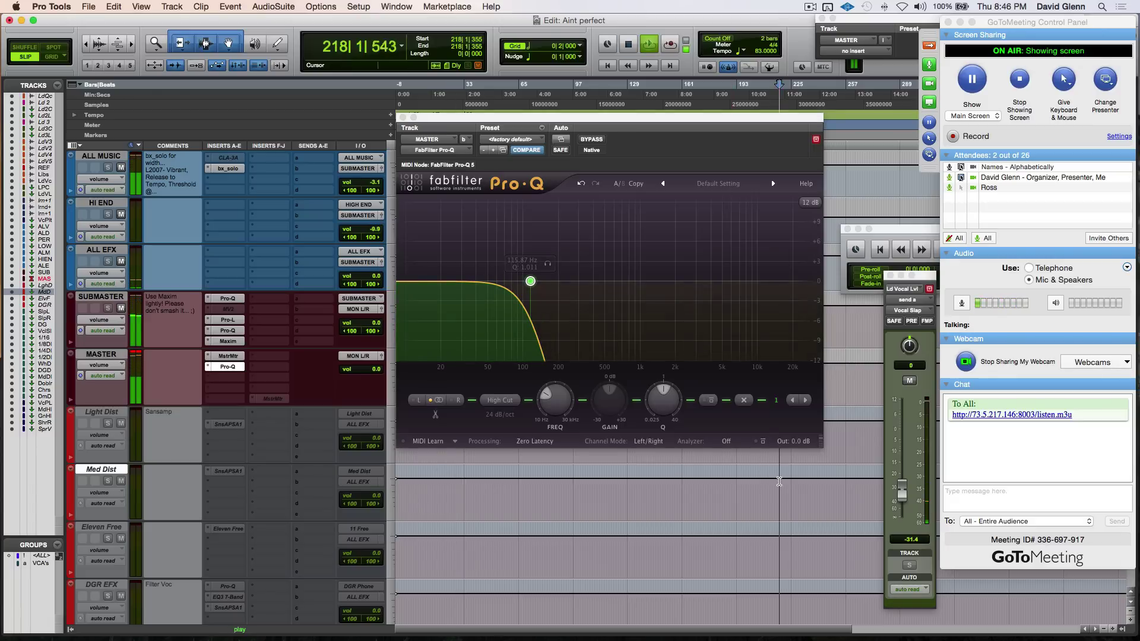
Play the REF song from about bar 200 and add a marker at that position.
left_click(748, 480)
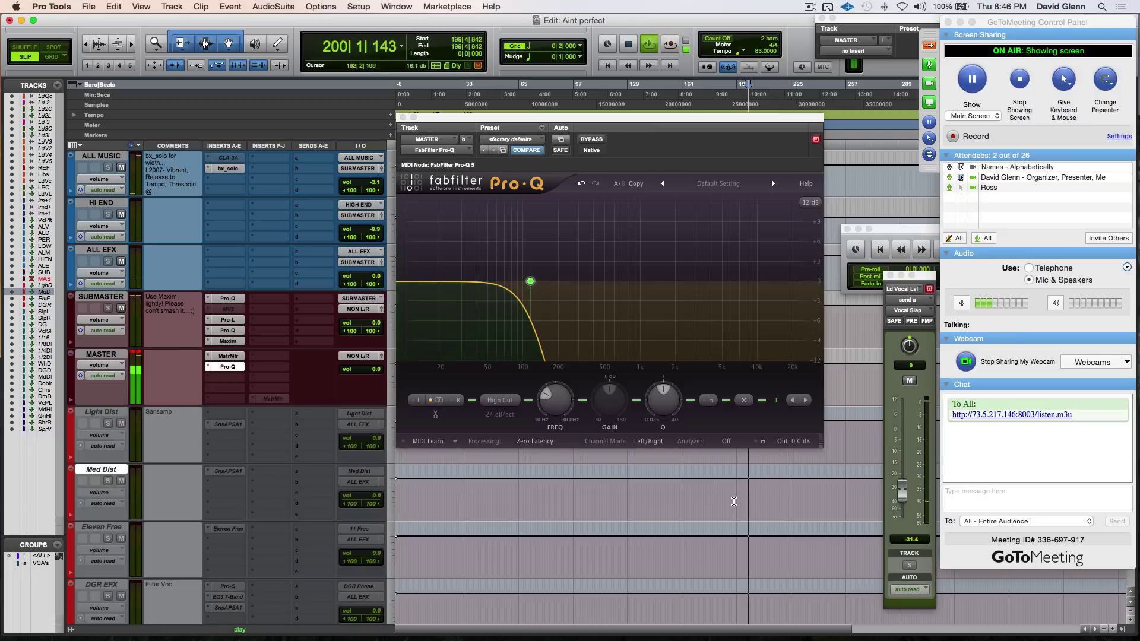
key("space")
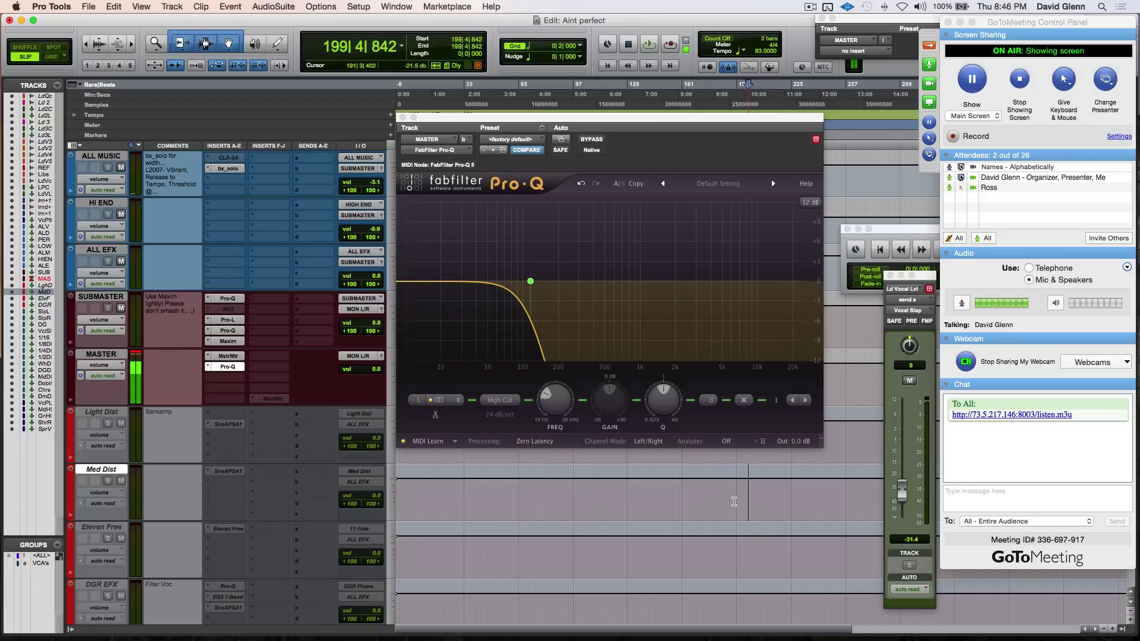
key("KP_Enter")
key("Return")
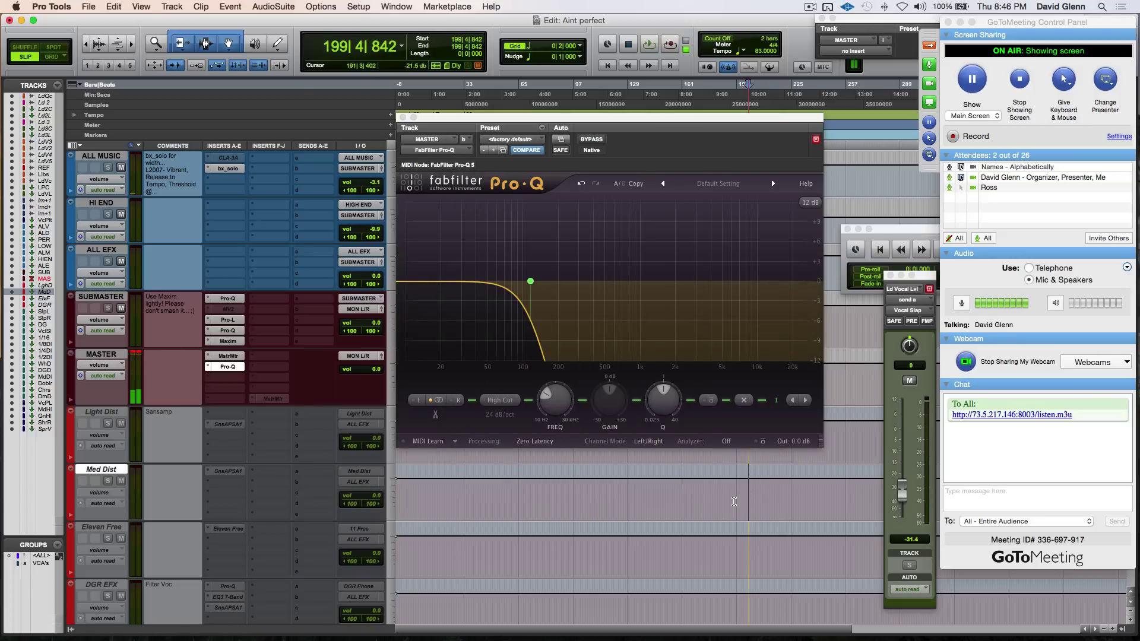
Audition the mix for a matching passage and add a marker at about bar 64.
left_click(494, 491)
key("space")
left_click(516, 492)
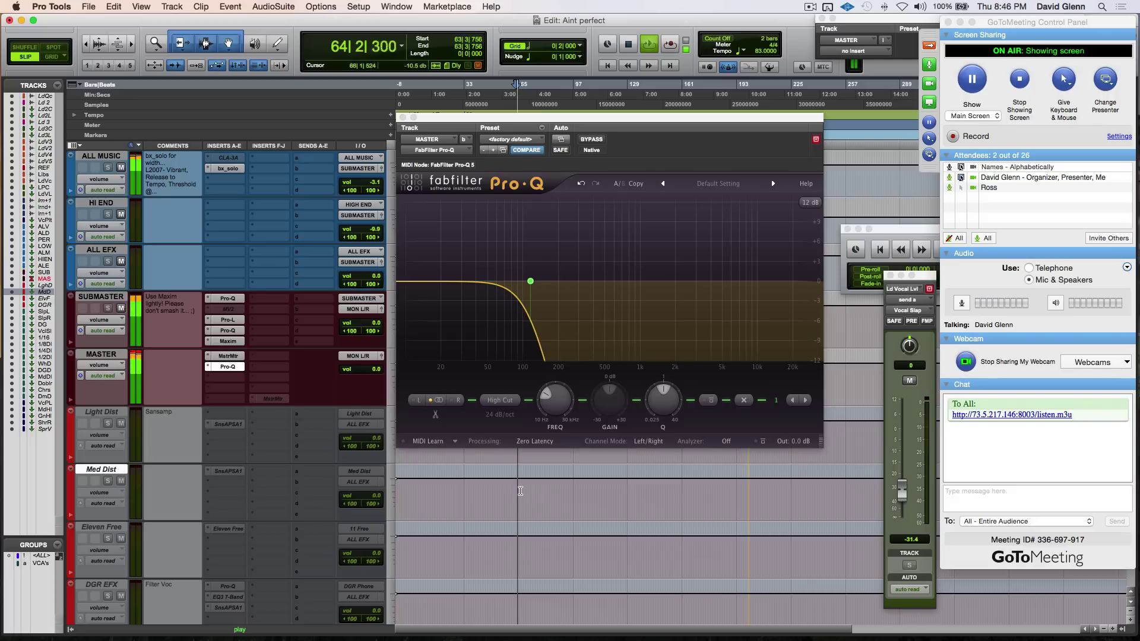
key("KP_Enter")
key("Return")
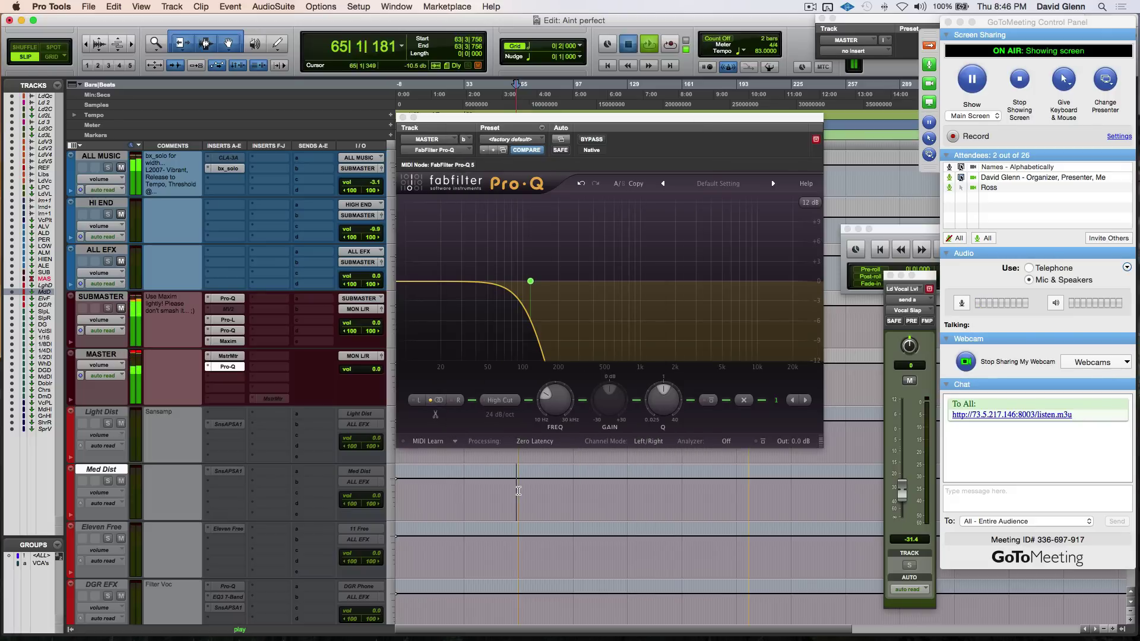
Compare the low end of the mix from about bar 65 with the REF song from about bar 199.
key("space")
left_click(519, 491)
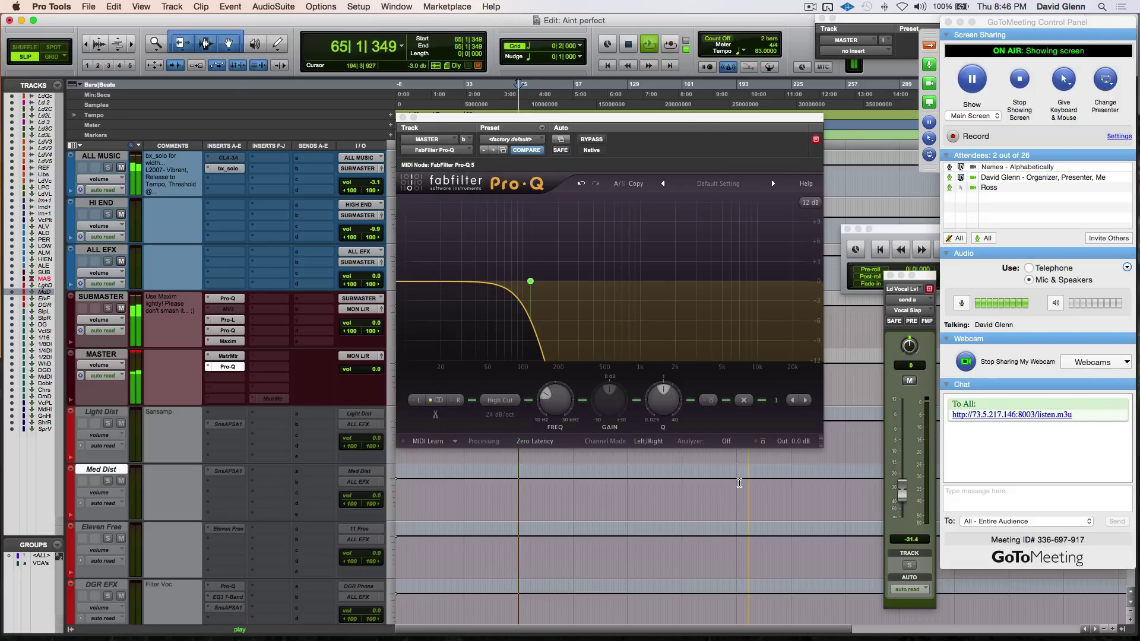
key("space")
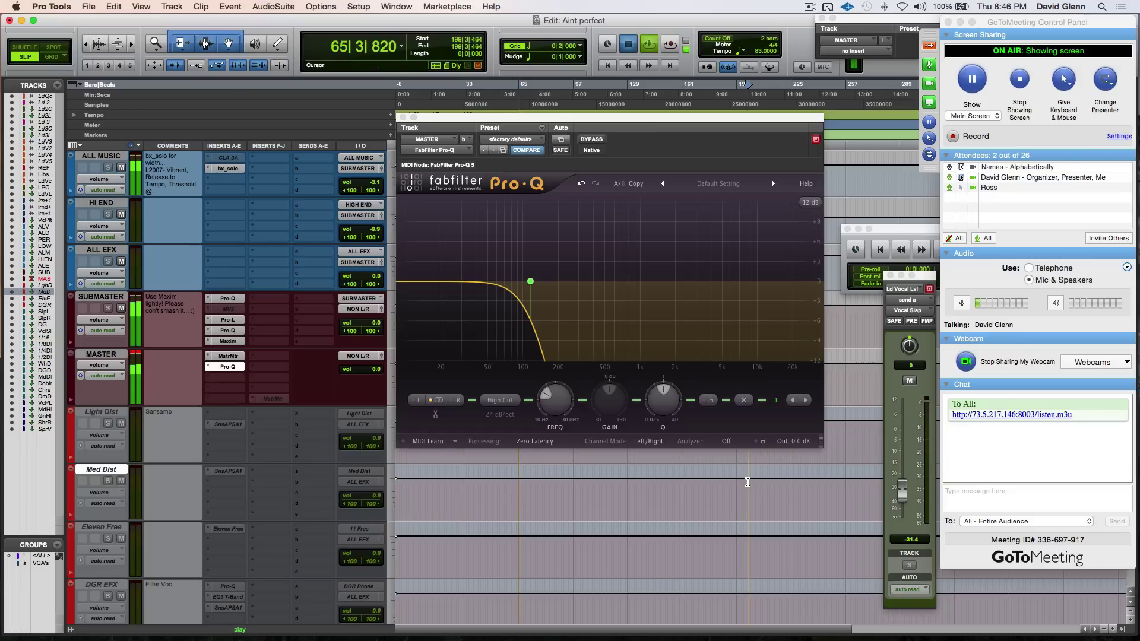
left_click(748, 482)
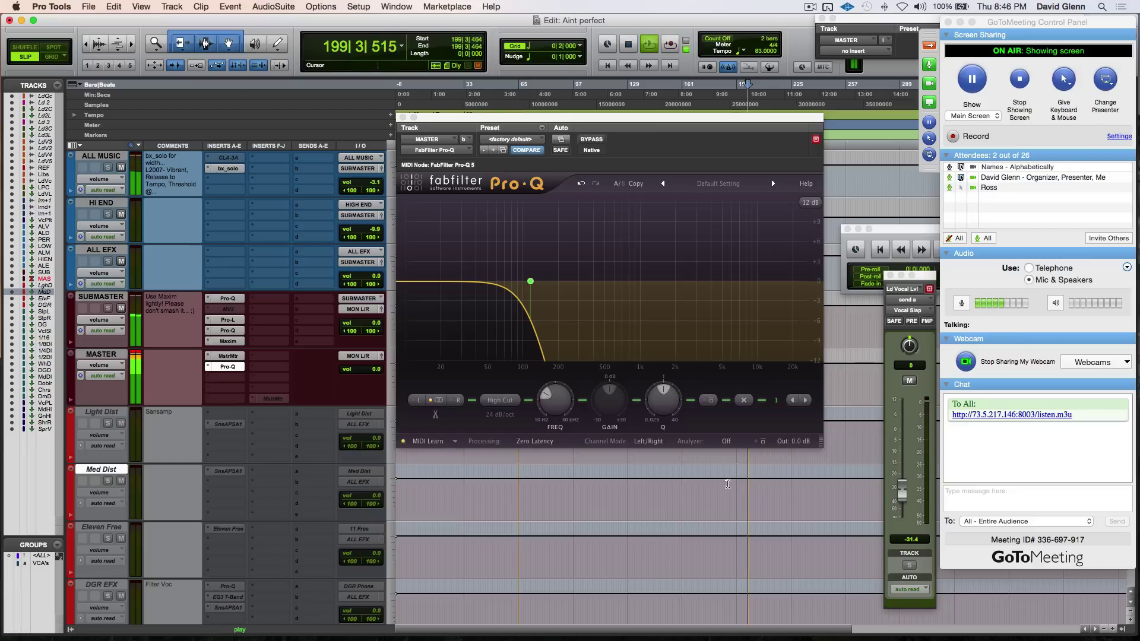
left_click(519, 491)
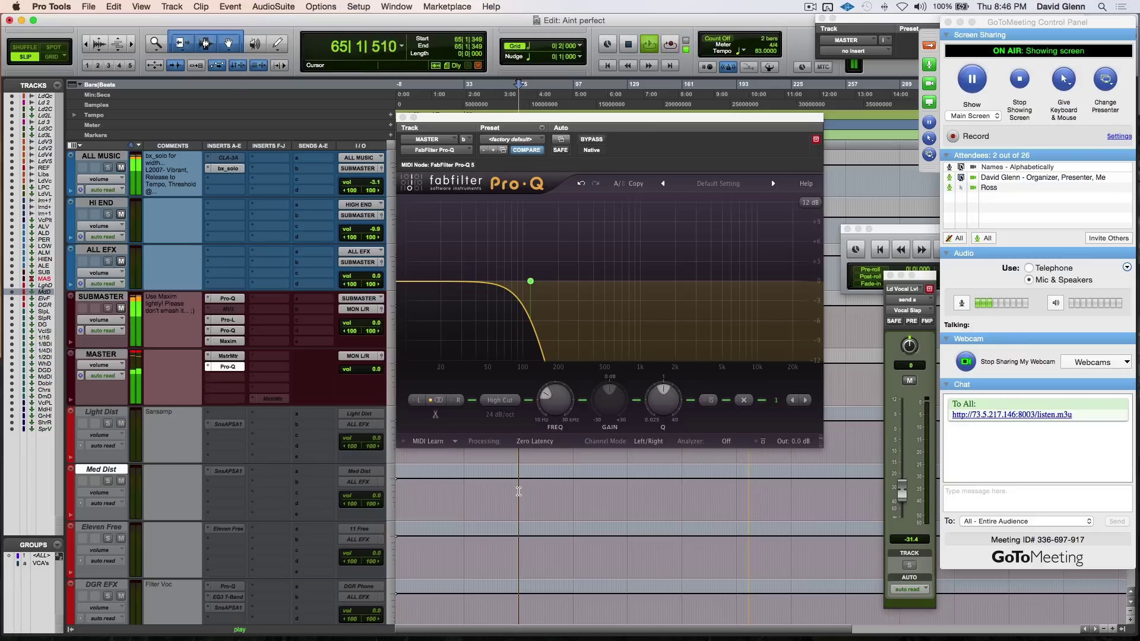
key("space")
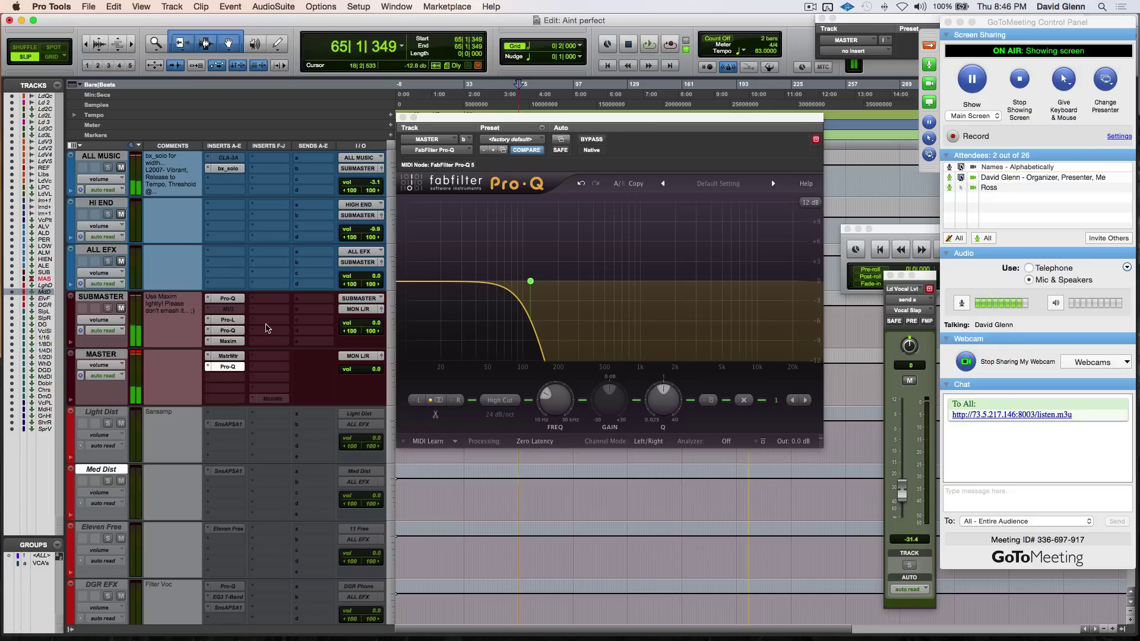
Add a low cut at about 34 Hz to the master EQ and shift both cuts up together until the high cut is about 281 Hz.
scroll(267, 327, "up", 3)
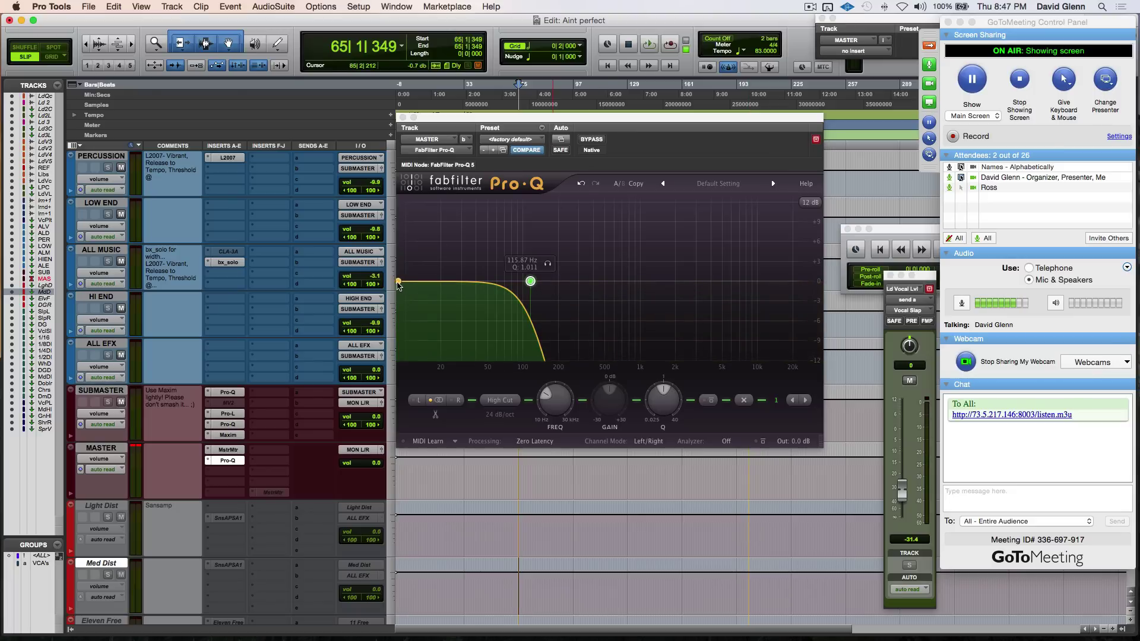
left_click_drag(398, 282, 443, 283)
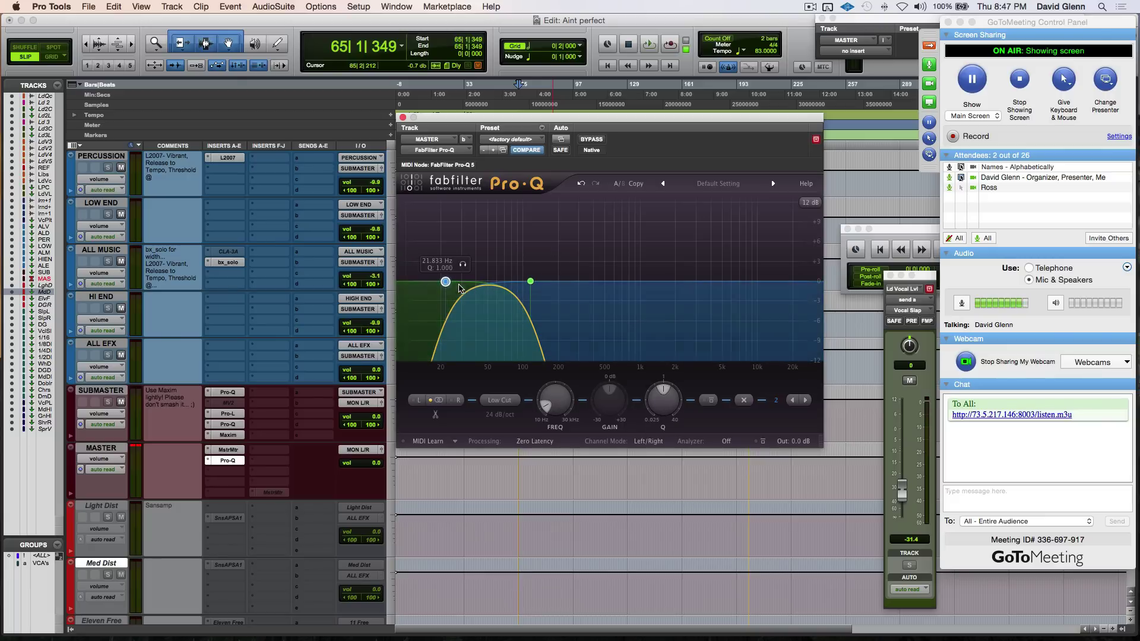
left_click_drag(445, 282, 469, 286)
left_click(497, 281)
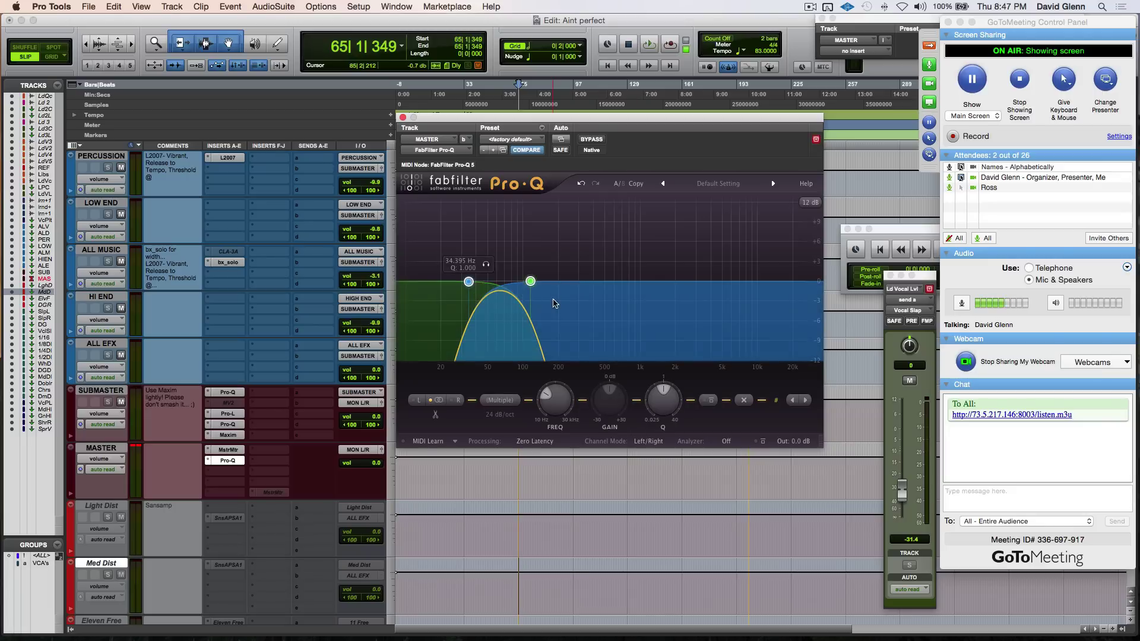
left_click_drag(556, 405, 555, 377)
Compare the band between the two cuts in the mix from bar 65 and the REF song from about bar 200.
key("space")
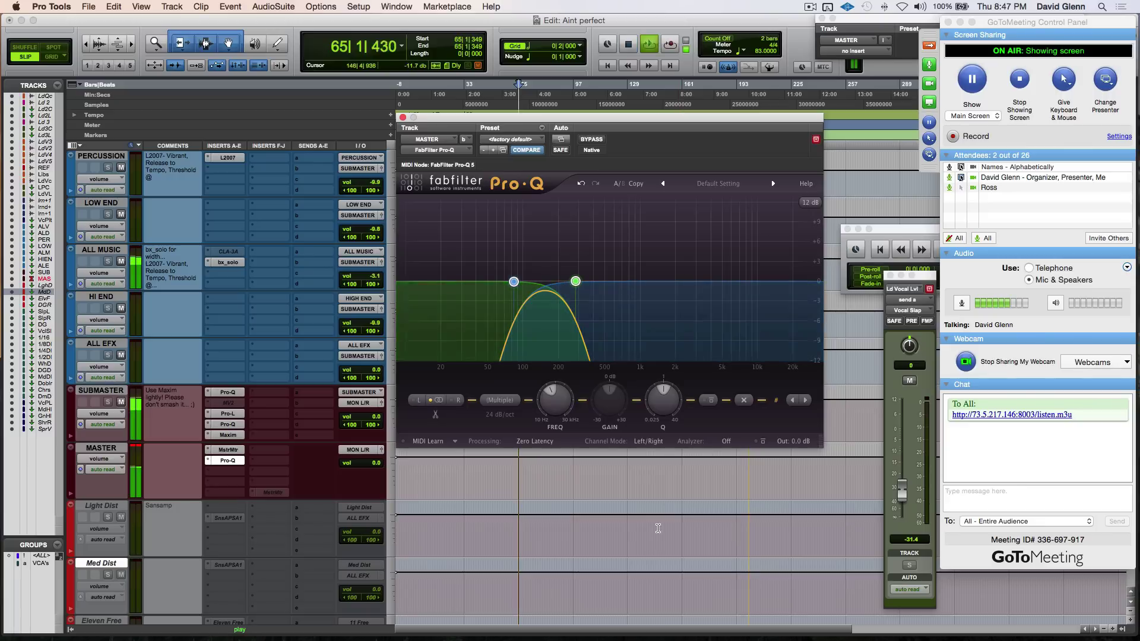
left_click(748, 586)
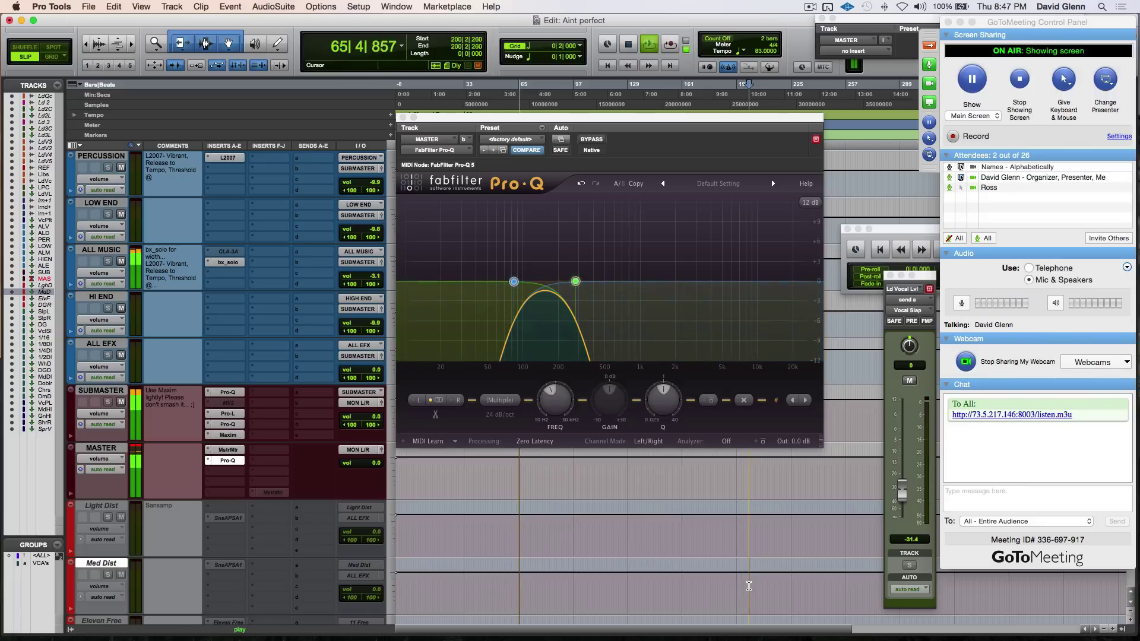
key("space")
key("space")
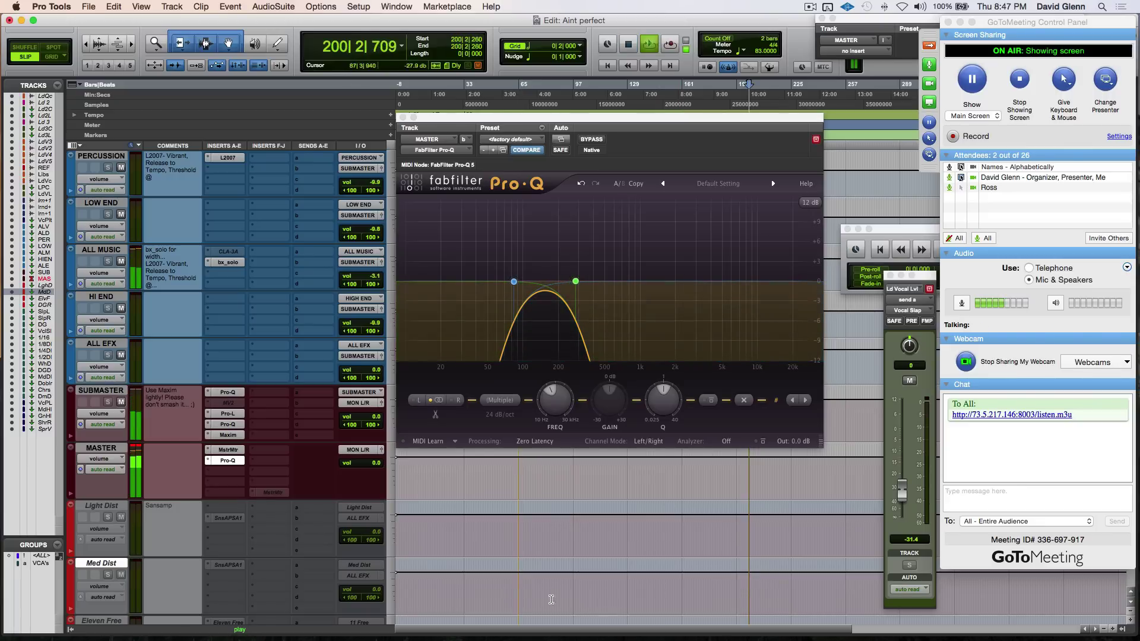
left_click(518, 584)
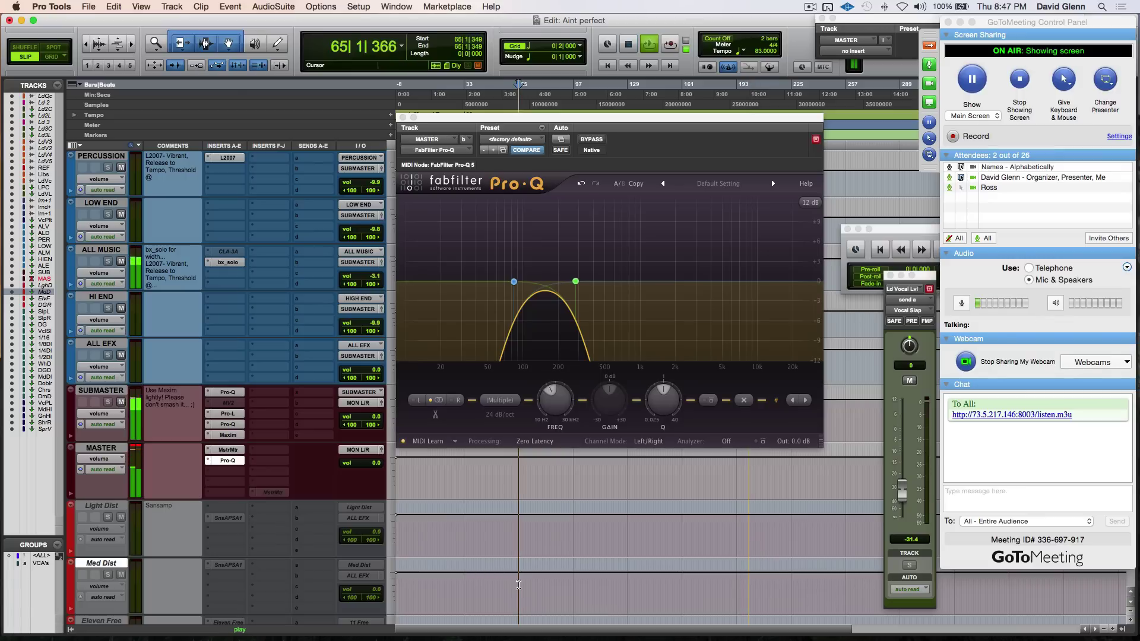
key("space")
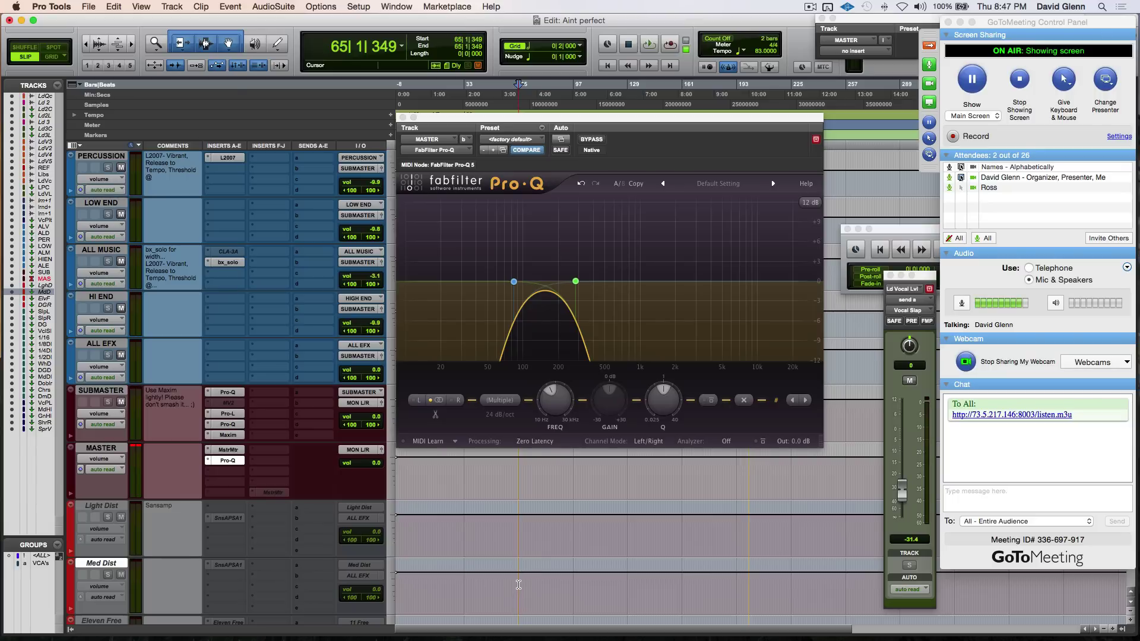
While the REF song plays from bar 200, raise the low cut slightly and shift both cuts up together until the high cut is about 410 Hz.
left_click(514, 283)
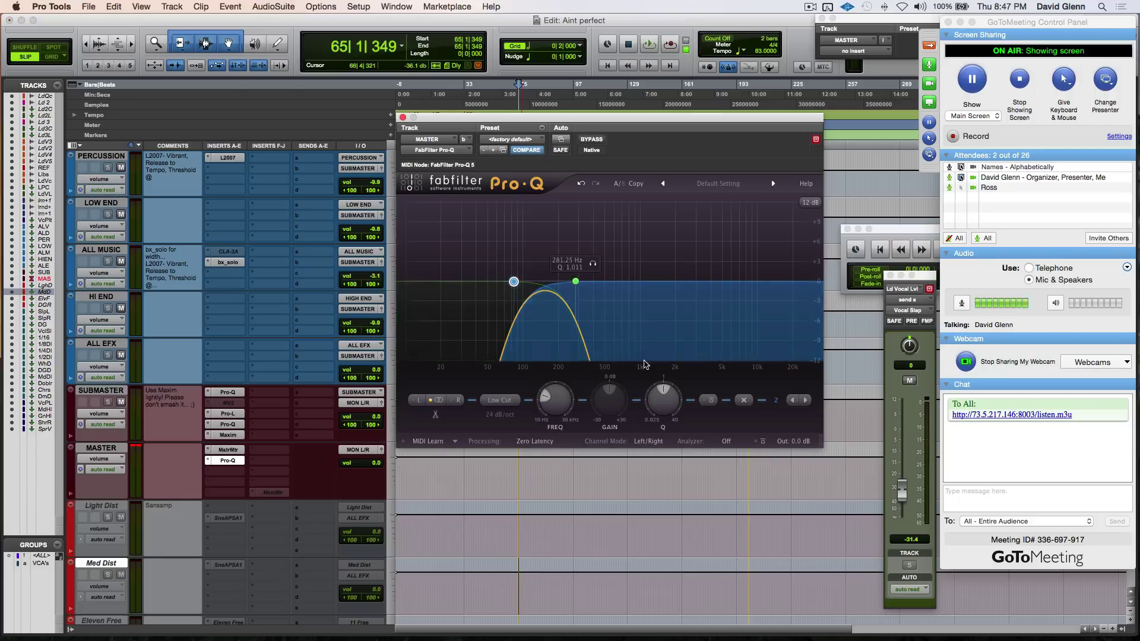
key("KP_Decimal")
key("KP_1")
key("KP_Decimal")
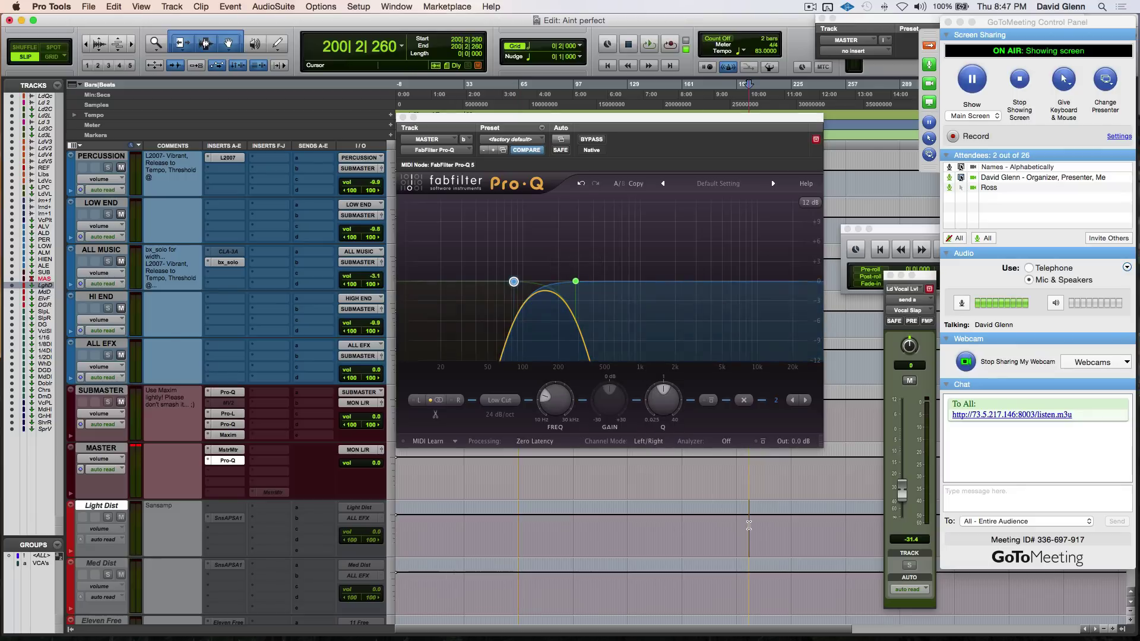
key("space")
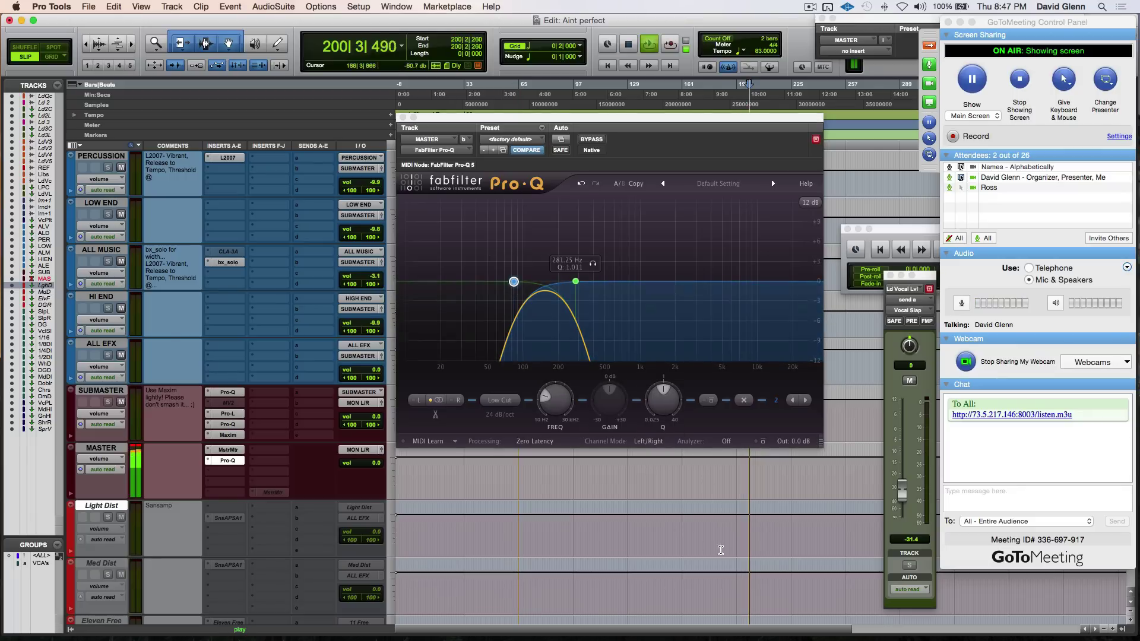
left_click_drag(558, 405, 560, 404)
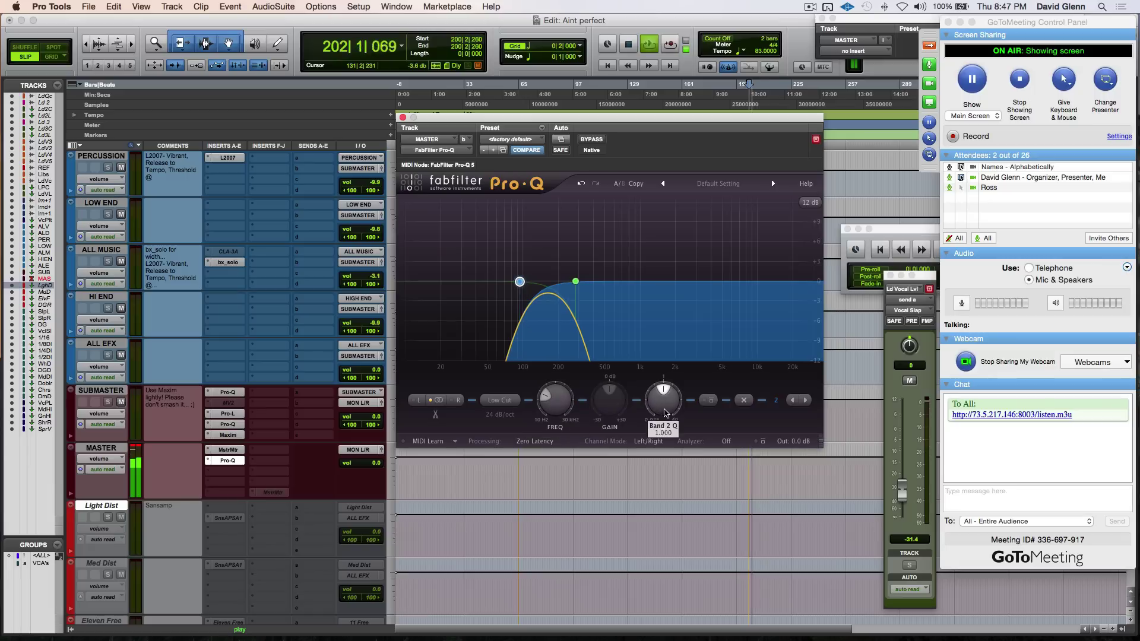
left_click_drag(480, 255, 633, 311)
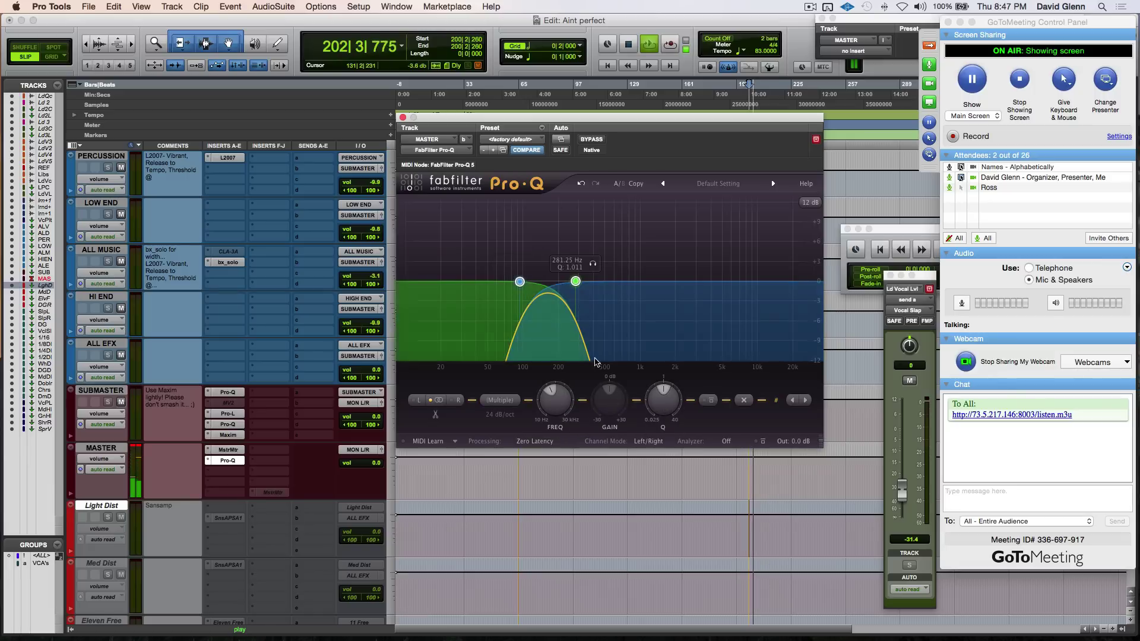
left_click_drag(555, 401, 552, 392)
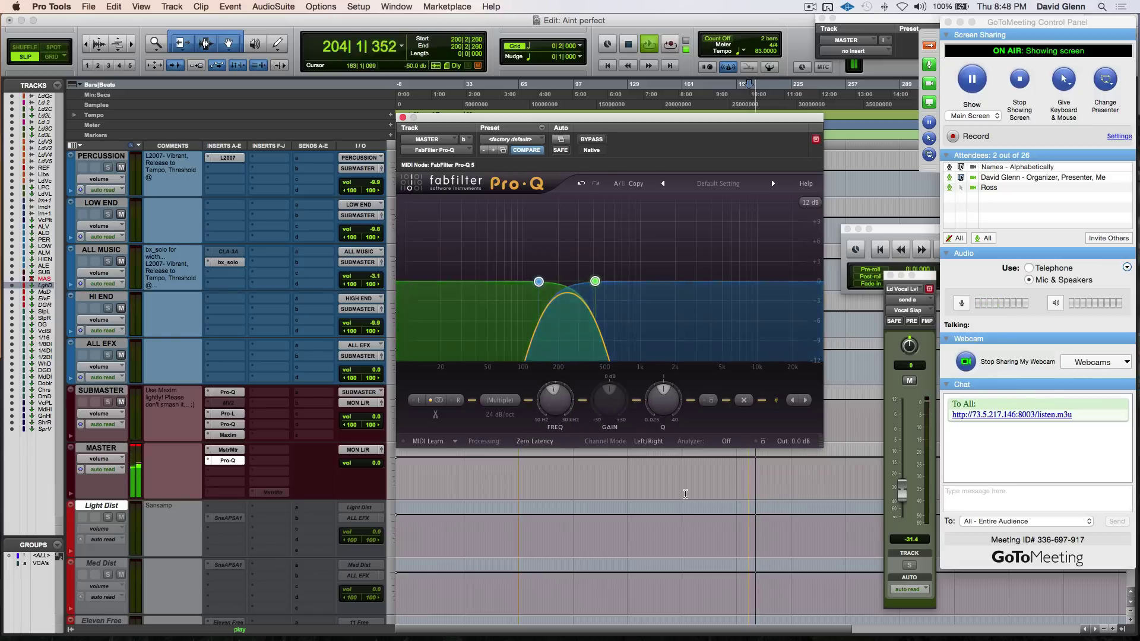
Audition the REF song from about bar 141, close the master EQ window and move the Location 1 marker back to about bar 139.
scroll(686, 494, "up", 10)
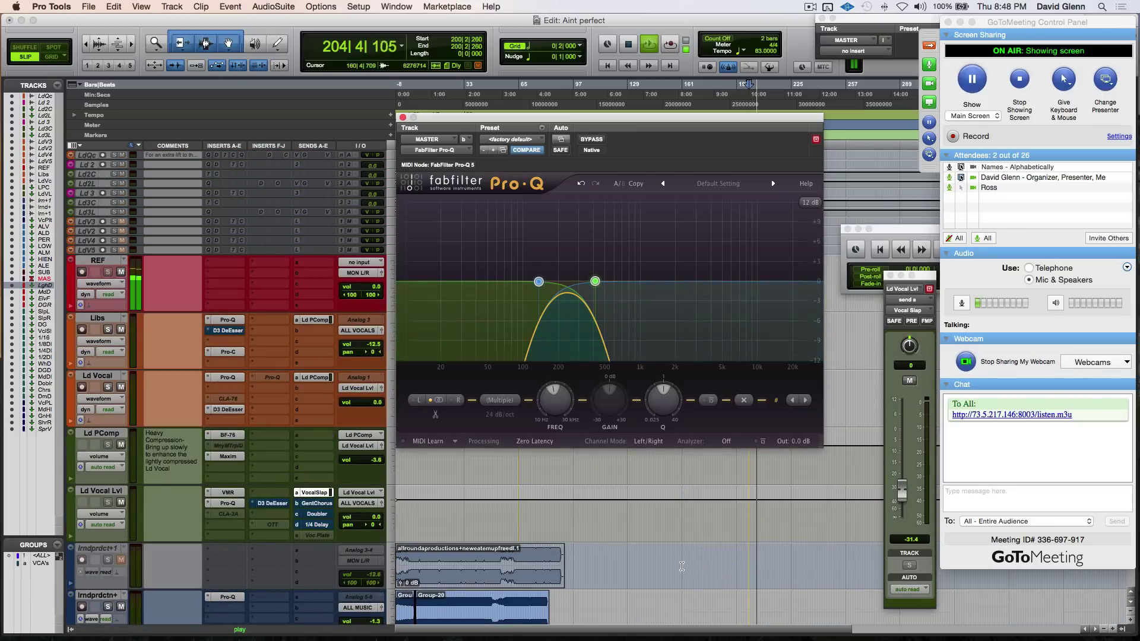
left_click(649, 569)
left_click(648, 552)
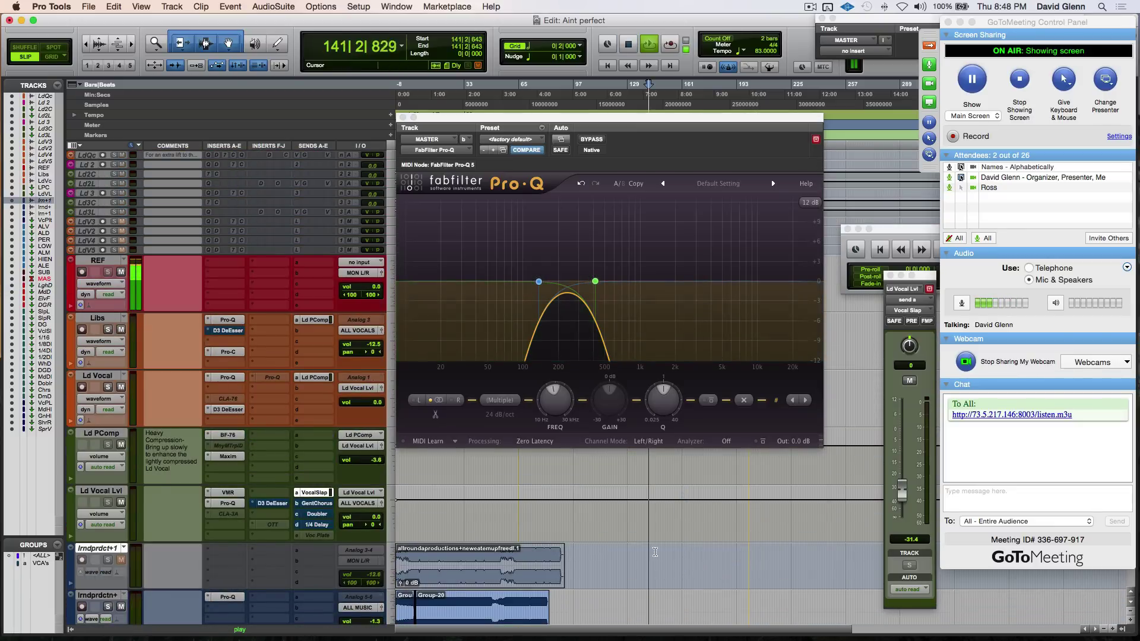
left_click(418, 123)
key("space")
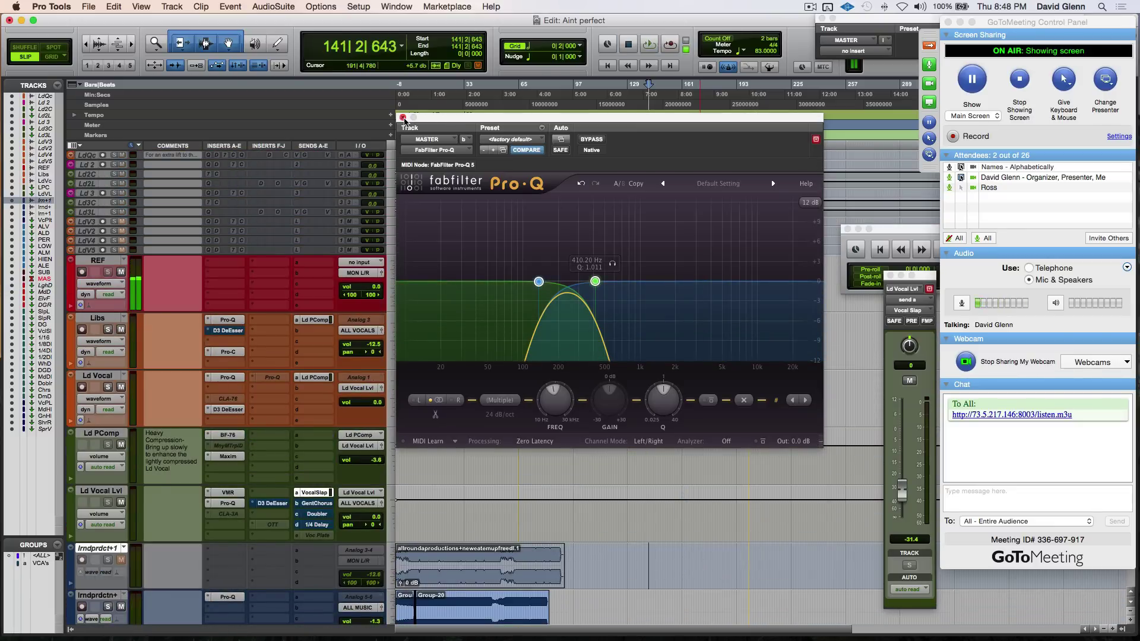
left_click(402, 118)
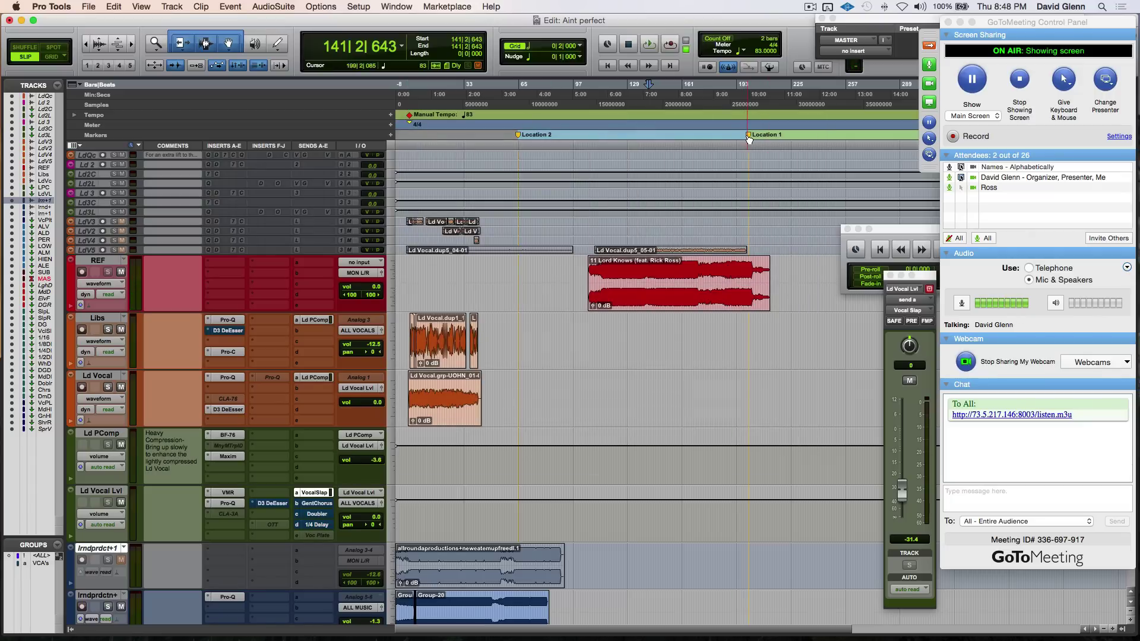
left_click_drag(749, 138, 647, 139)
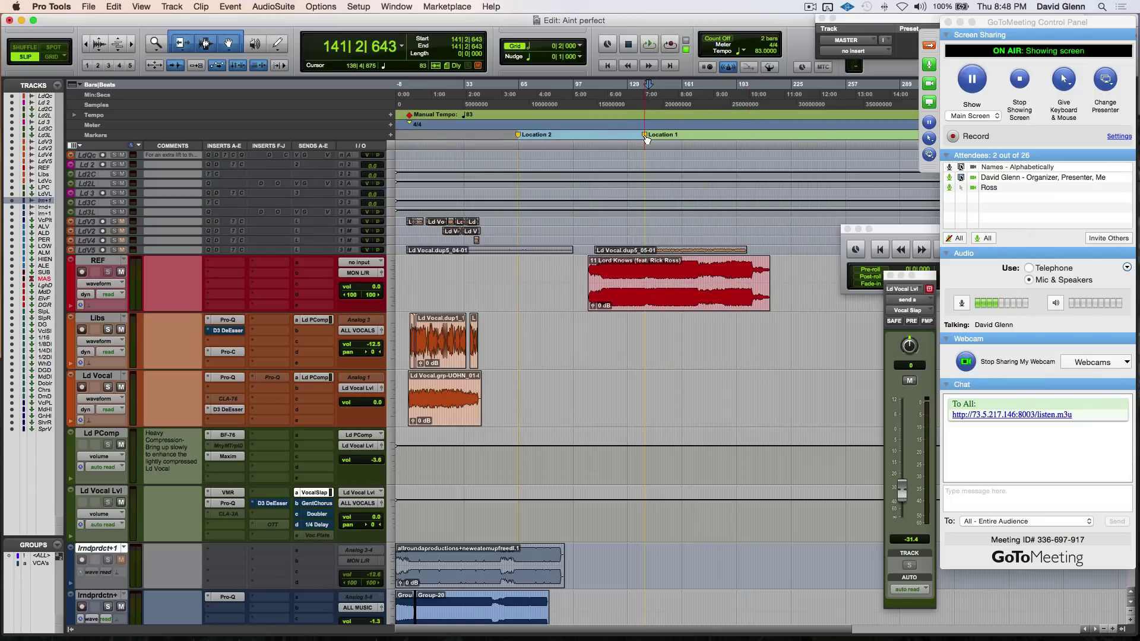
Play the REF song from about bar 141 against the mix and add a marker in the mix at about bar 17.
key("space")
scroll(669, 429, "down", 15)
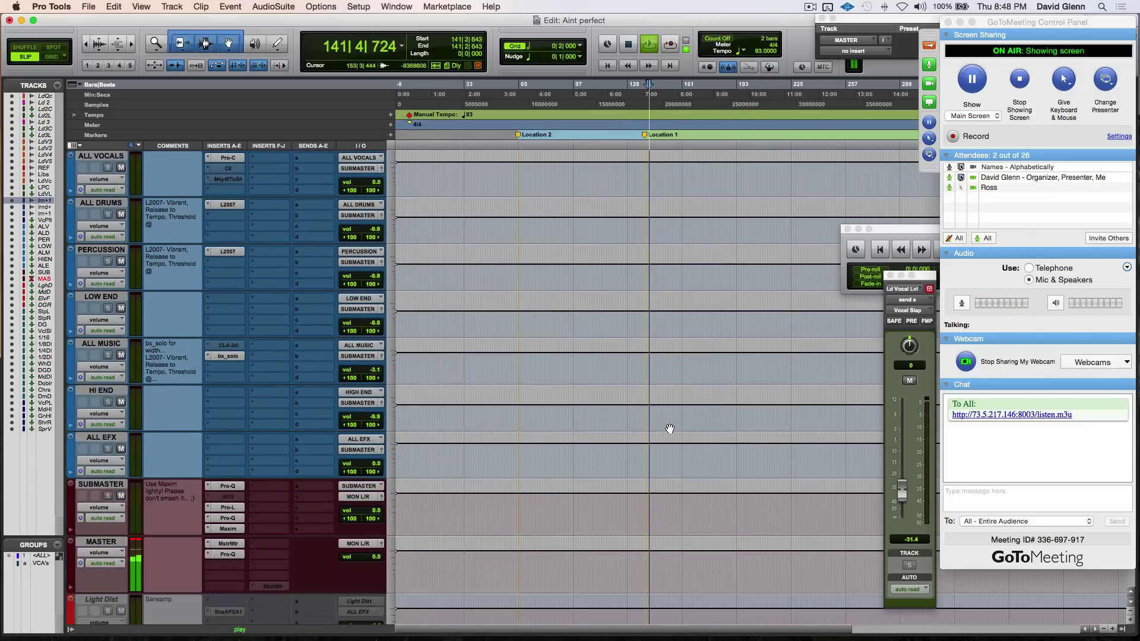
scroll(670, 429, "down", 10)
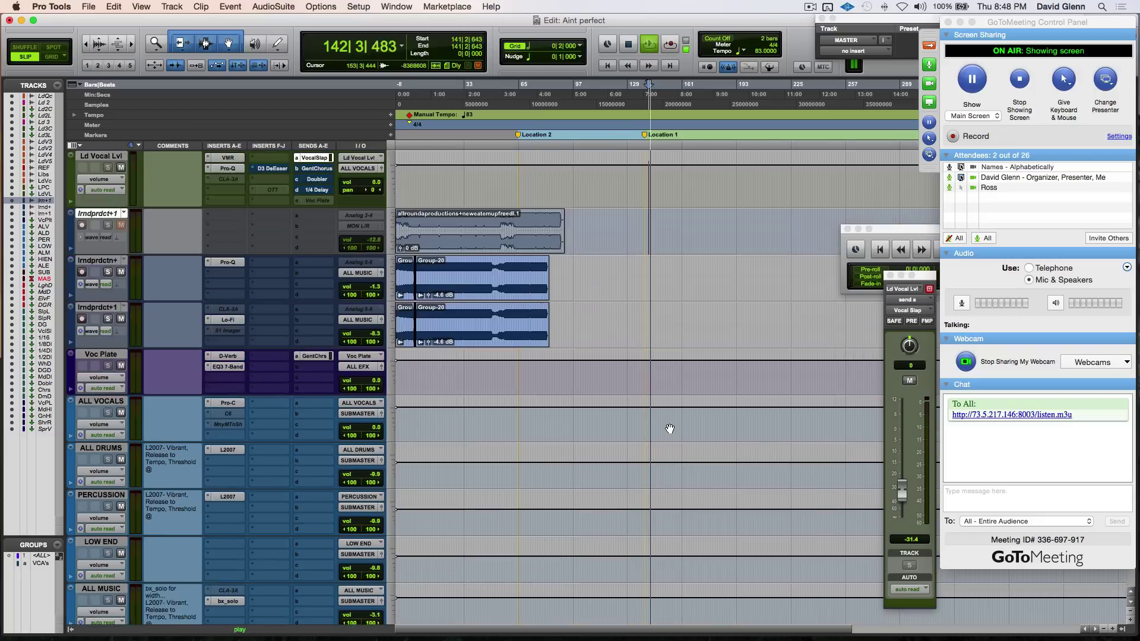
left_click(437, 276)
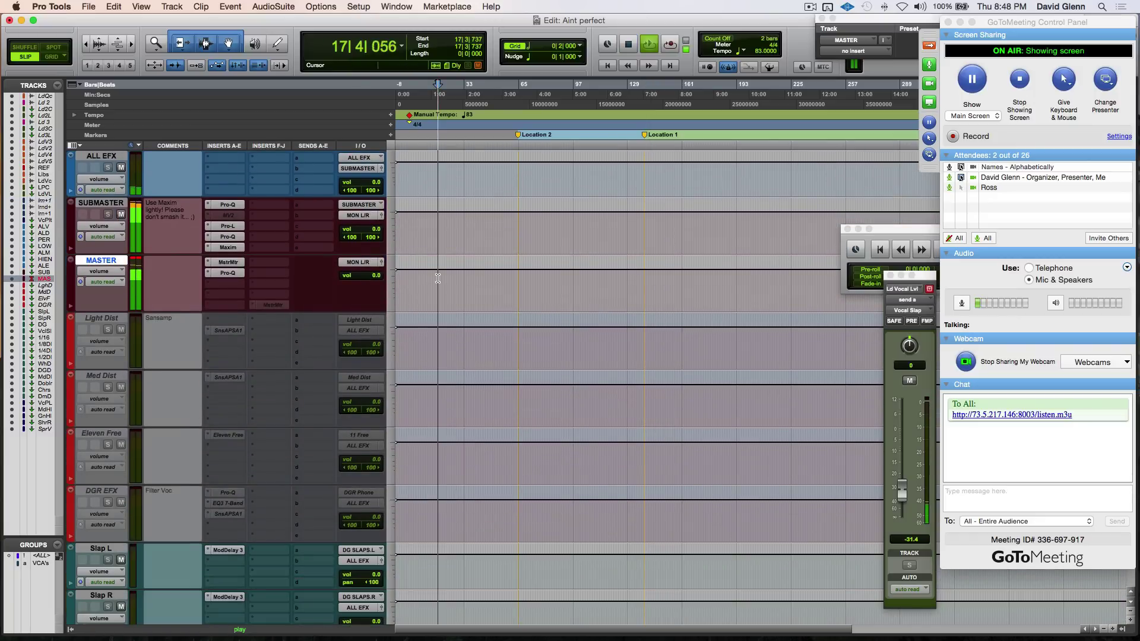
key("KP_Enter")
key("Return")
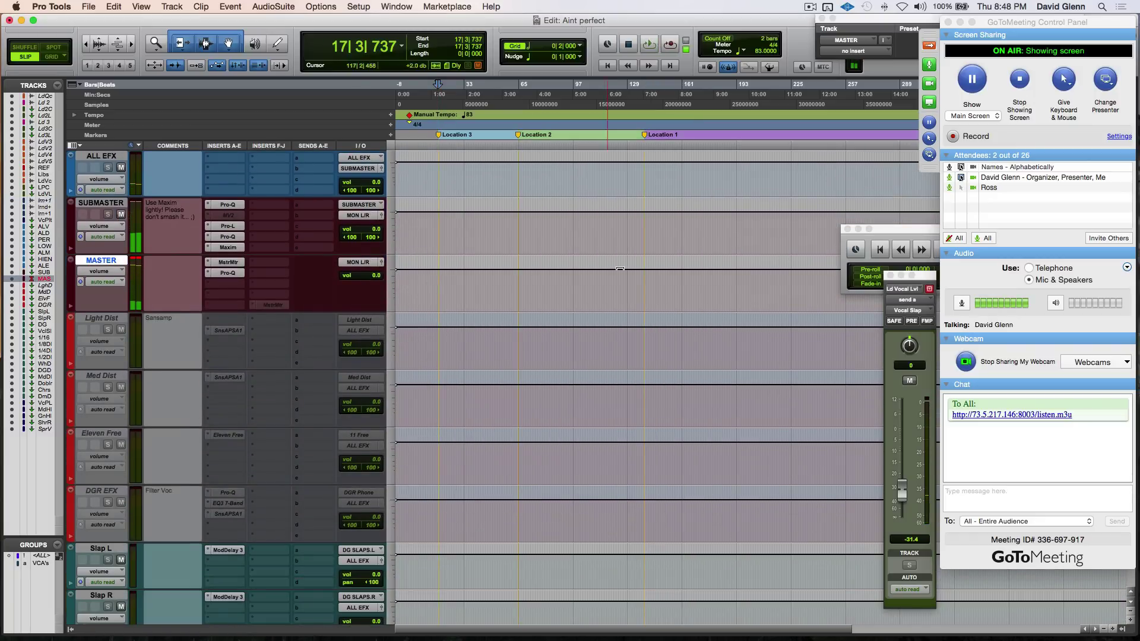
Compare the mix from about bar 18 with the REF song from about bar 139.
key("space")
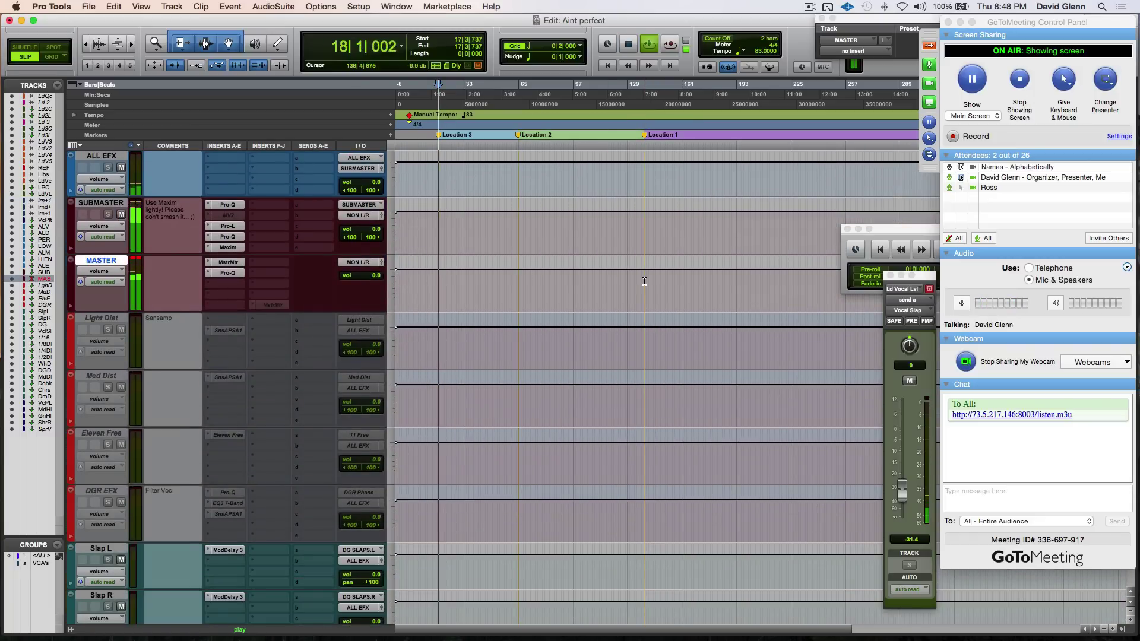
left_click(644, 282)
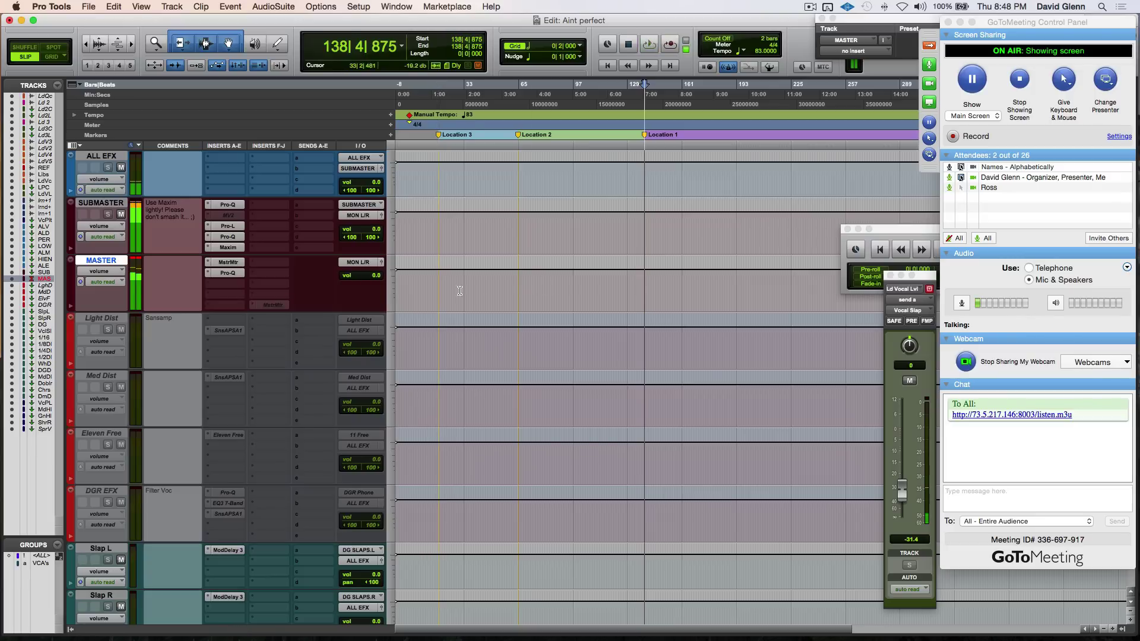
left_click(439, 281)
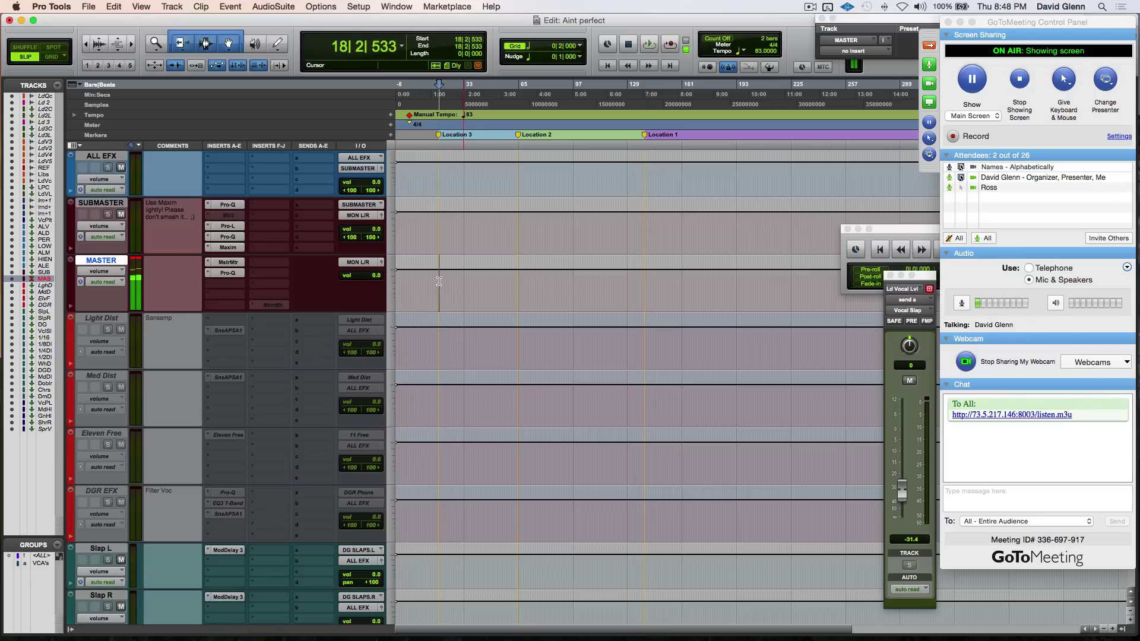
key("space")
Open the Pro-Q on the Ld Vocal Lvl track and audition the mix from bar 18 with its spectrum shown.
scroll(439, 282, "up", 15)
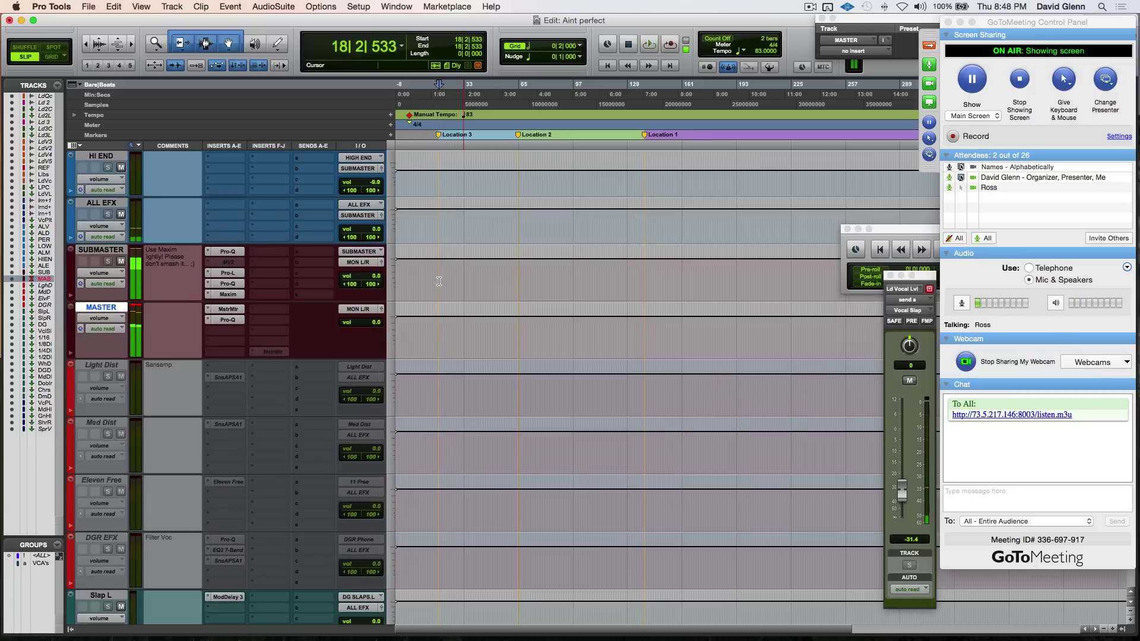
scroll(439, 282, "up", 4)
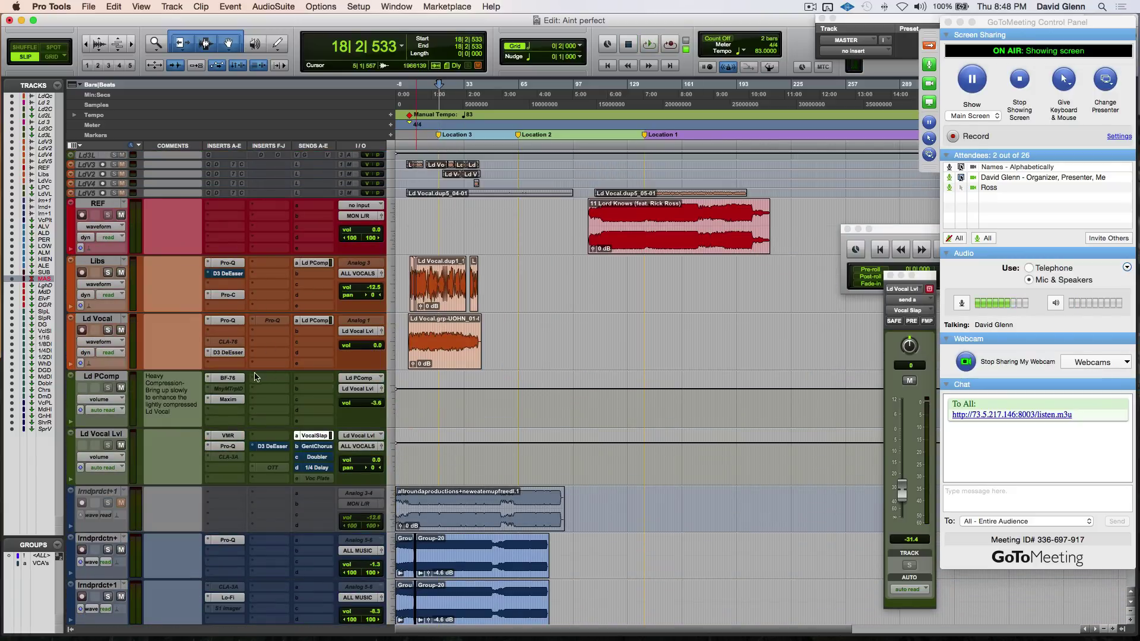
key("space")
left_click(227, 446)
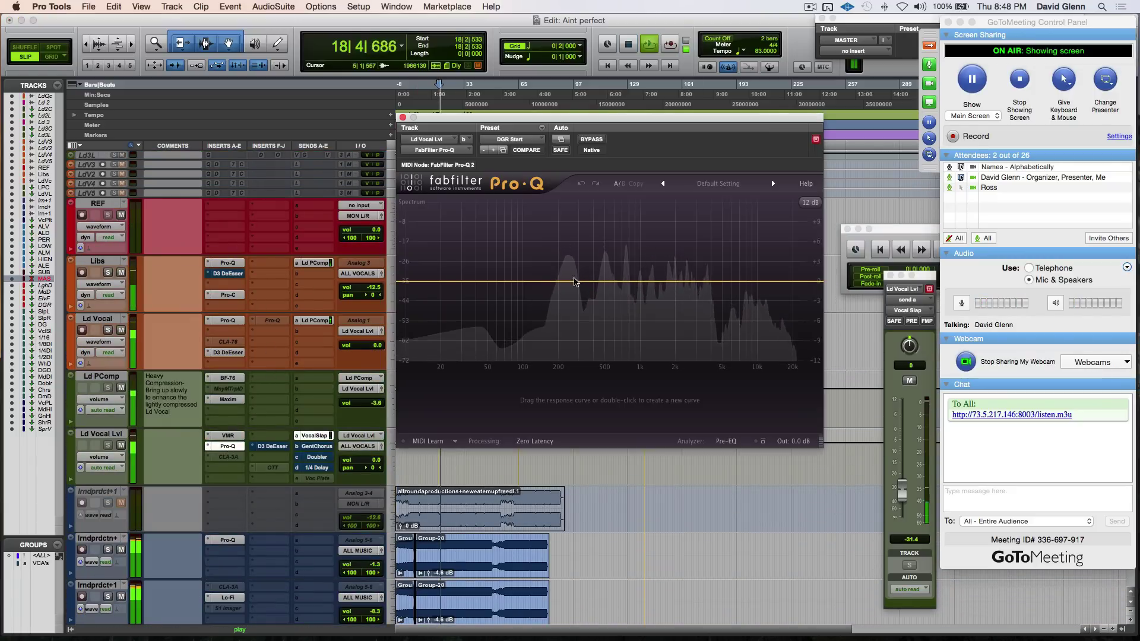
key("space")
left_click(126, 434)
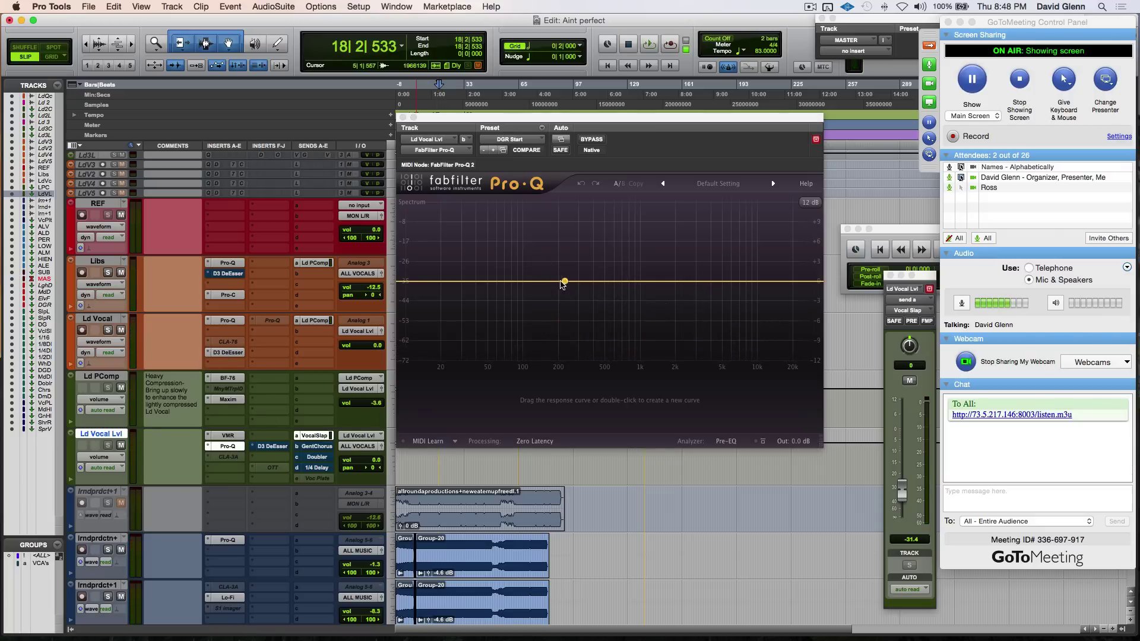
Add a bell cut to the Ld Vocal Lvl EQ at about 233 Hz, with about -4.2 dB gain and a Q of about 1.9.
key("space")
left_click_drag(564, 282, 566, 309)
scroll(573, 273, "up", 10)
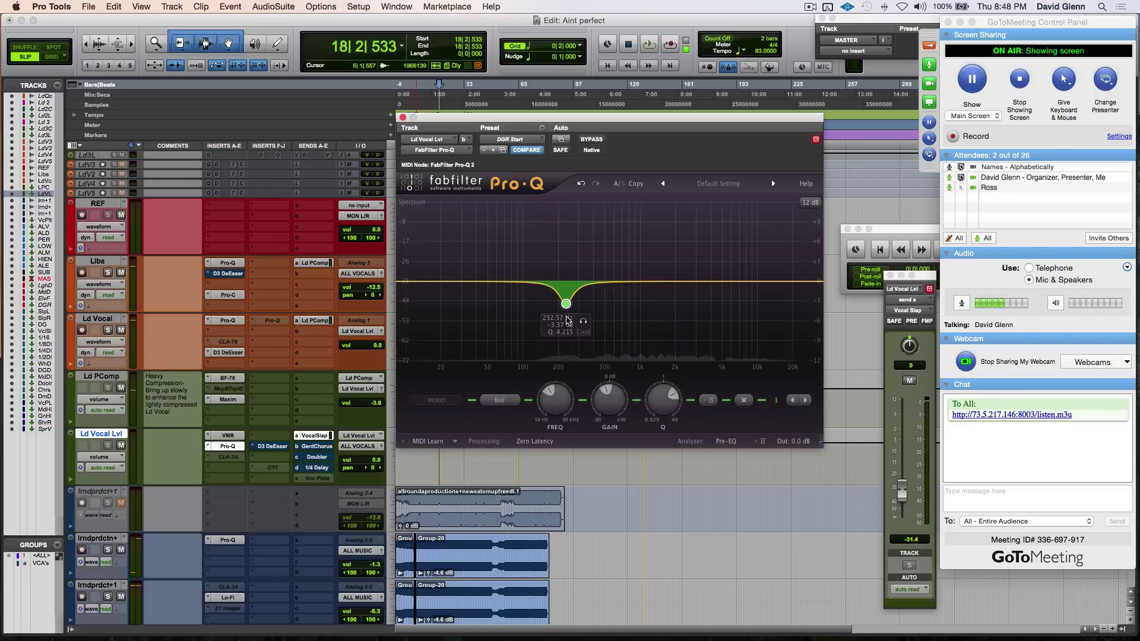
key("space")
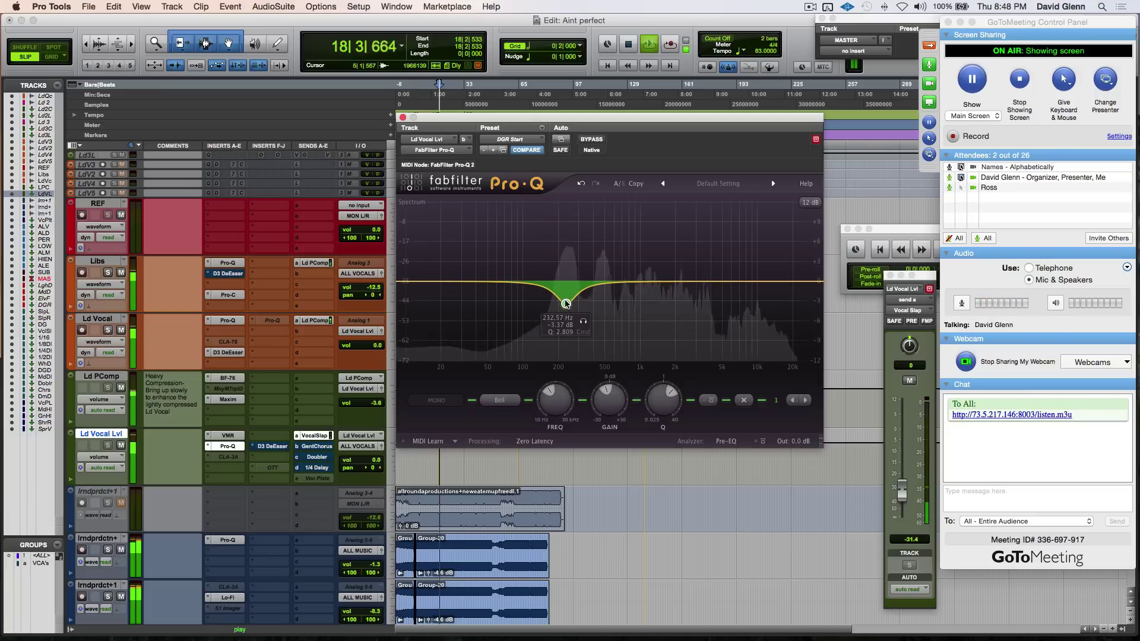
left_click_drag(566, 316, 566, 321)
scroll(567, 324, "down", 3)
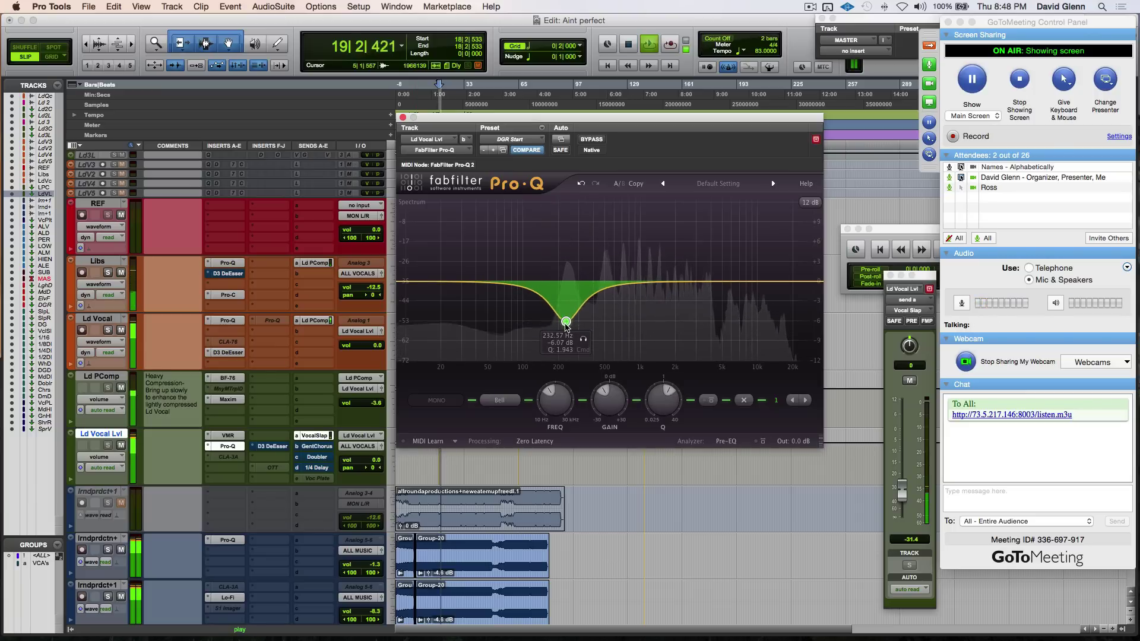
left_click_drag(566, 321, 564, 313)
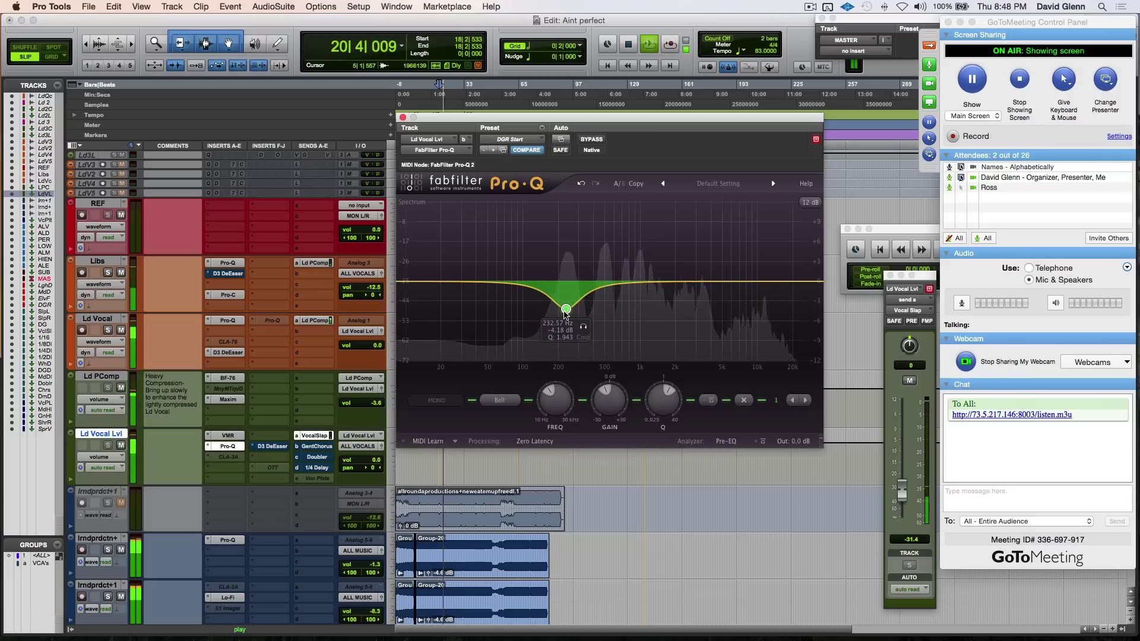
Compare the REF song from about bar 139 with the mix from bar 18, and close the Ld Vocal Lvl EQ window.
left_click(645, 547)
scroll(645, 548, "down", 3)
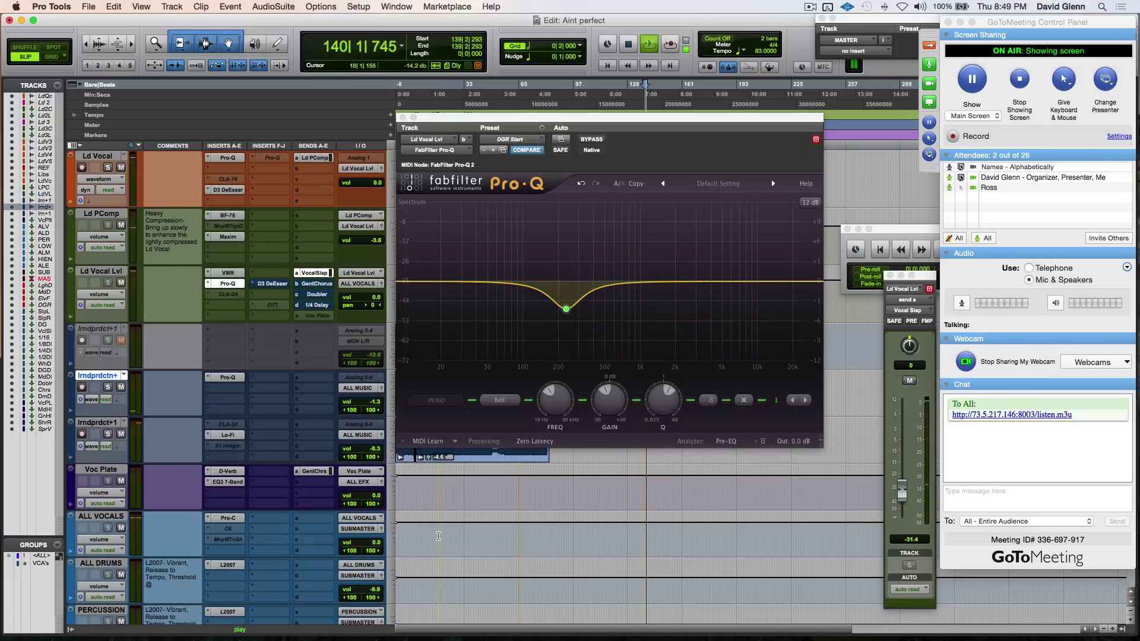
left_click(438, 536)
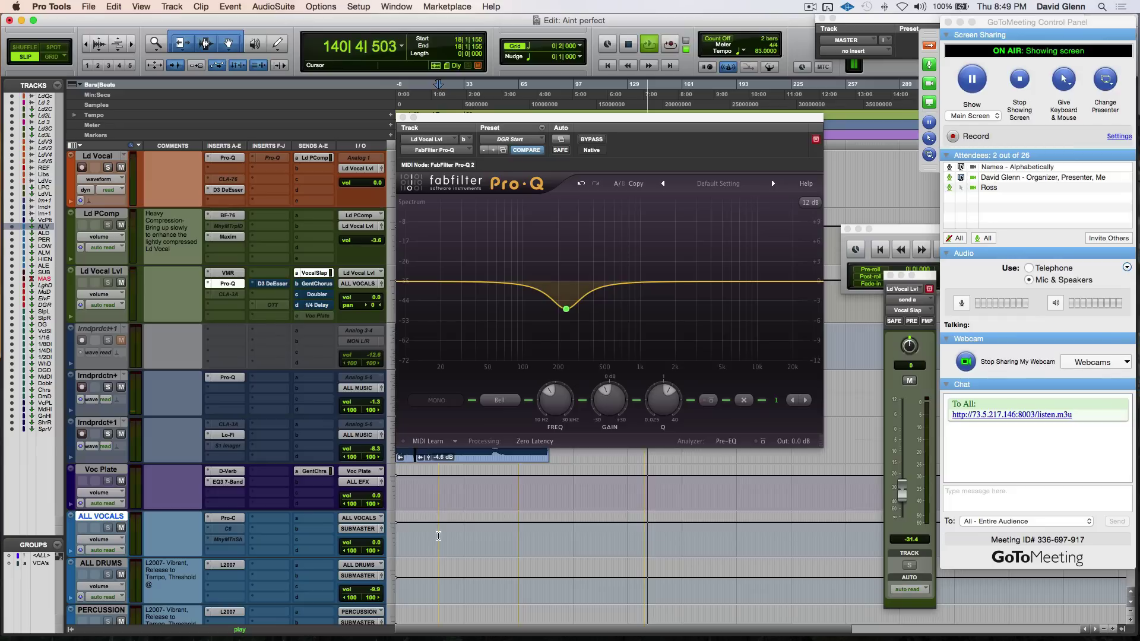
key("space")
key("space")
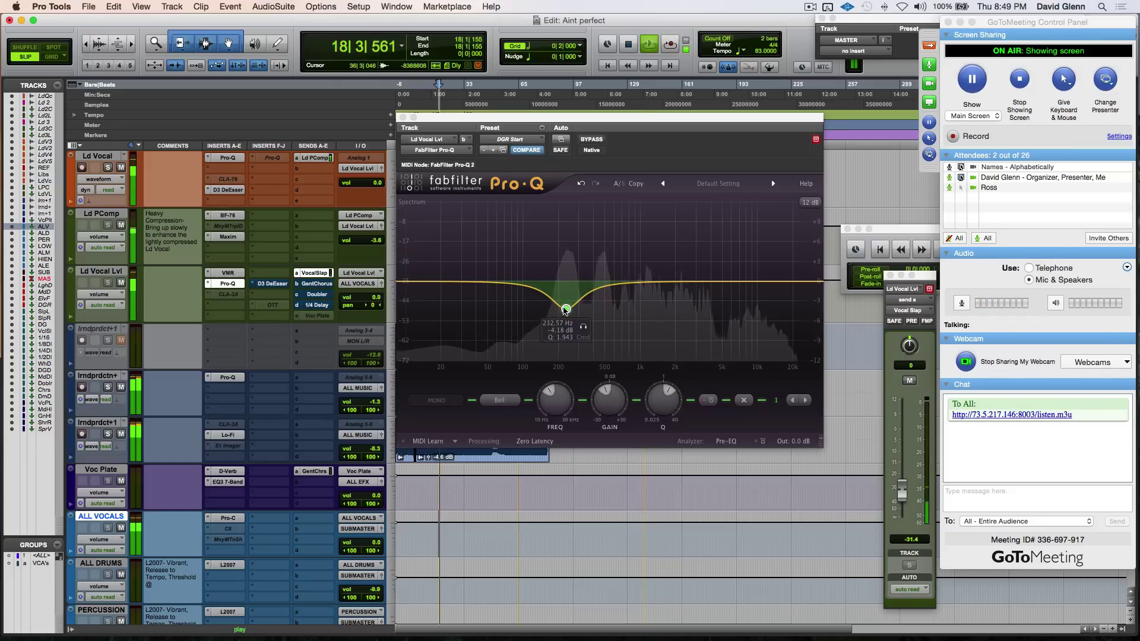
key("space")
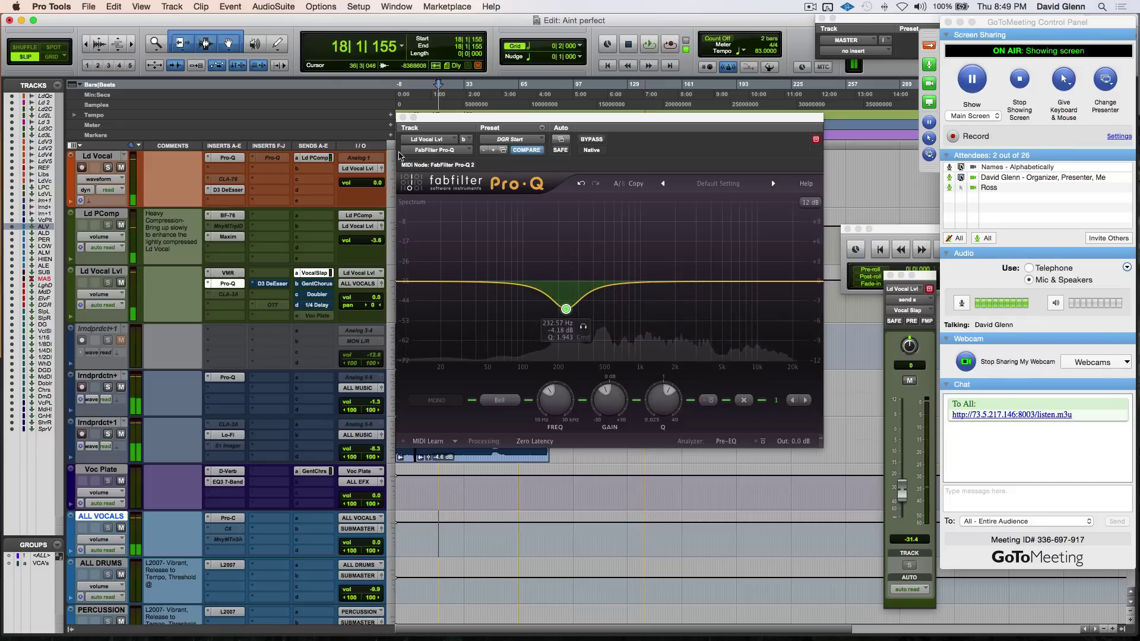
left_click(402, 118)
Open the MASTER track's Pro-Q and shift both cuts down together until the low cut is about 100 Hz, with the mix playing from bar 18.
scroll(203, 406, "down", 3)
scroll(204, 406, "down", 10)
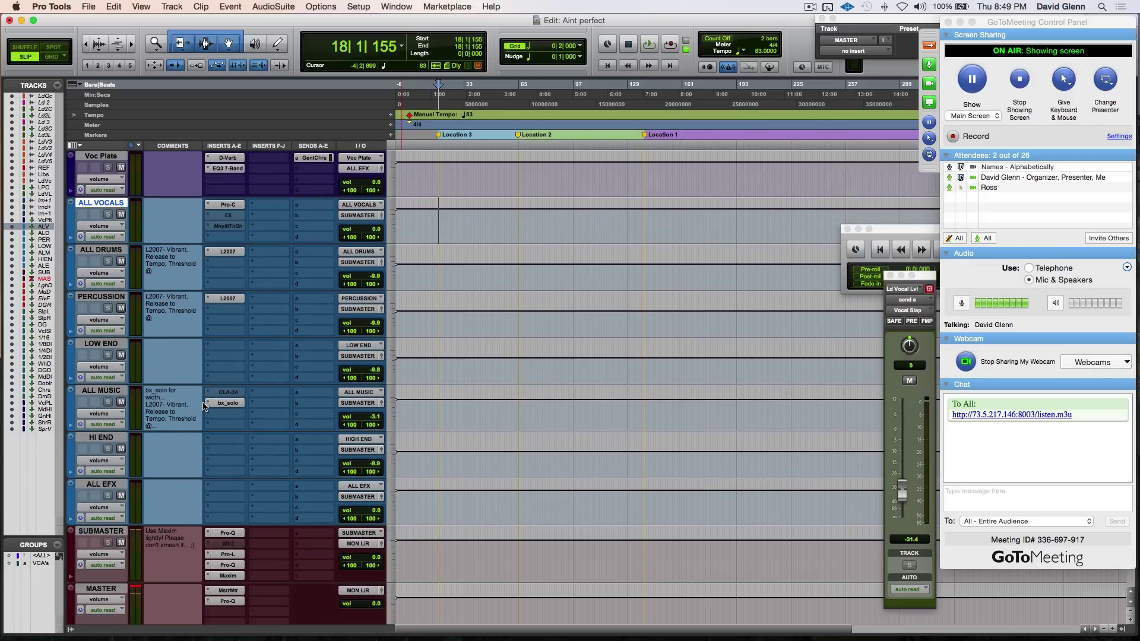
scroll(137, 555, "down", 3)
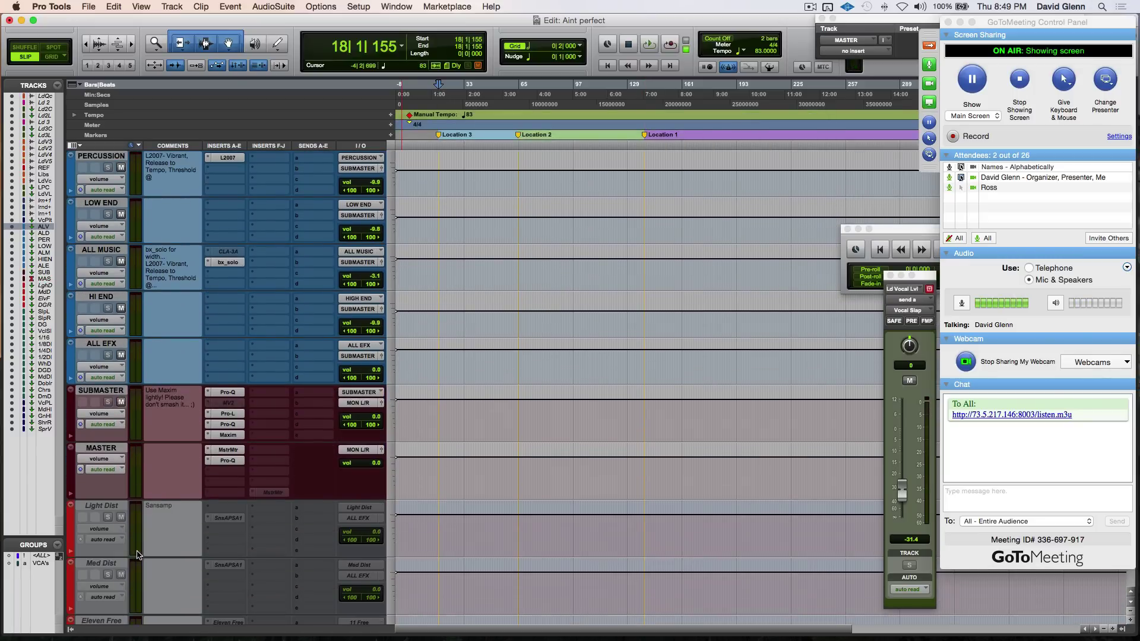
left_click(228, 461)
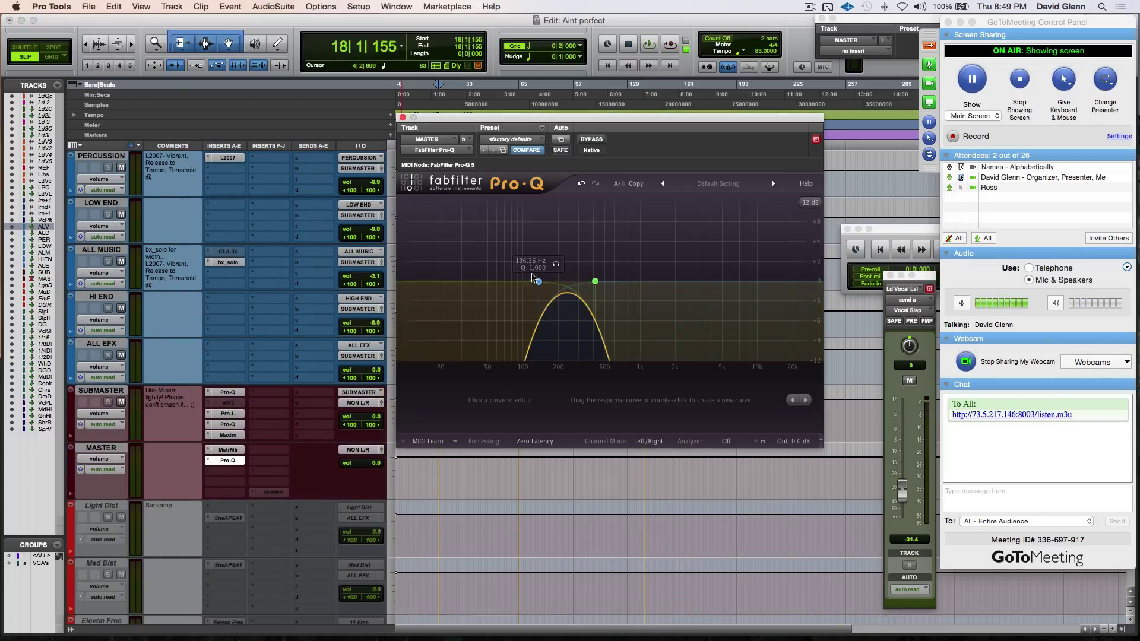
left_click_drag(506, 242, 642, 316)
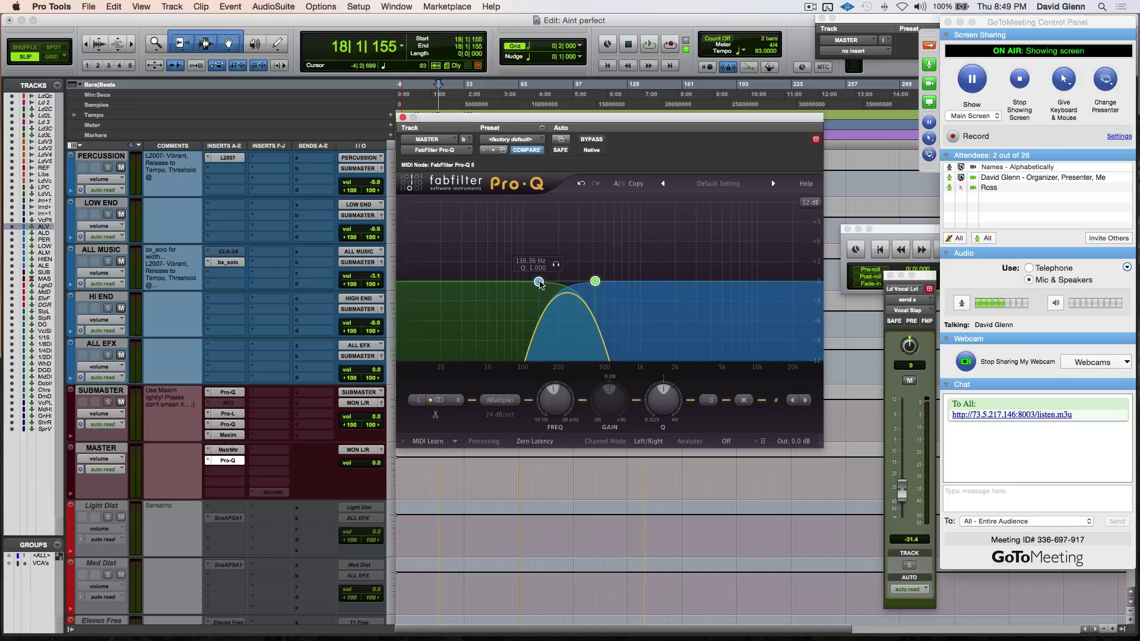
key("space")
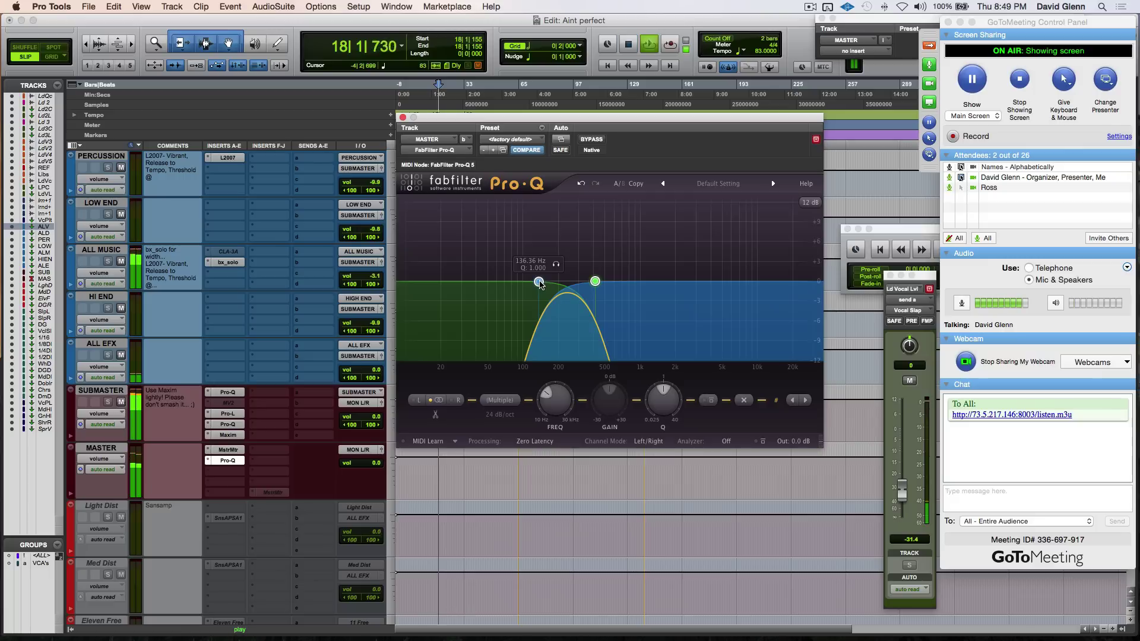
left_click_drag(539, 283, 523, 283)
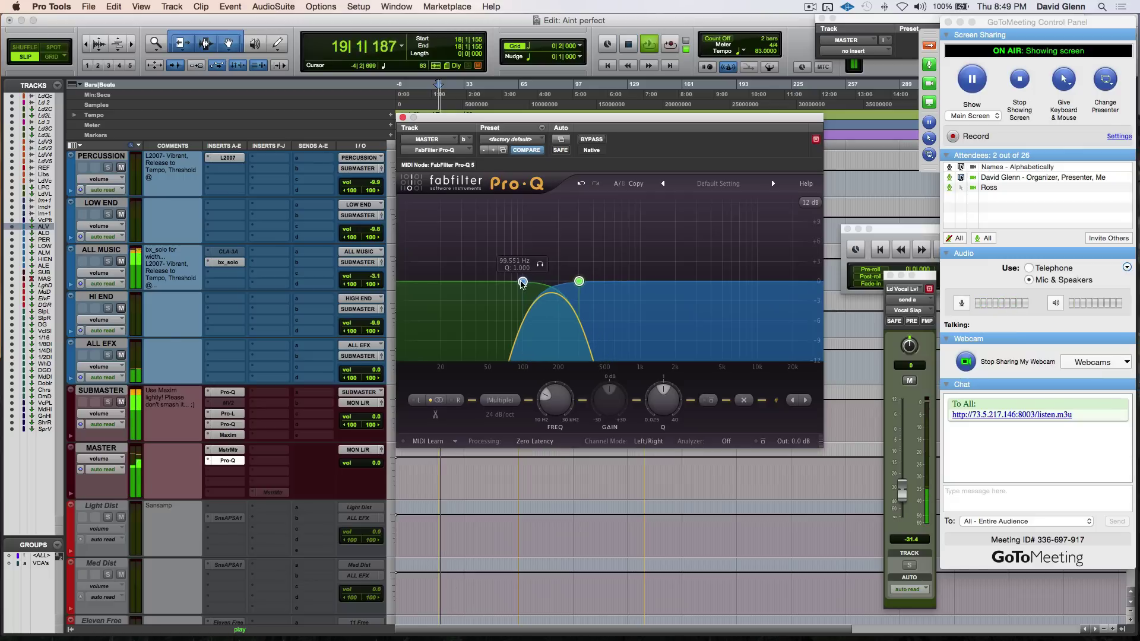
Compare the band between the master cuts in the REF song from about bar 139 and the mix from bar 18.
left_click(646, 480)
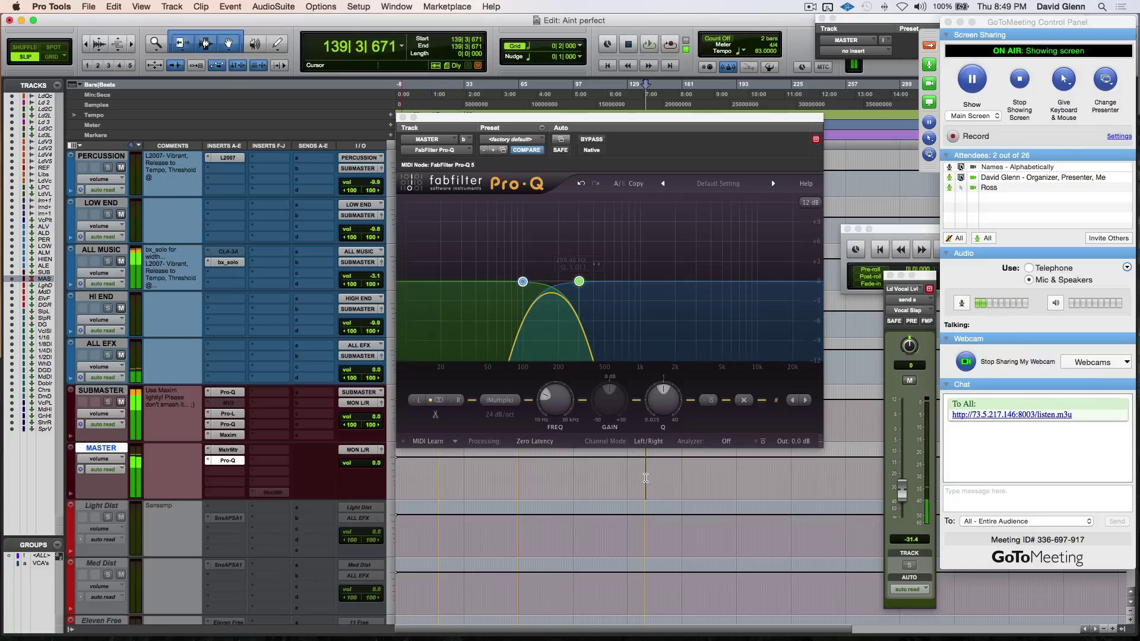
left_click(438, 525)
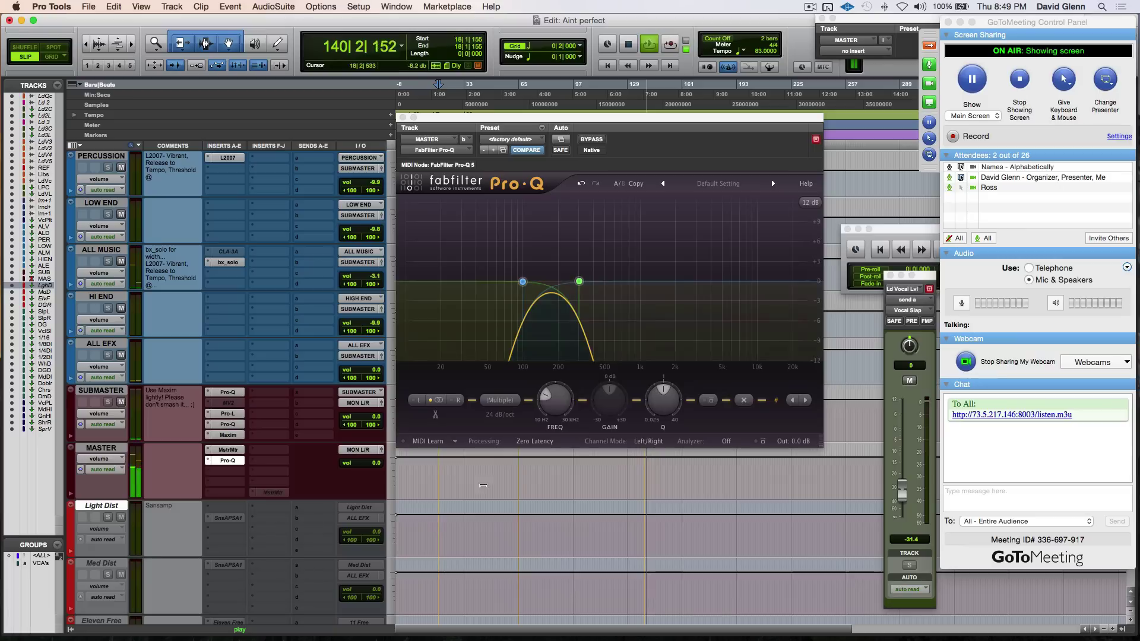
left_click(522, 282)
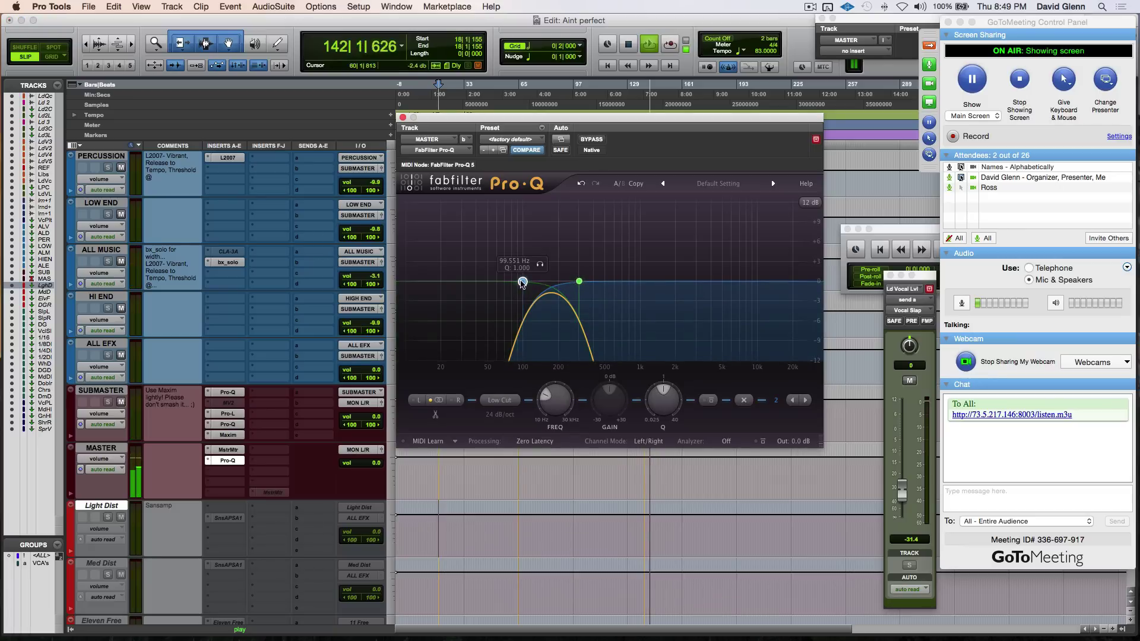
key("space")
scroll(296, 353, "up", 7)
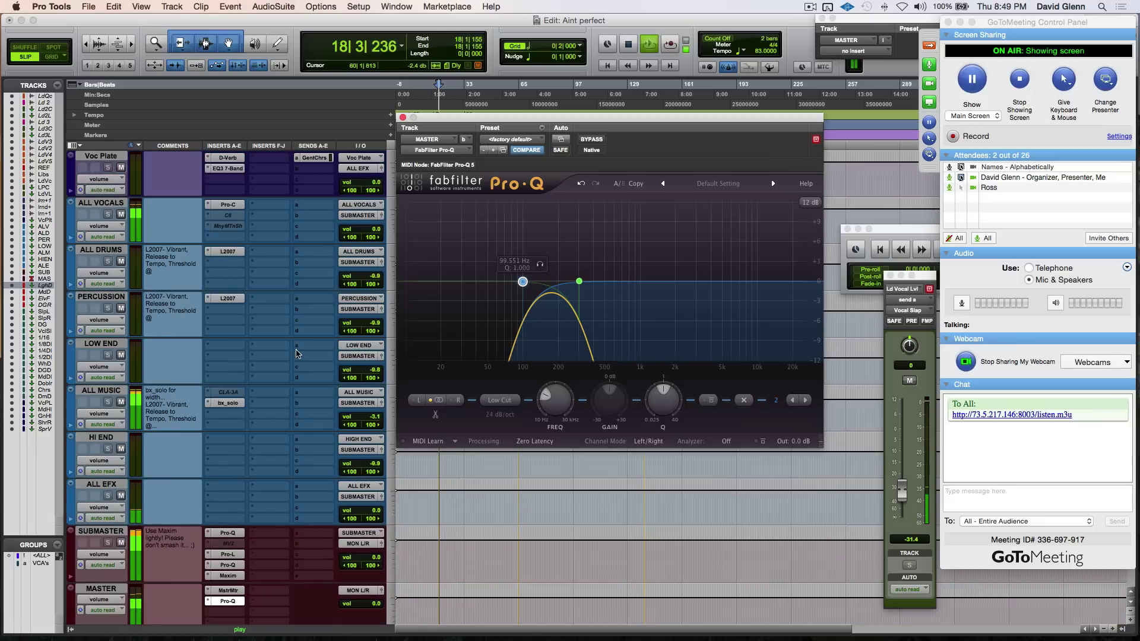
key("space")
Open the Pro-Q on the Ld Vocal Lvl track and add a 24 dB/oct low cut at about 125 Hz.
scroll(296, 353, "up", 5)
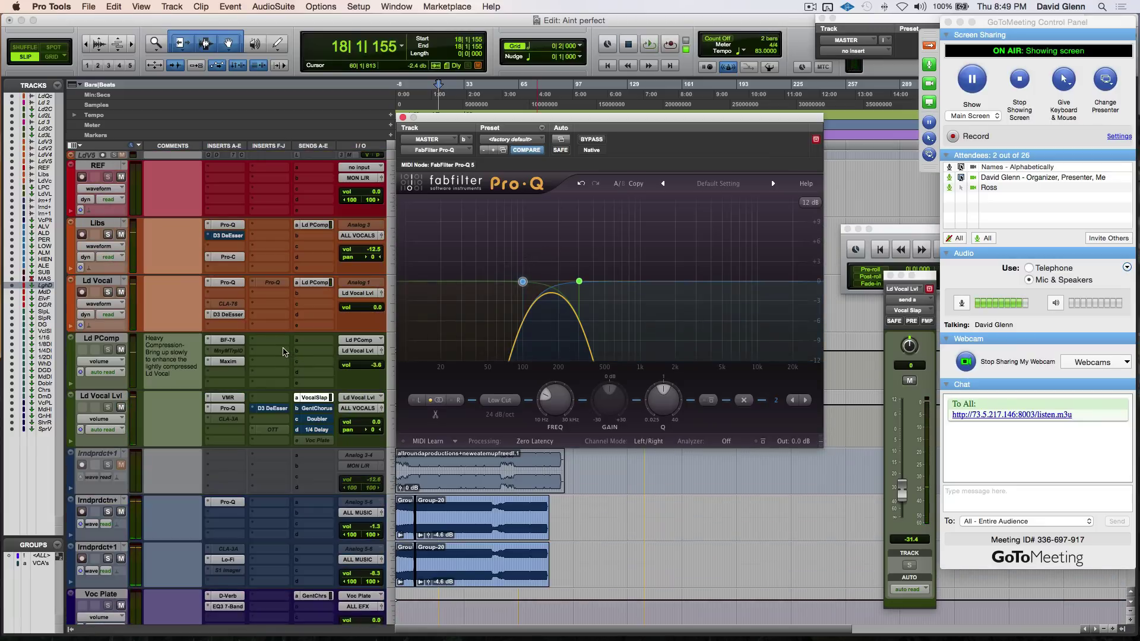
left_click(225, 409)
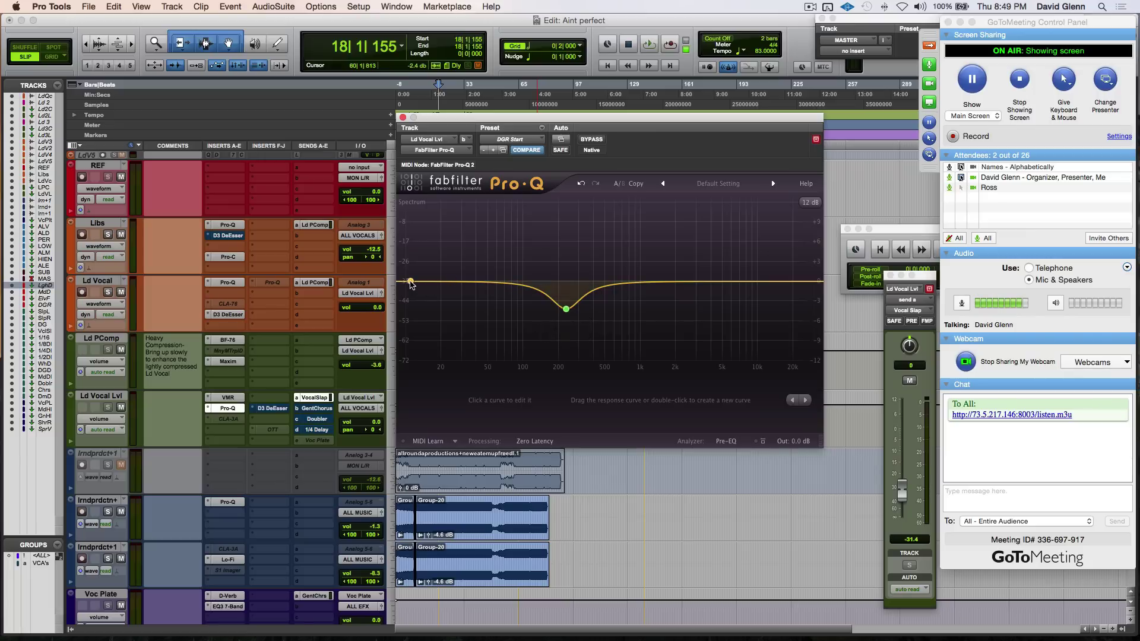
left_click_drag(404, 283, 535, 281)
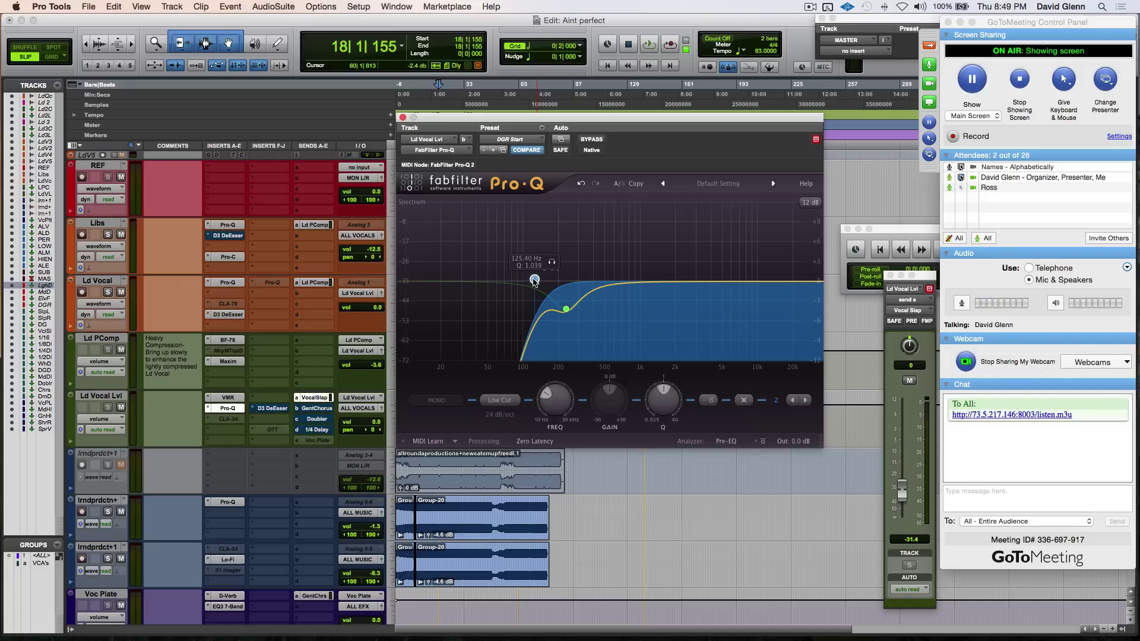
Compare the mix with the REF song, raise the Ld Vocal Lvl low cut to about 136 Hz and close its EQ window.
key("space")
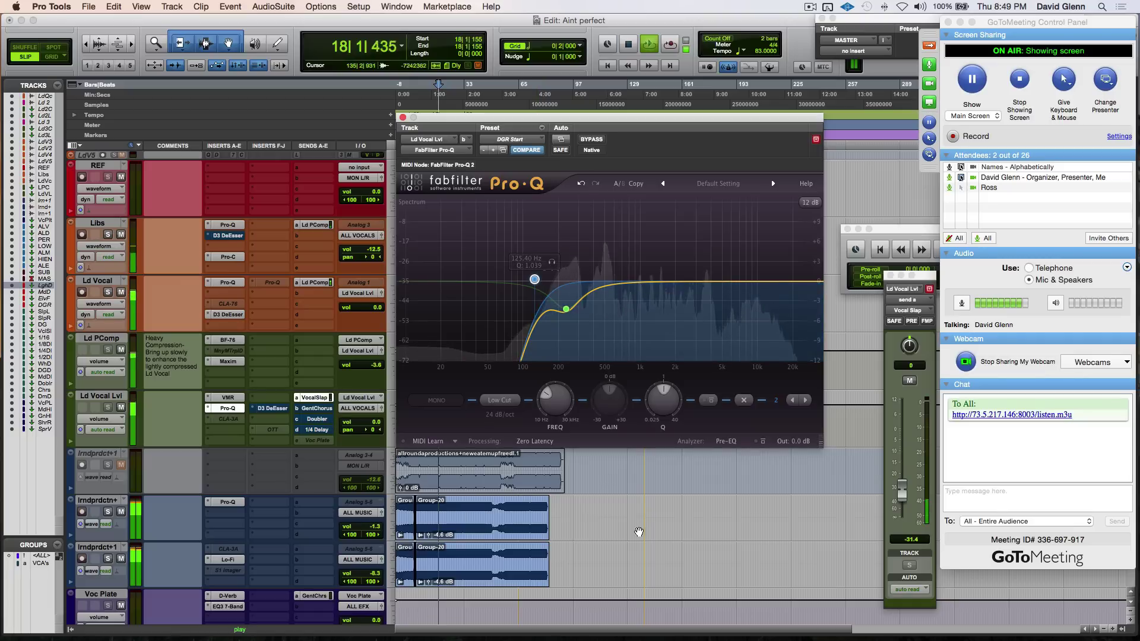
left_click(643, 512)
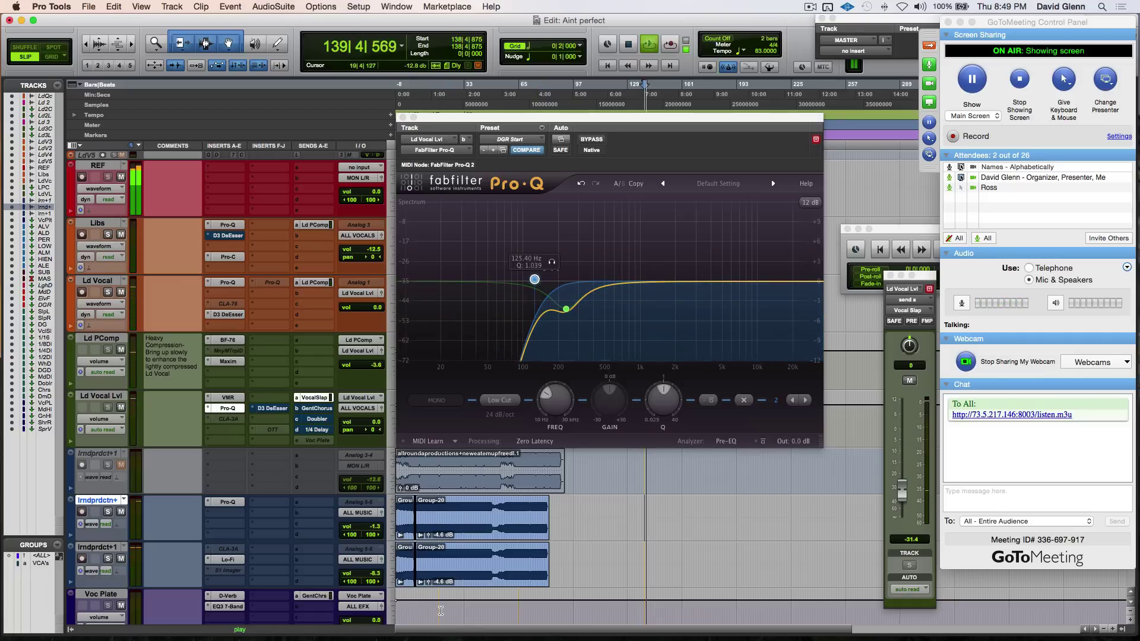
left_click(440, 611)
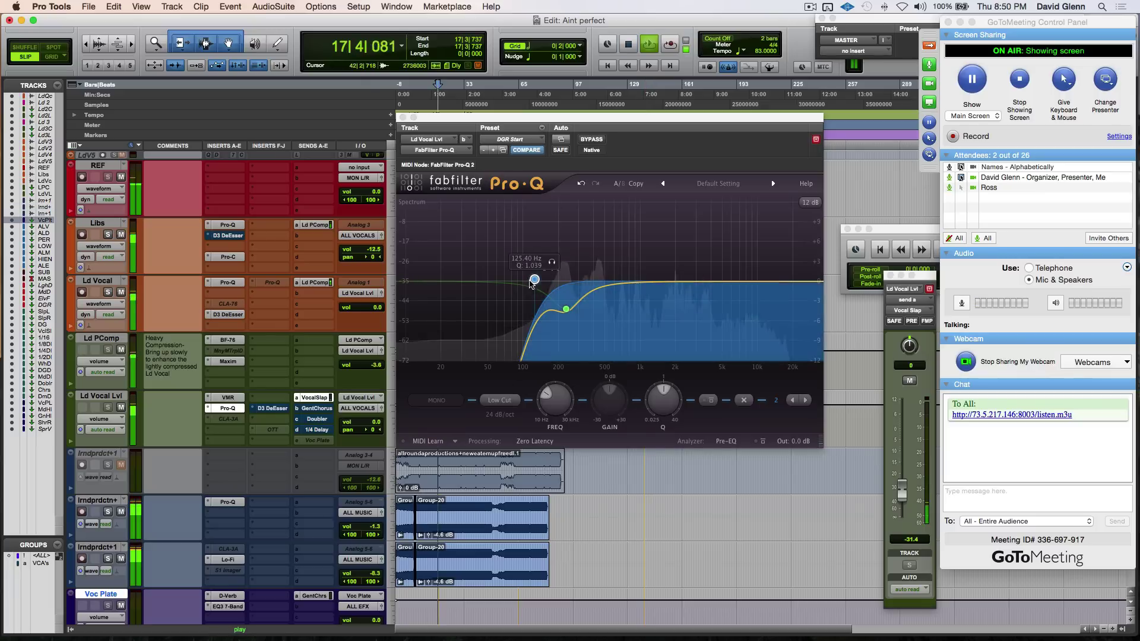
mouse_move(531, 283)
left_mouse_down()
mouse_move(561, 279)
mouse_move(539, 282)
left_mouse_up()
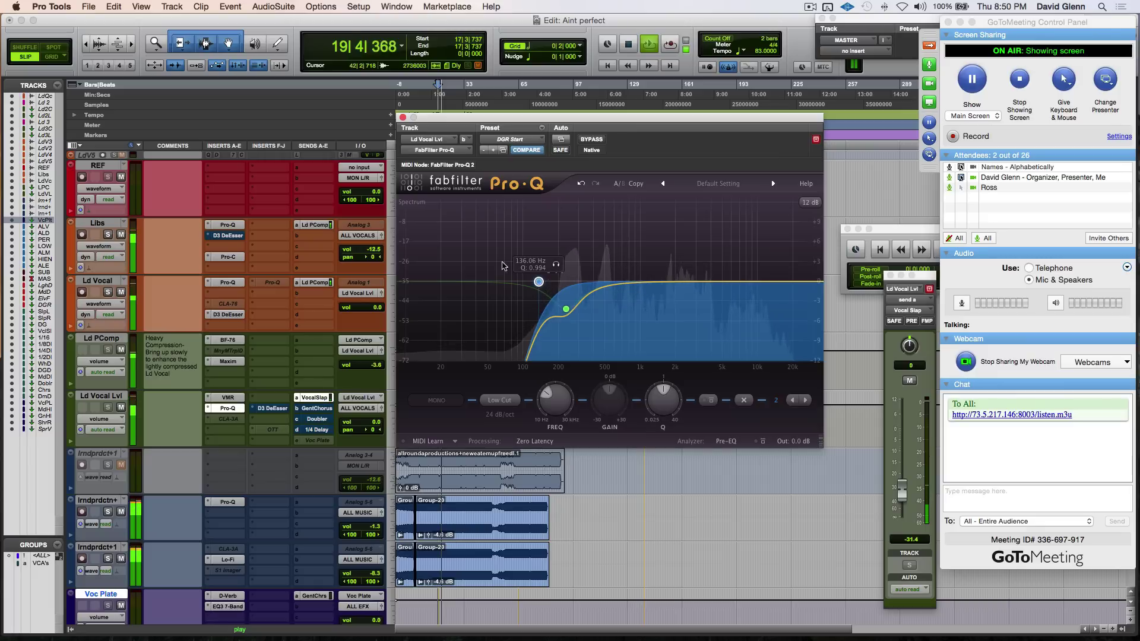
key("space")
left_click(403, 117)
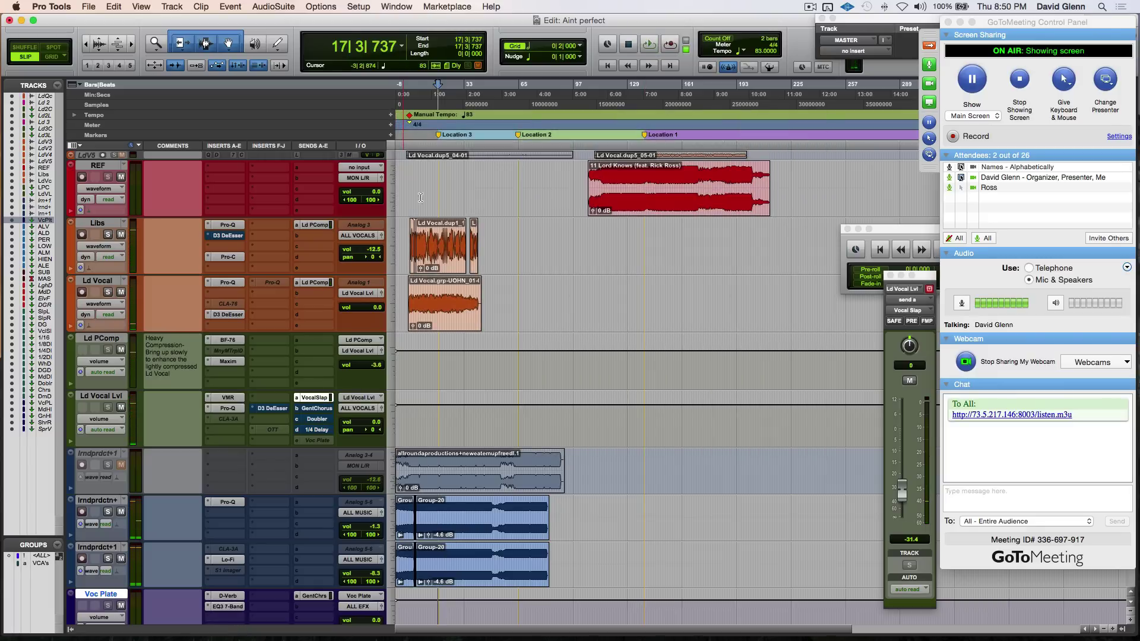
Play the REF song from about bar 139 and widen the master EQ's band by raising only the high cut to between 500 Hz and 1 kHz.
left_click(645, 419)
scroll(199, 482, "down", 15)
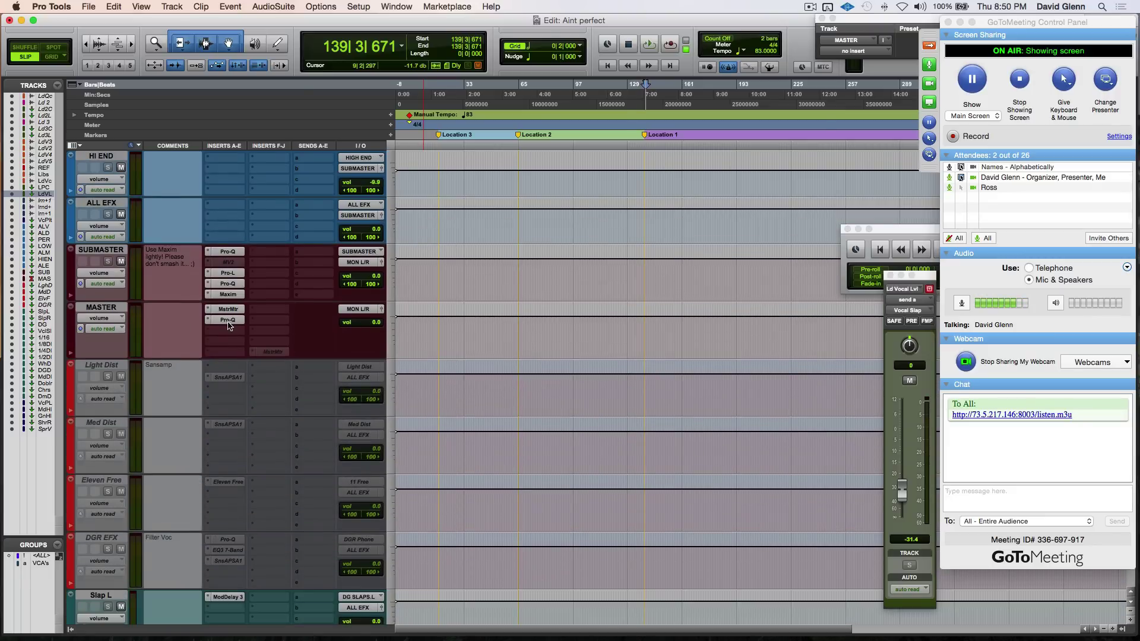
left_click(228, 320)
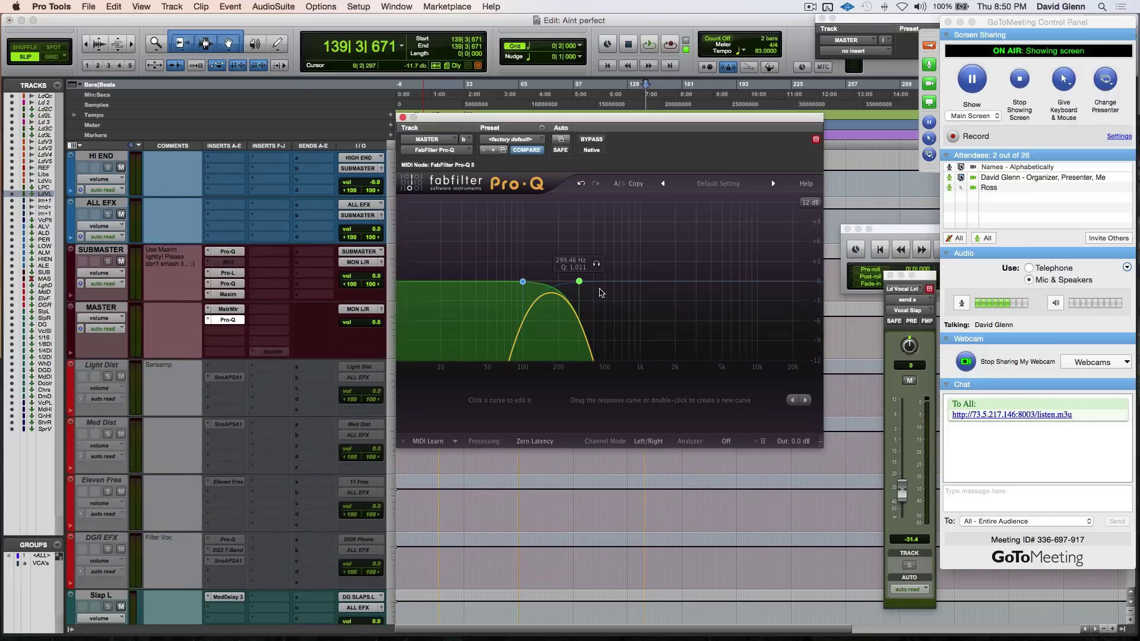
key("space")
left_click_drag(581, 287, 626, 283)
Compare the widened band in the mix from bar 18 and the REF song from about bar 139.
left_click(439, 502)
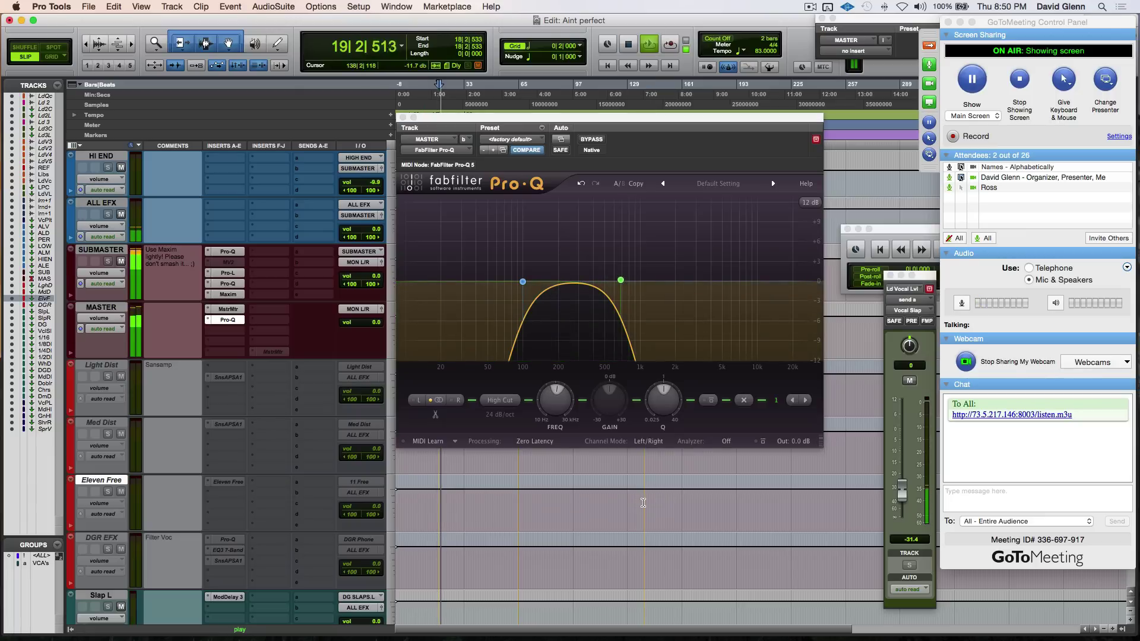
key("space")
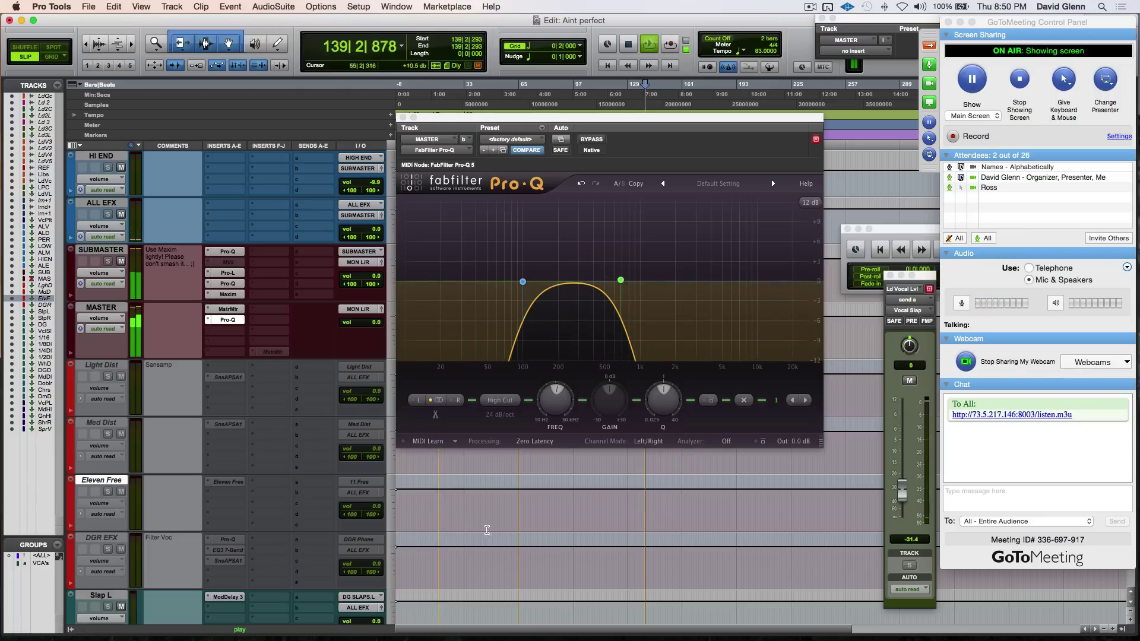
left_click(439, 505)
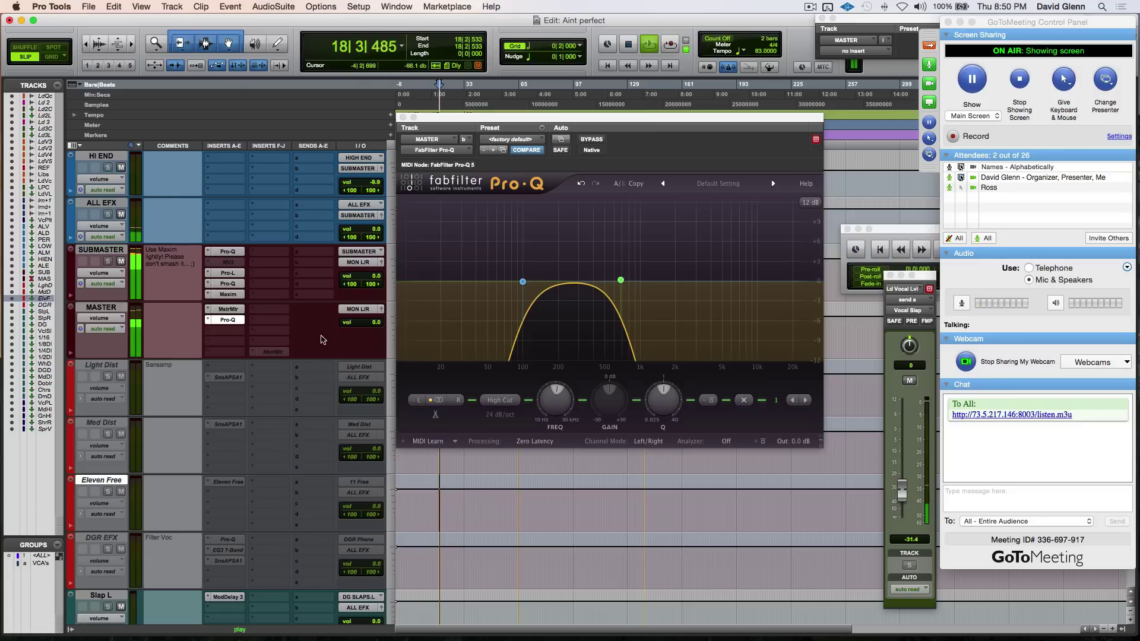
Stop playback and move the Master track's Pro-Q window aside to uncover the lead vocal tracks.
scroll(320, 340, "up", 10)
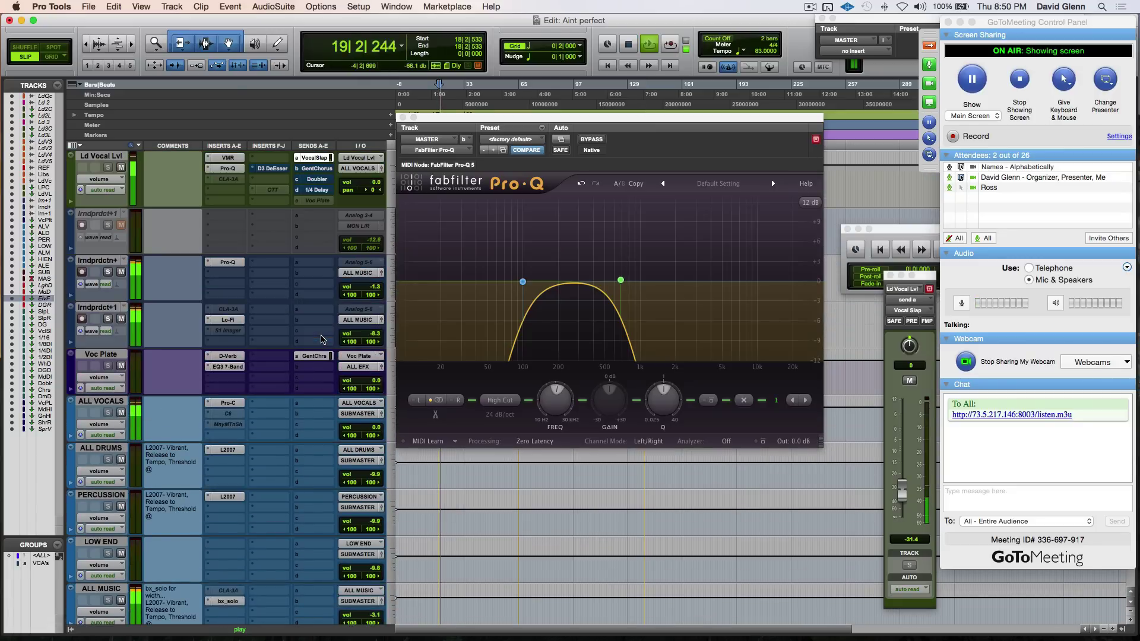
key("space")
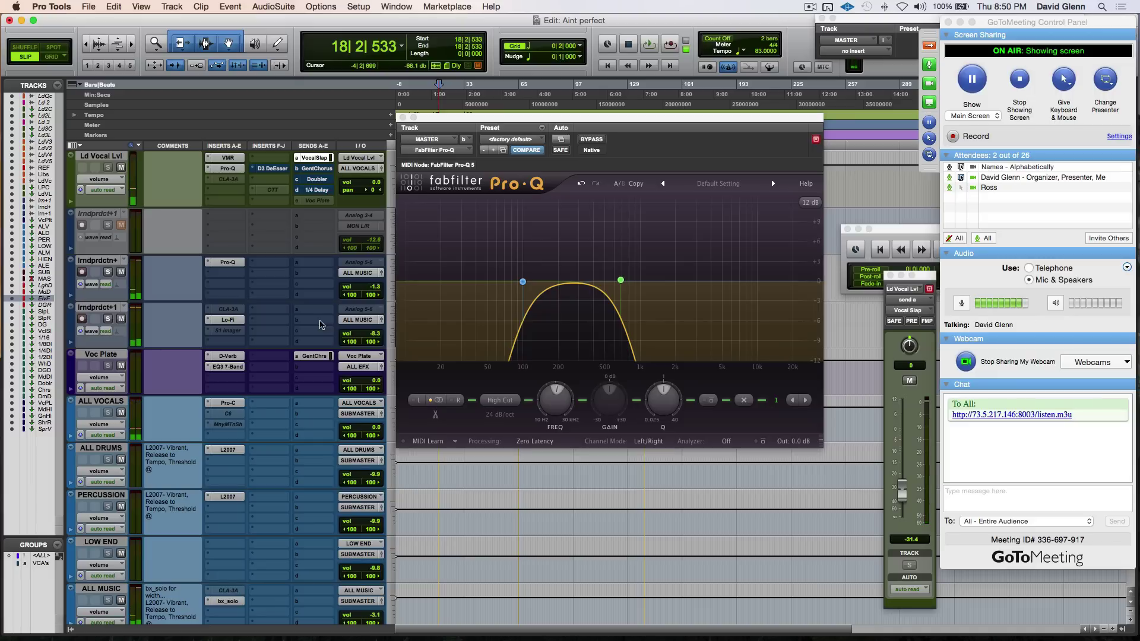
scroll(321, 324, "up", 4)
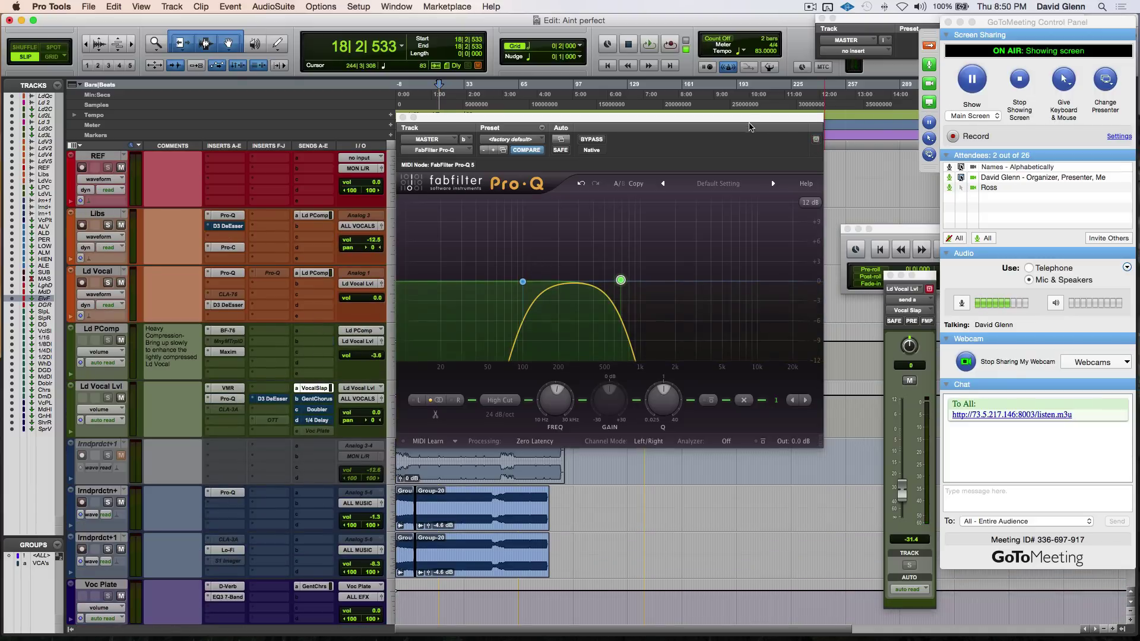
left_click_drag(755, 123, 943, 29)
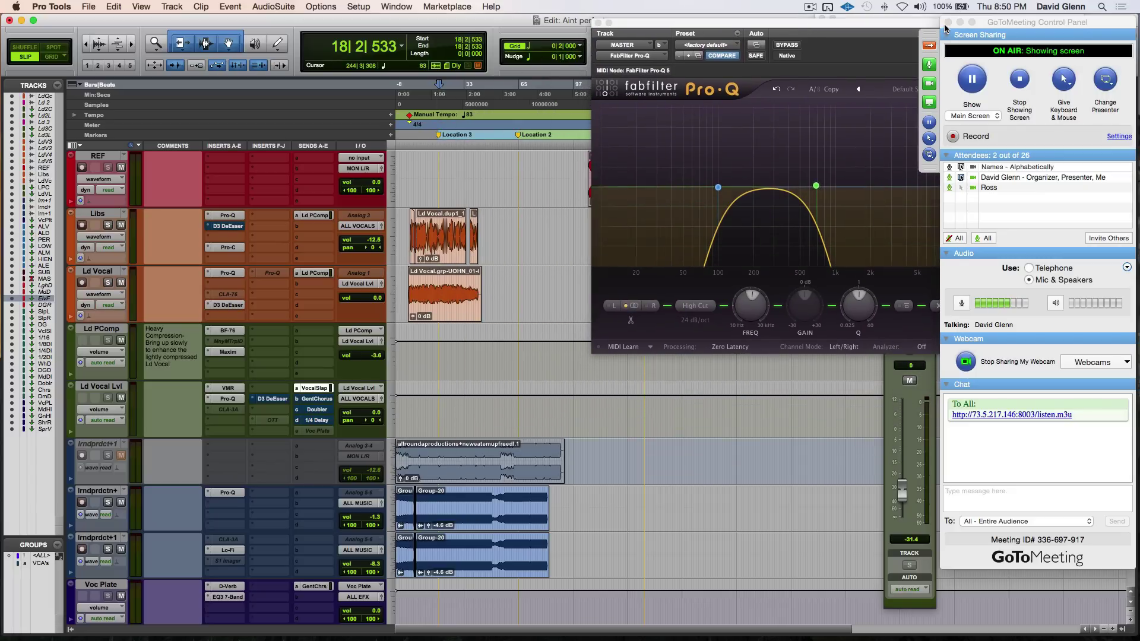
Open the Pro-Q on the Ld Vocal Lvl track beside the Master EQ and add a bell boost of about 2 dB near 490 Hz.
left_click(227, 399)
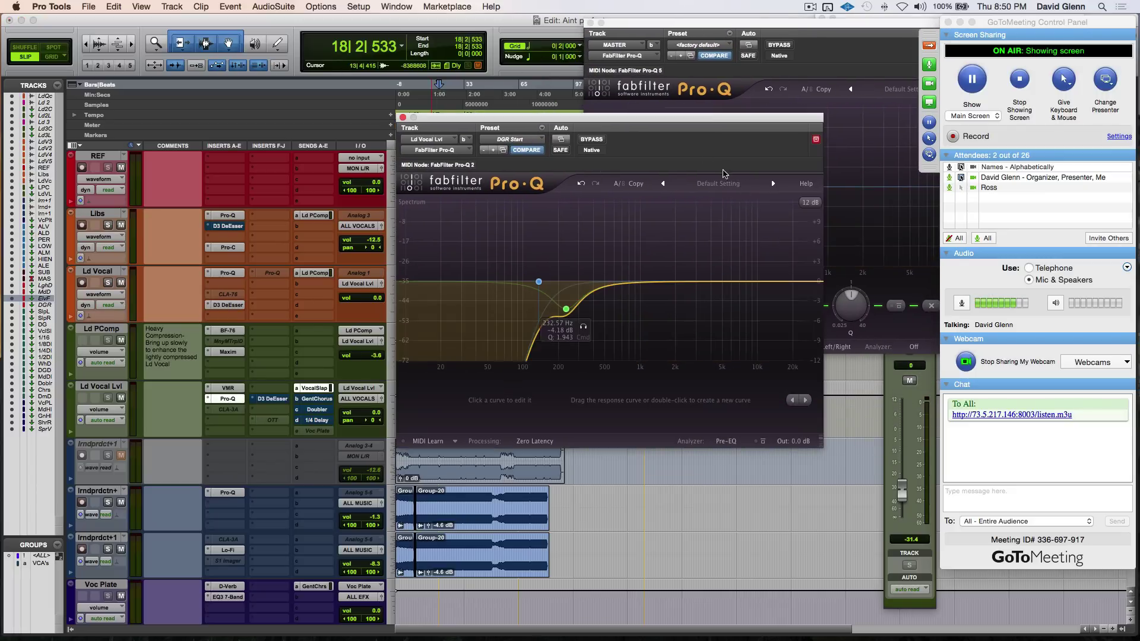
left_click_drag(671, 124, 388, 195)
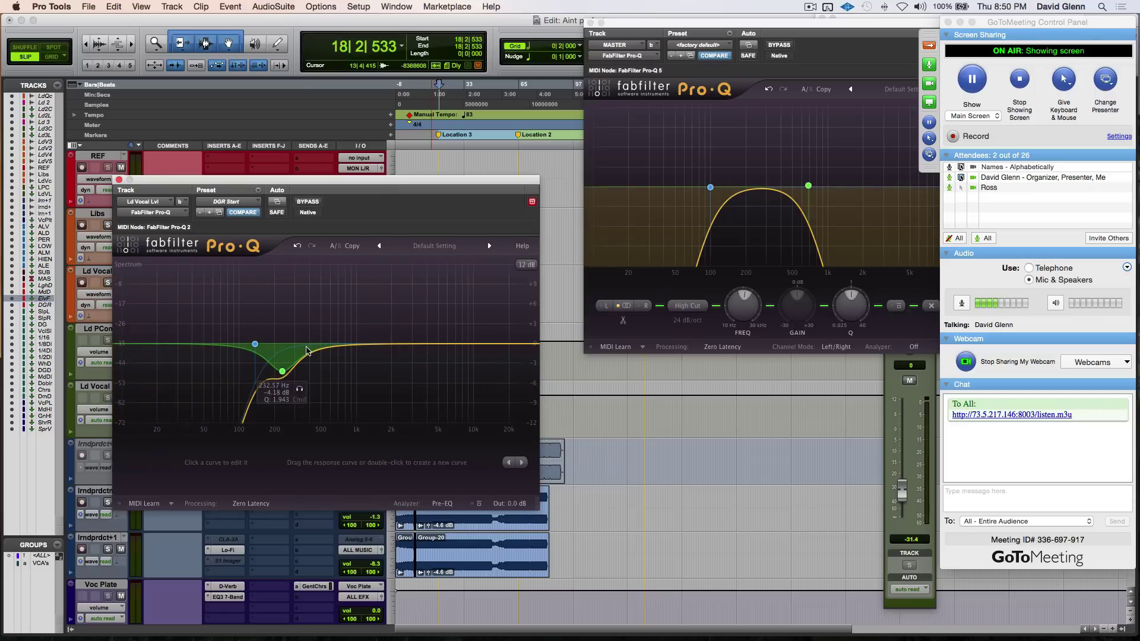
key("space")
left_click_drag(307, 350, 320, 330)
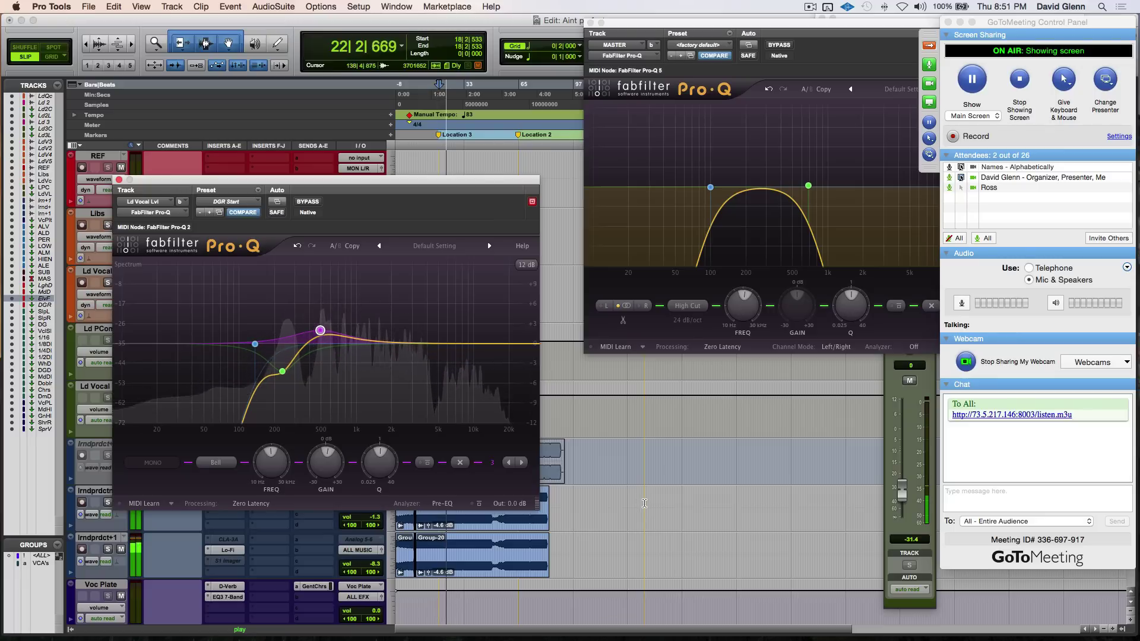
Compare the REF track around bars 138 to 147 with the mix around bar 18 through the narrow Master filter.
left_click(644, 503)
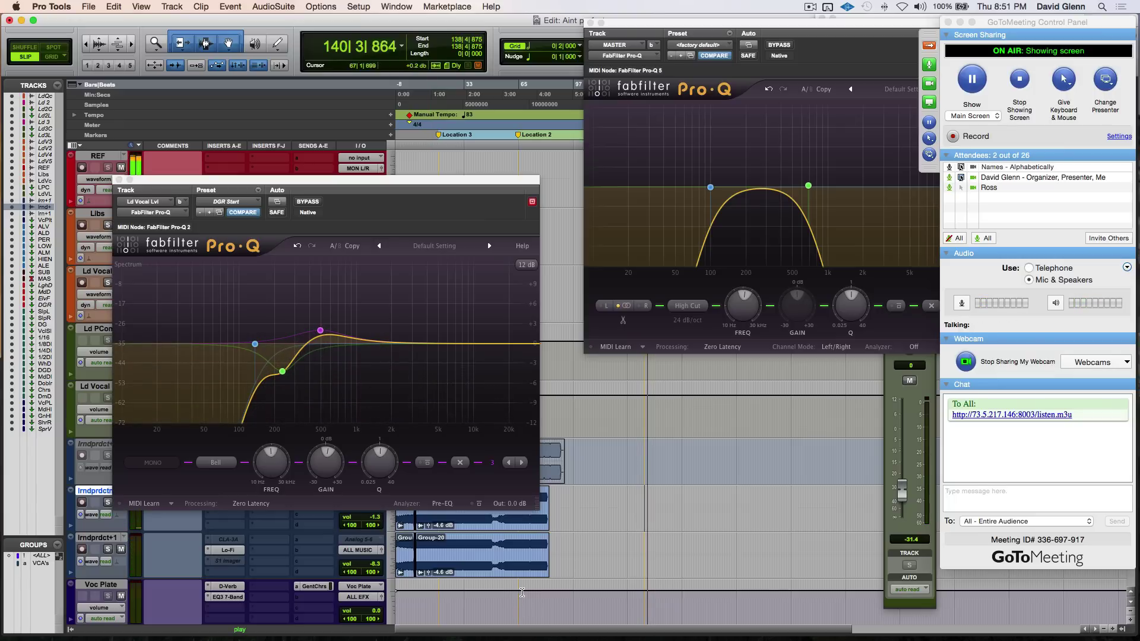
left_click(659, 556)
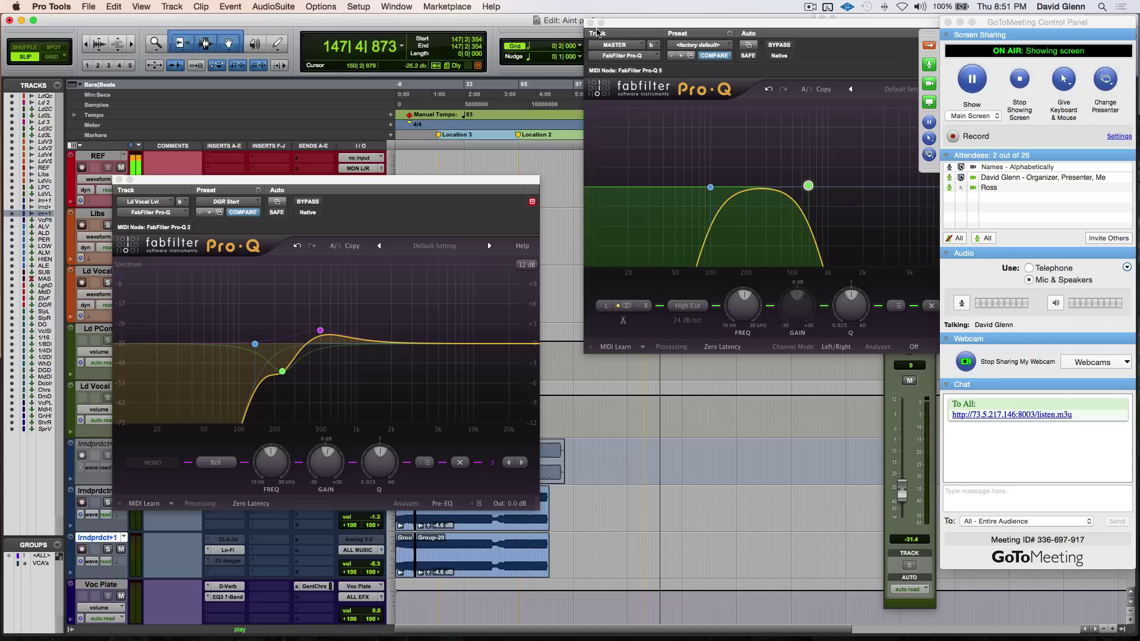
key("space")
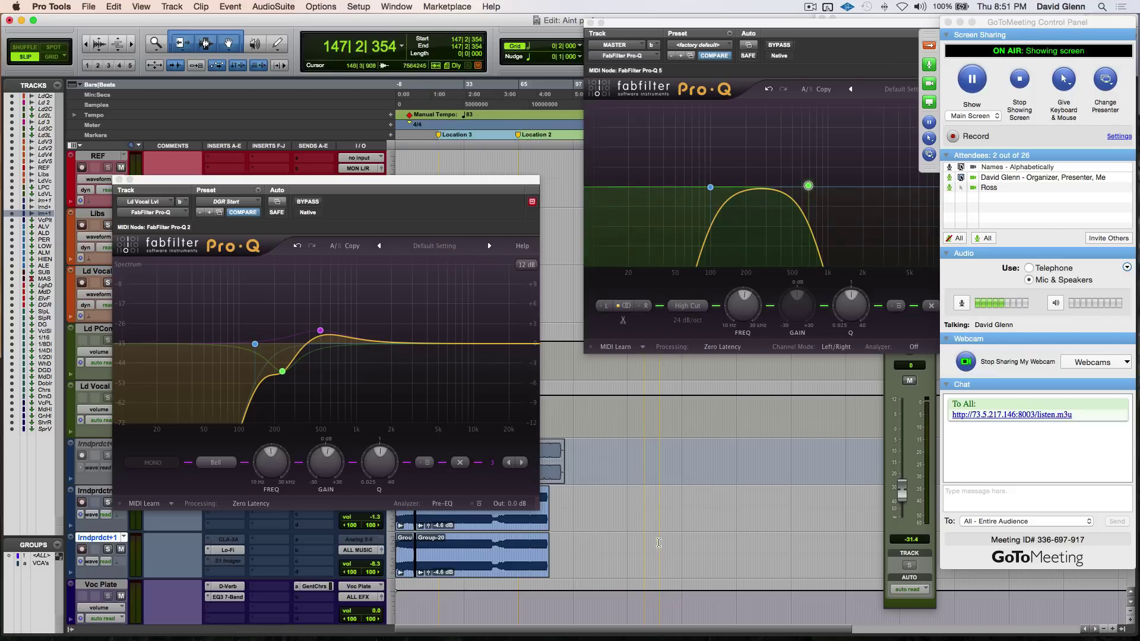
left_click(438, 606)
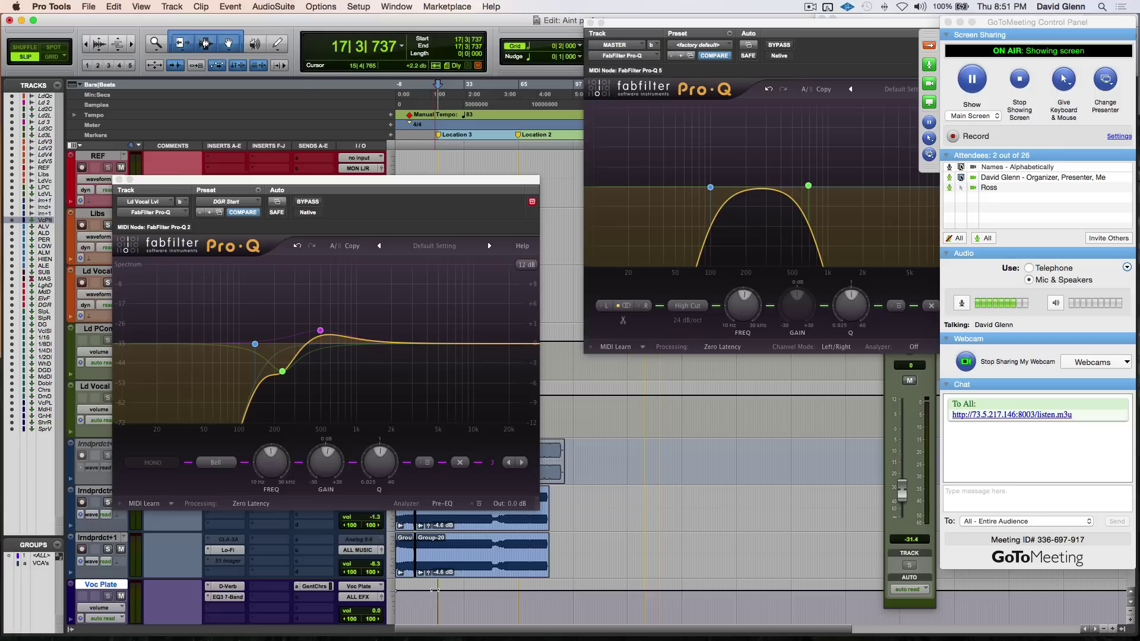
key("space")
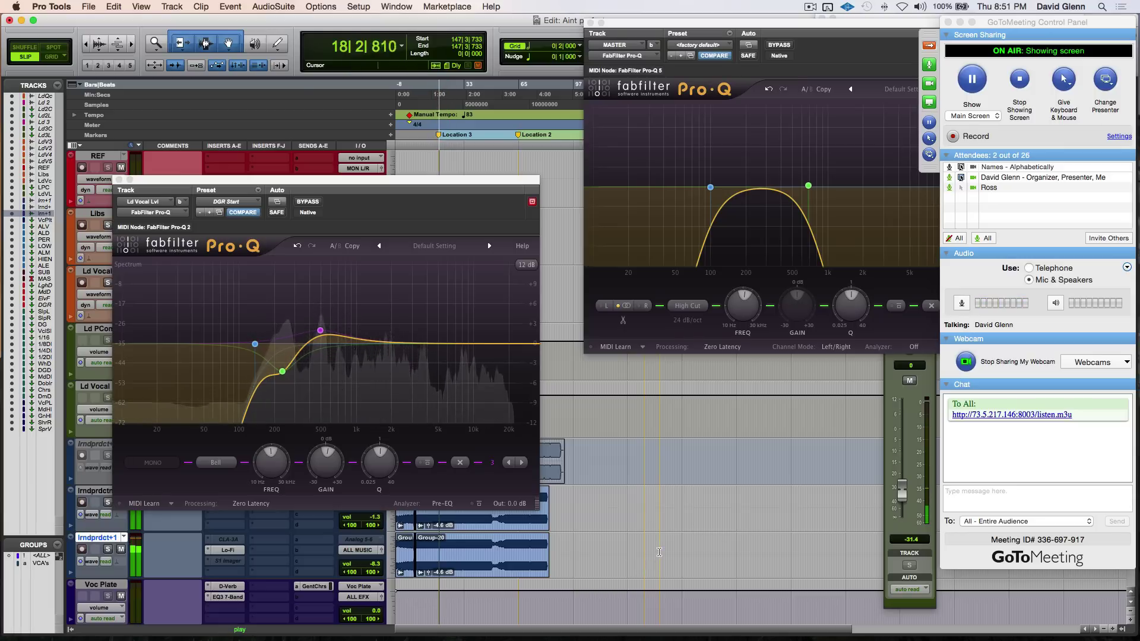
left_click(659, 549)
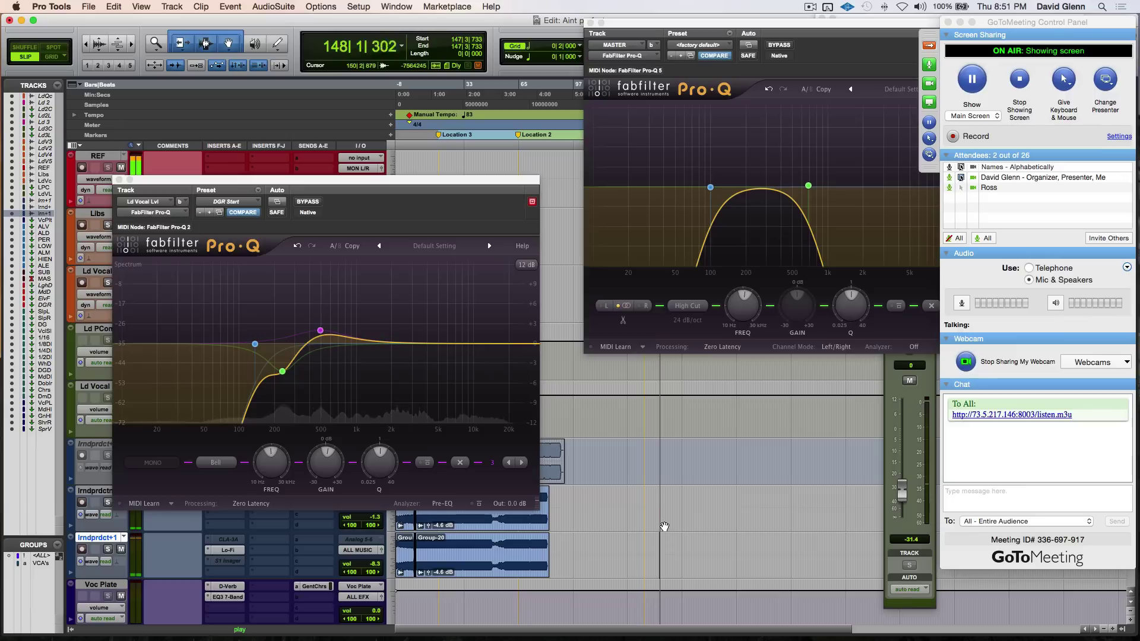
key("space")
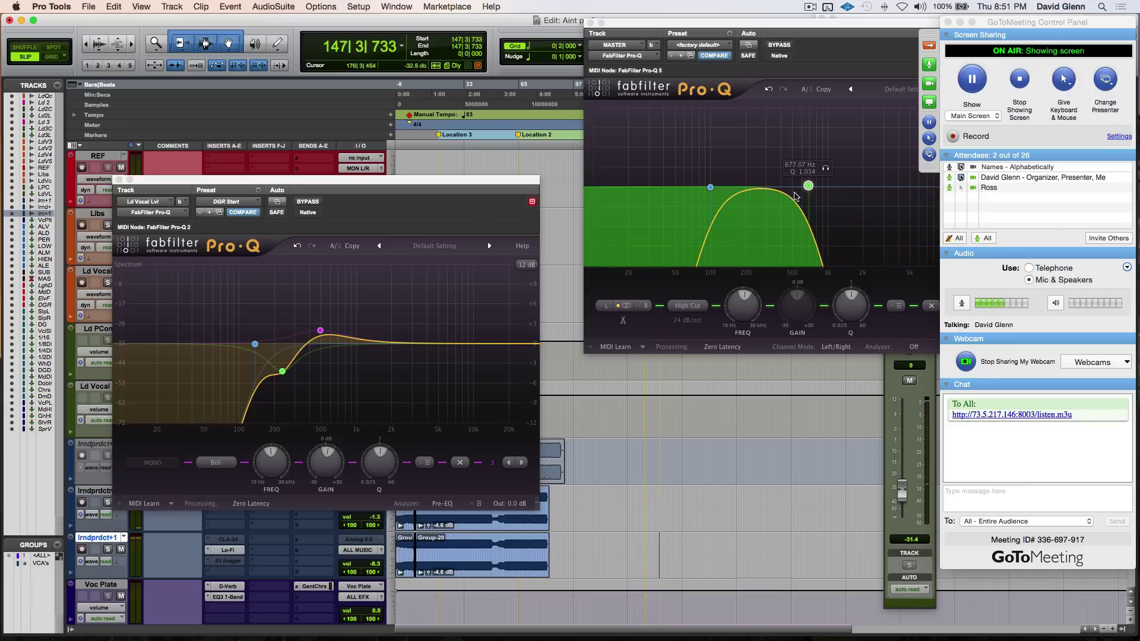
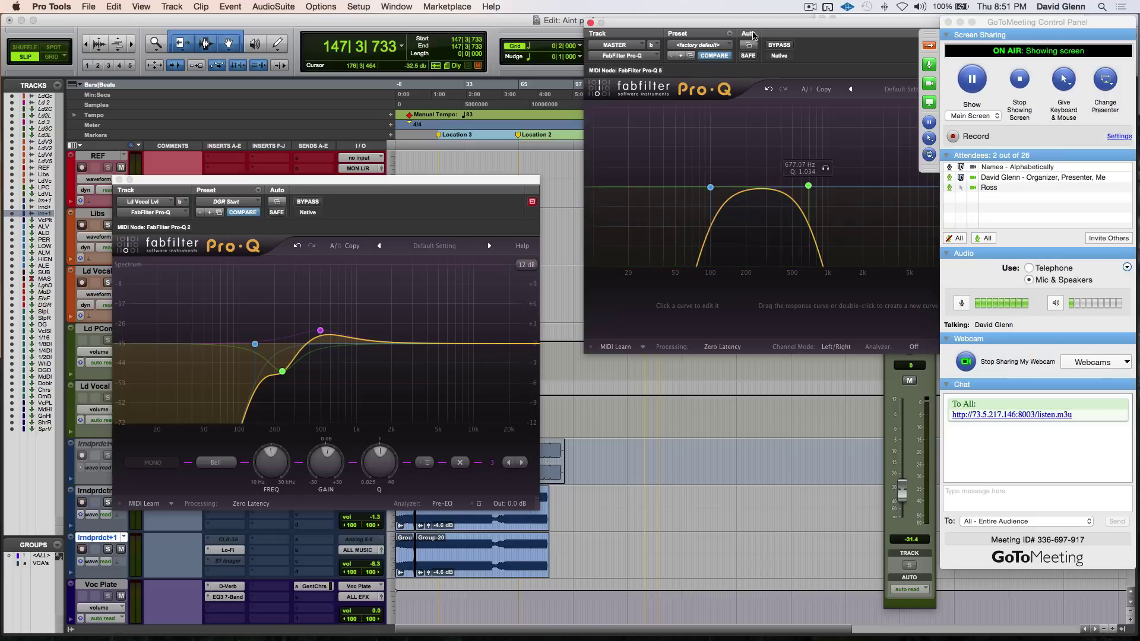
Bring the Master Pro-Q window fully into view and raise its high cut to about 1227 Hz while the reference plays.
left_click_drag(757, 26, 614, 60)
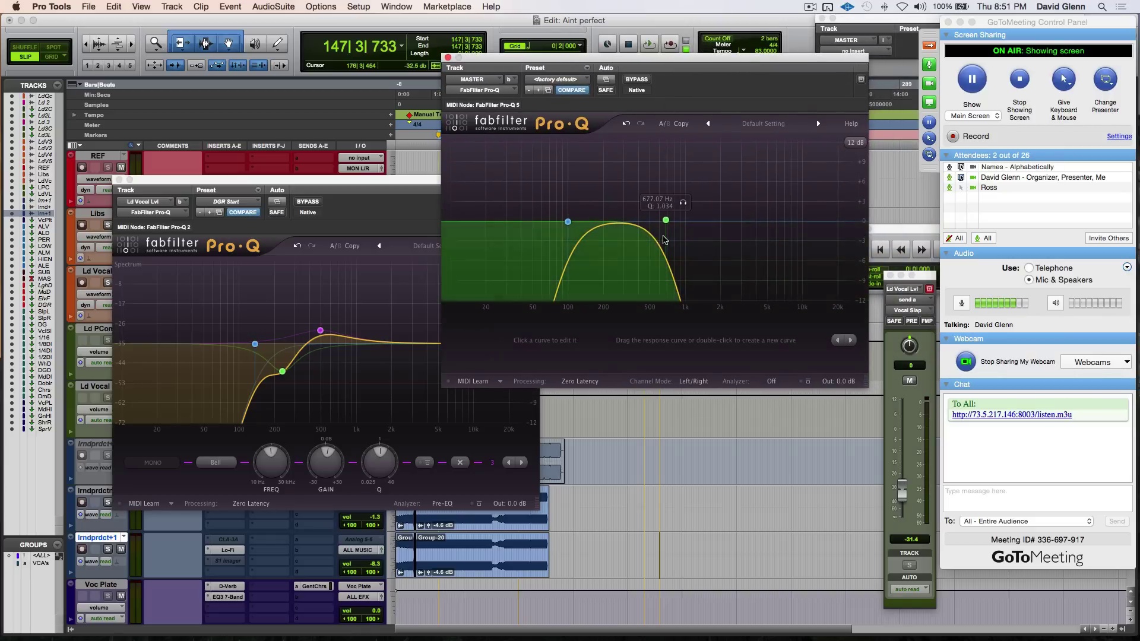
key("space")
left_click_drag(663, 225, 698, 222)
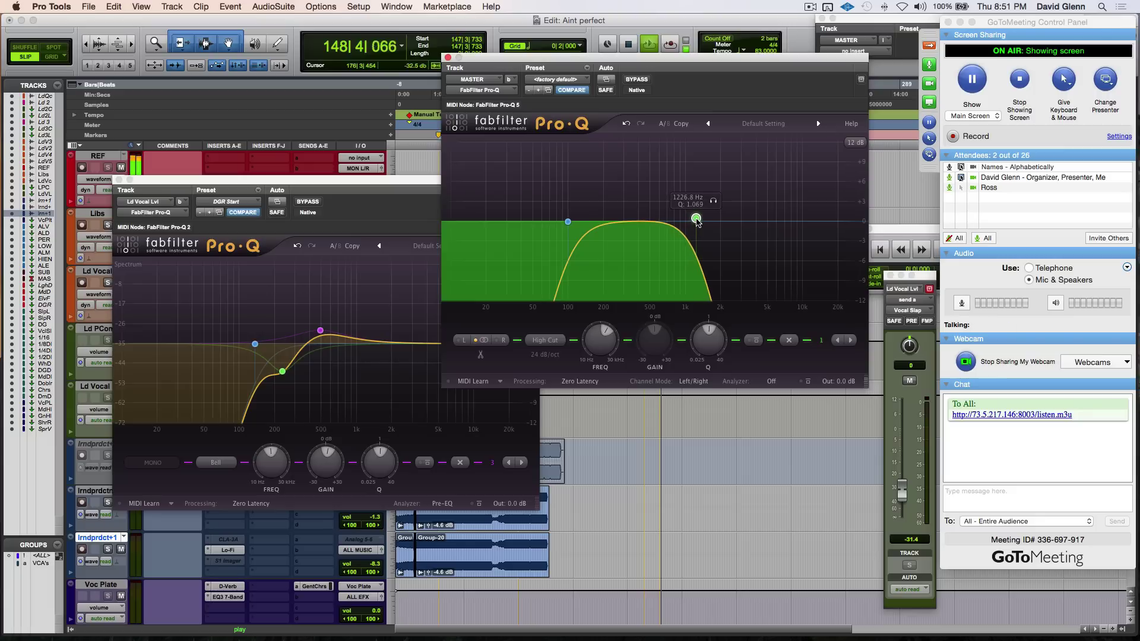
Audition the mix at bar 18 against the reference near bar 148 with the 1227 Hz high cut.
left_click(439, 605)
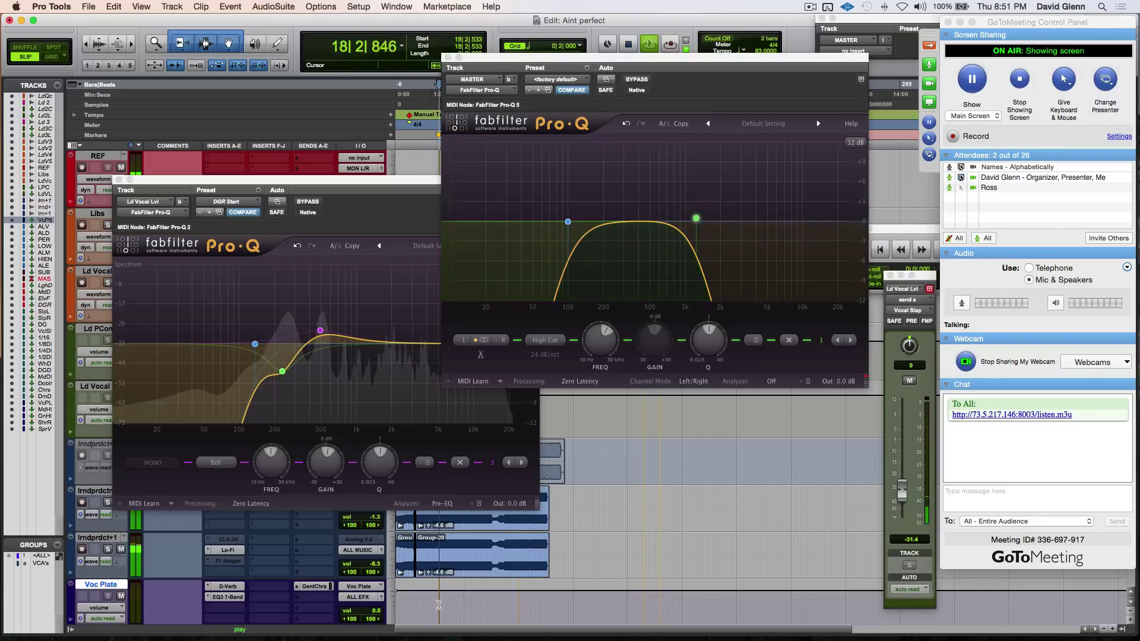
left_click(660, 504)
key("space")
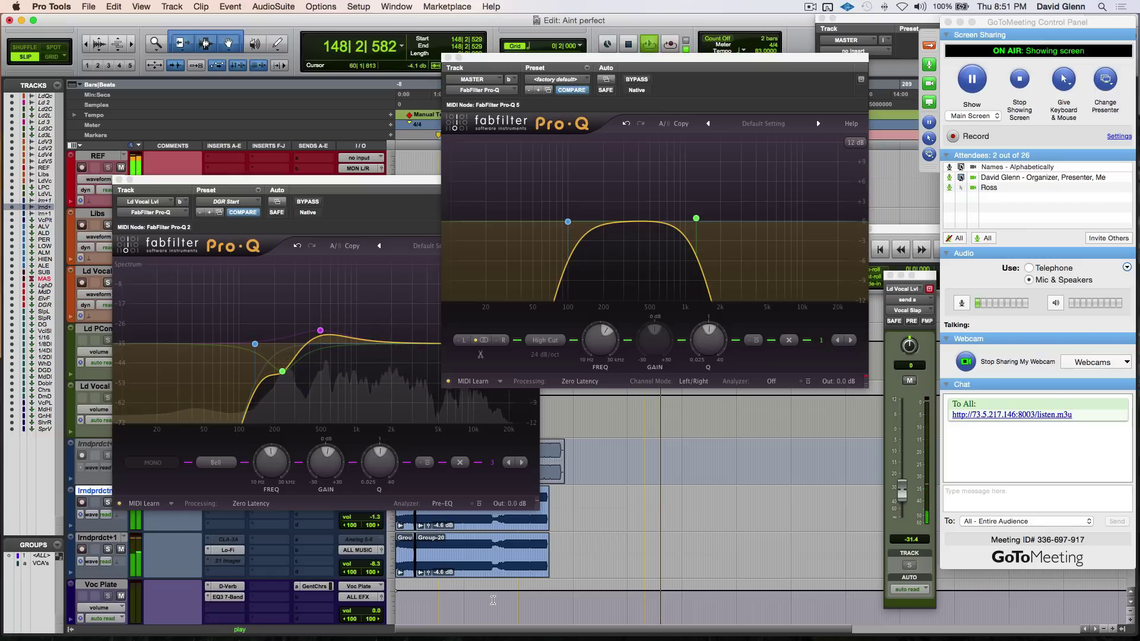
Add a bell boost of about 1.1 dB near 1350 Hz to the Ld Vocal Lvl Pro-Q, checking it against the reference.
left_click(439, 603)
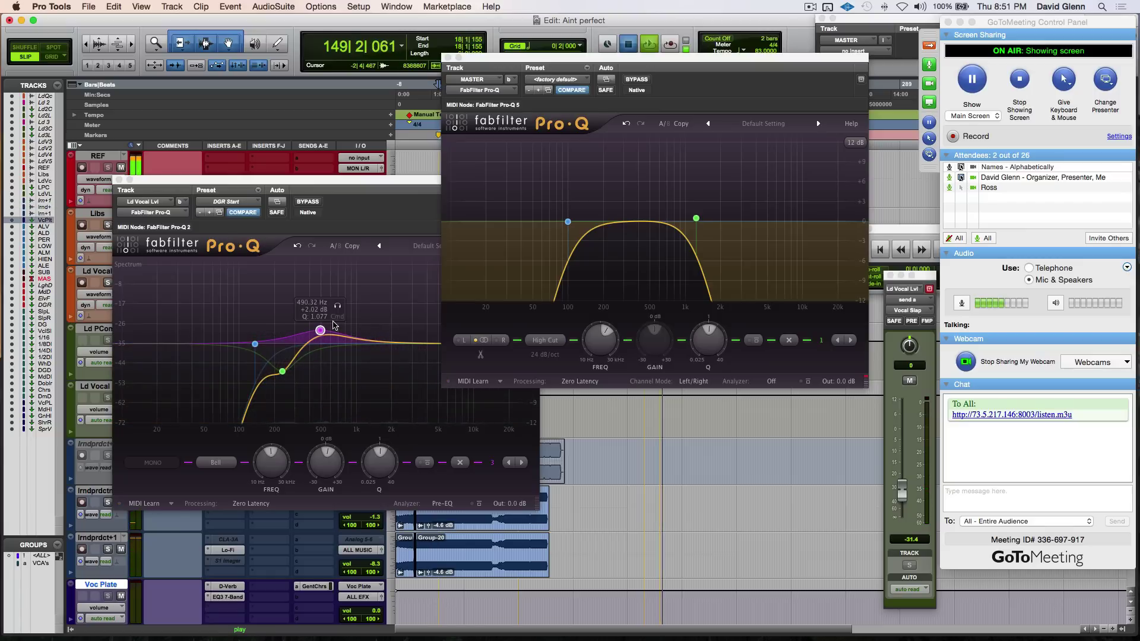
left_click(389, 341)
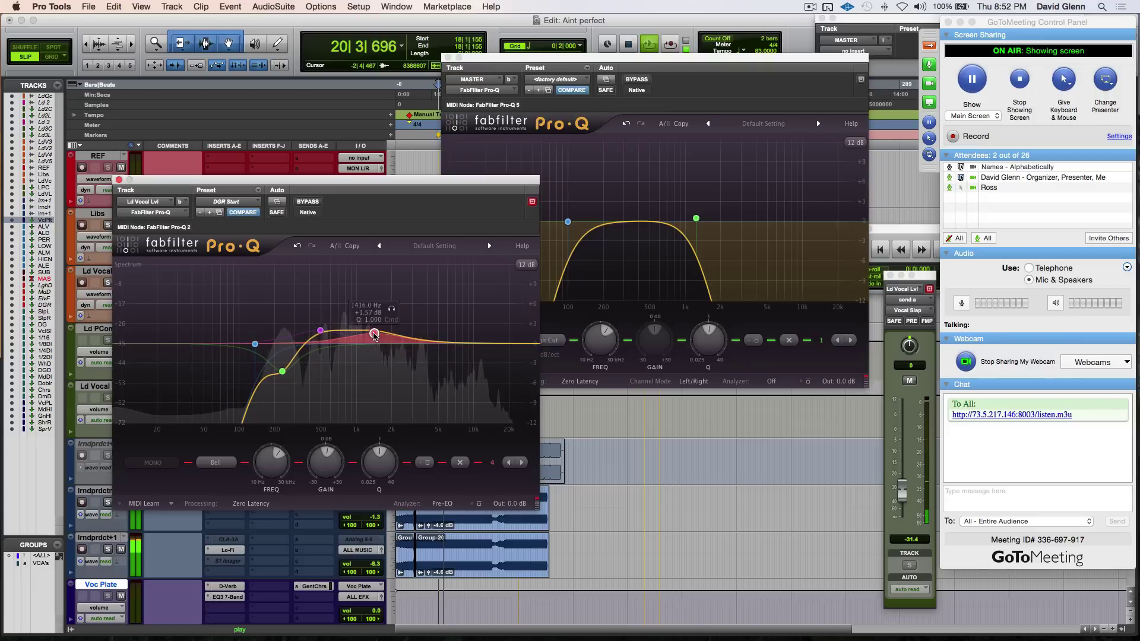
left_click(658, 503)
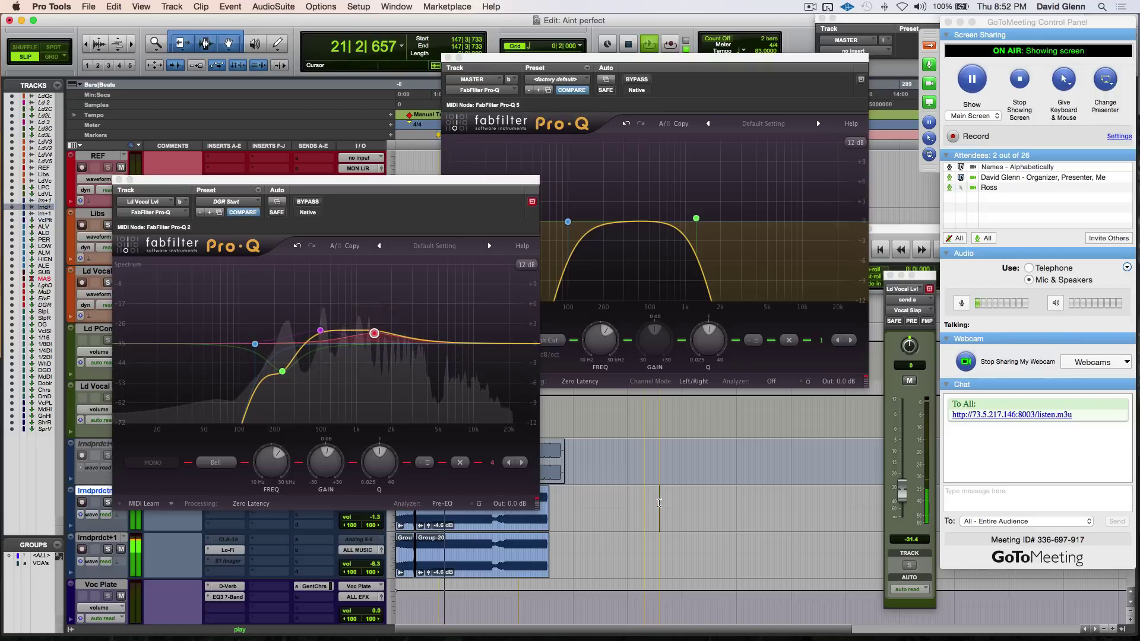
left_click(438, 605)
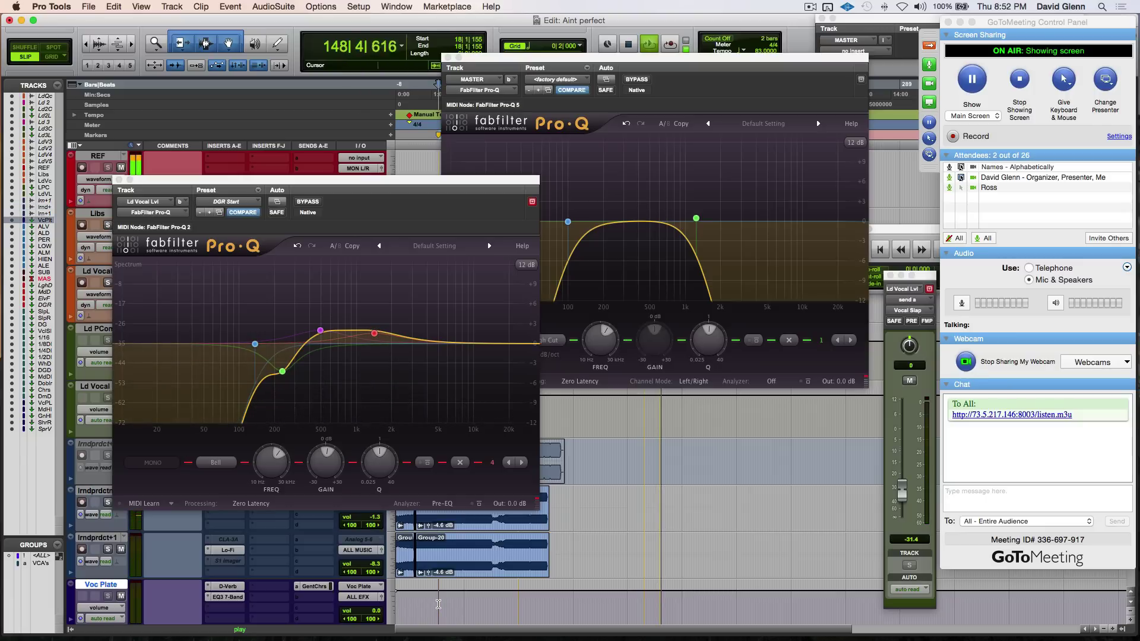
key("space")
key("space")
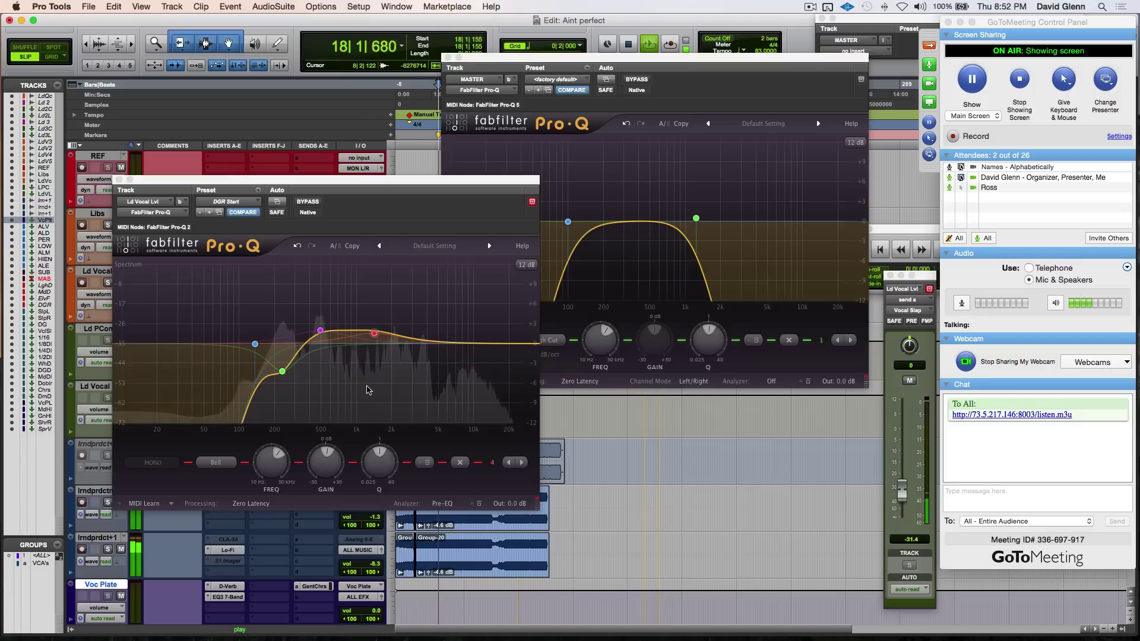
left_click_drag(374, 338, 370, 344)
key("space")
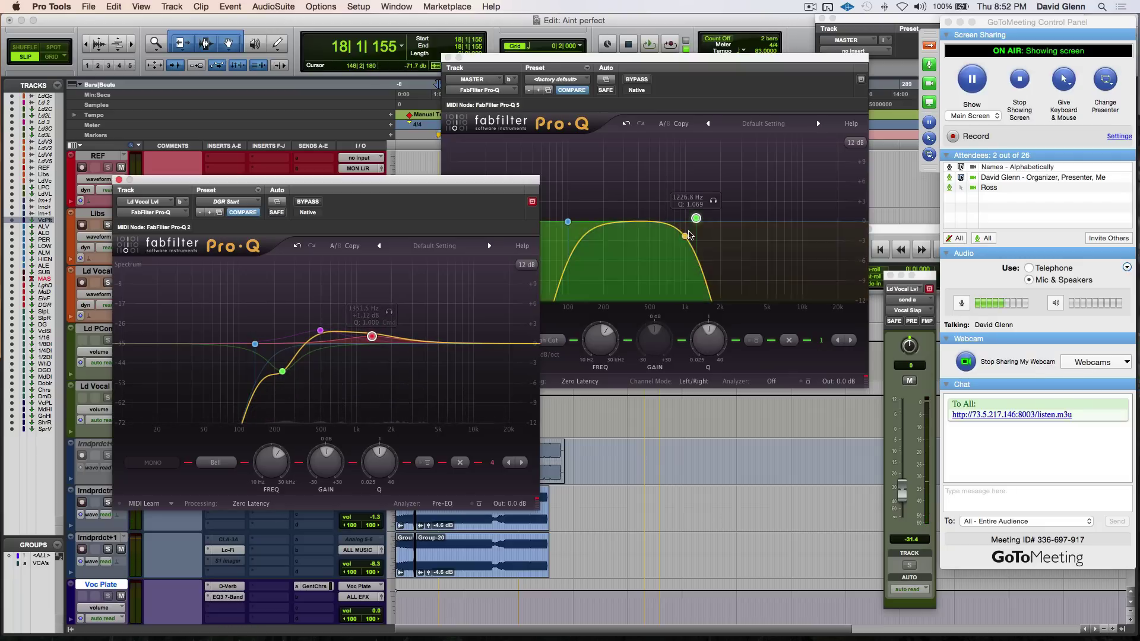
Raise the Master Pro-Q's high cut to about 3342 Hz while the mix plays.
key("space")
left_click(718, 219)
left_click_drag(723, 219, 754, 221)
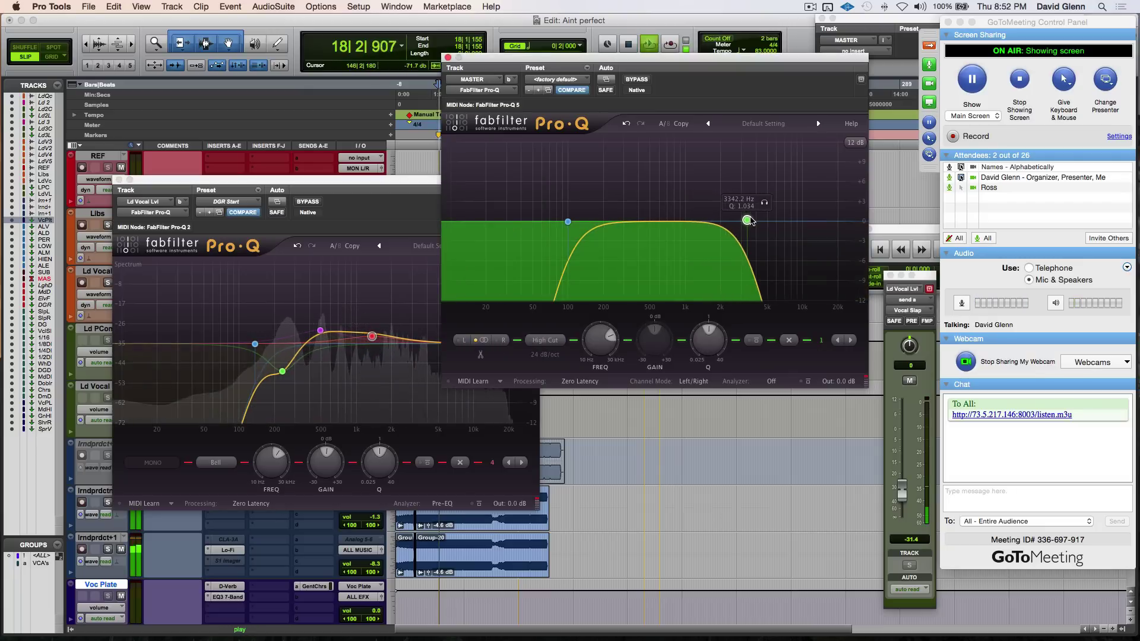
Compare the reference at bar 147 with the mix at bar 18 through the 3342 Hz high cut.
left_click(660, 505)
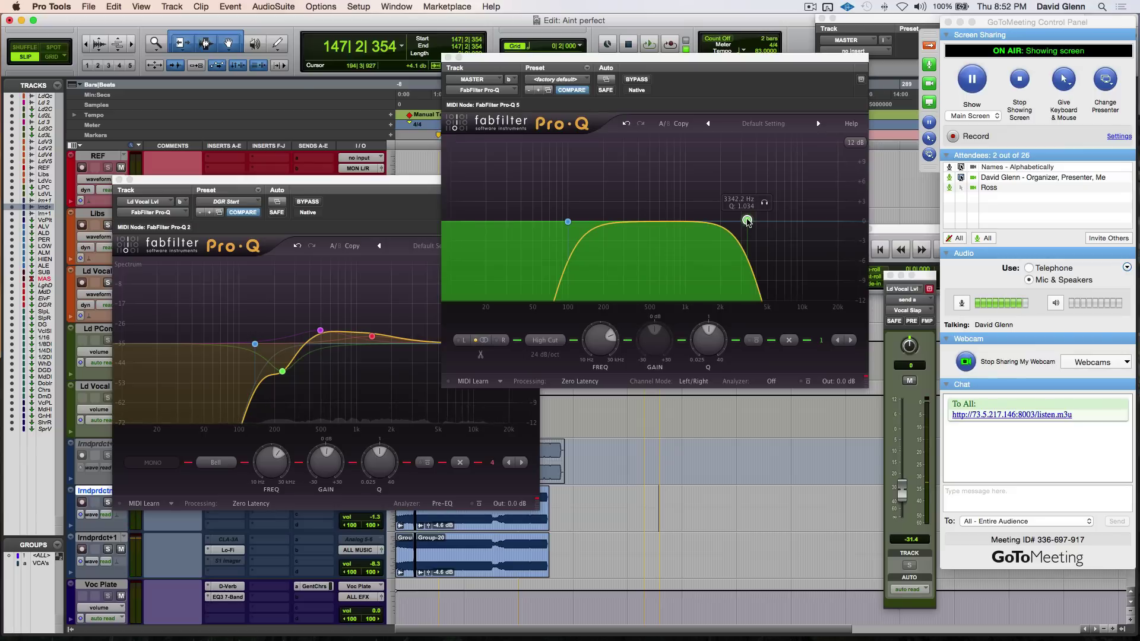
key("space")
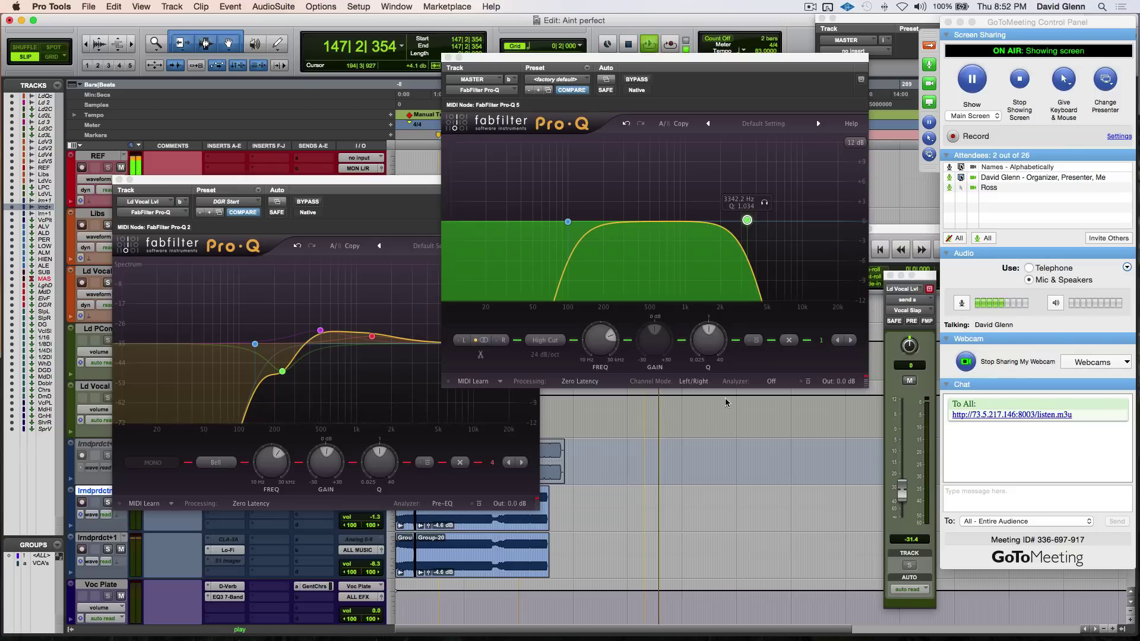
left_click(439, 606)
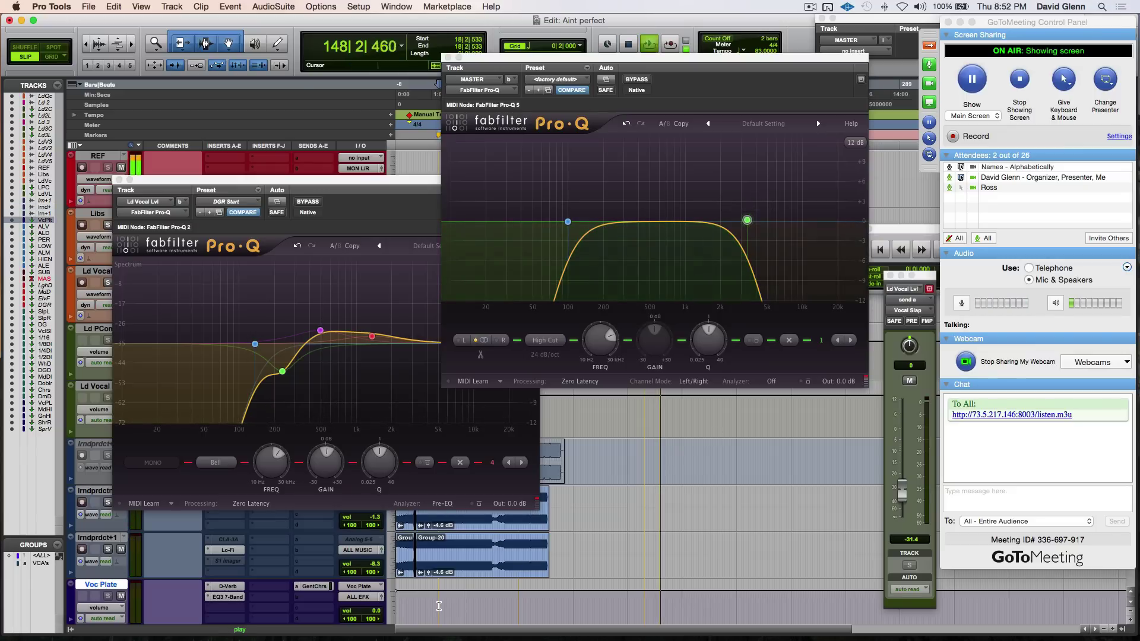
key("space")
key("space")
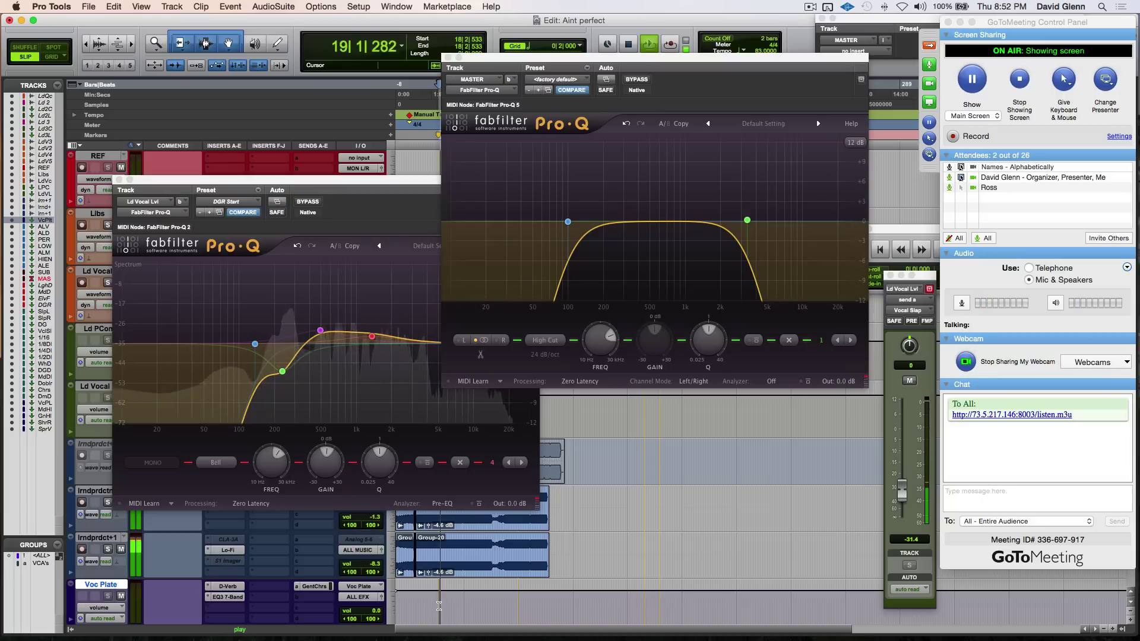
Close the Ld Vocal Lvl EQ and raise the Master Pro-Q's high cut to about 5204 Hz, comparing the mix with the reference.
left_click(118, 180)
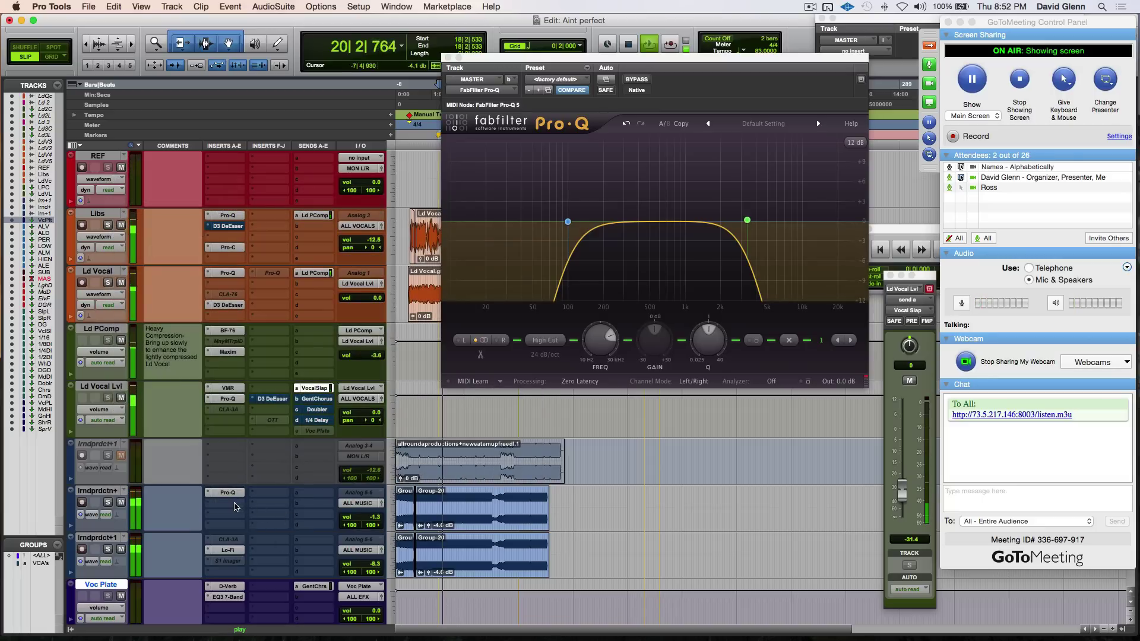
left_click(645, 502)
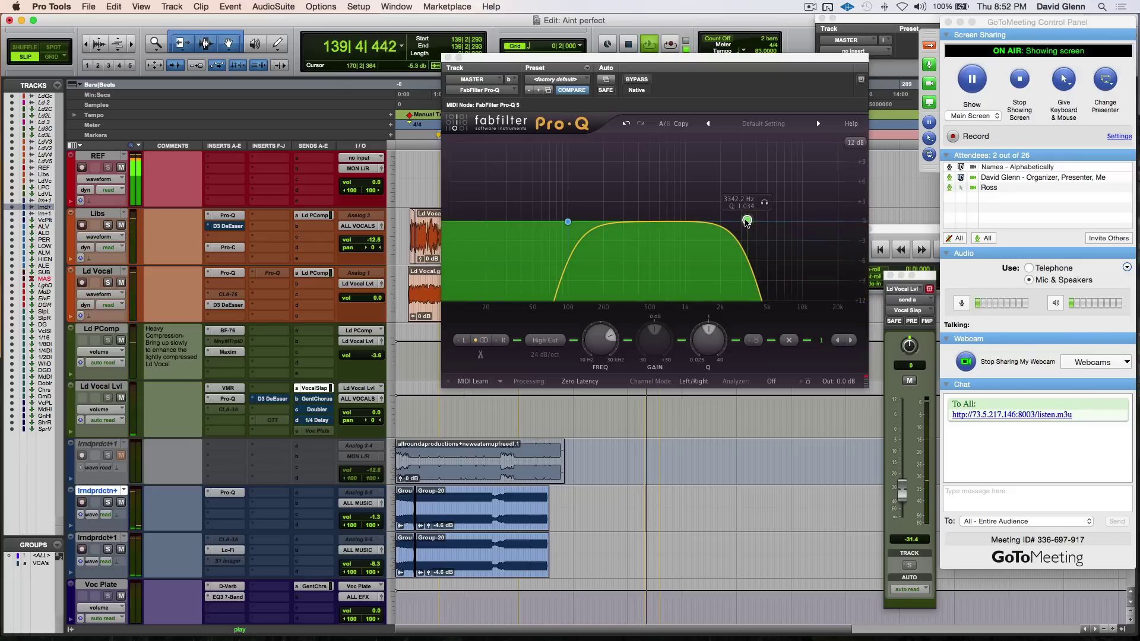
left_click_drag(747, 222, 771, 223)
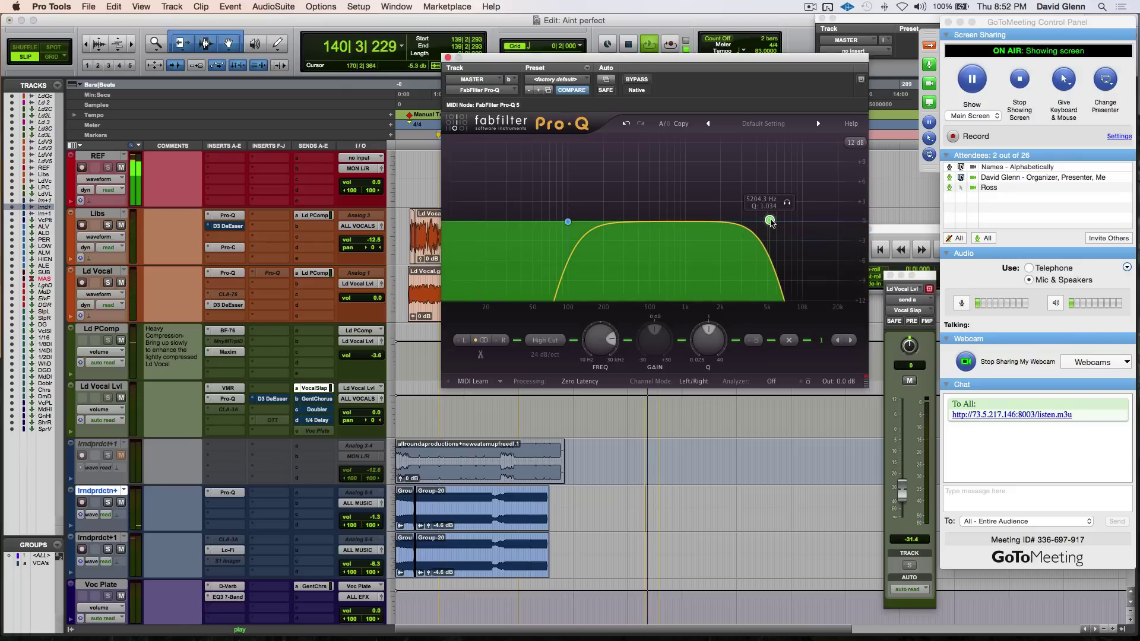
left_click(443, 607)
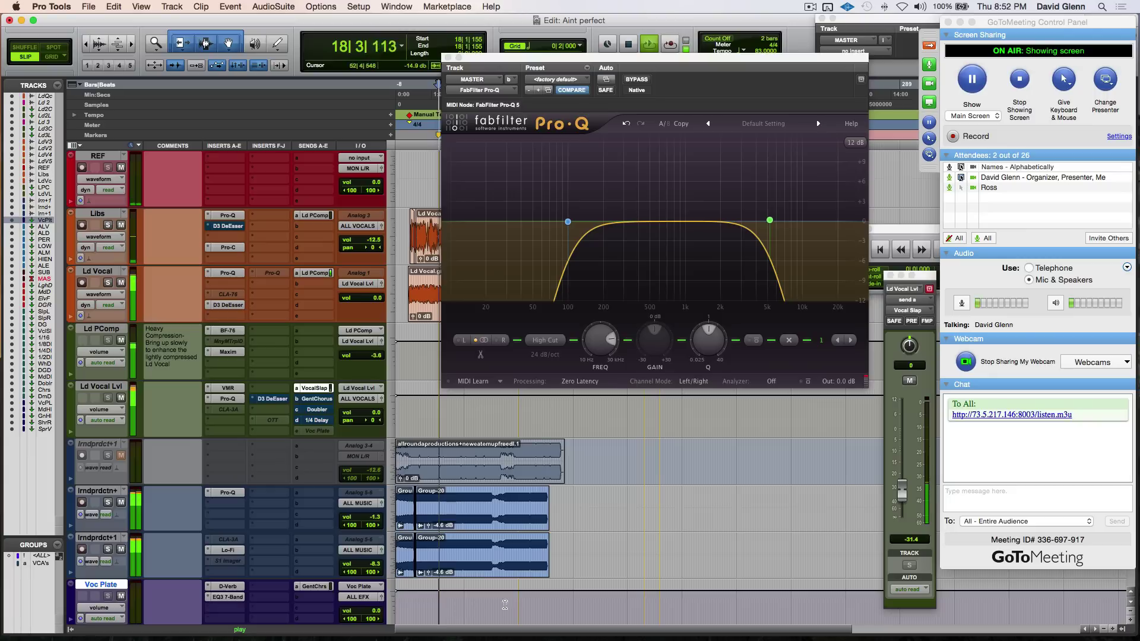
left_click(660, 554)
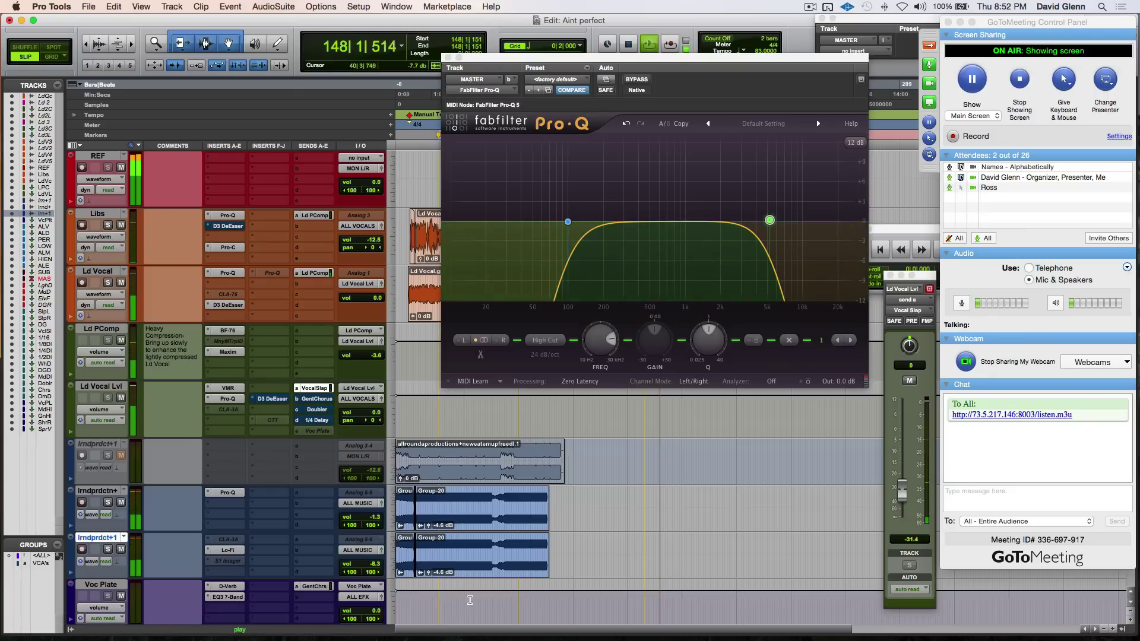
Play the mix from bar 18 through the 5204 Hz high cut to compare it with the reference.
left_click(439, 604)
key("space")
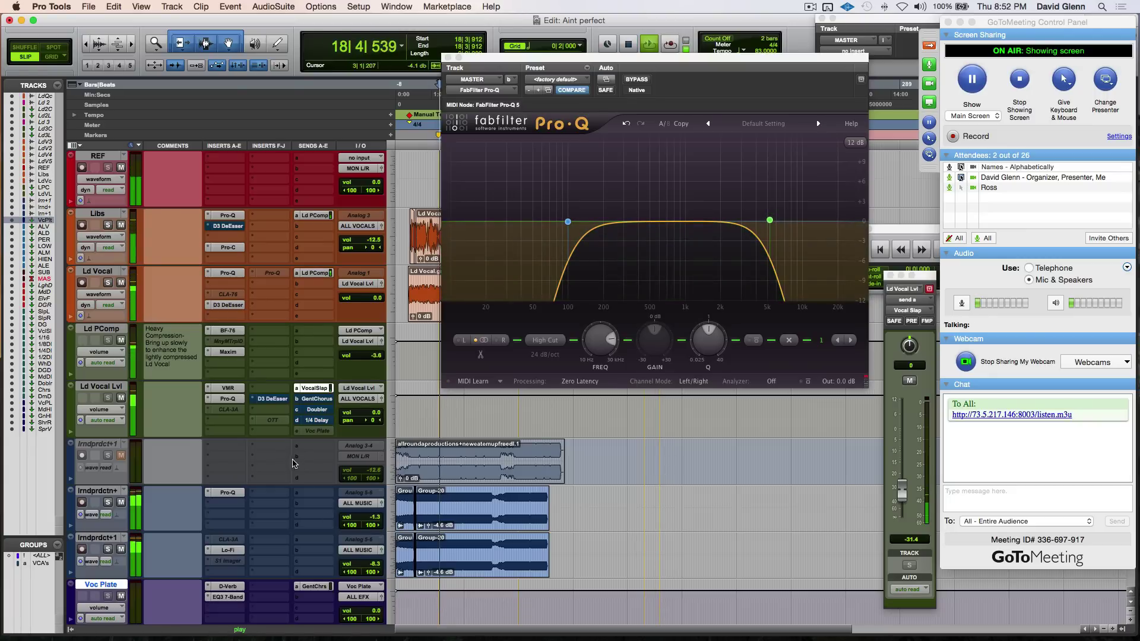
key("space")
scroll(236, 429, "up", 1)
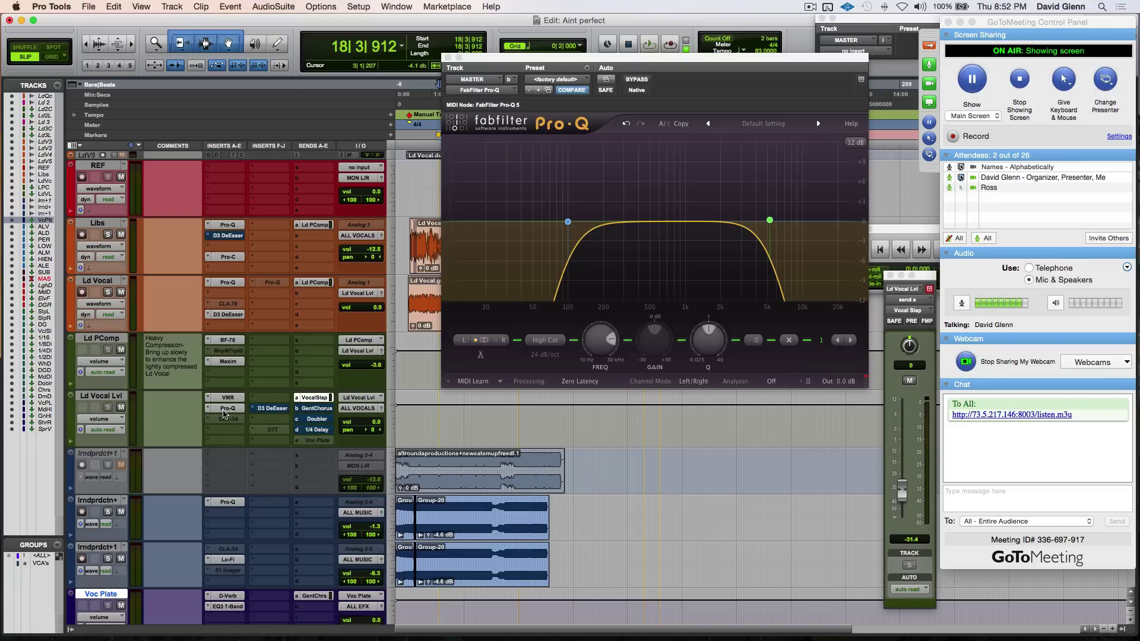
Open the Ld Vocal Lvl Pro-Q and slightly reduce its bell boost near 1350 Hz, comparing the mix with the reference.
left_click(224, 412)
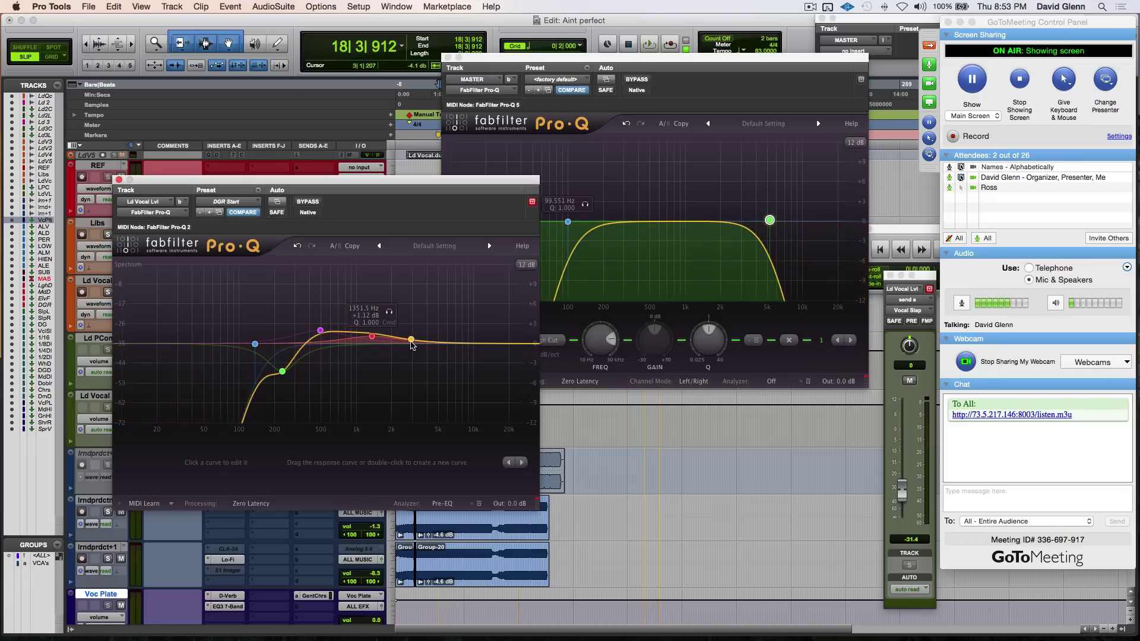
key("space")
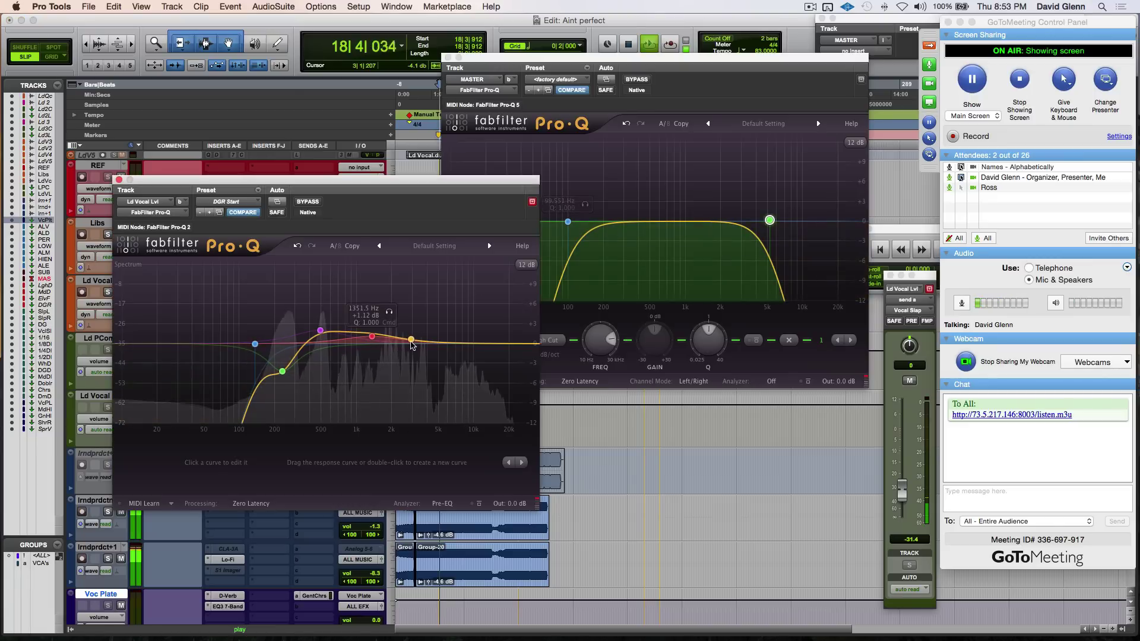
left_click(658, 514)
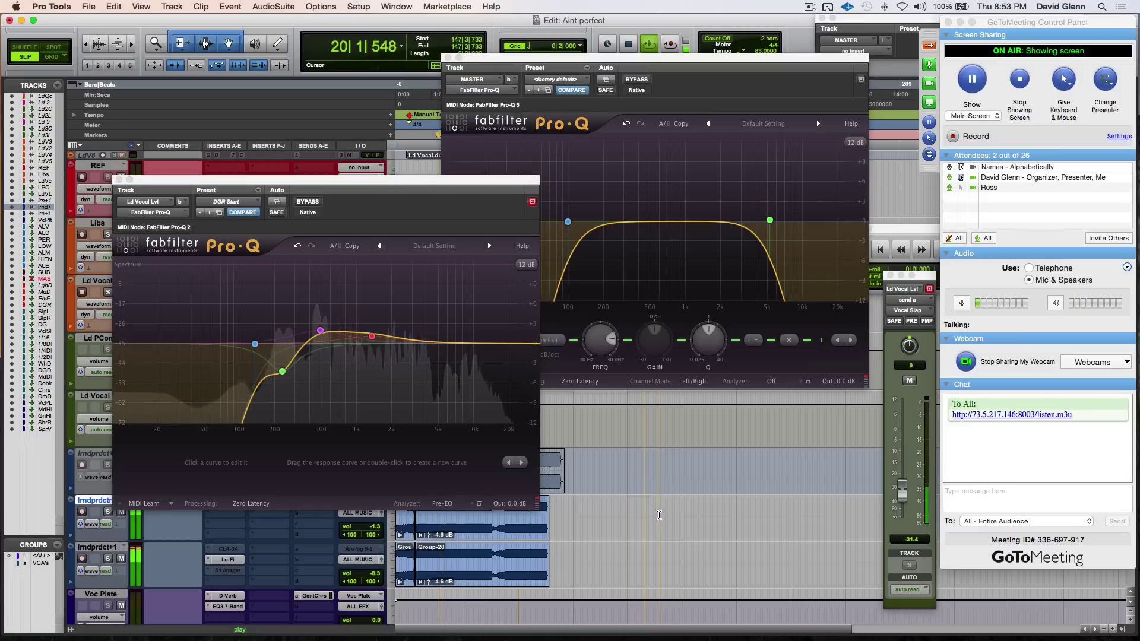
left_click(373, 339)
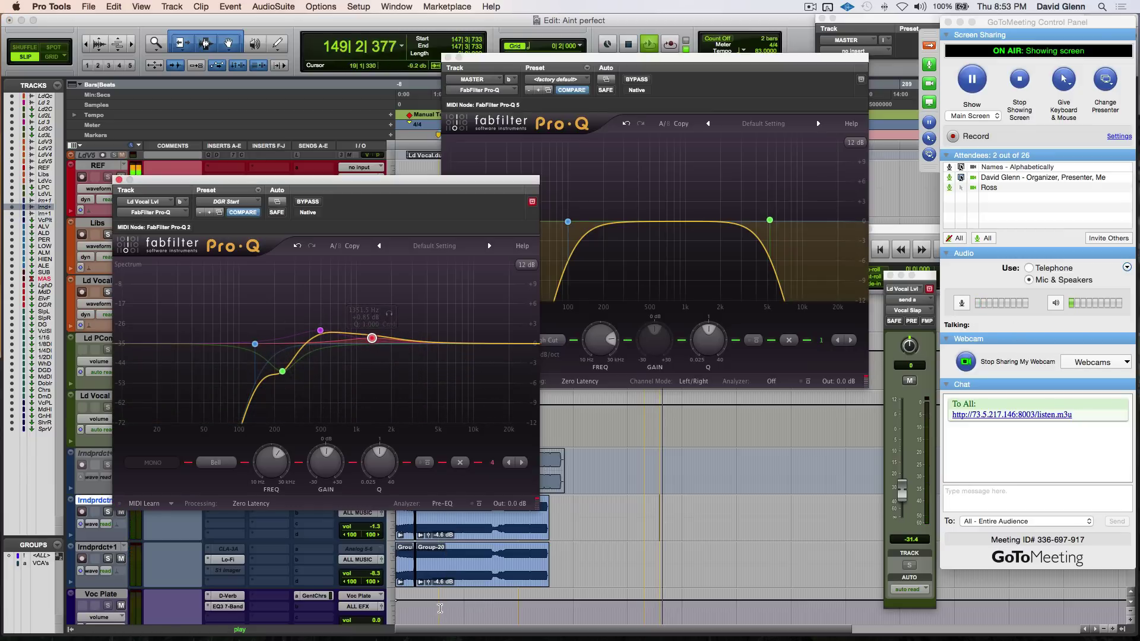
Raise the Master Pro-Q's low cut to about 840 Hz and compare the mix at bar 18 with the reference at bar 147.
left_click_drag(567, 222, 678, 219)
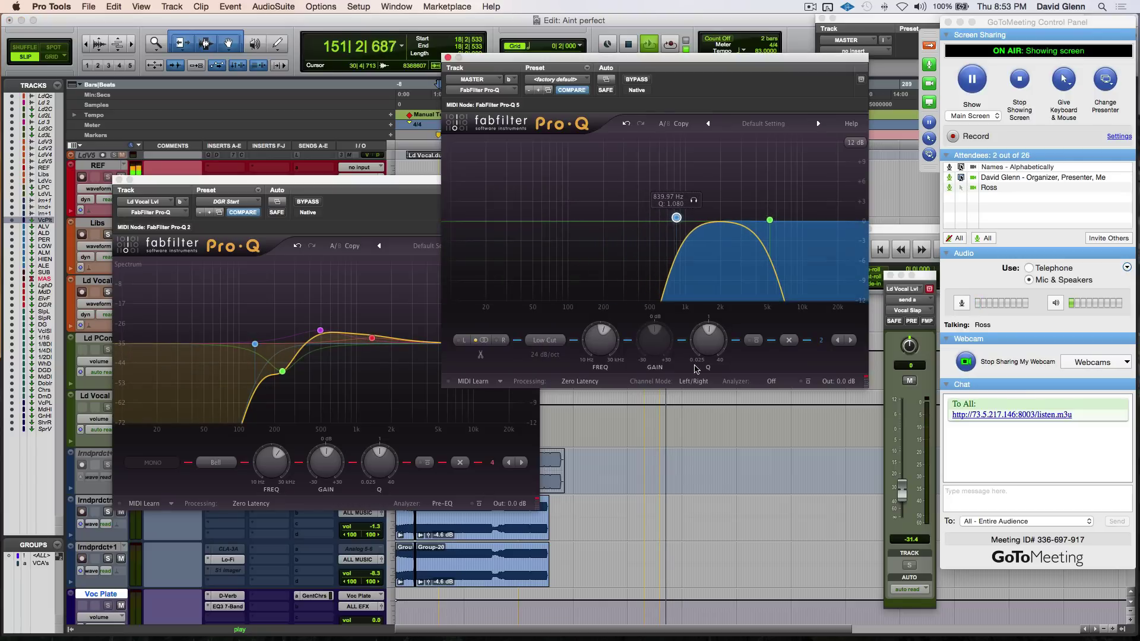
key("space")
key("space")
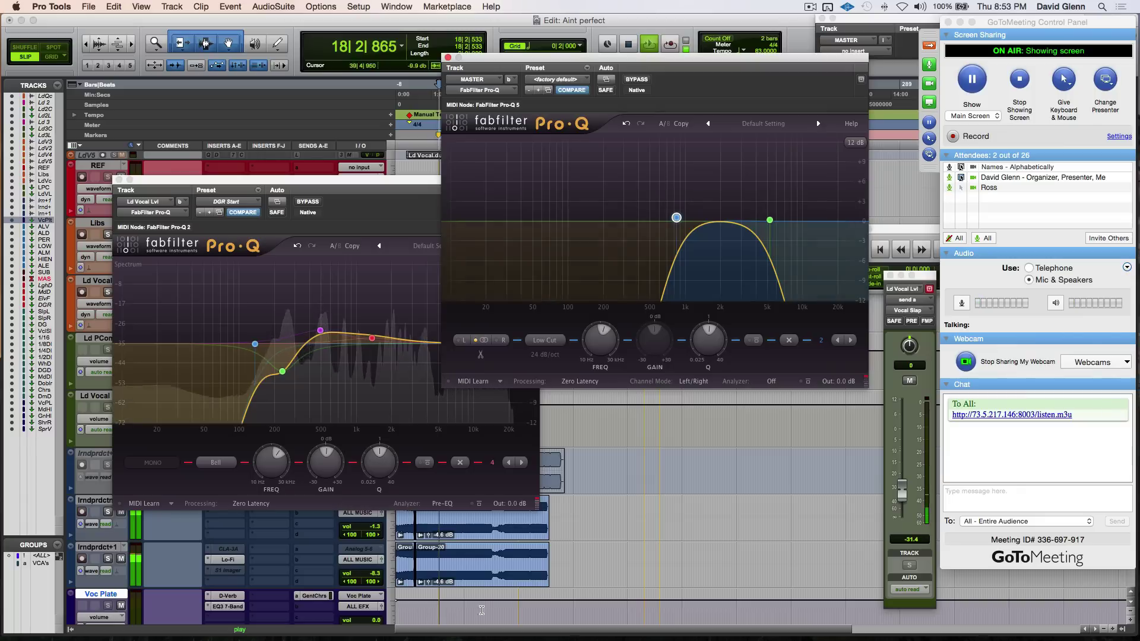
key("space")
key("space")
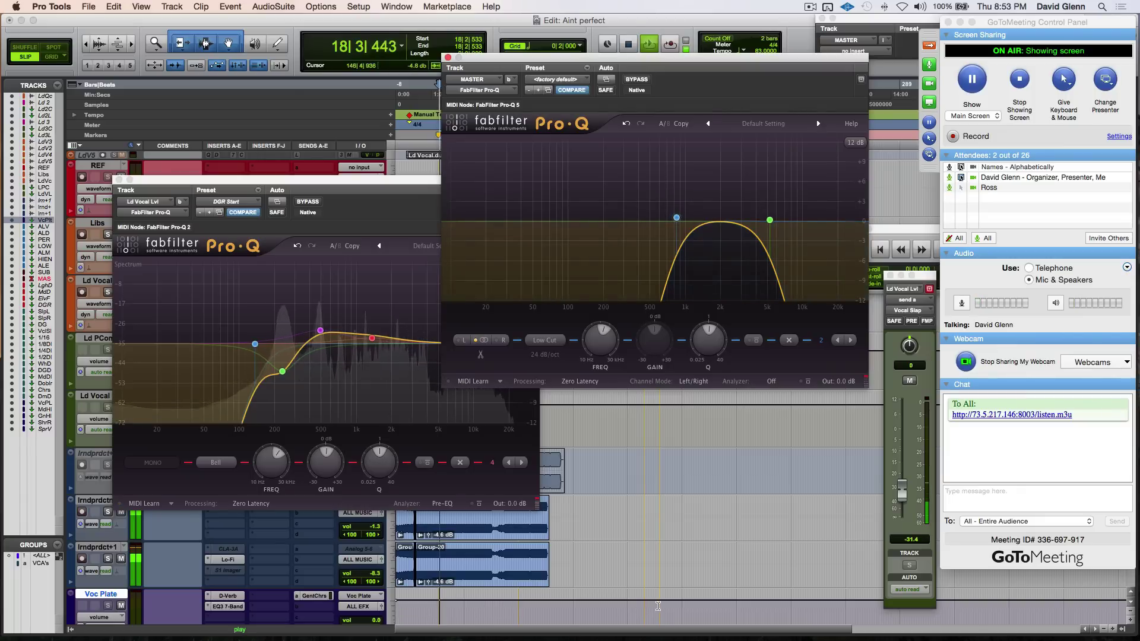
left_click(658, 605)
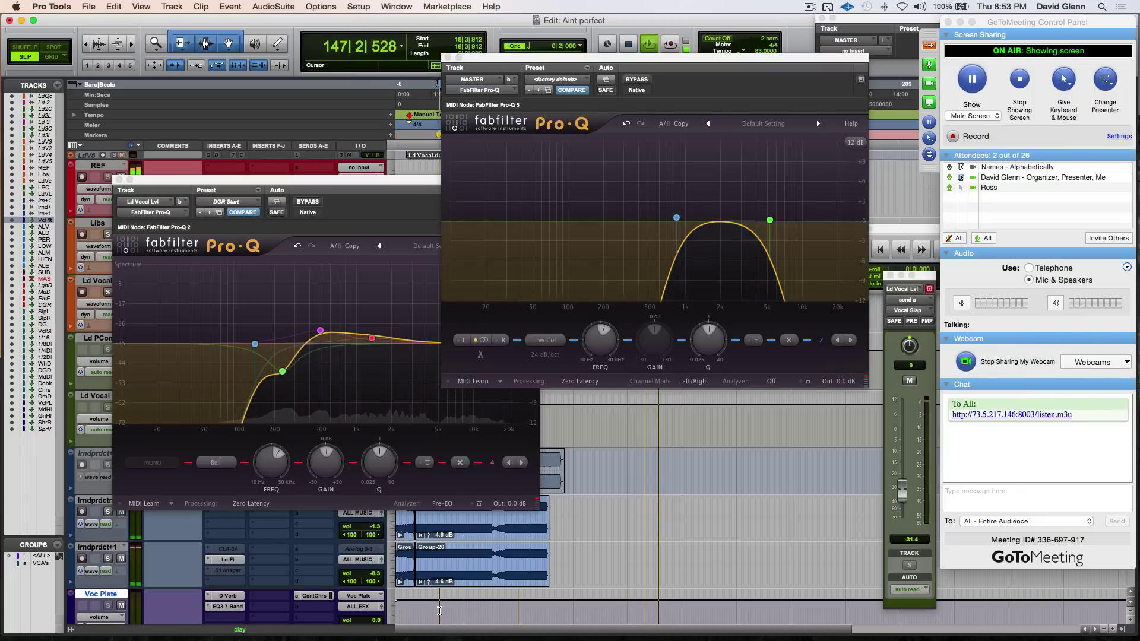
key("space")
key("space")
Add a bell boost of about 3.3 dB near 2200 Hz to the Ld Vocal Lvl Pro-Q, checking it against the reference.
left_click(398, 346)
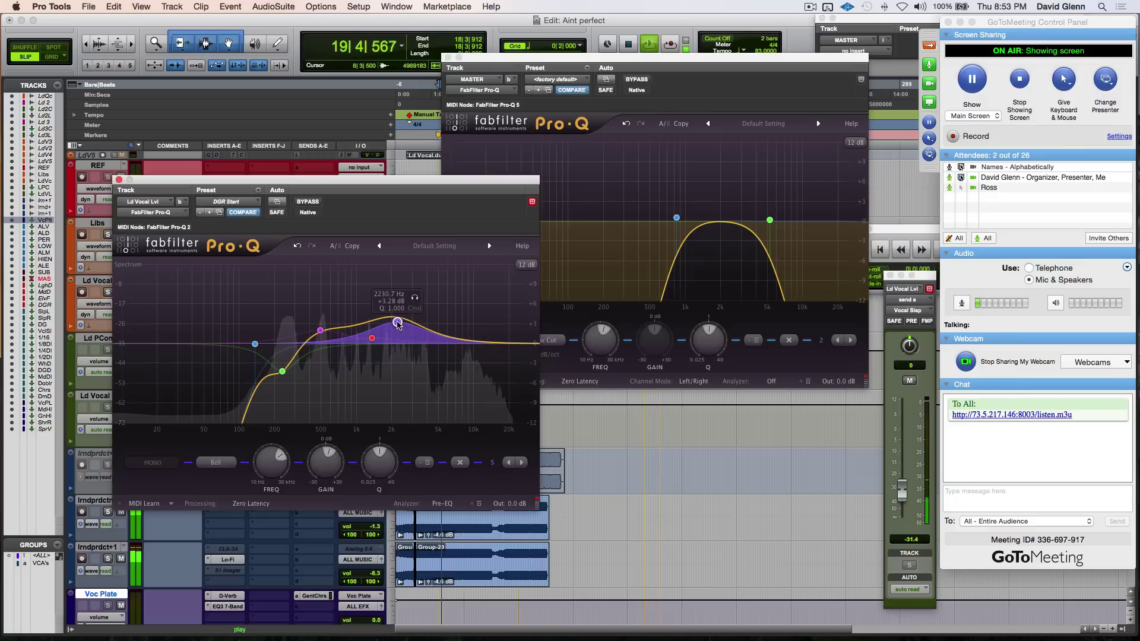
left_click(659, 557)
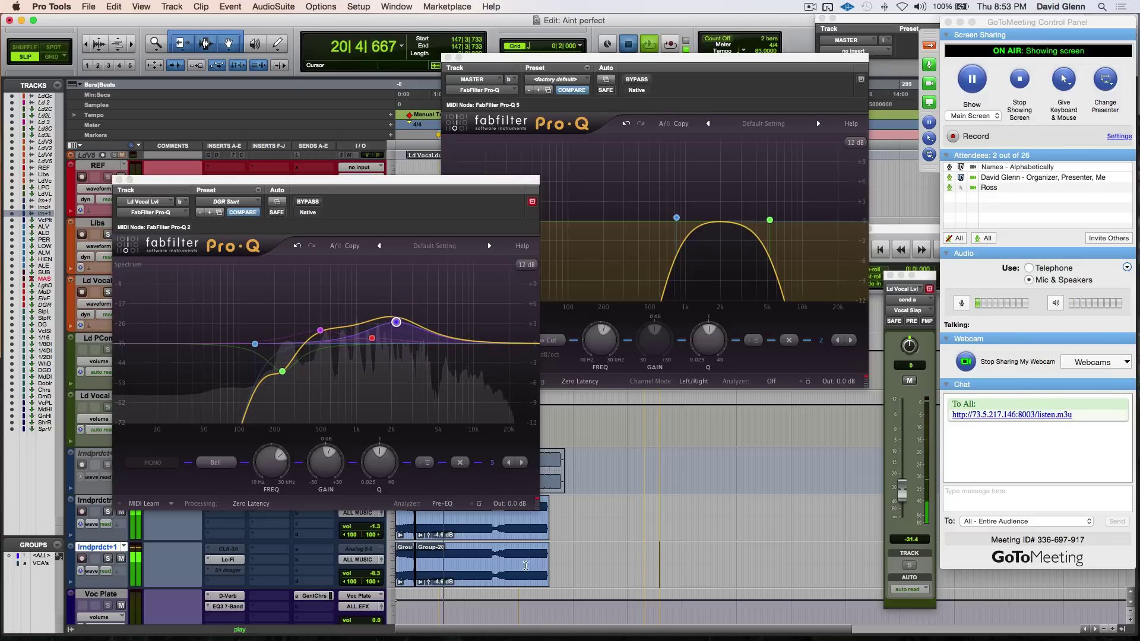
left_click(439, 612)
Refine the new vocal bell to about 2.9 dB near 2105 Hz with a Q of about 0.8, comparing it with the reference.
left_click(396, 322)
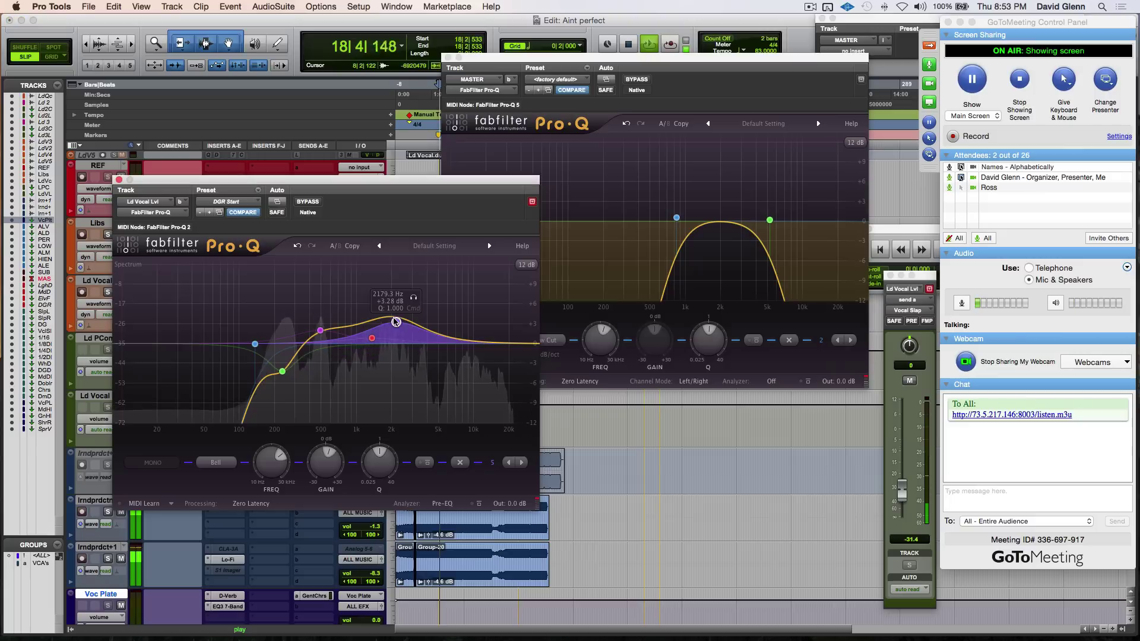
mouse_move(396, 322)
left_mouse_down()
mouse_move(396, 300)
mouse_move(396, 313)
left_mouse_up()
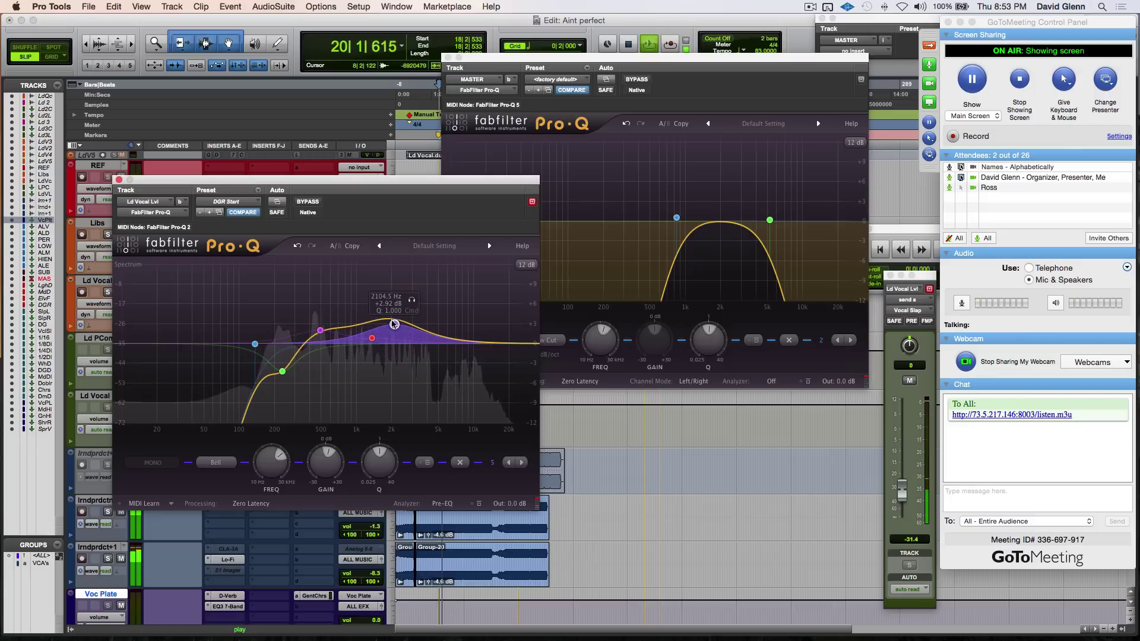
left_click(660, 558)
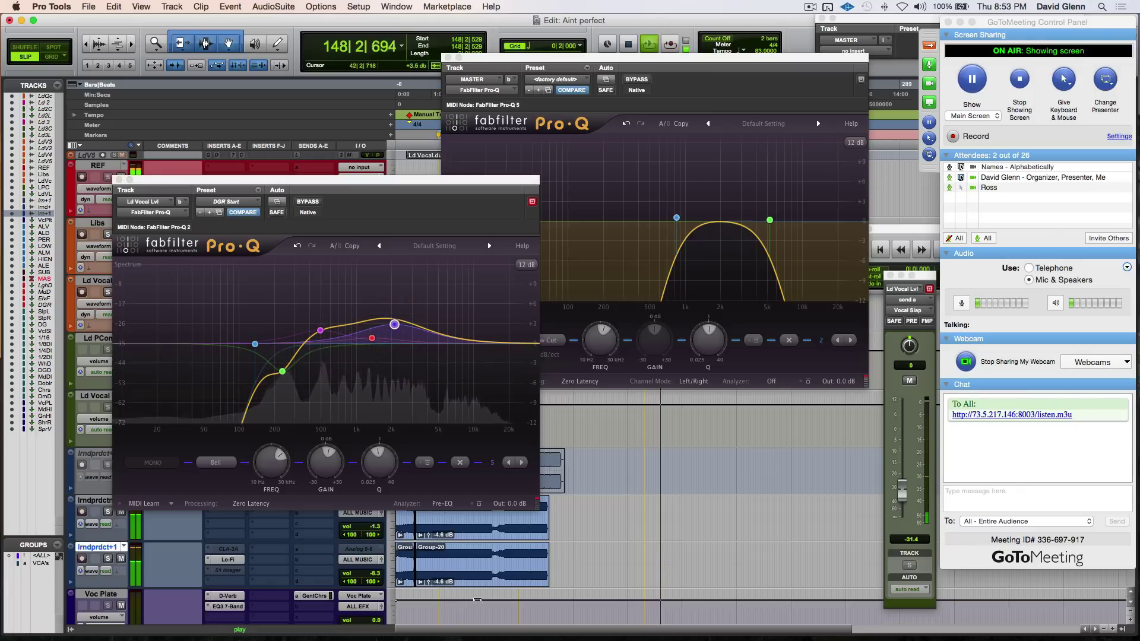
left_click(438, 597)
key("space")
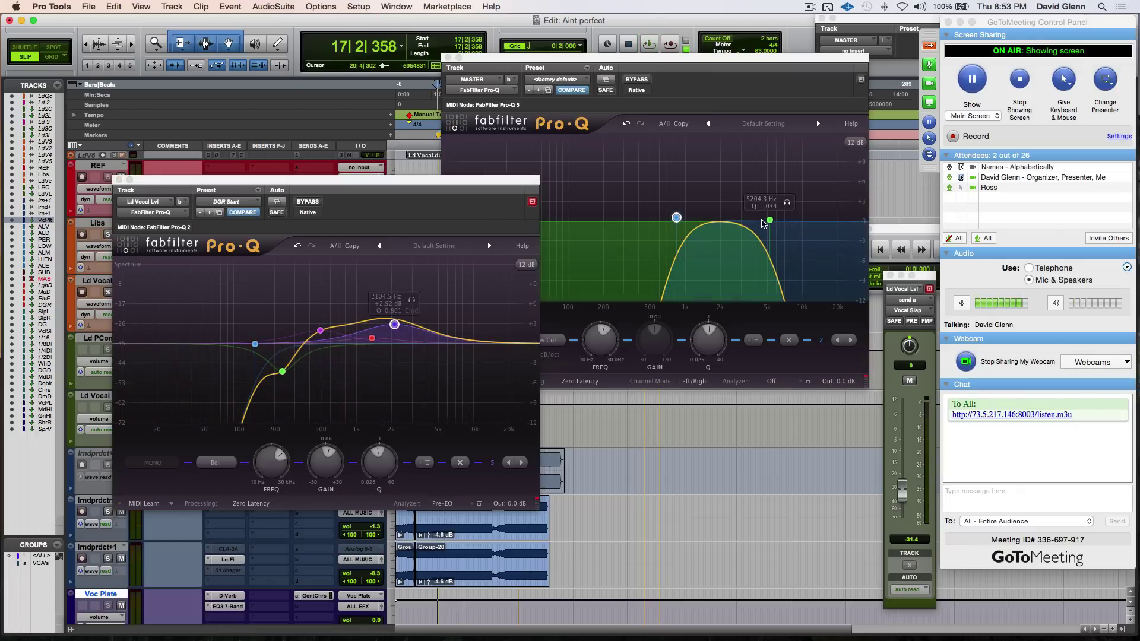
Raise the Master Pro-Q's high cut to about 10231 Hz and compare the mix with the reference.
left_click(675, 219)
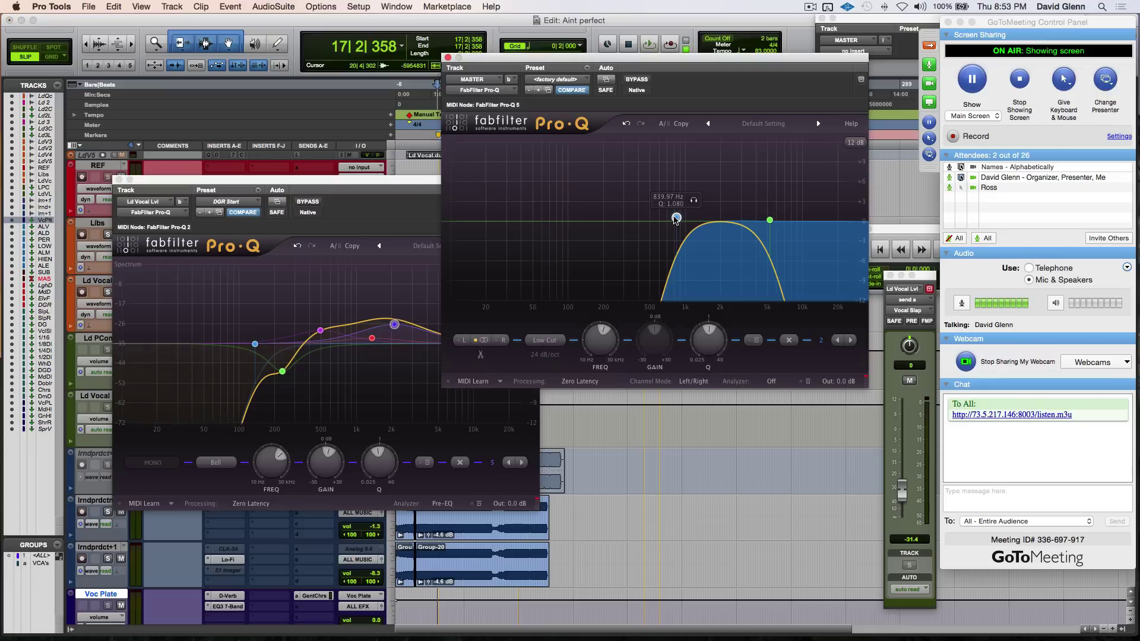
left_click(769, 221)
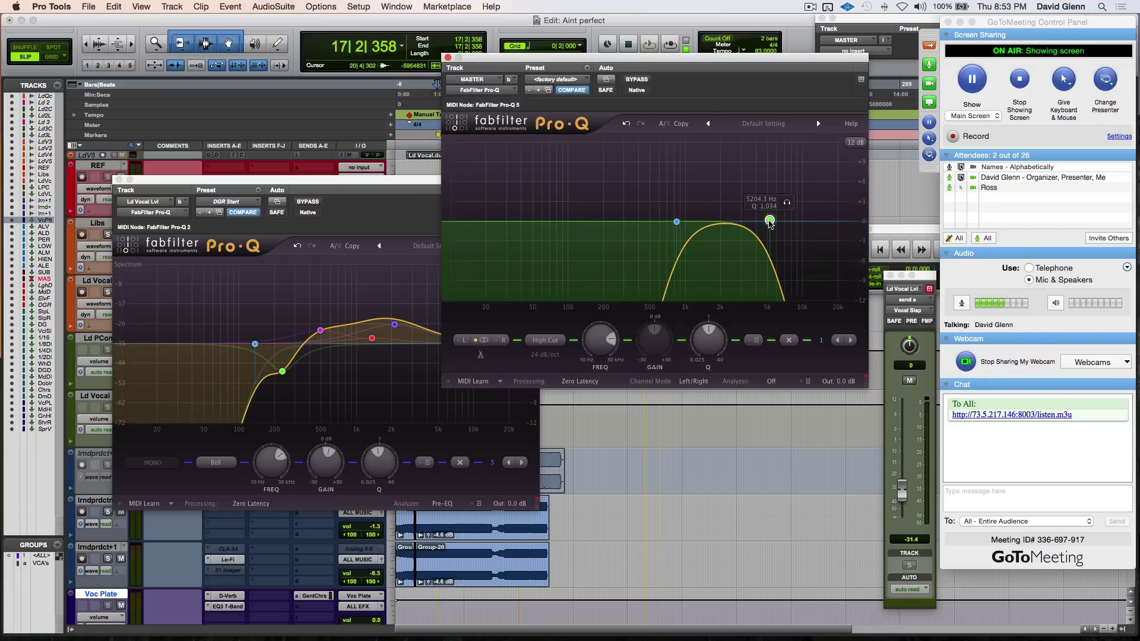
left_click_drag(770, 221, 812, 224)
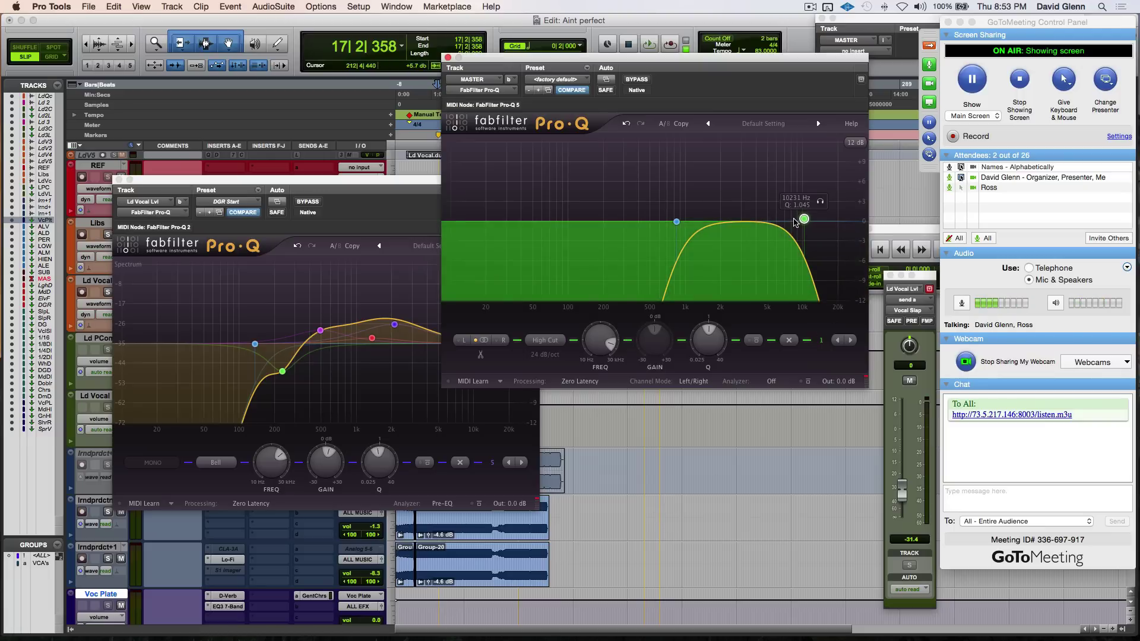
key("space")
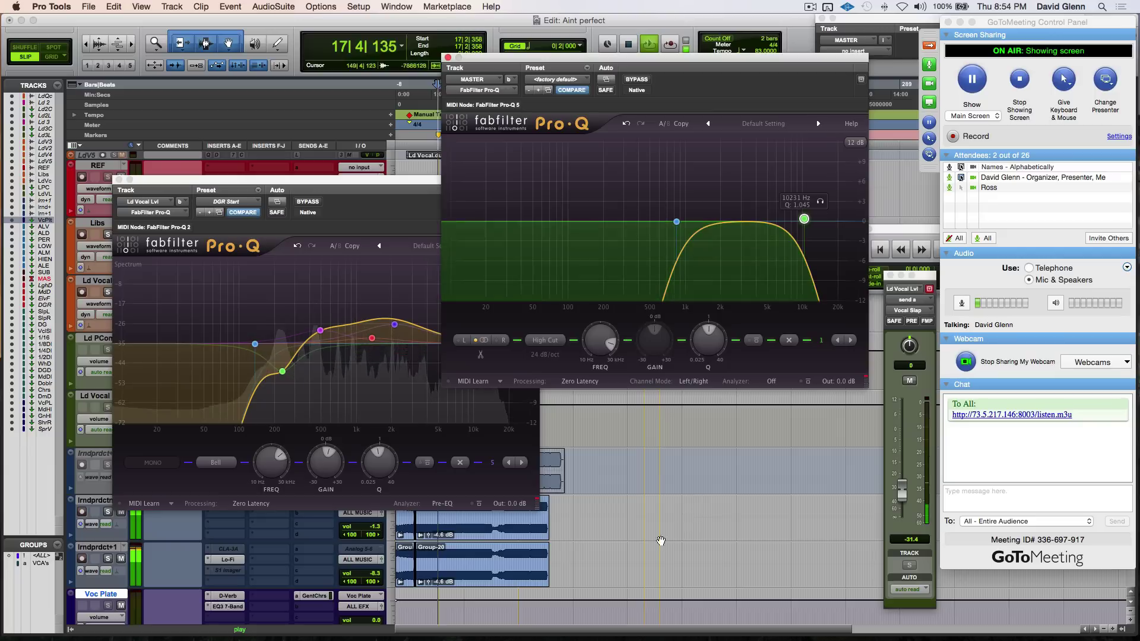
left_click(661, 541)
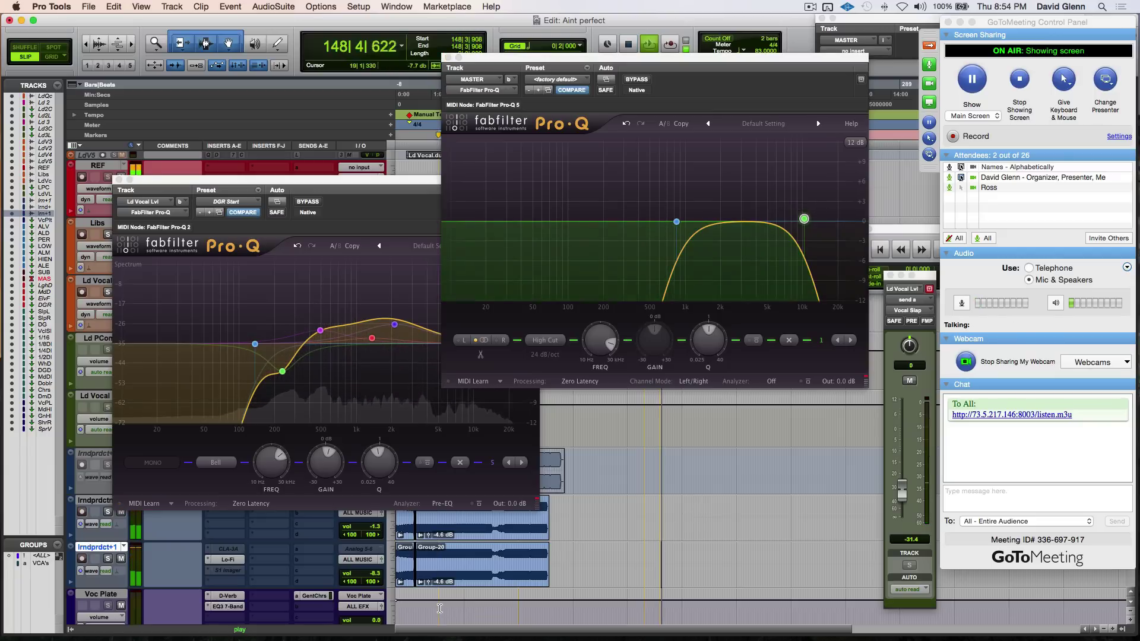
left_click(440, 608)
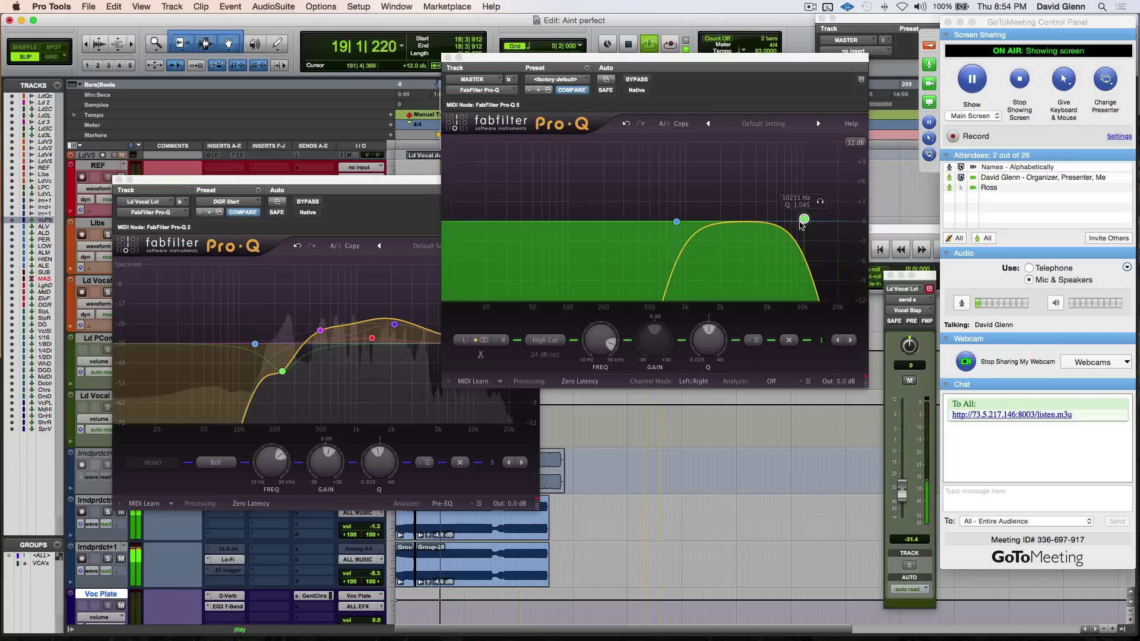
Raise the Master Pro-Q's high cut to about 20349 Hz and compare the mix at bar 18 with the reference at bar 147.
left_click_drag(801, 225, 839, 221)
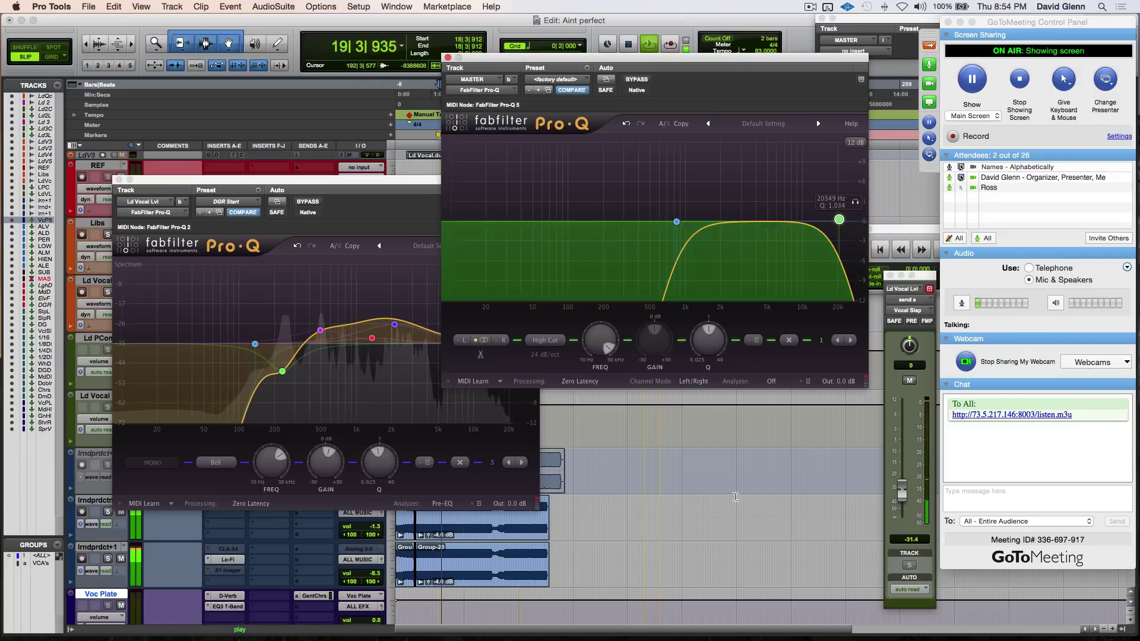
left_click(660, 564)
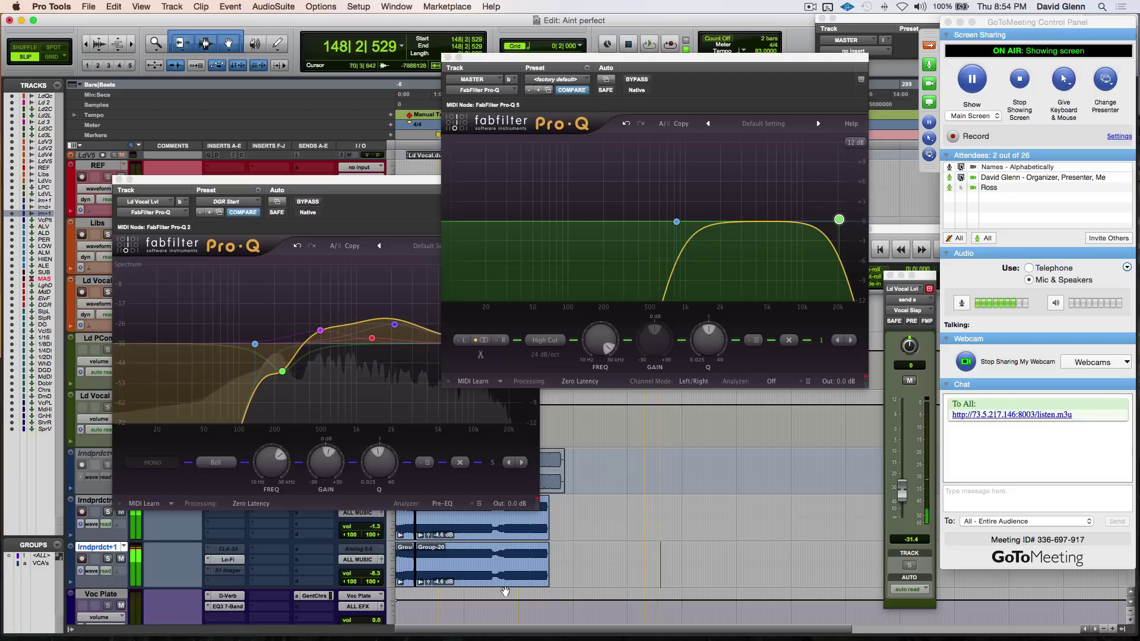
key("space")
left_click(504, 592)
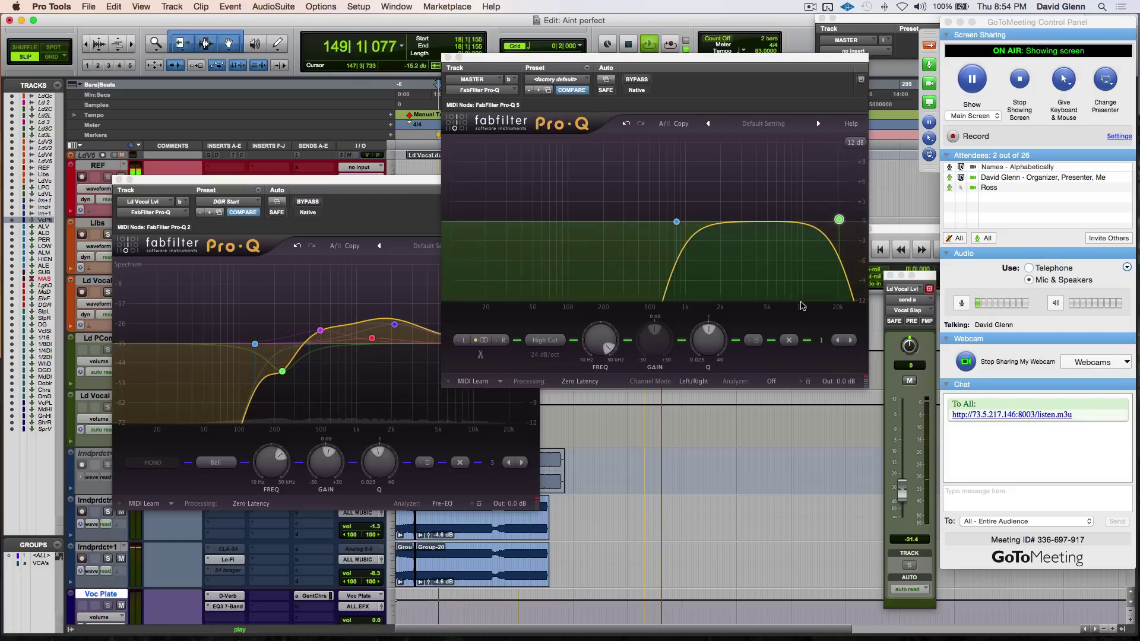
key("space")
key("space")
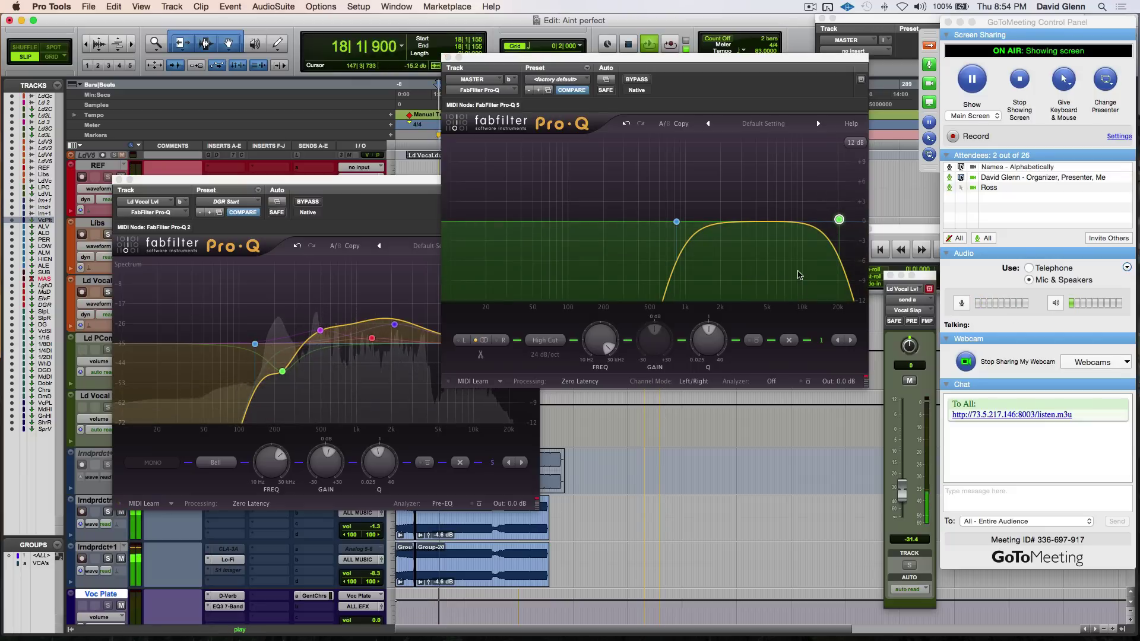
left_click(363, 189)
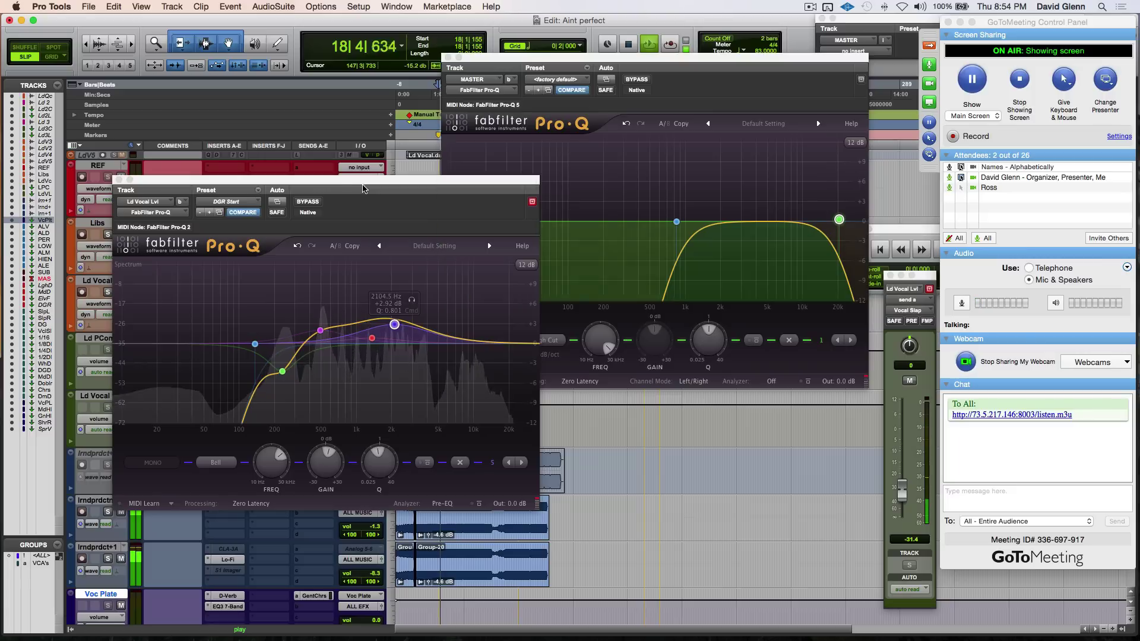
key("space")
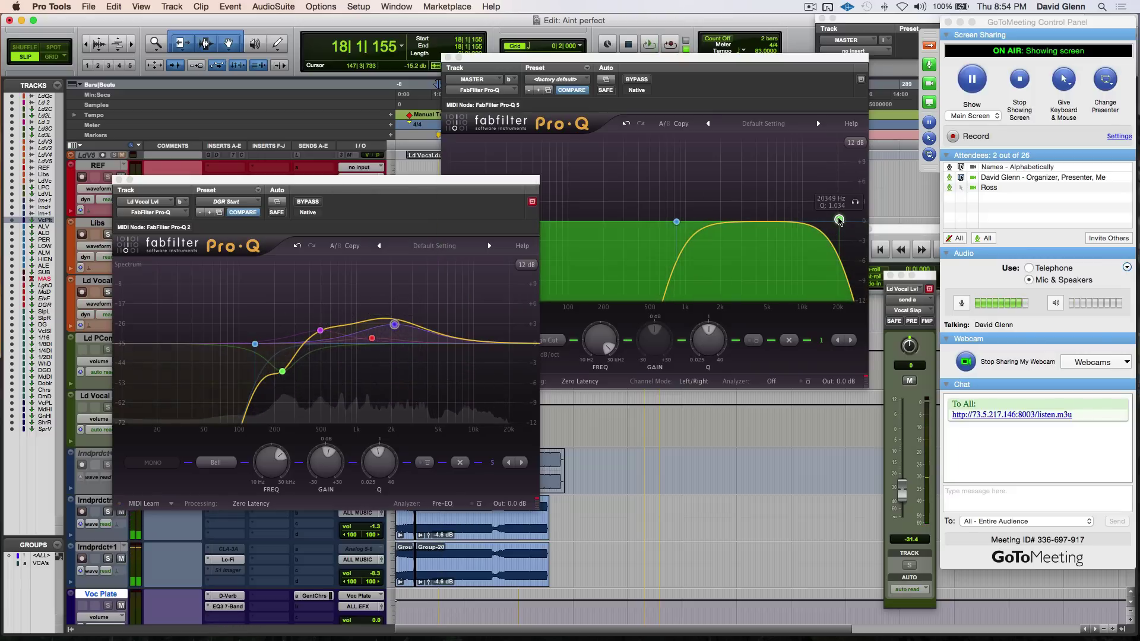
Make the Pro-Q insert on the MASTER track inactive to remove the band-pass filter.
right_click(839, 220)
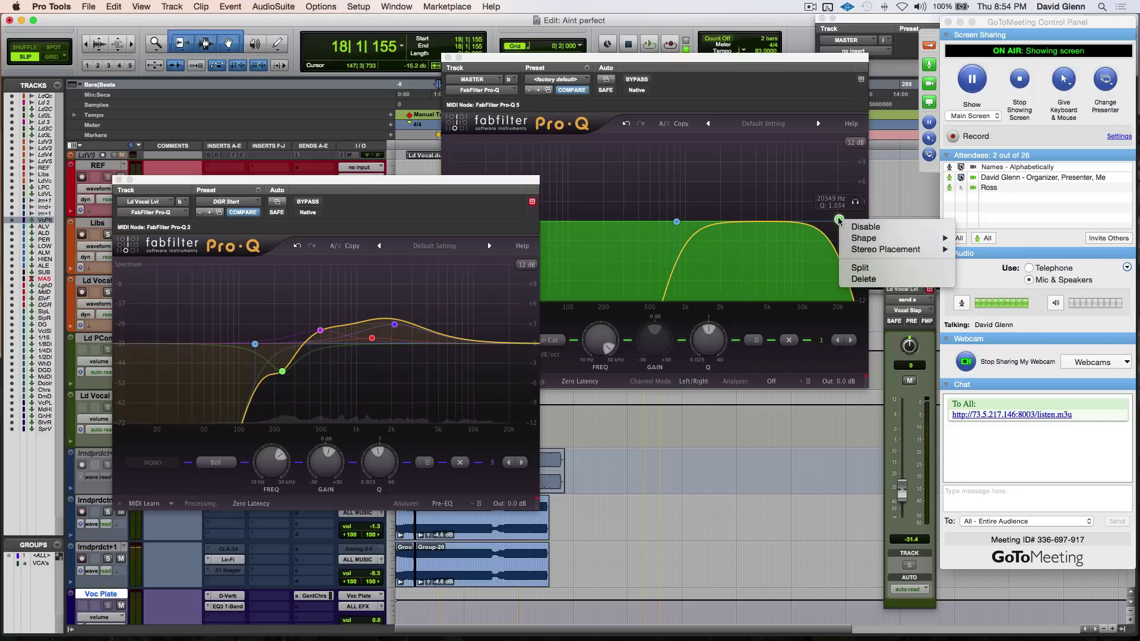
left_click(681, 92)
scroll(200, 572, "down", 10)
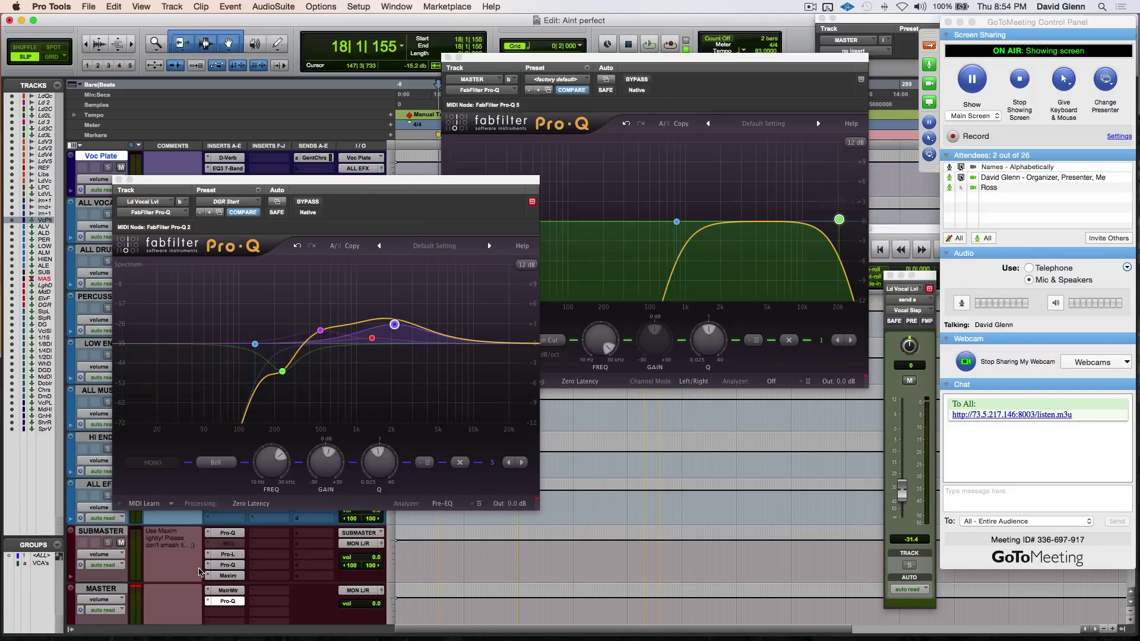
left_click(227, 601, "ctrl+super")
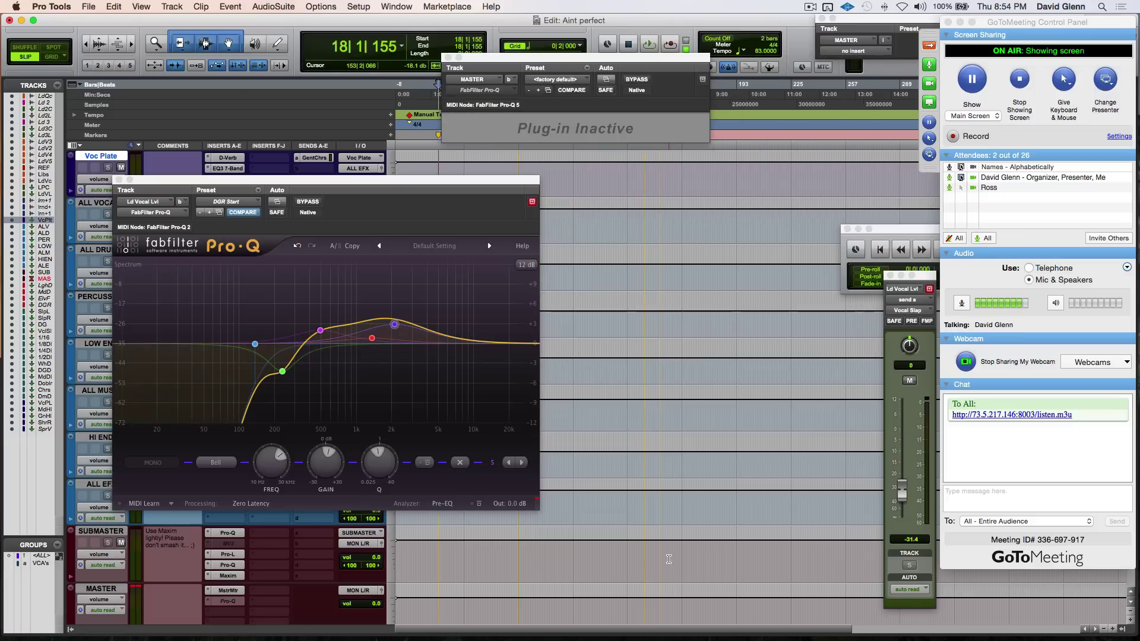
Compare the unfiltered mix at bar 18 with the reference at bar 147.
key("space")
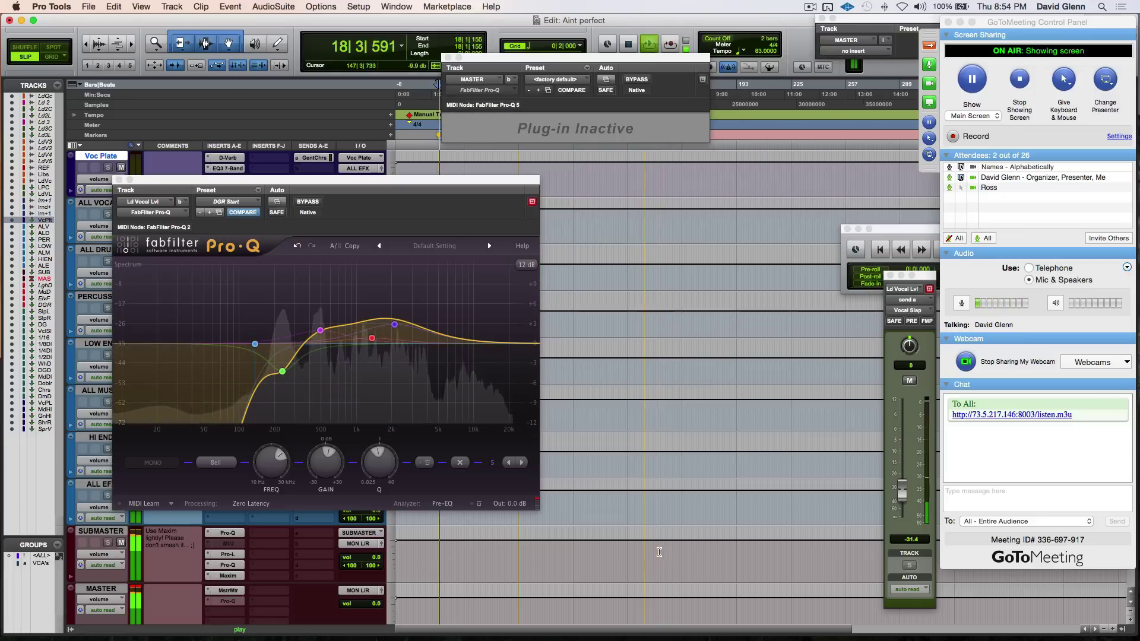
left_click(659, 552)
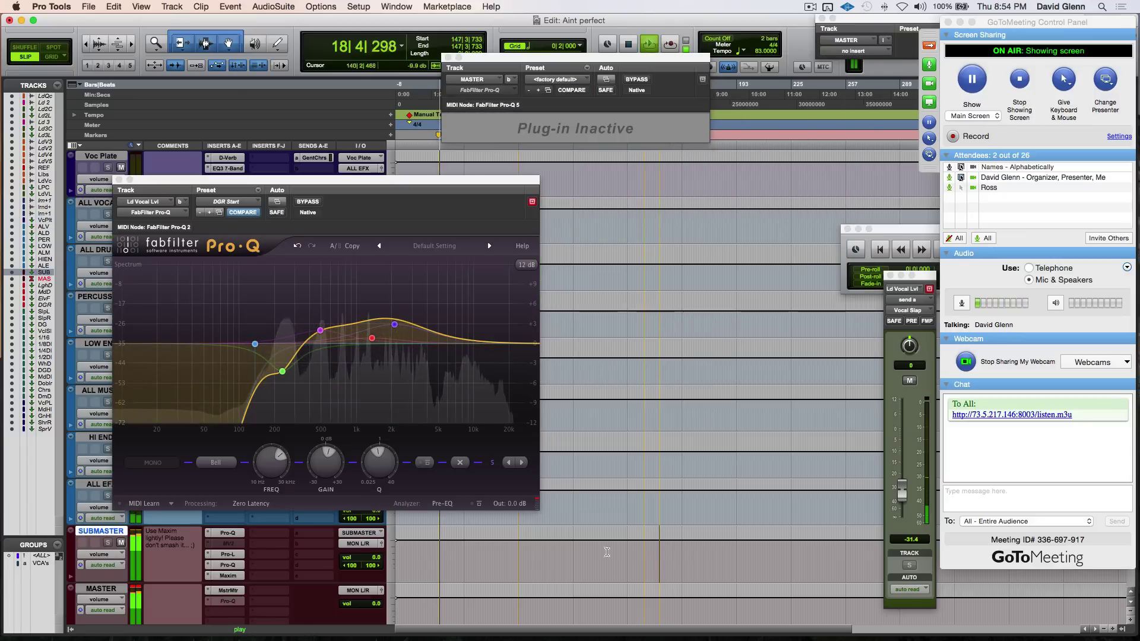
left_click(439, 554)
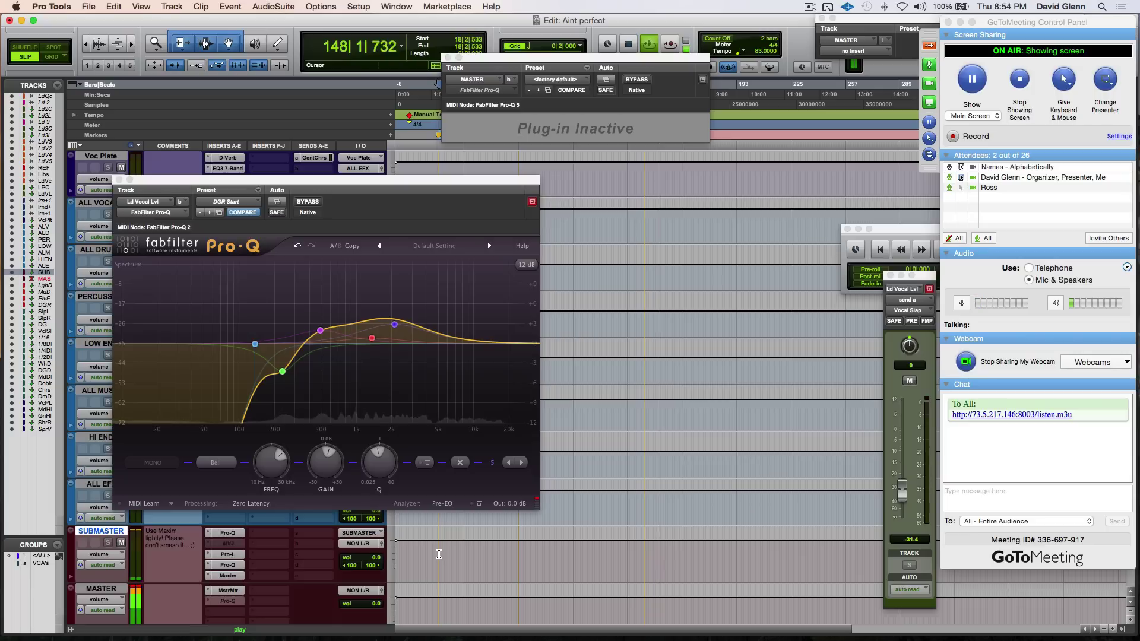
mouse_move(321, 472)
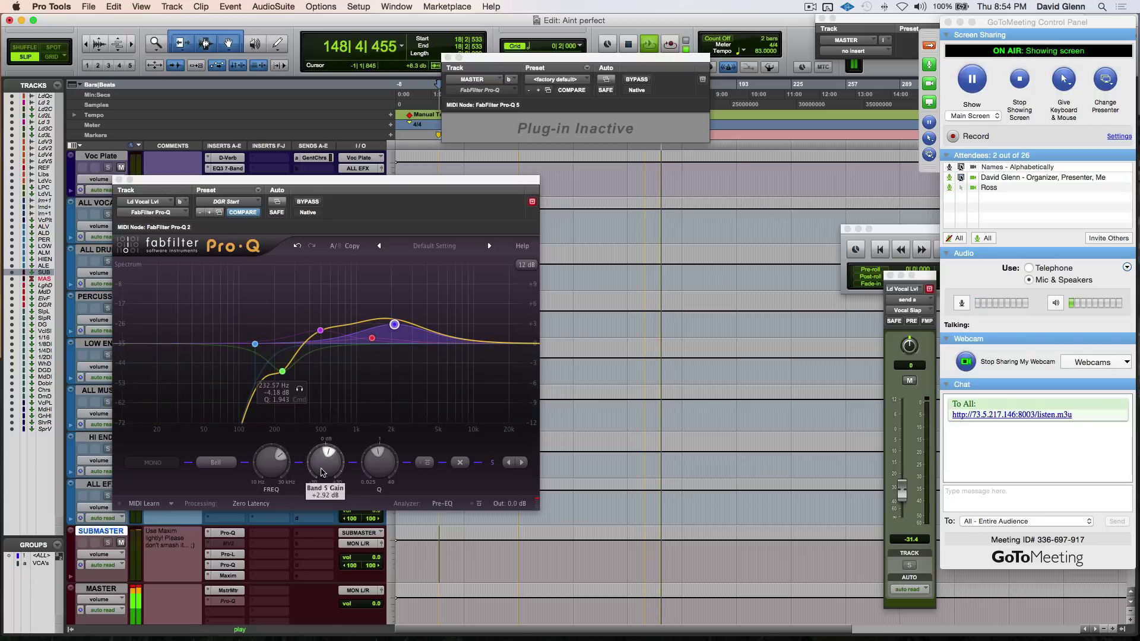
Close the Ld Vocal Lvl Pro-Q window and audition the unfiltered mix from bar 18.
left_click(120, 179)
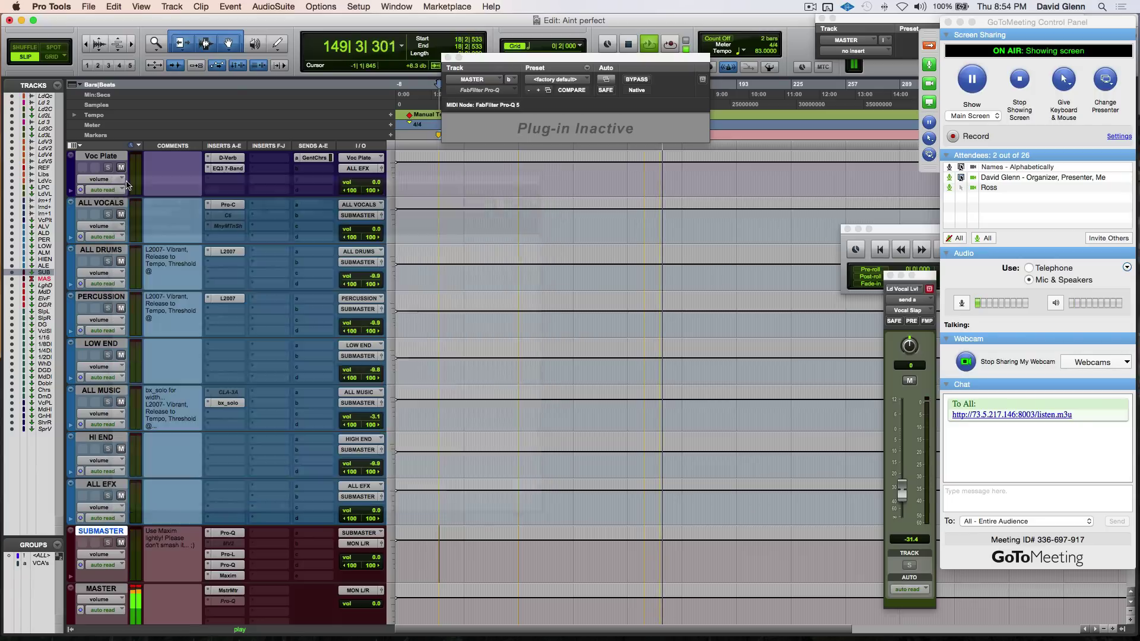
key("space")
key("space")
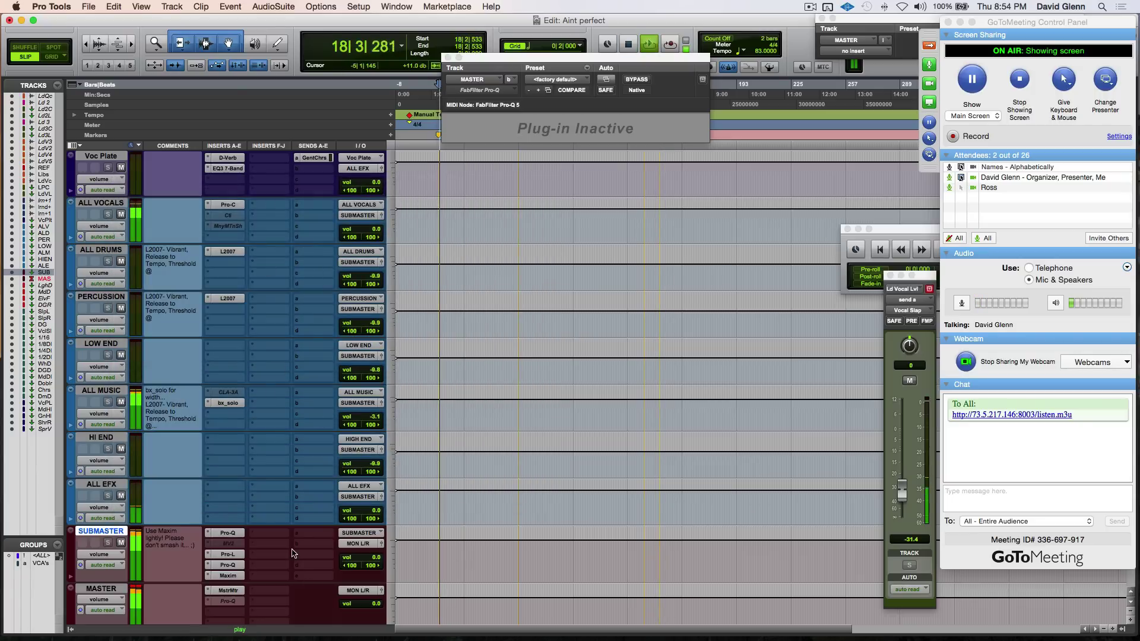
key("space")
Activate the inactive OTT insert on the Ld Vocal Lvl track and open its plug-in window.
scroll(292, 554, "up", 8)
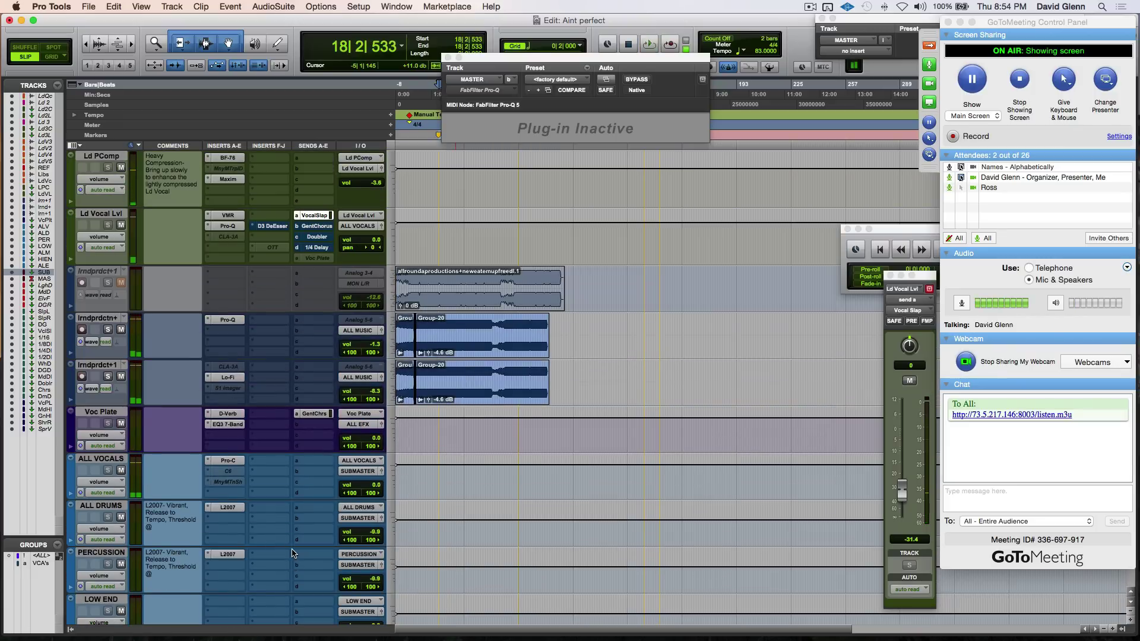
scroll(277, 450, "up", 3)
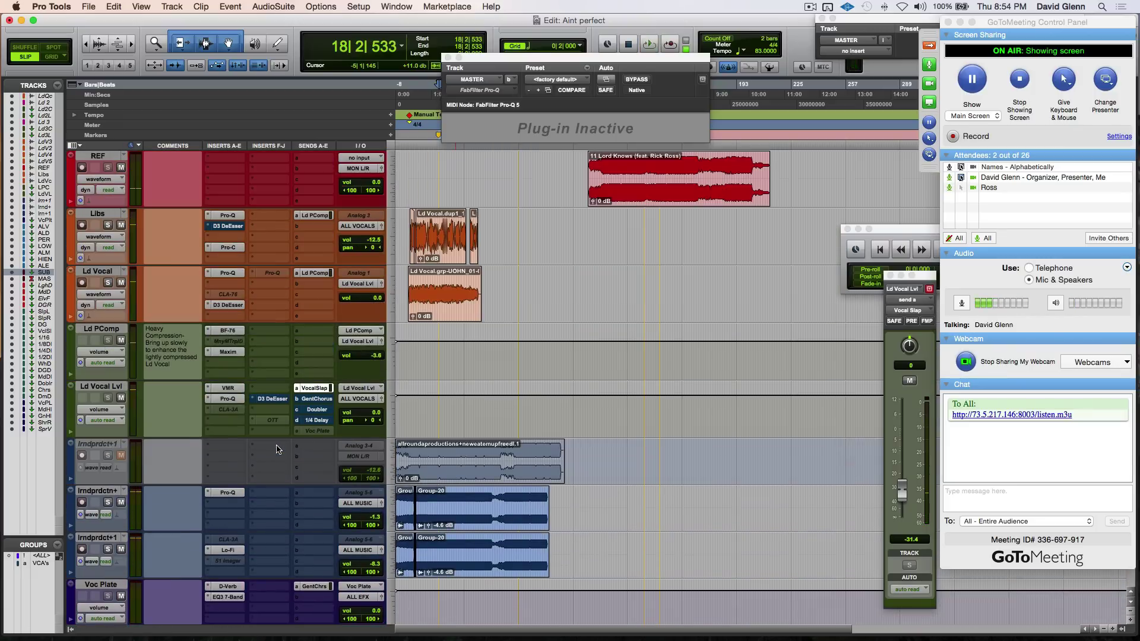
left_click(108, 388)
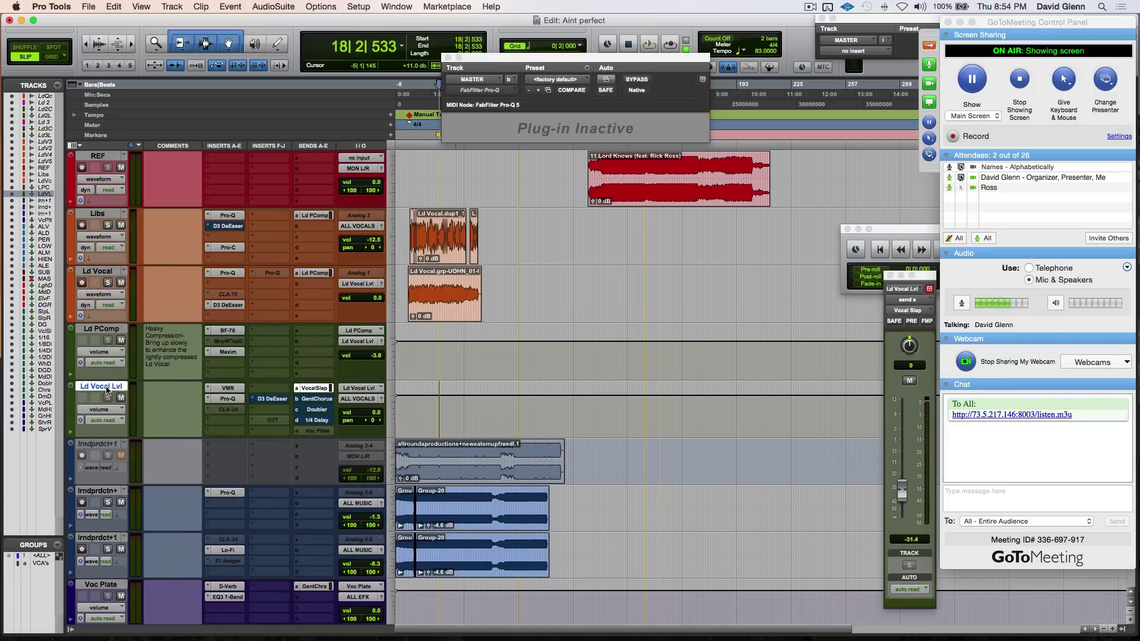
left_click(271, 421)
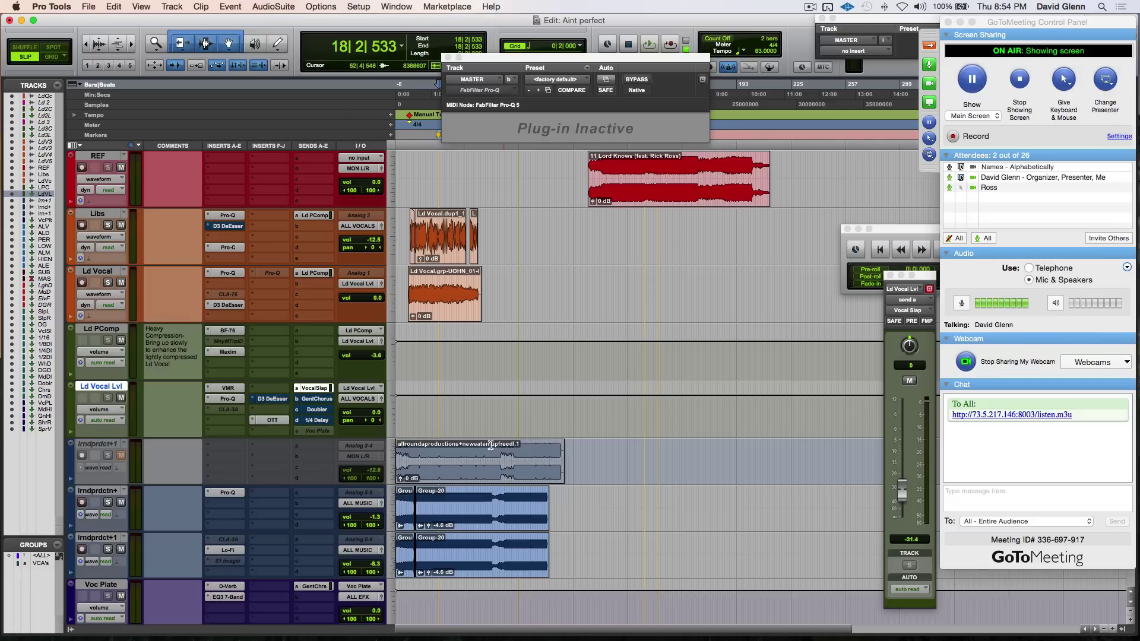
left_click(272, 420)
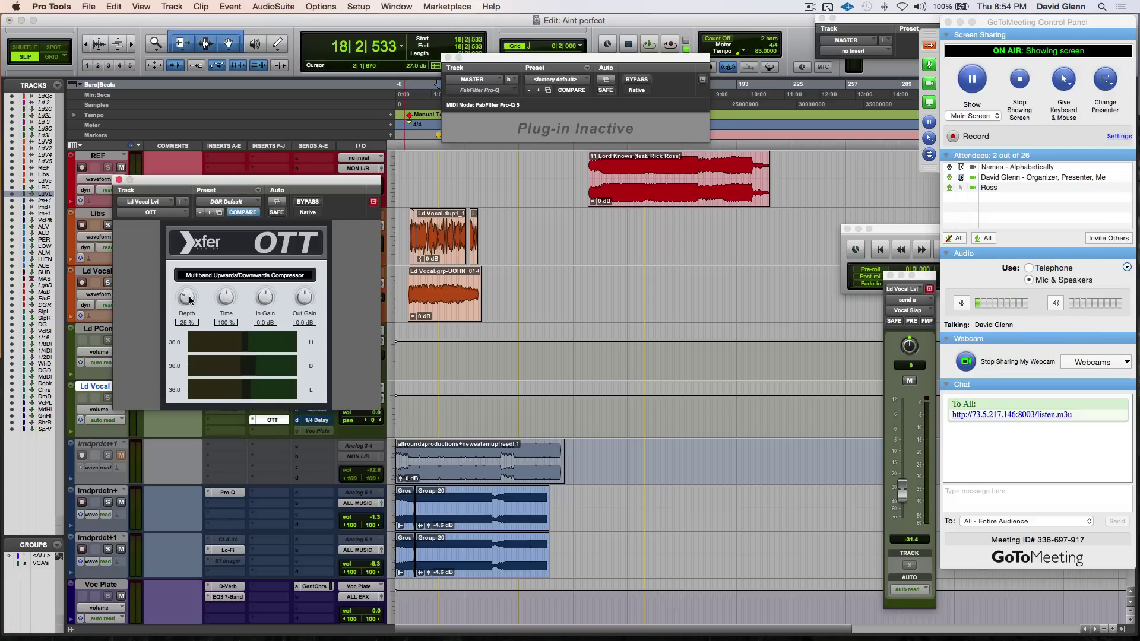
Reposition the OTT window and set the compressor's Depth to 10 % while the mix plays.
left_click_drag(190, 300, 190, 320)
left_click_drag(162, 181, 144, 76)
key("space")
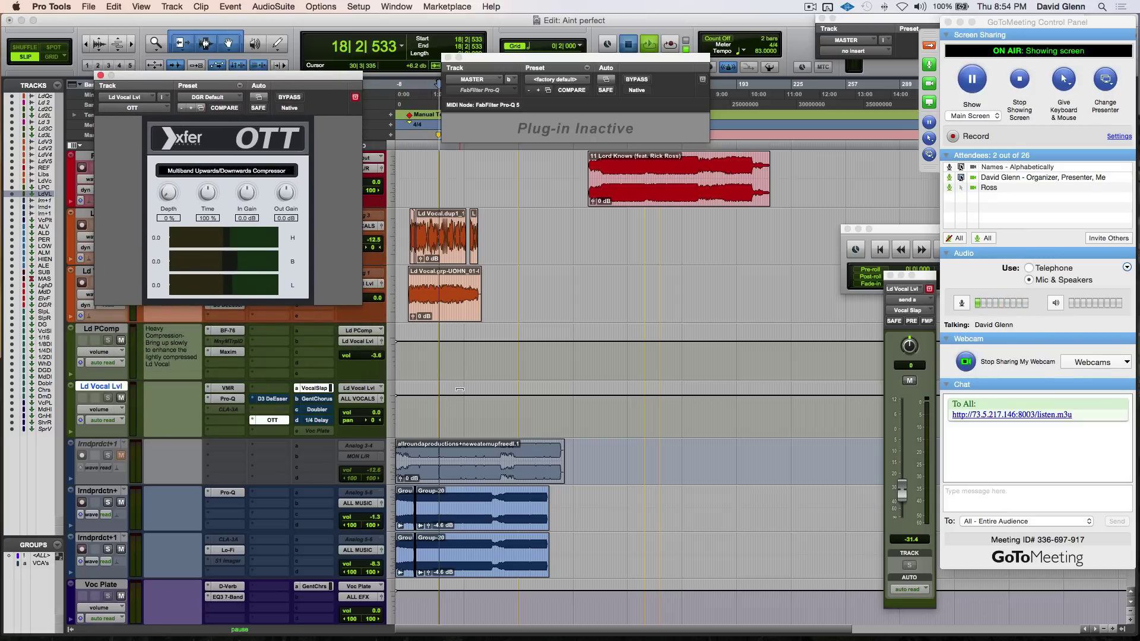
left_click_drag(164, 190, 164, 177)
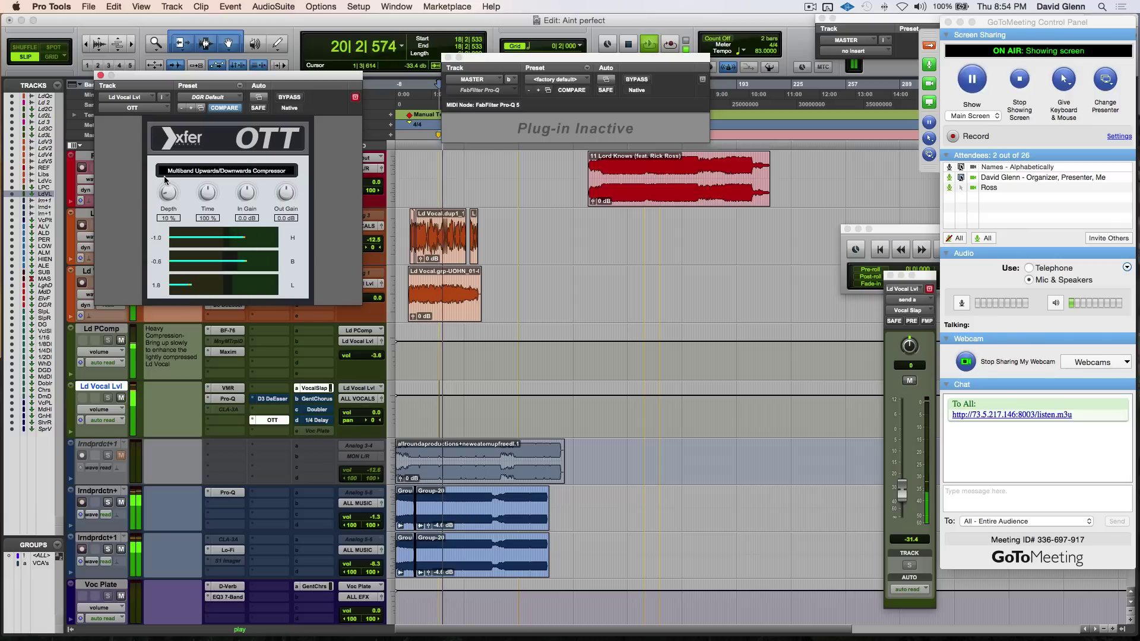
left_click_drag(164, 176, 164, 177)
Audition the lead vocal with OTT bypassed and engaged, and compare the mix at bar 18 with the reference at bar 148.
left_click(291, 98)
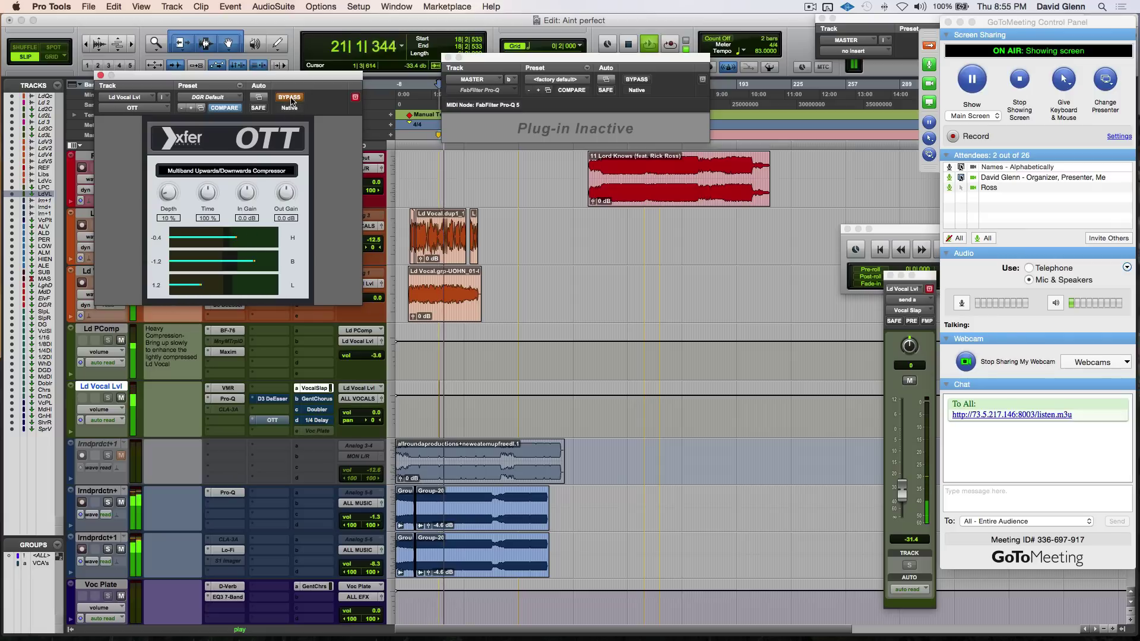
left_click(292, 99)
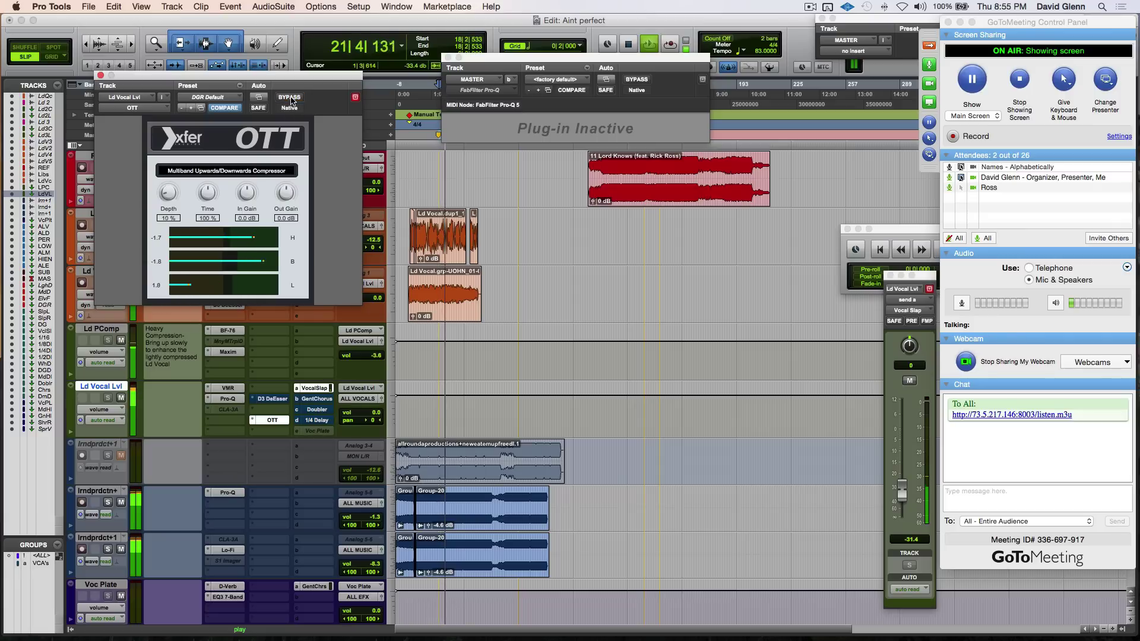
left_click(661, 367)
key("space")
key("space")
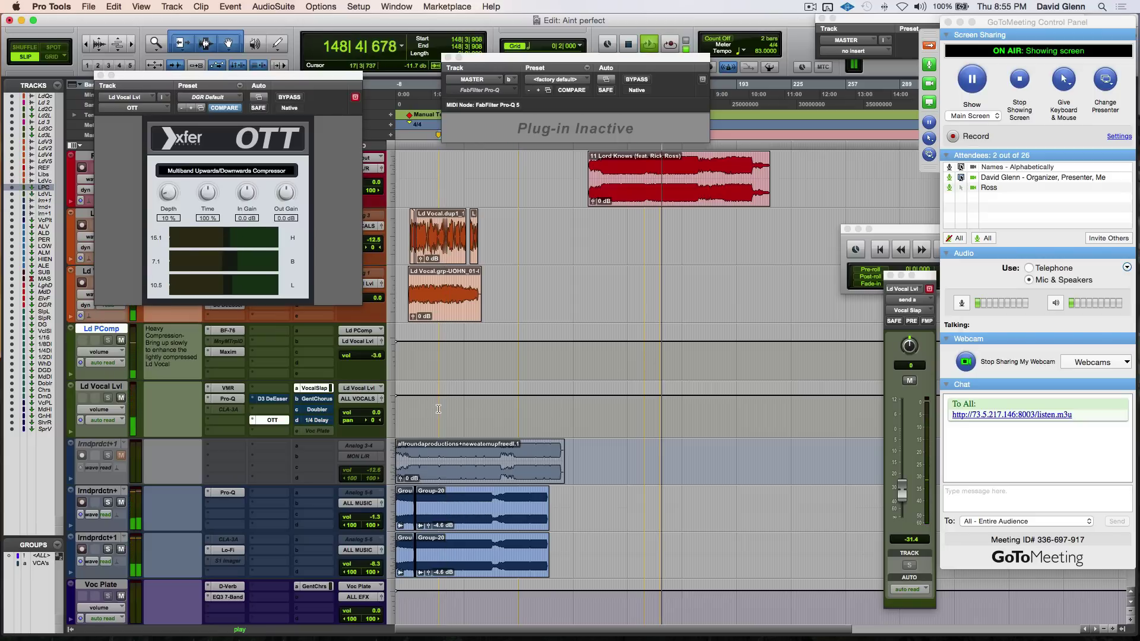
left_click(438, 409)
key("space")
key("space")
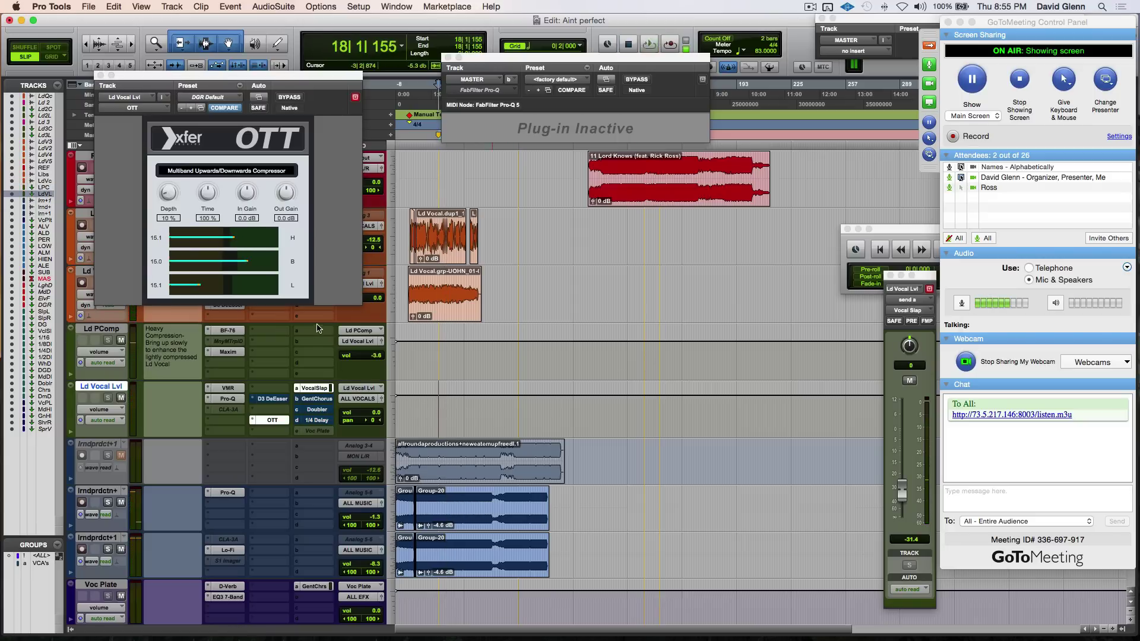
left_click(100, 76)
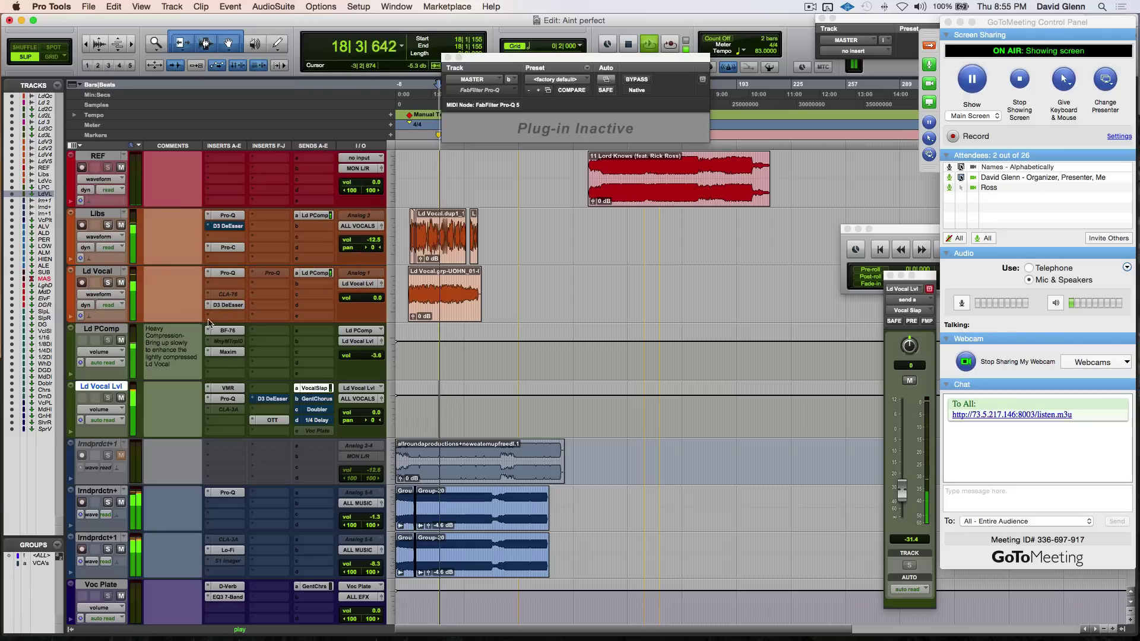
key("space")
In the Ld Vocal Lvl Pro-Q, reduce the 232 Hz cut, lower the low cut to 118.30 Hz and slightly boost the 500 Hz area band.
left_click(227, 398)
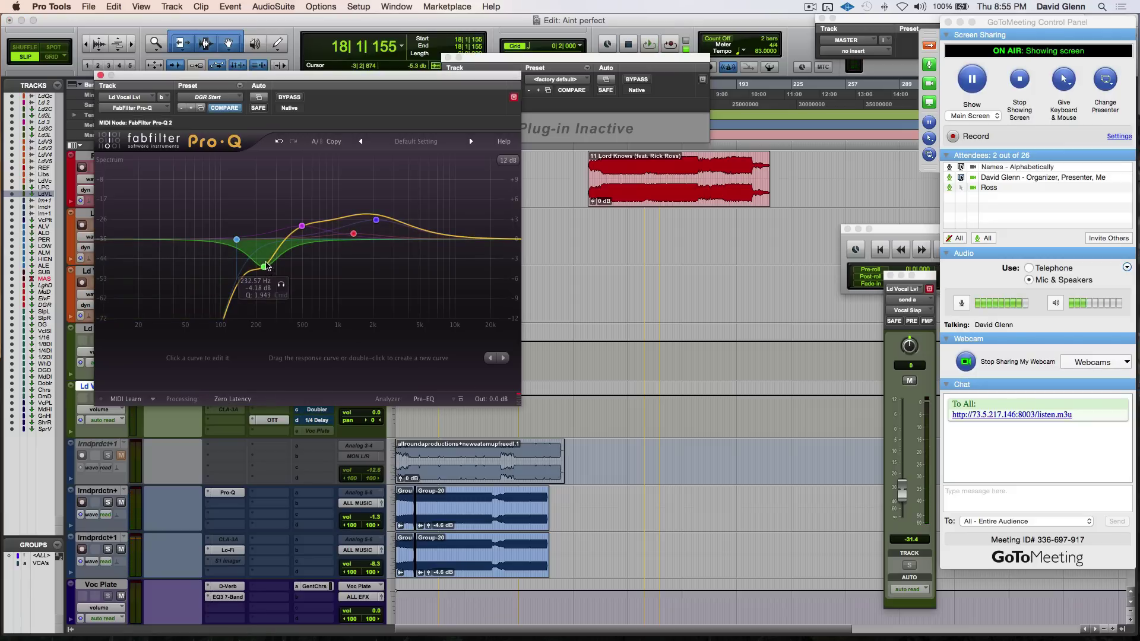
left_click_drag(267, 265, 228, 236)
key("space")
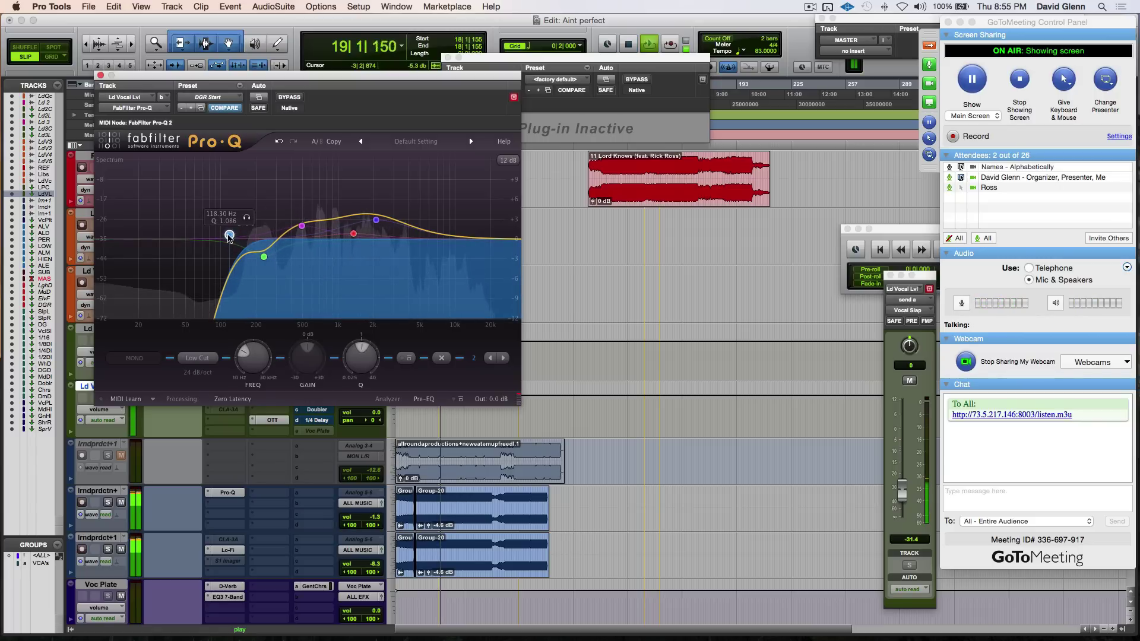
mouse_move(302, 226)
left_mouse_down()
mouse_move(293, 229)
mouse_move(300, 220)
left_mouse_up()
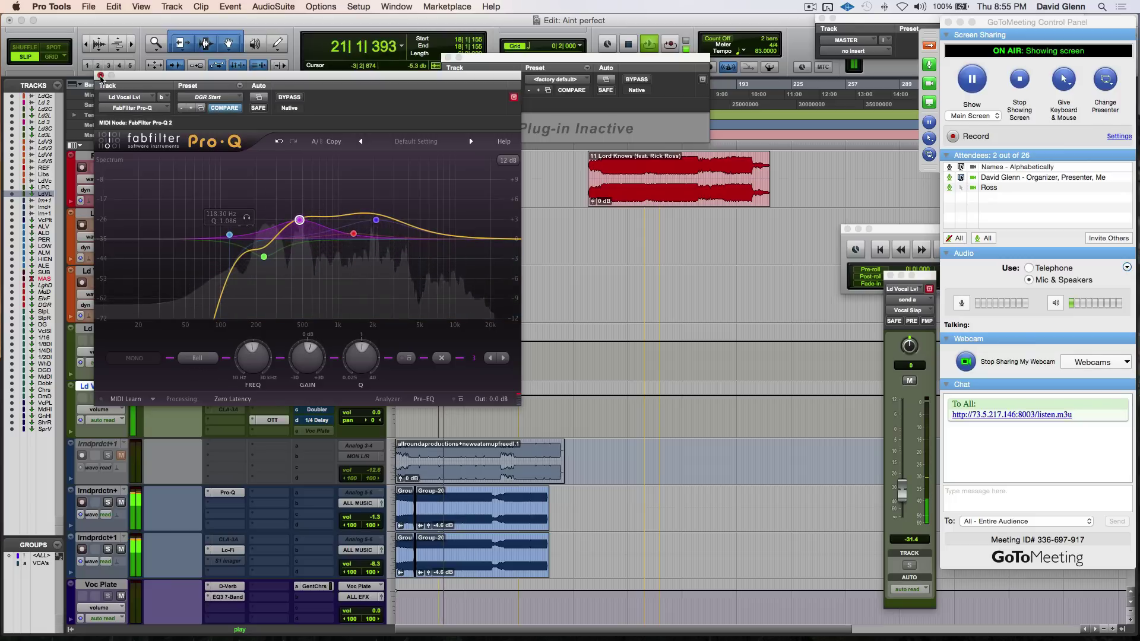
key("super+w")
Compare the reference at bar 148 with the re-equalized lead vocal at bar 18.
left_click(661, 463)
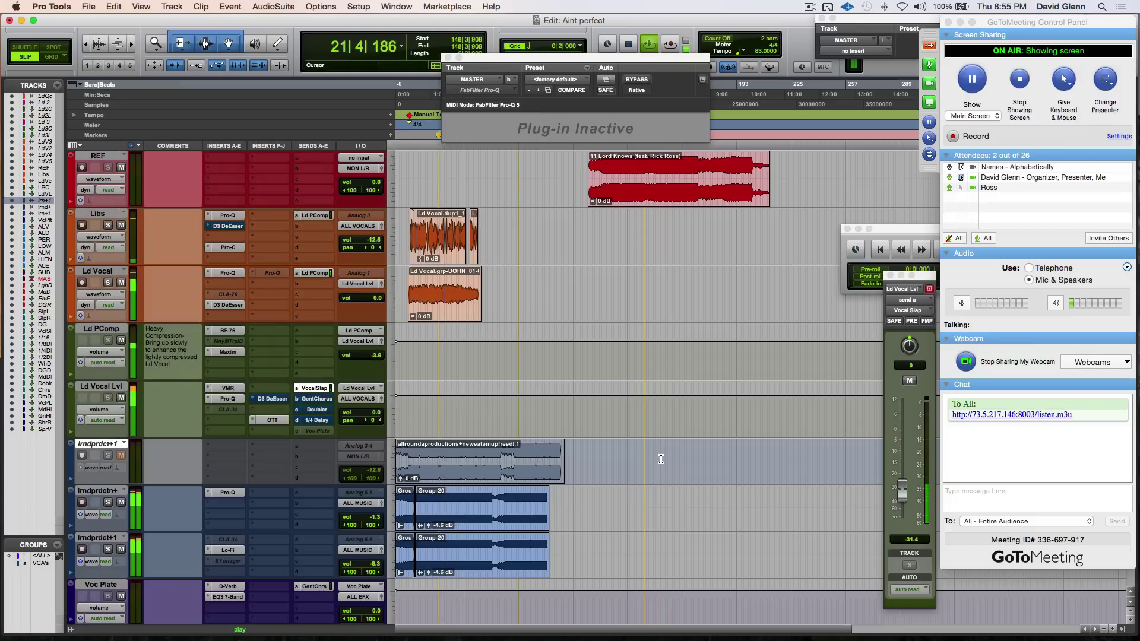
key("space")
key("space")
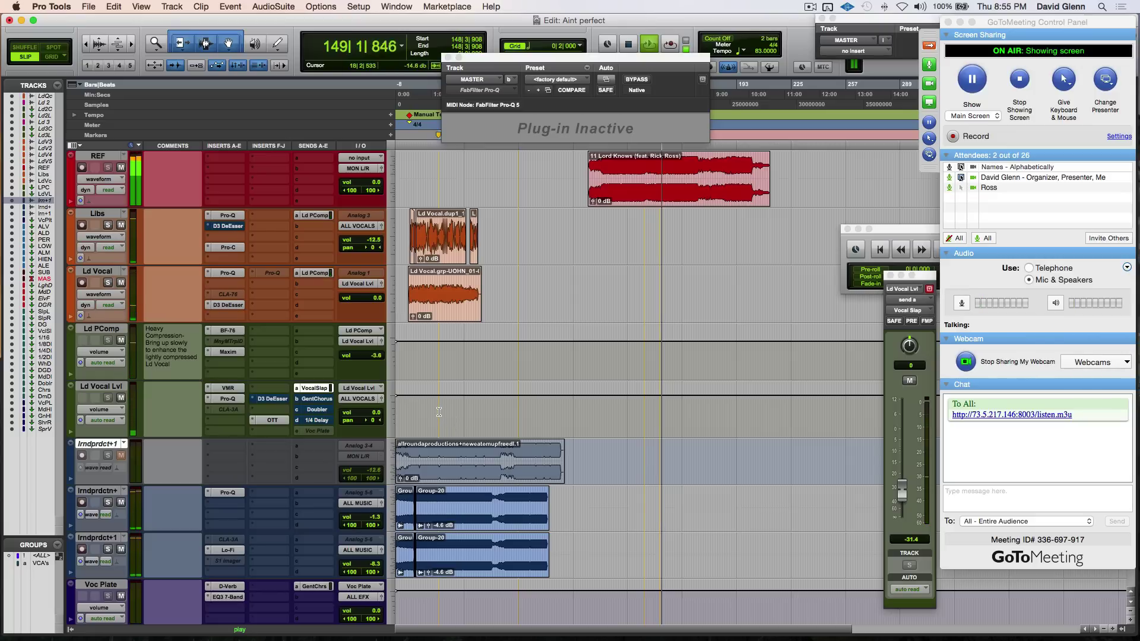
left_click(439, 411)
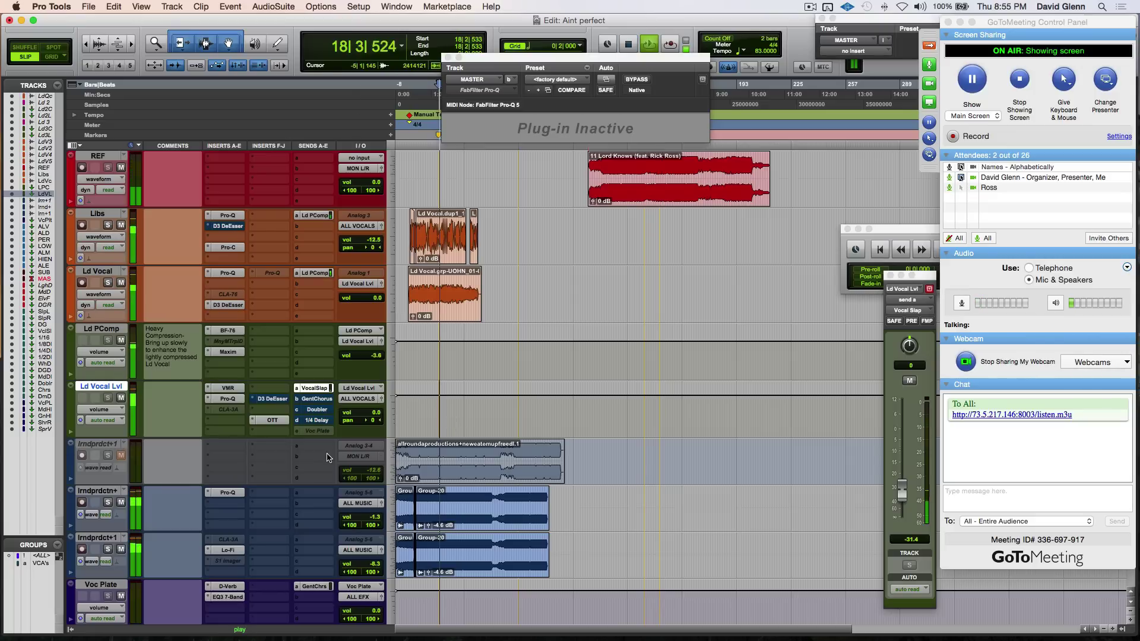
key("space")
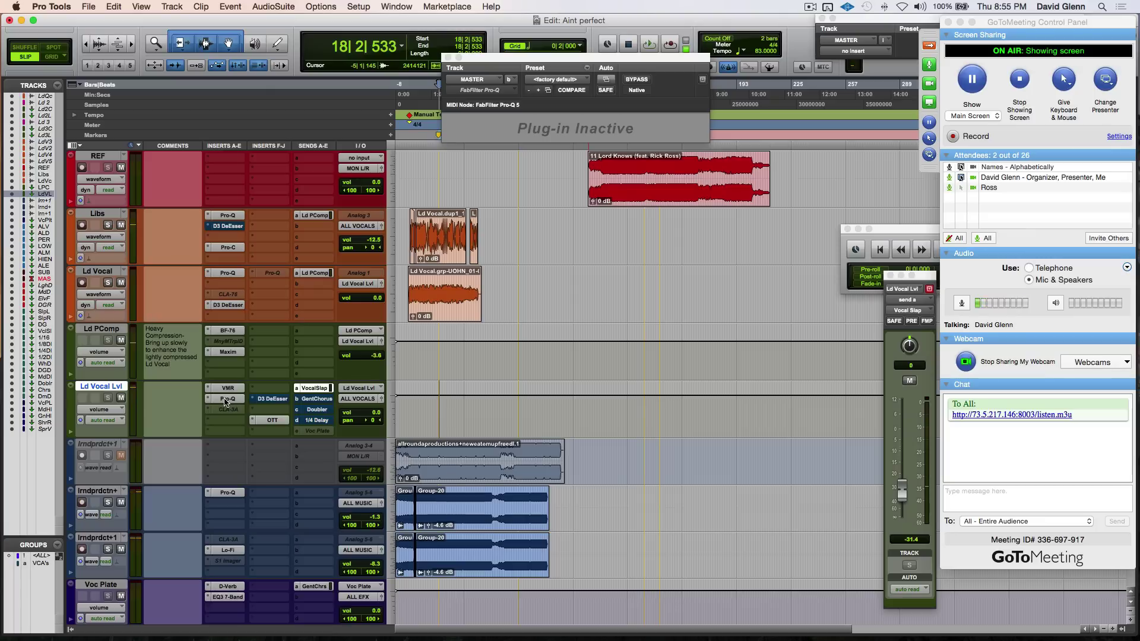
Move the Ld Vocal Lvl Pro-Q's 2104.5 Hz band to 2448.7 Hz, with +4.81 dB gain and a Q of 0.692, during playback.
left_click(230, 402)
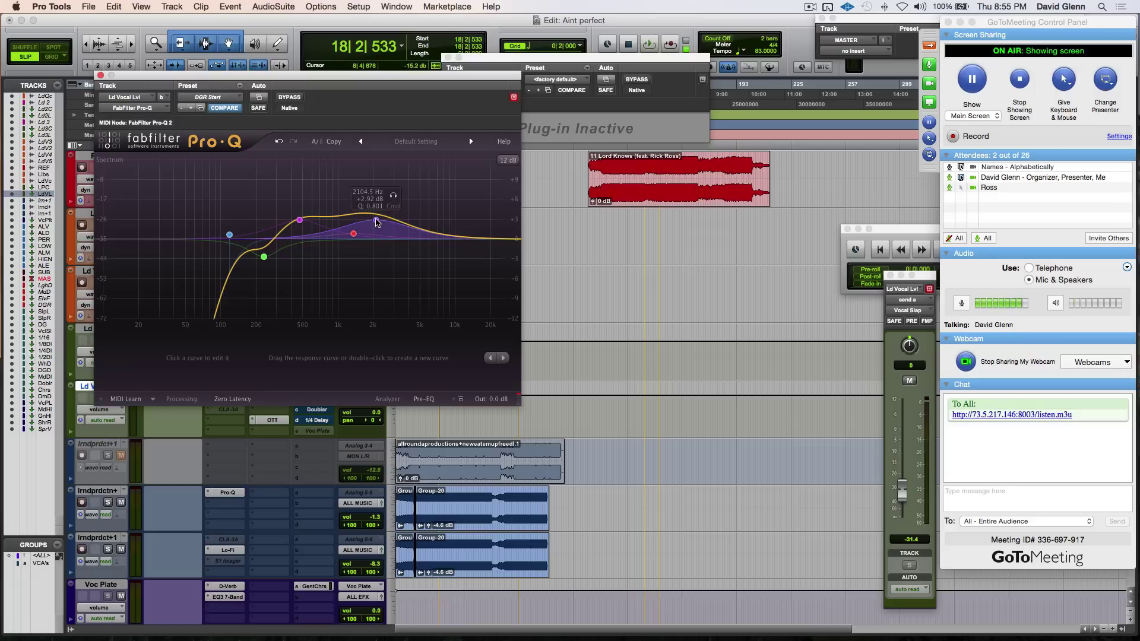
left_click(376, 221)
key("space")
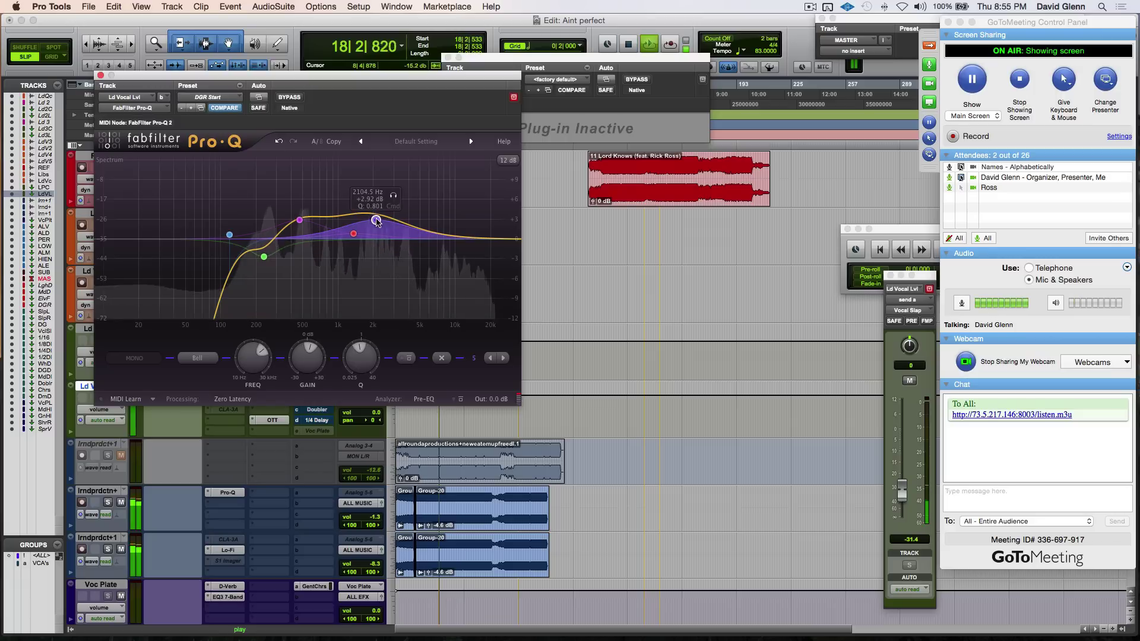
mouse_move(376, 221)
left_mouse_down()
mouse_move(386, 191)
mouse_move(384, 207)
left_mouse_up()
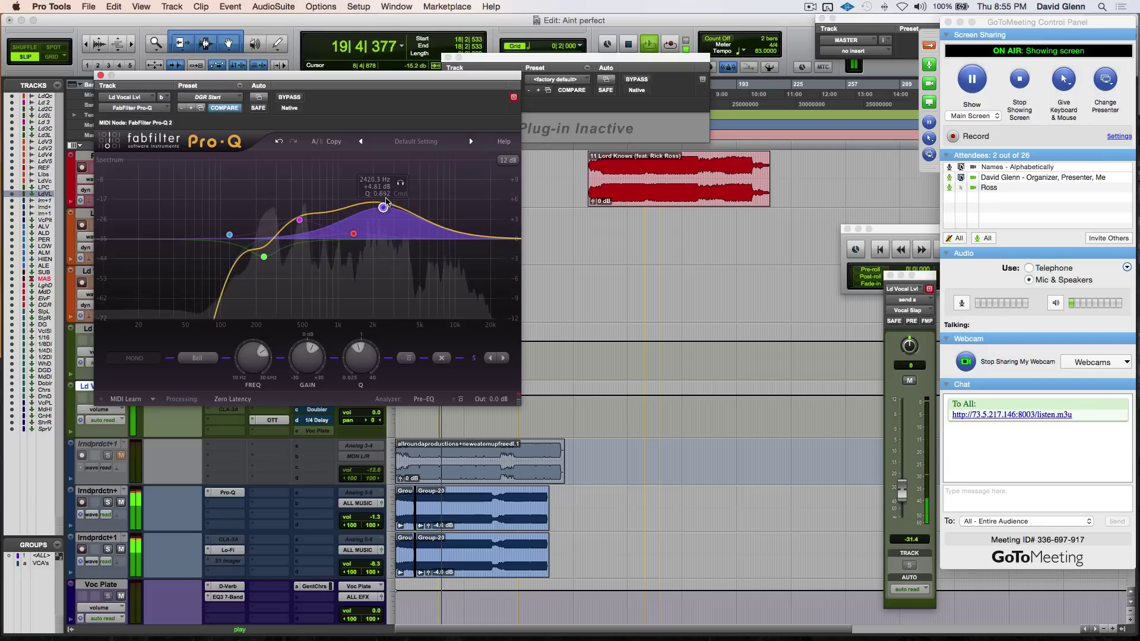
scroll(384, 207, "down", 2)
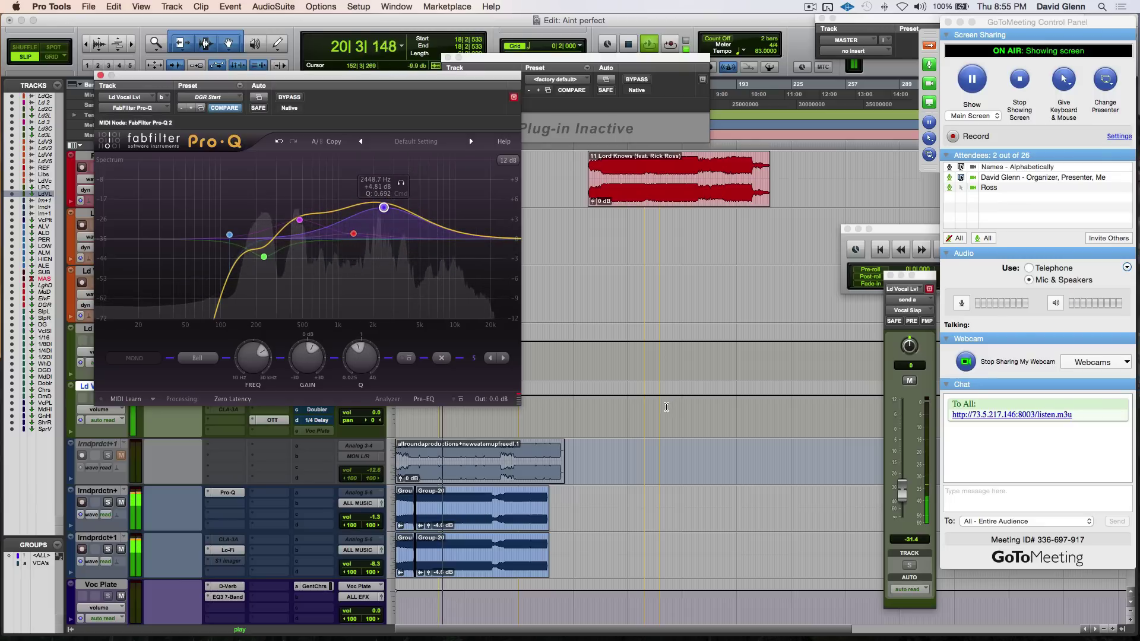
Compare the reference at bar 148 with the boosted lead vocal at bar 17.
left_click(660, 386)
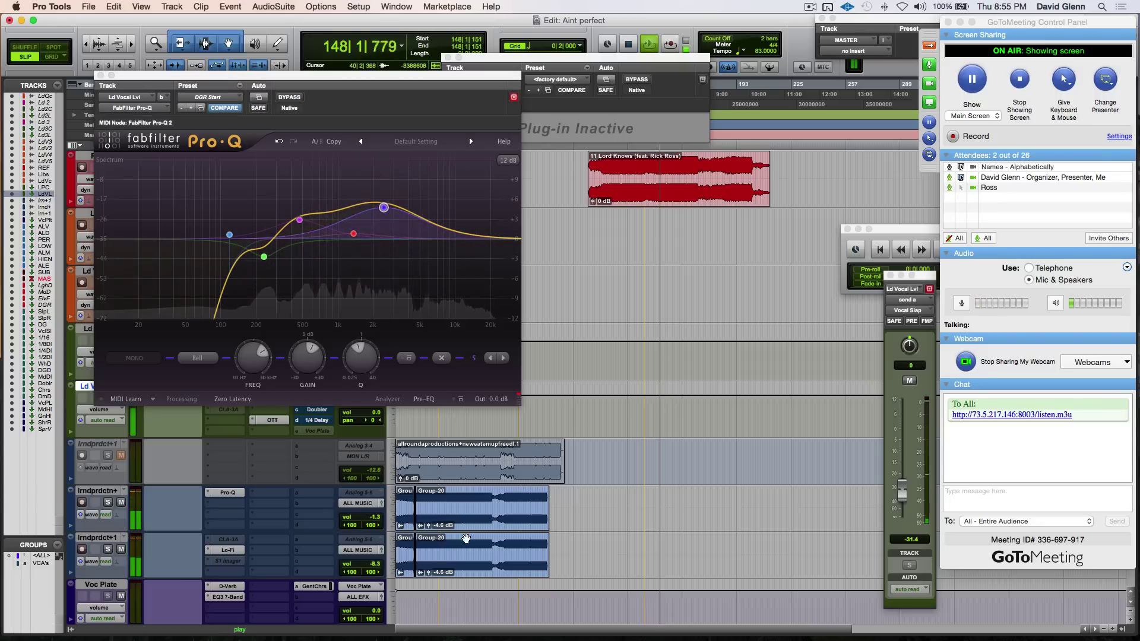
left_click(437, 416)
key("space")
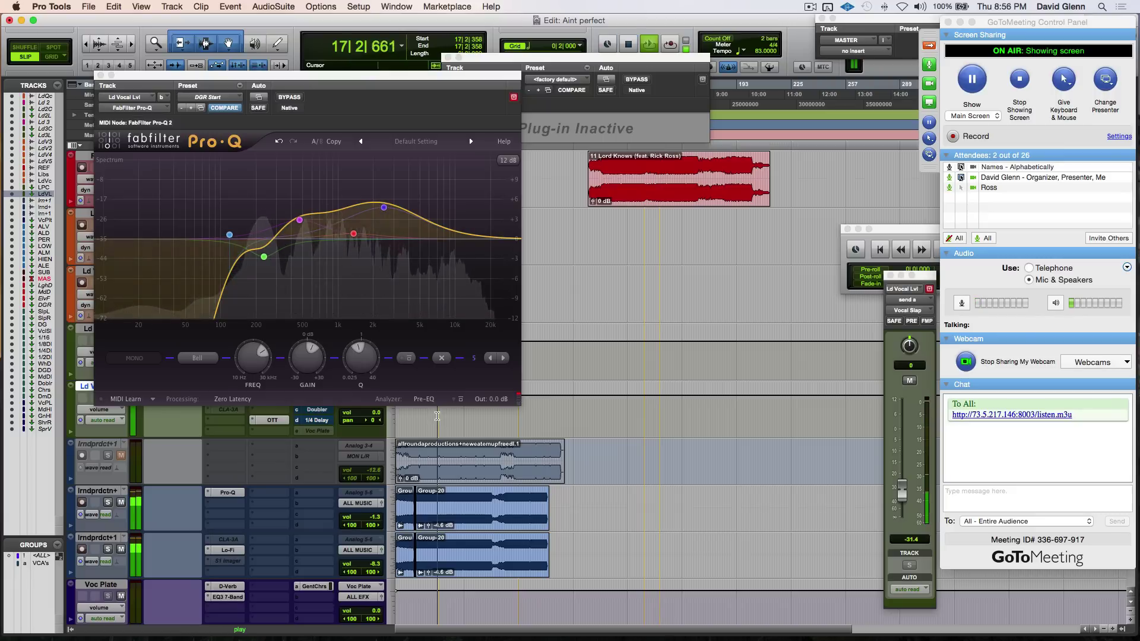
Lower the 2448.7 Hz band's gain to +4.36 dB, stop playback and close the Pro-Q.
left_click(384, 209)
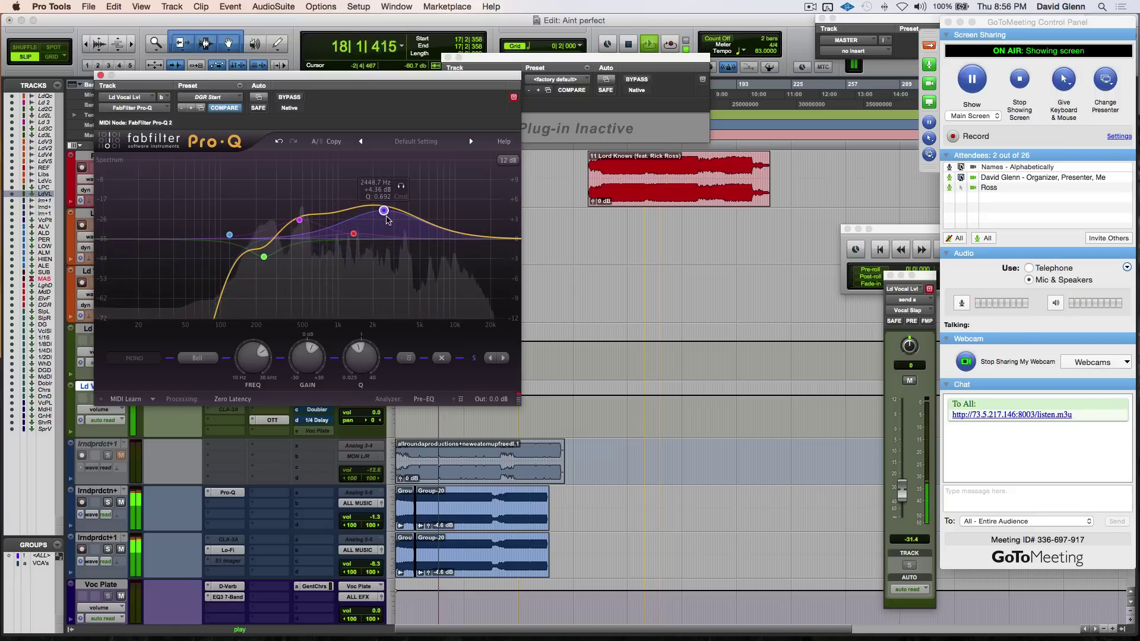
key("space")
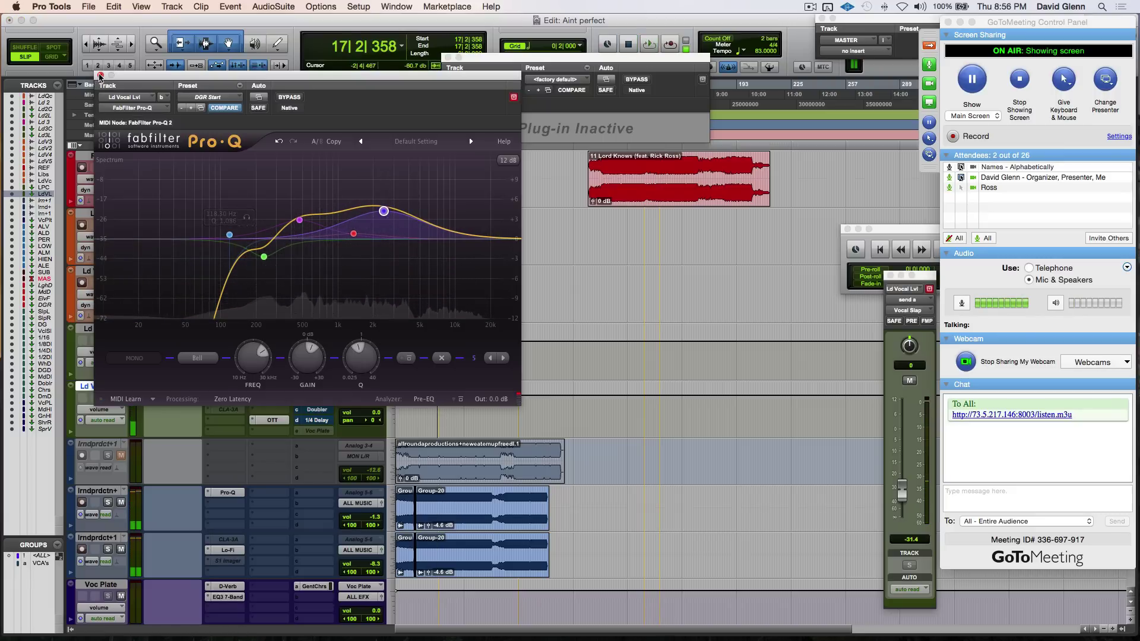
left_click(100, 75)
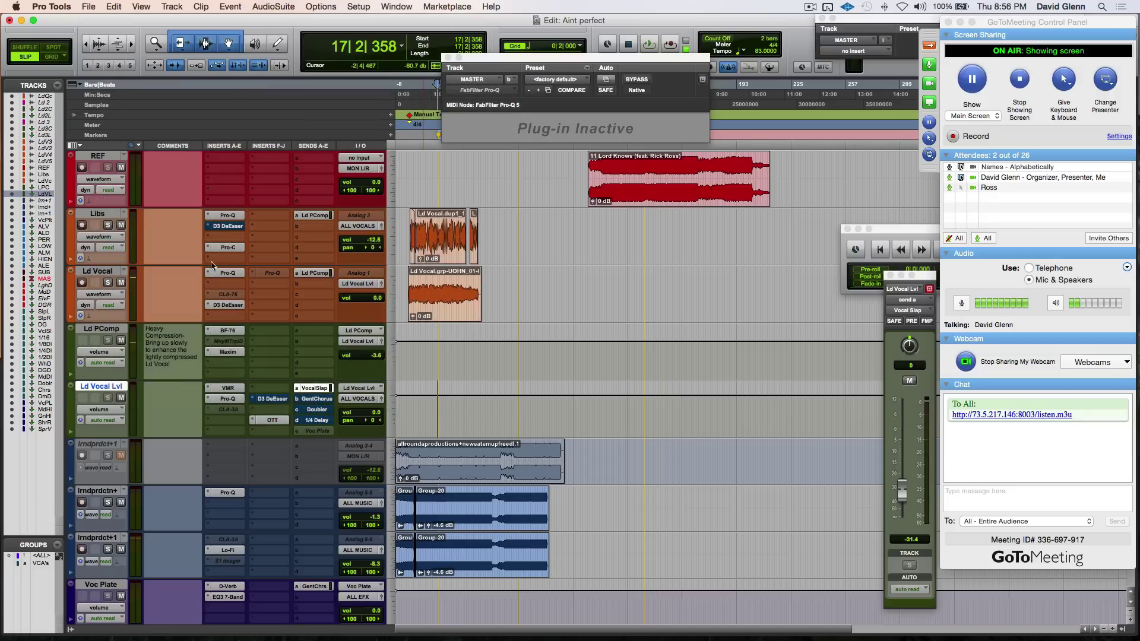
Take the D3 DeEsser on the Ld Vocal Lvl track out of bypass and review its settings.
left_click(268, 404, "super")
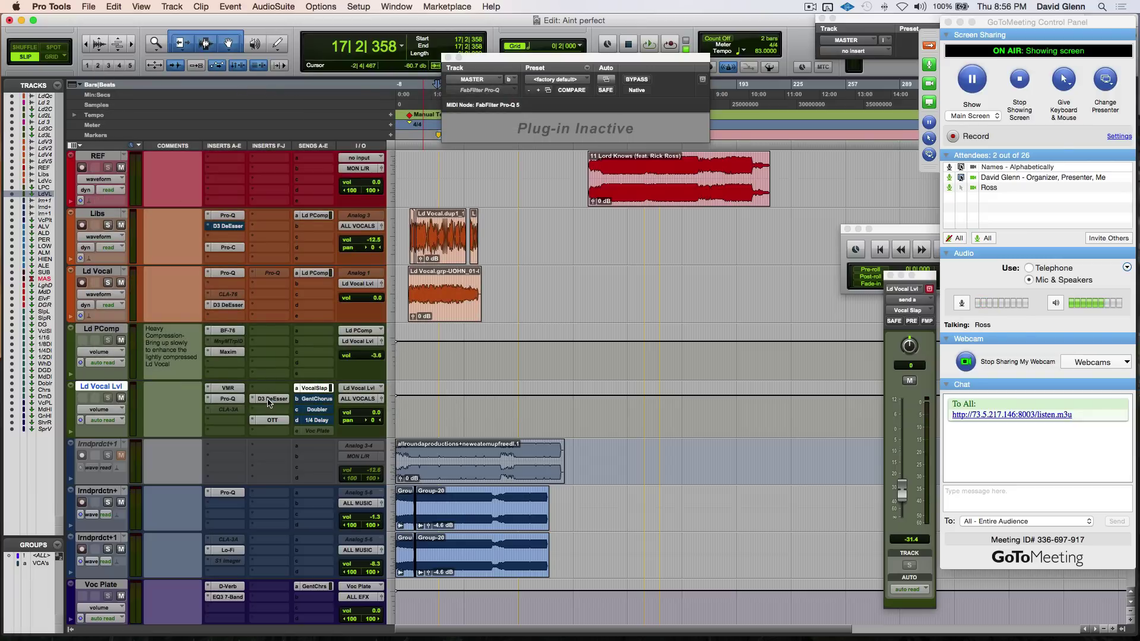
left_click(269, 399)
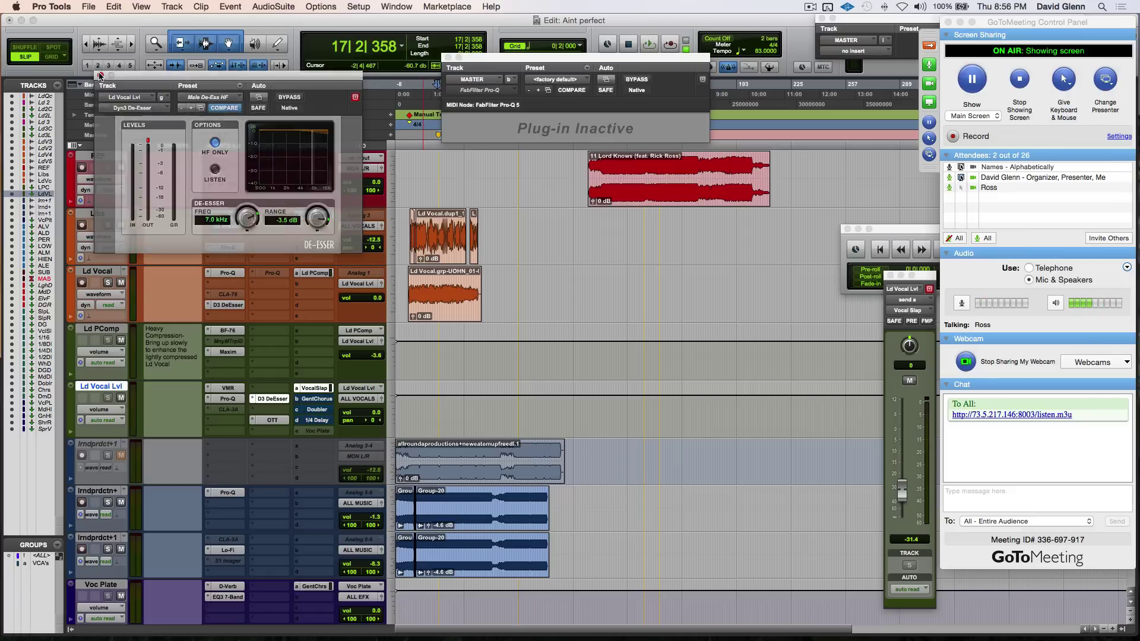
left_click(100, 75)
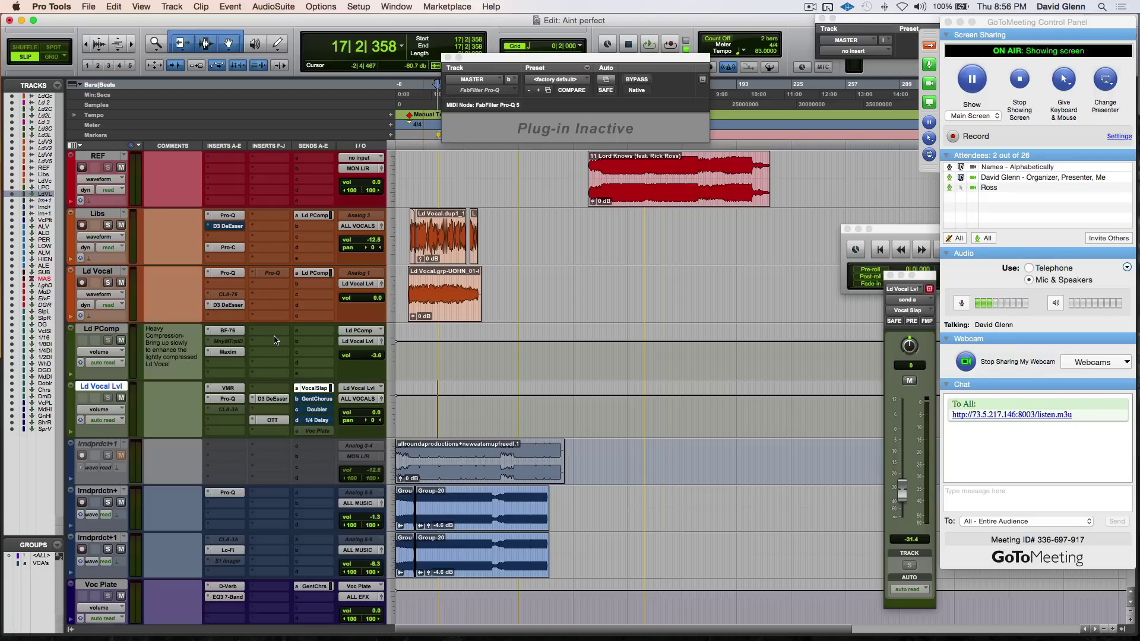
Examine the EQ curve of the Pro-Q insert on the Ld Vocal track.
left_click(228, 274)
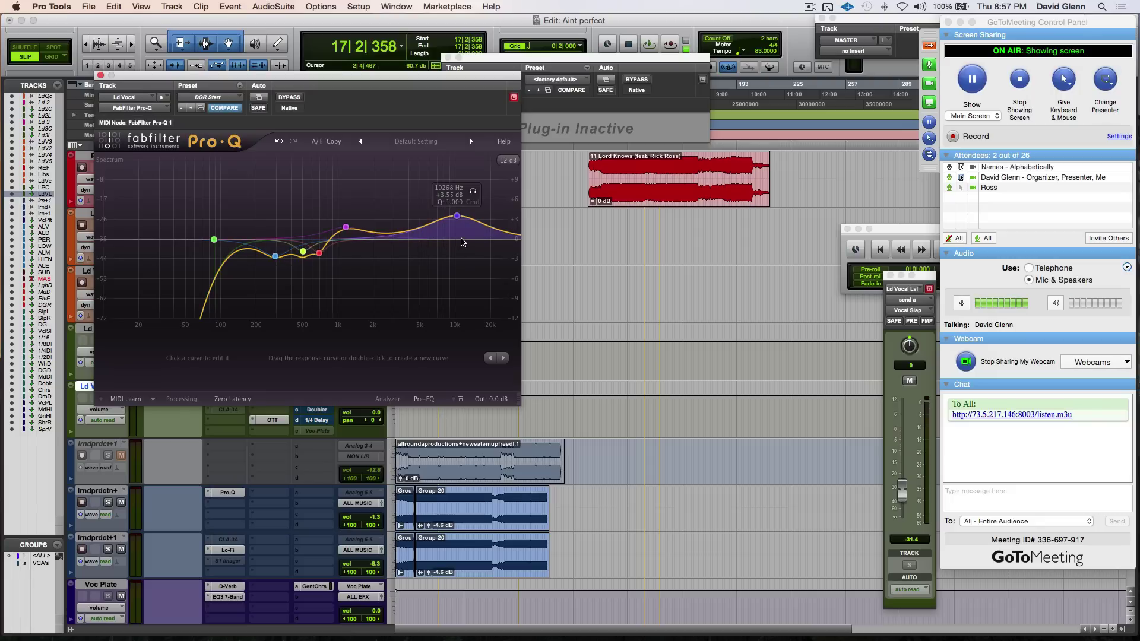
left_click(100, 75)
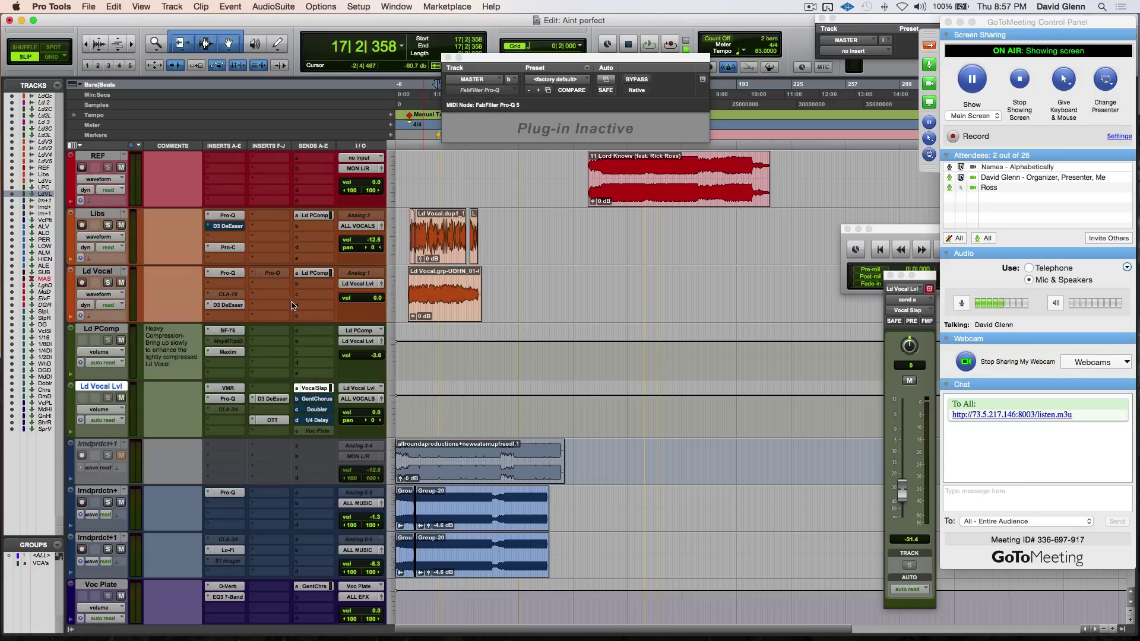
Pull the Gent Chorus send level on the Ld Vocal Lvl track all the way down to -∞.
left_click(101, 333)
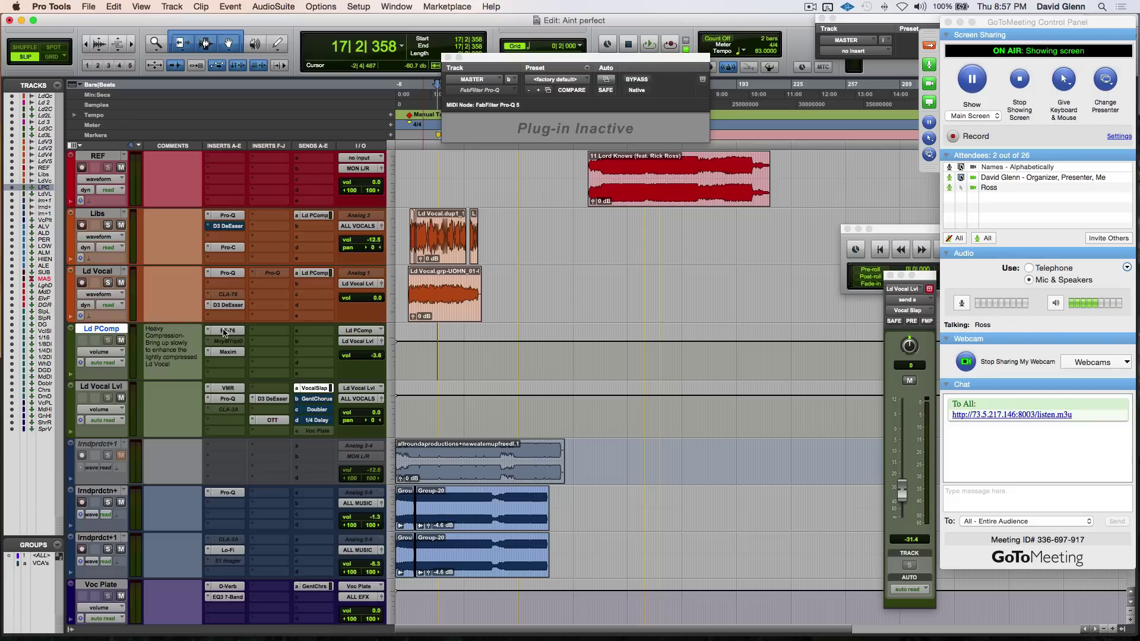
left_click(313, 401)
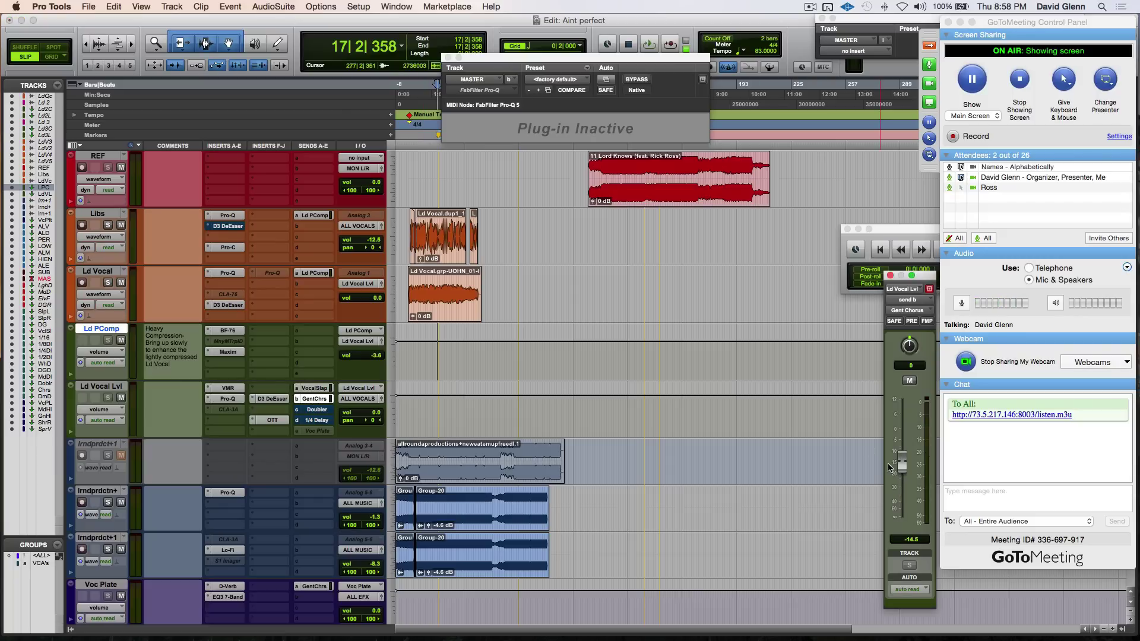
left_click_drag(897, 466, 901, 513)
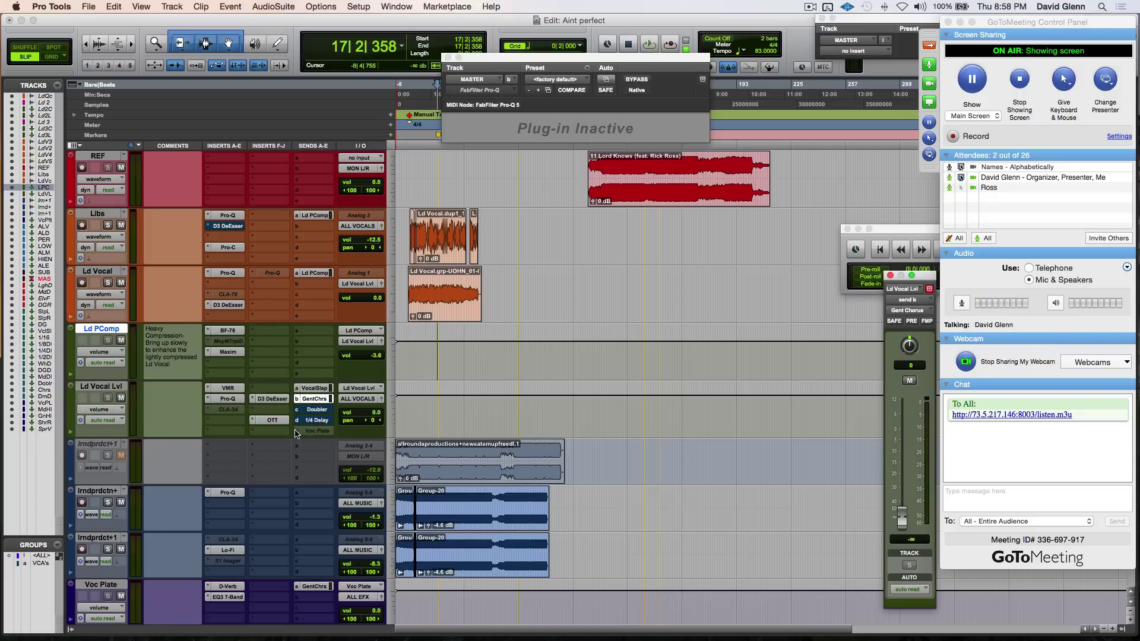
Review the D-Verb plate settings on the Voc Plate track and close the open Gent Chorus send window.
scroll(158, 435, "down", 3)
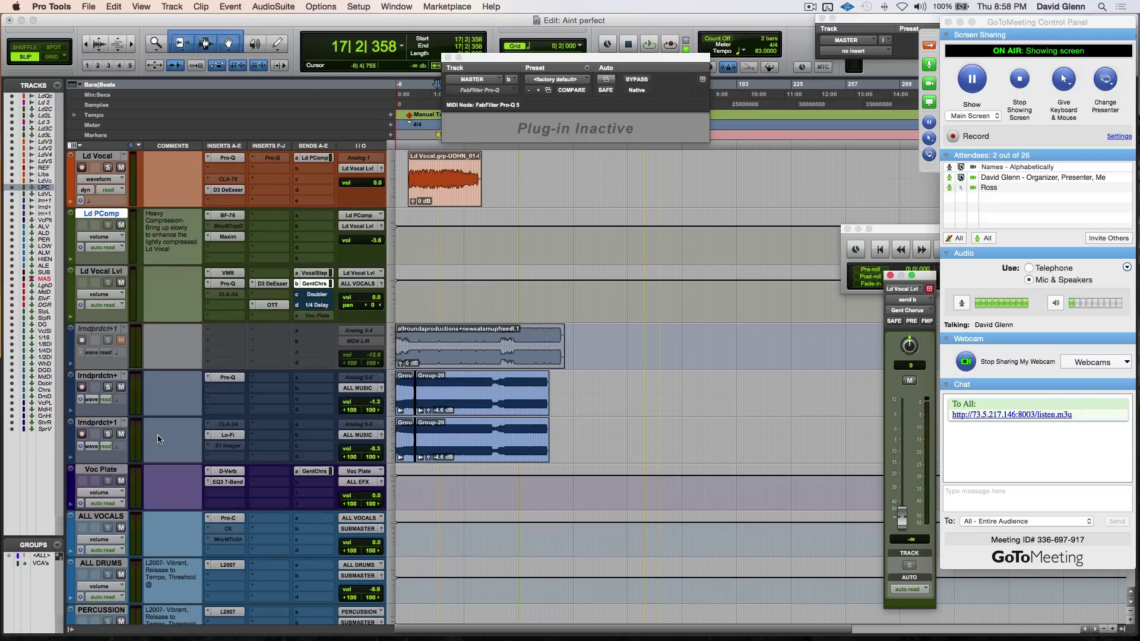
left_click(228, 472)
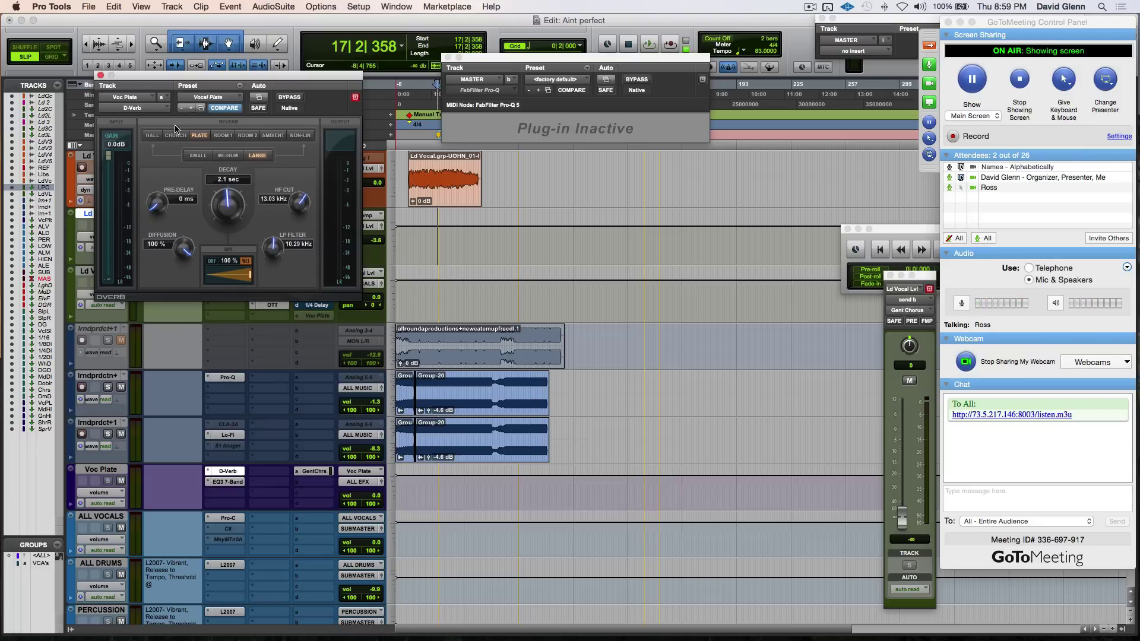
left_click(100, 75)
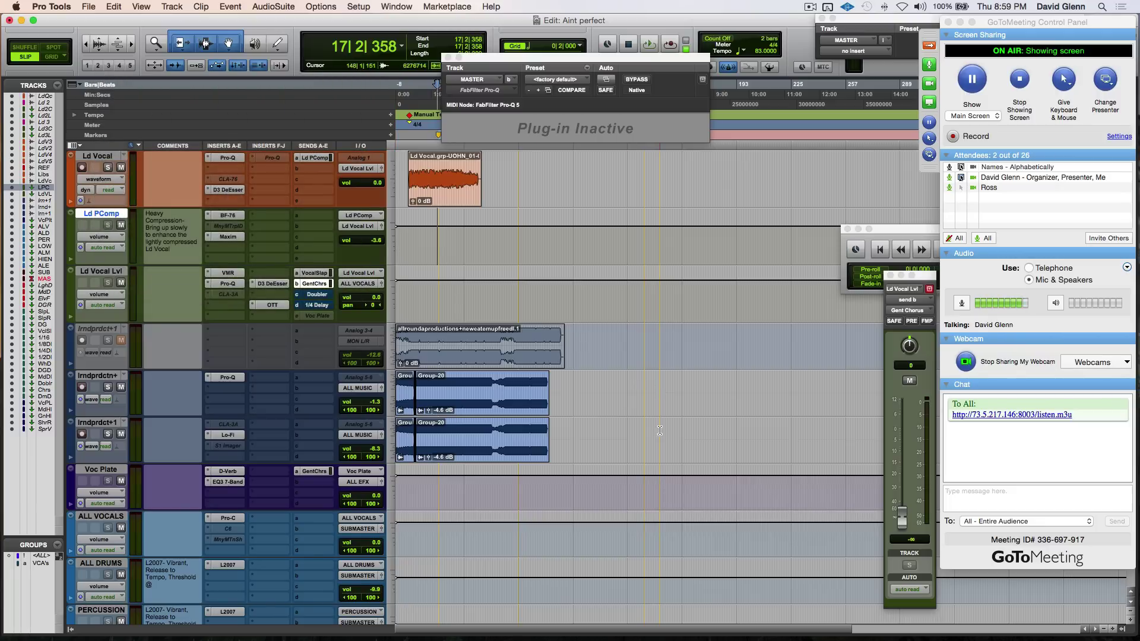
scroll(659, 391, "up", 3)
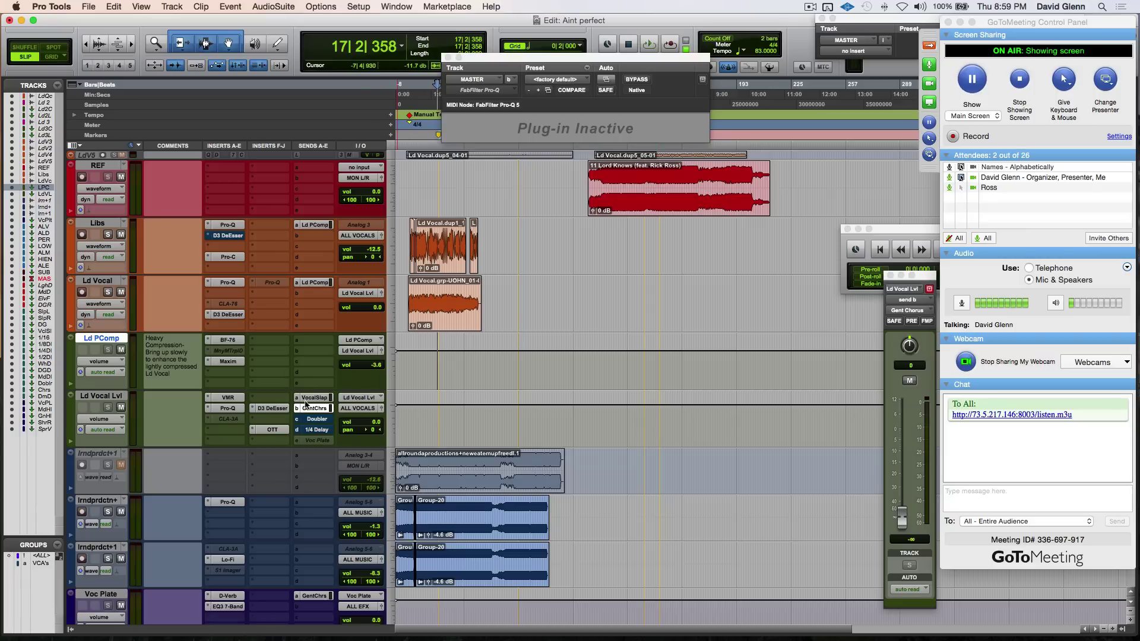
left_click(320, 411)
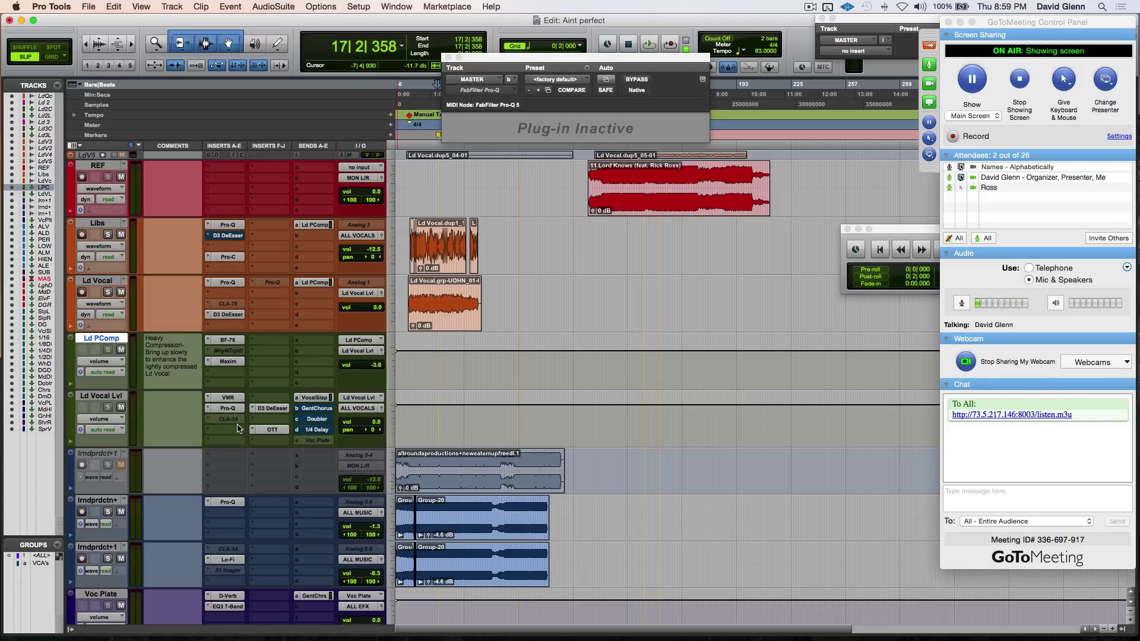
Review the BF-76 and Maxim compression settings on the Ld PComp track.
left_click(227, 304)
left_click(228, 304)
left_click(229, 340)
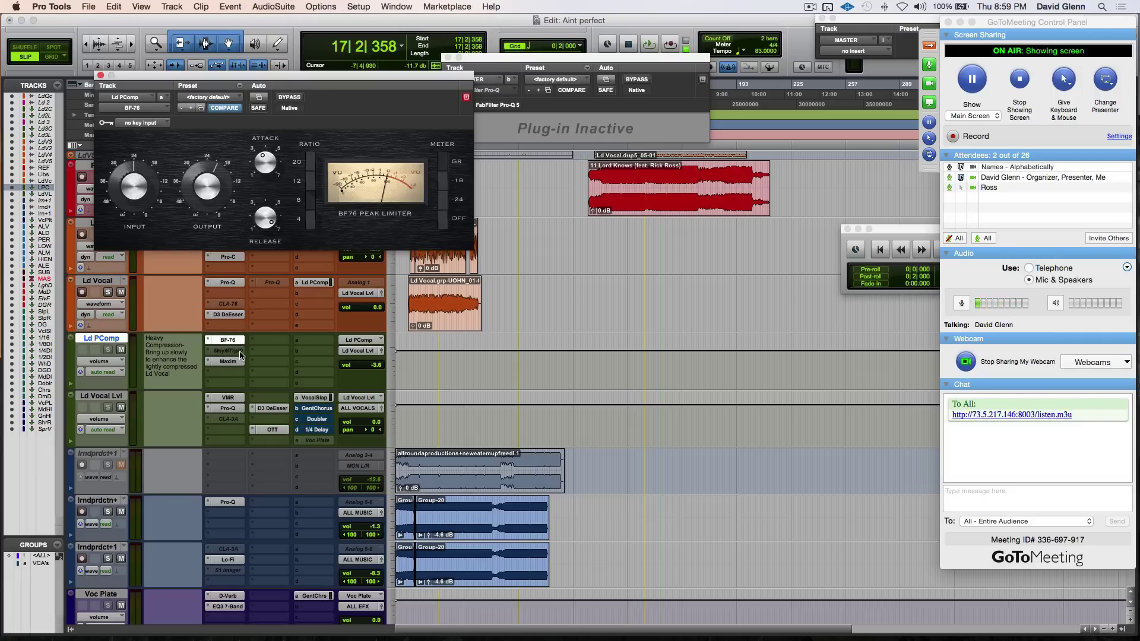
left_click(230, 362)
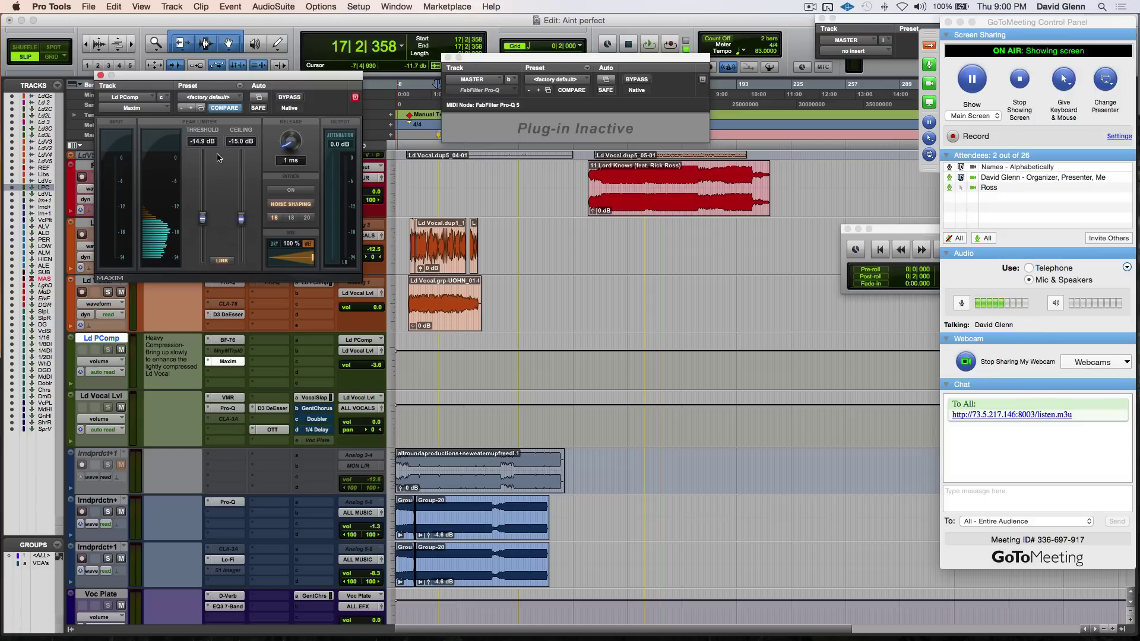
left_click(101, 76)
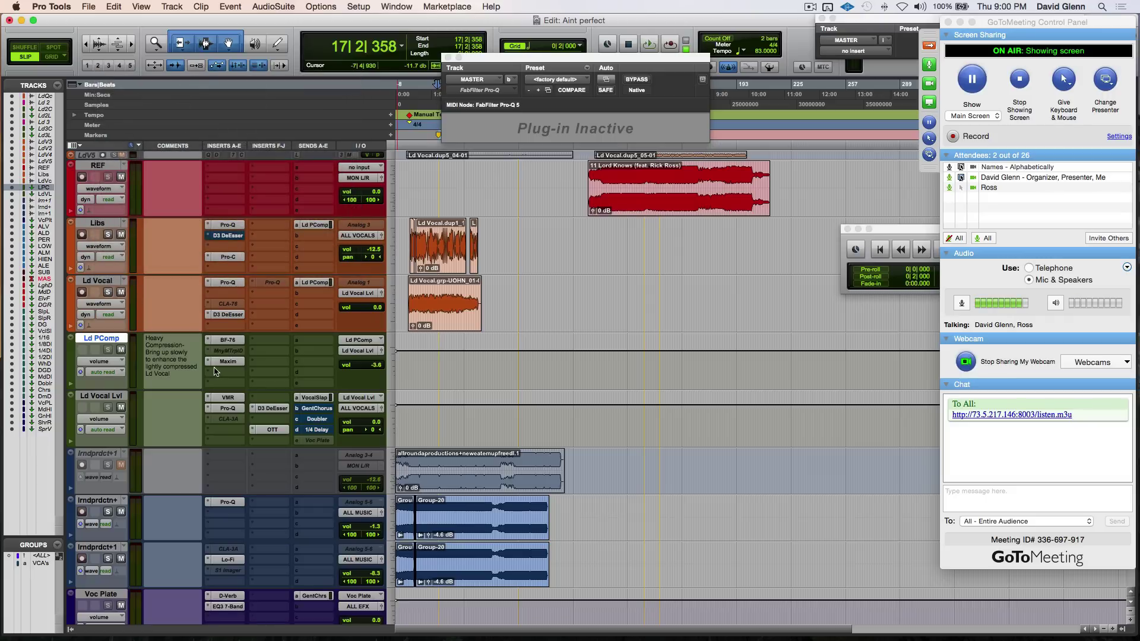
left_click(230, 341)
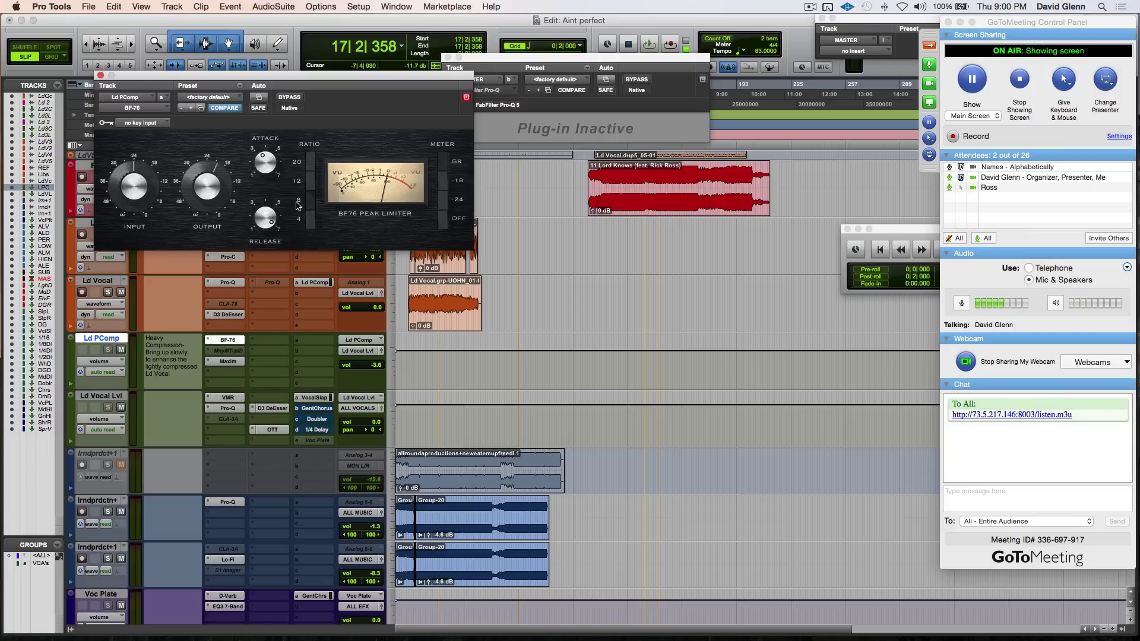
left_click(101, 75)
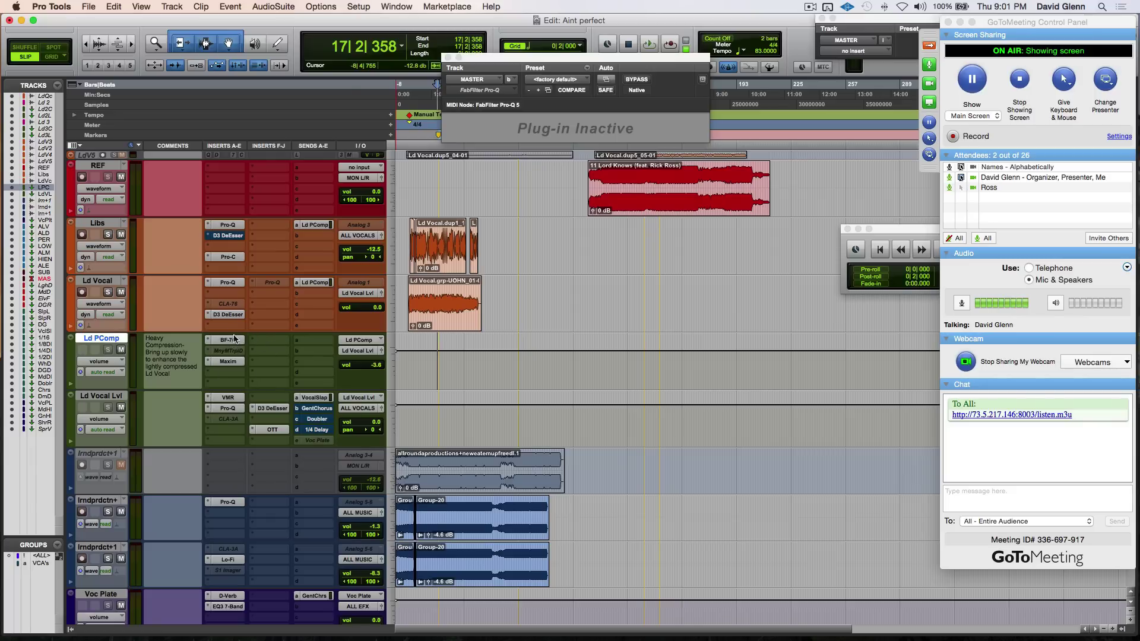
Try a FabFilter Pro-Q 2 on the Ld PComp track with a narrow midrange bell cut of about 9 dB.
left_click(268, 357)
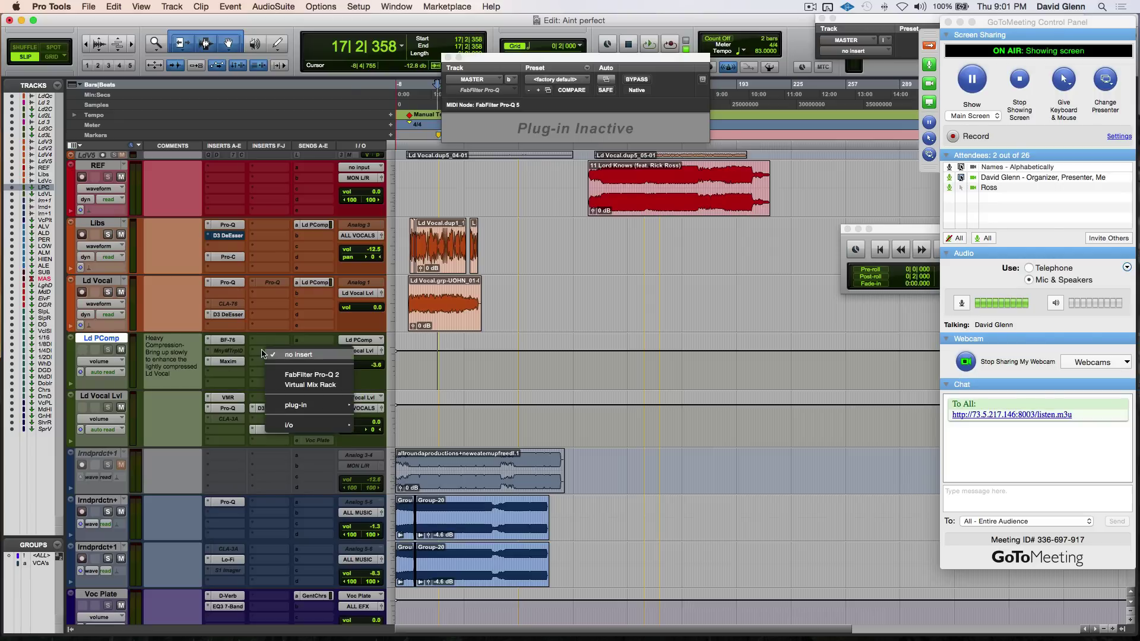
left_click(302, 377)
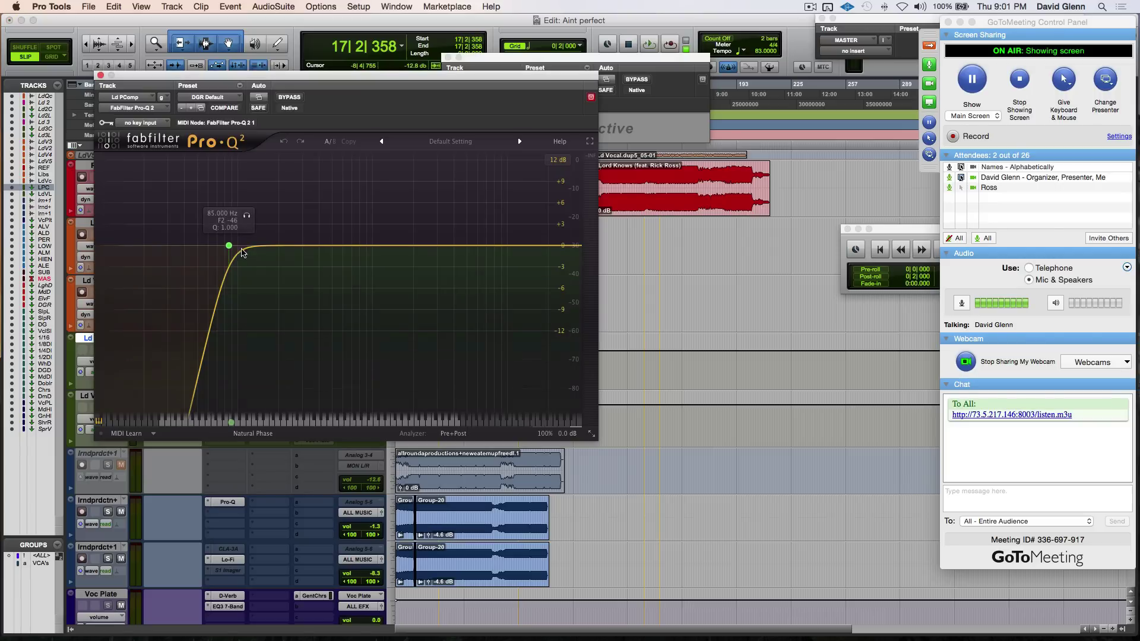
left_click_drag(370, 245, 372, 194)
scroll(371, 195, "up", 10)
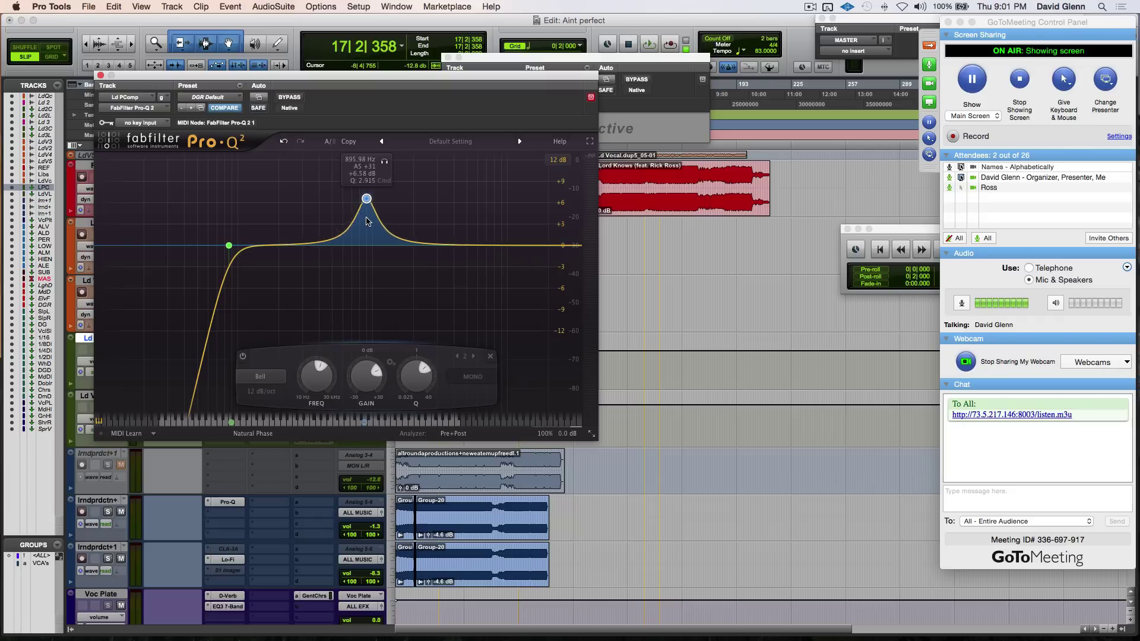
left_click_drag(365, 200, 355, 305)
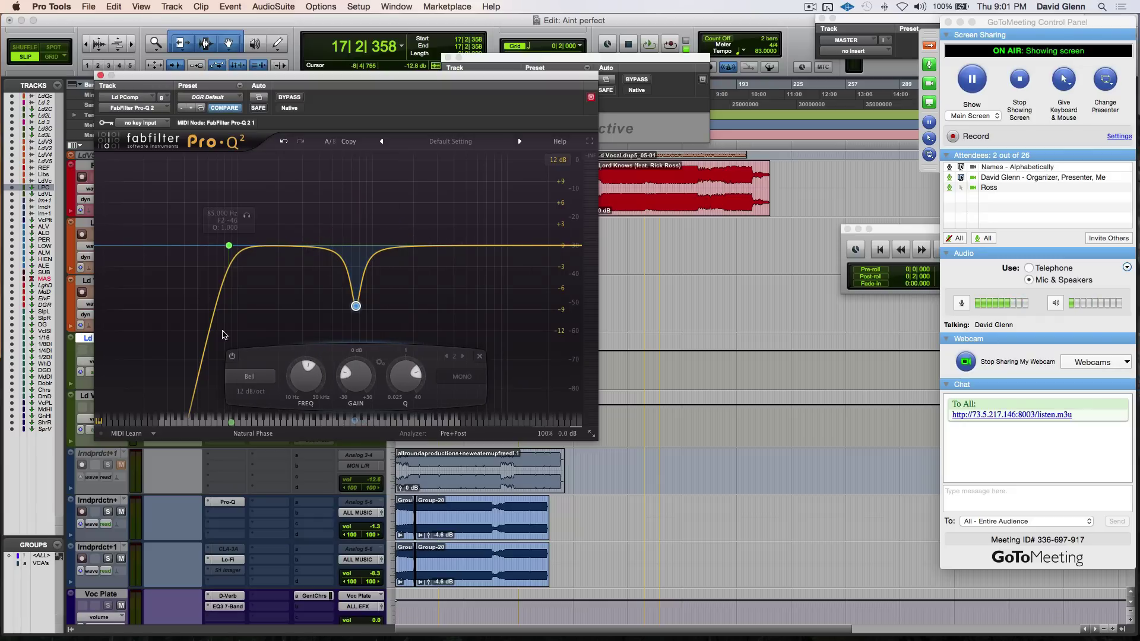
left_click(99, 76)
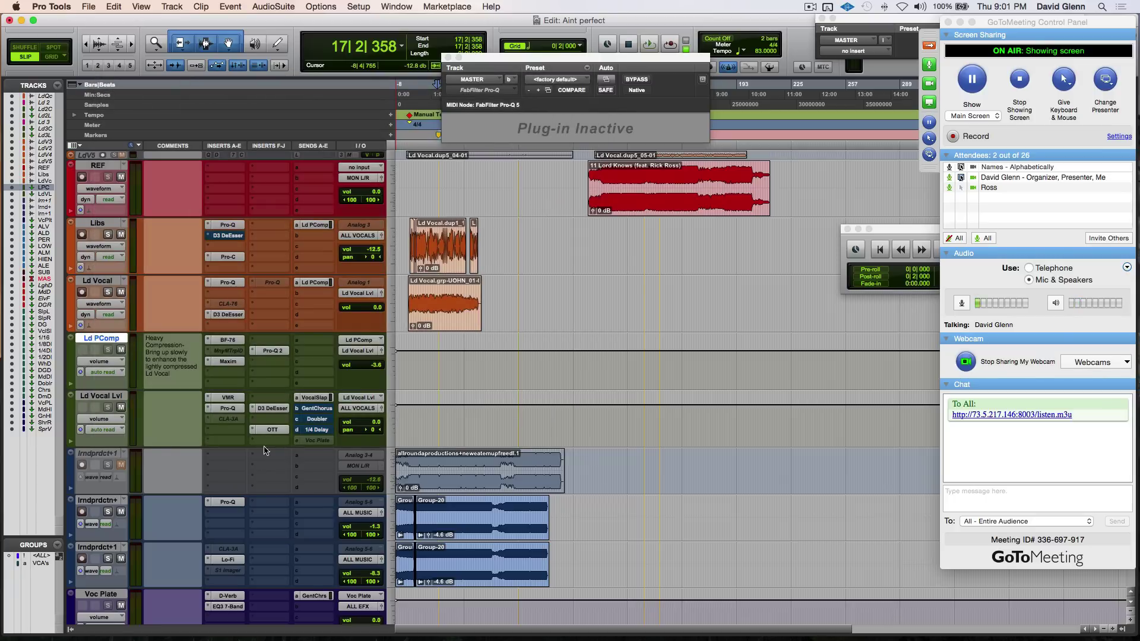
Remove the Pro-Q 2 insert from the Ld PComp track.
left_click(253, 355)
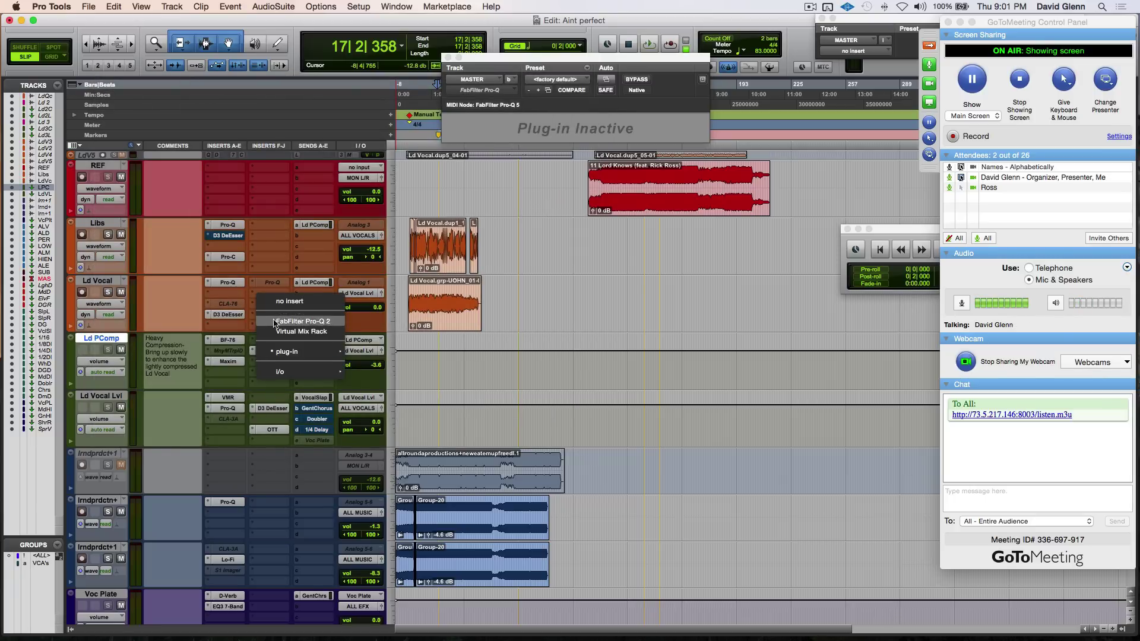
left_click(283, 304)
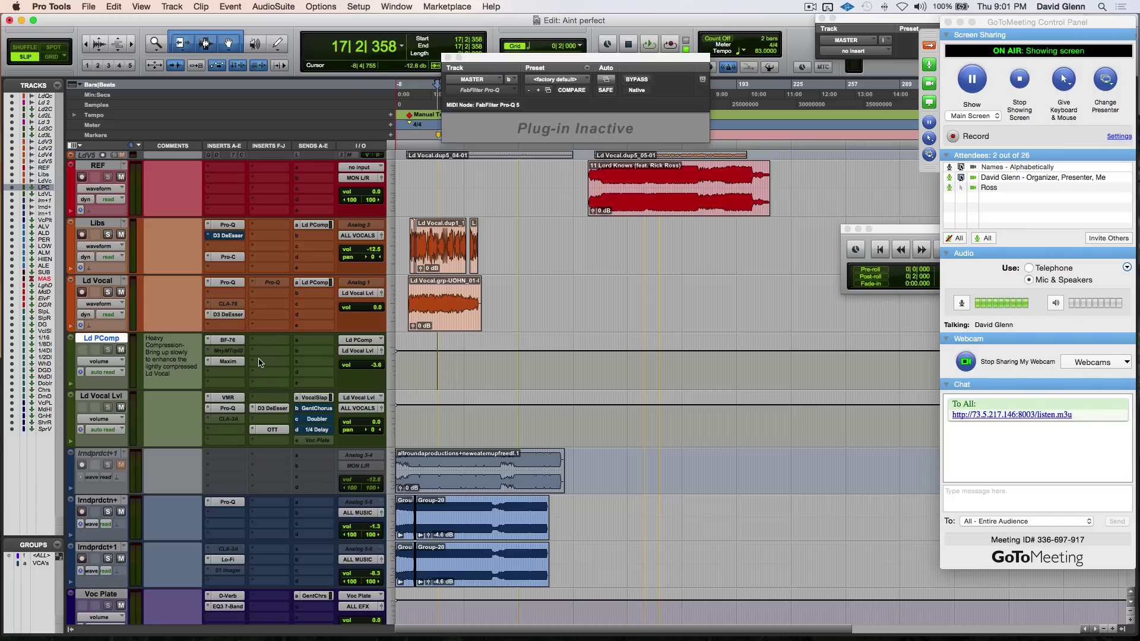
left_click(300, 343)
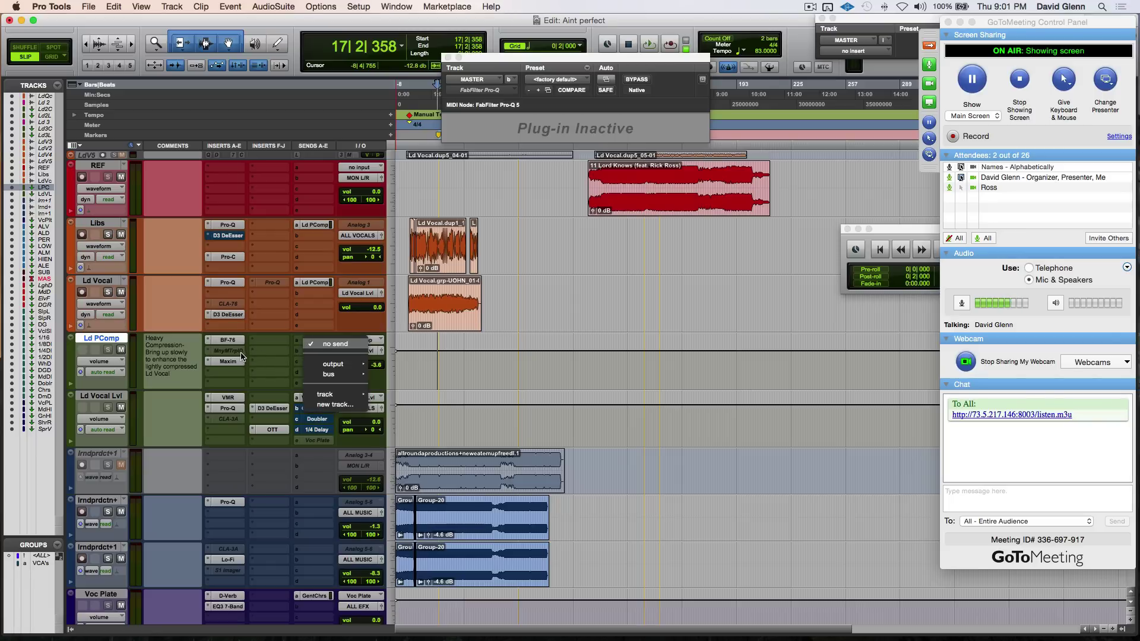
mouse_move(359, 379)
key("Escape")
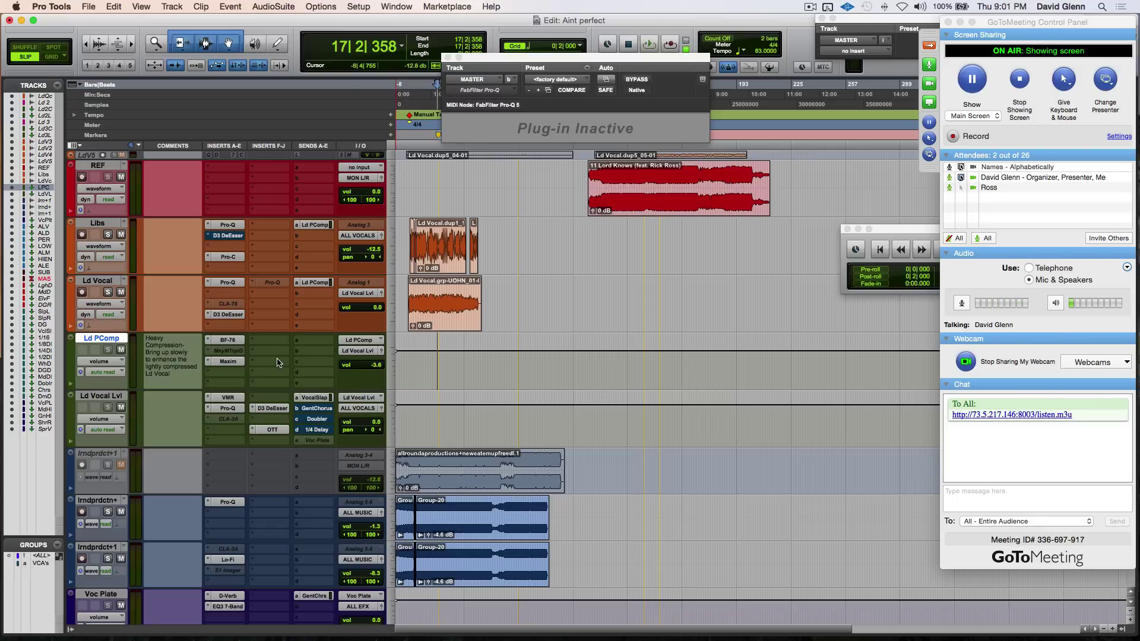
Examine the routing and levels across the Ld Vocal, Ld PComp and Ld Vocal Lvl tracks.
left_click(99, 282)
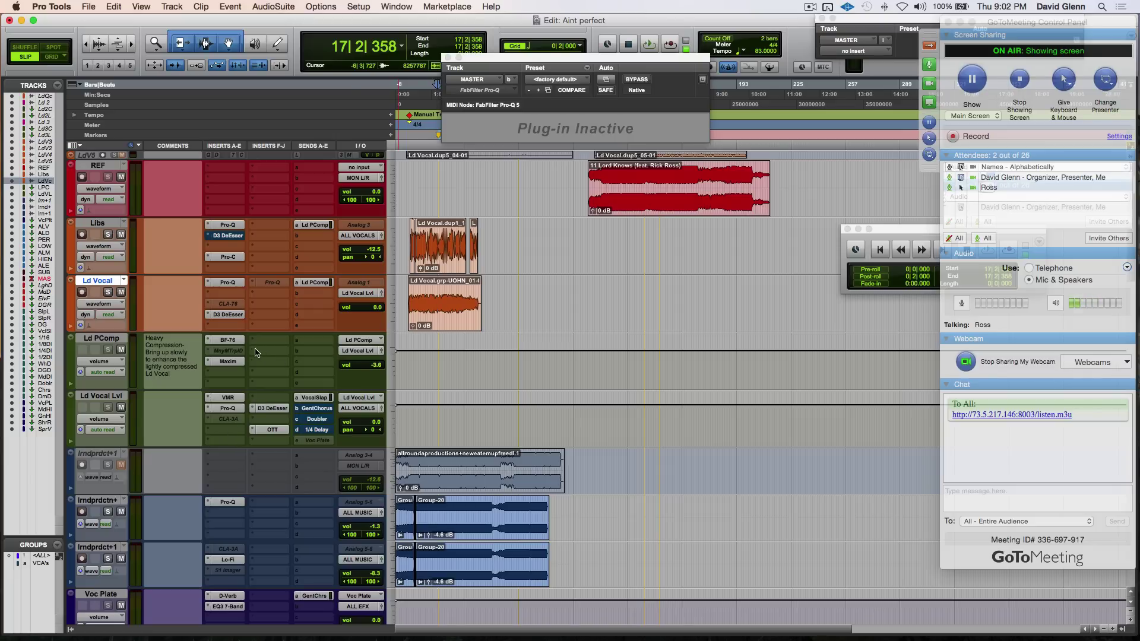
left_click(95, 396)
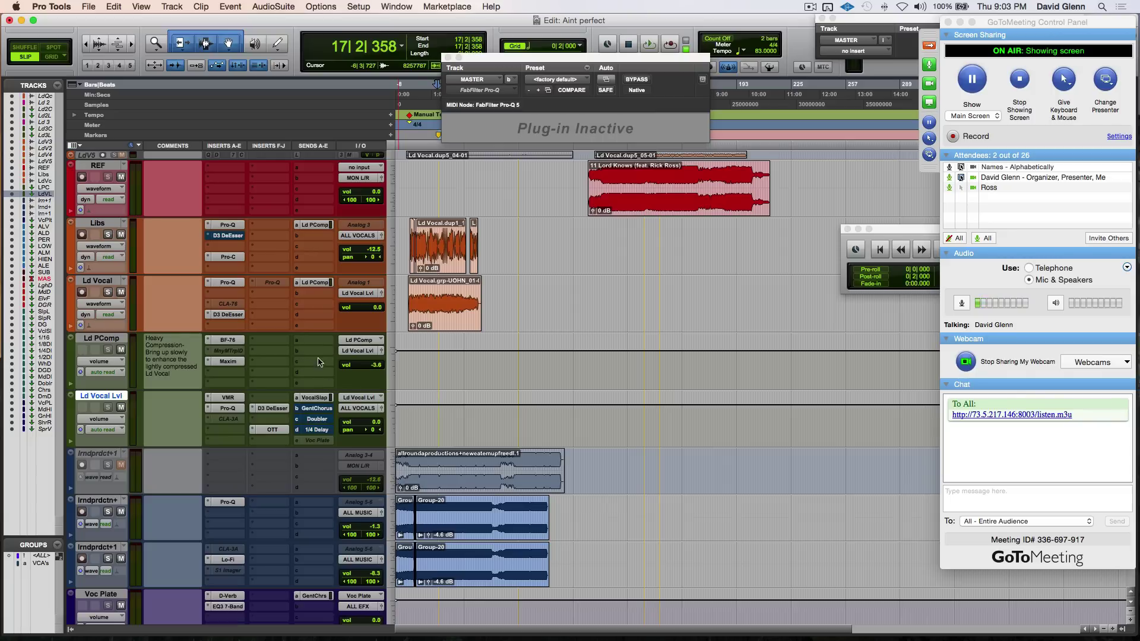
left_click(105, 339)
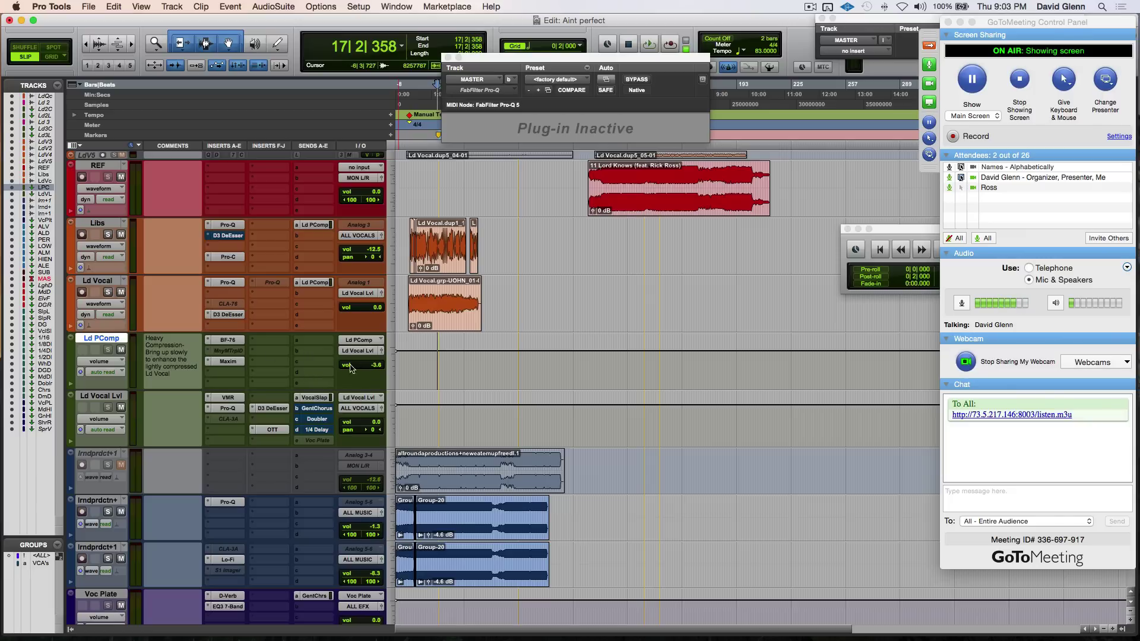
left_click_drag(373, 359, 354, 359)
left_click(99, 396)
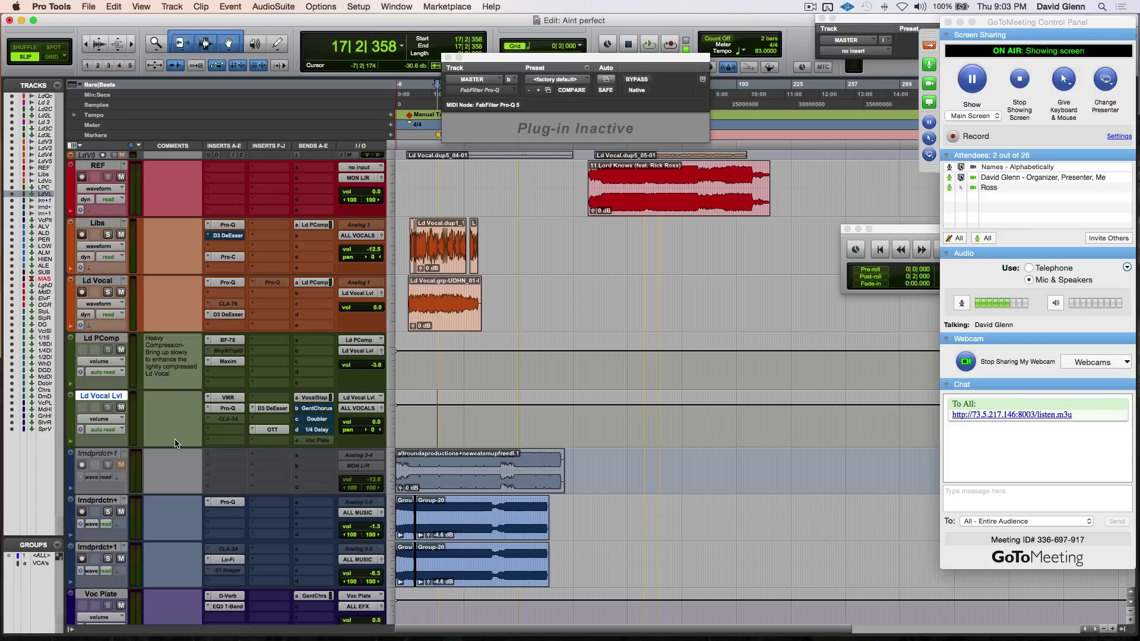
scroll(176, 443, "down", 1)
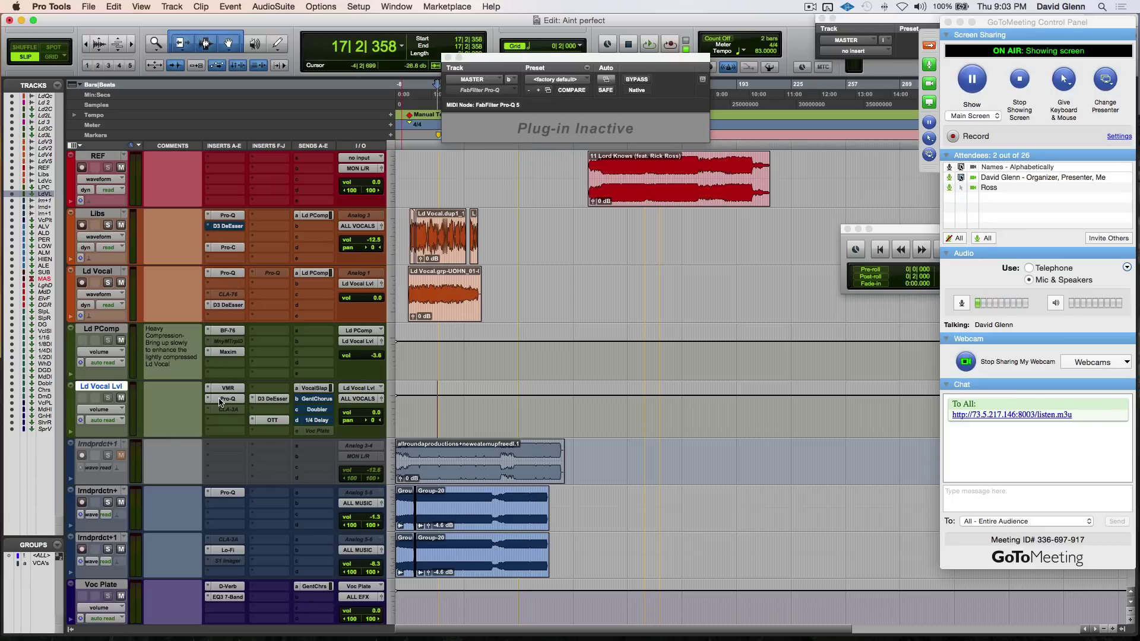
scroll(254, 455, "down", 10)
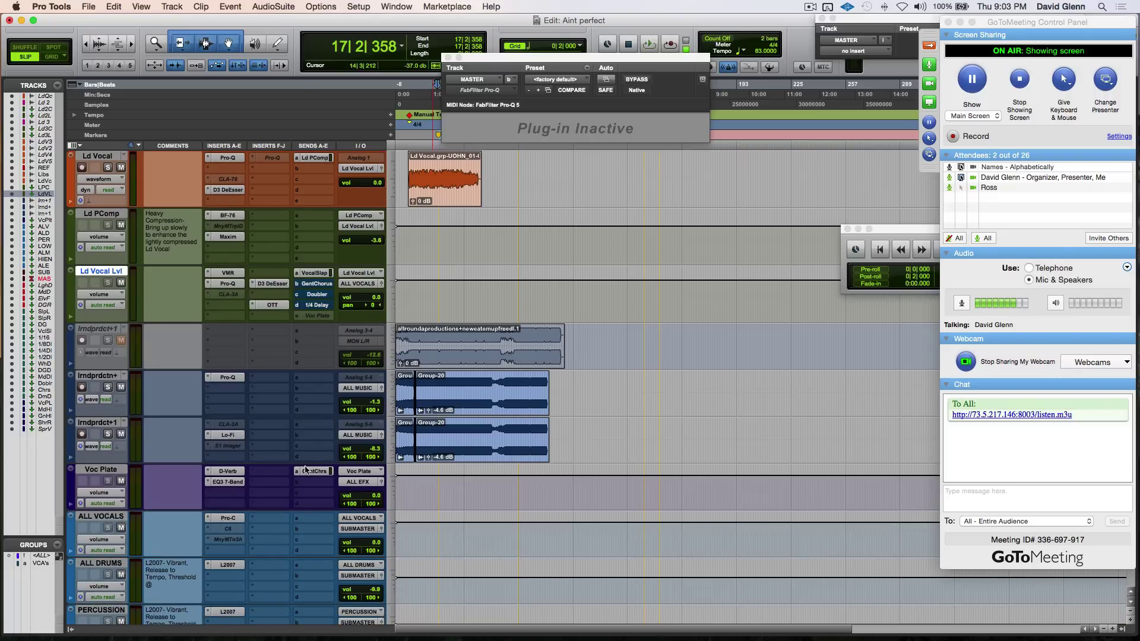
scroll(271, 473, "up", 11)
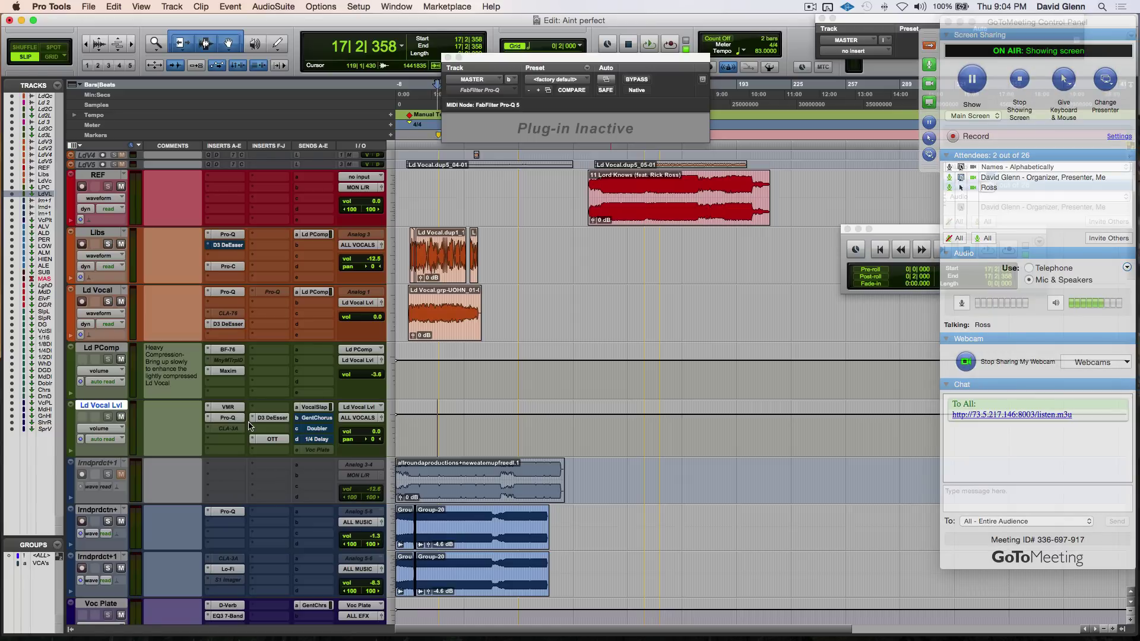
In the first Pro-Q on the SUBMASTER track, move the low-shelf band up to about 33 Hz.
scroll(1127, 235, "down", 5)
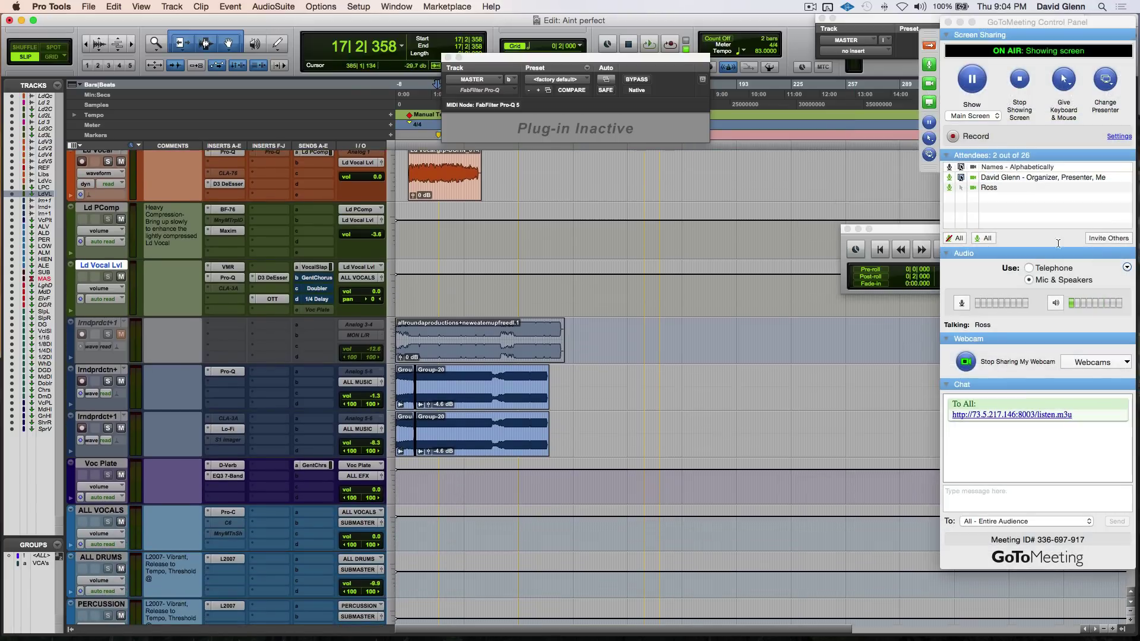
scroll(171, 402, "down", 10)
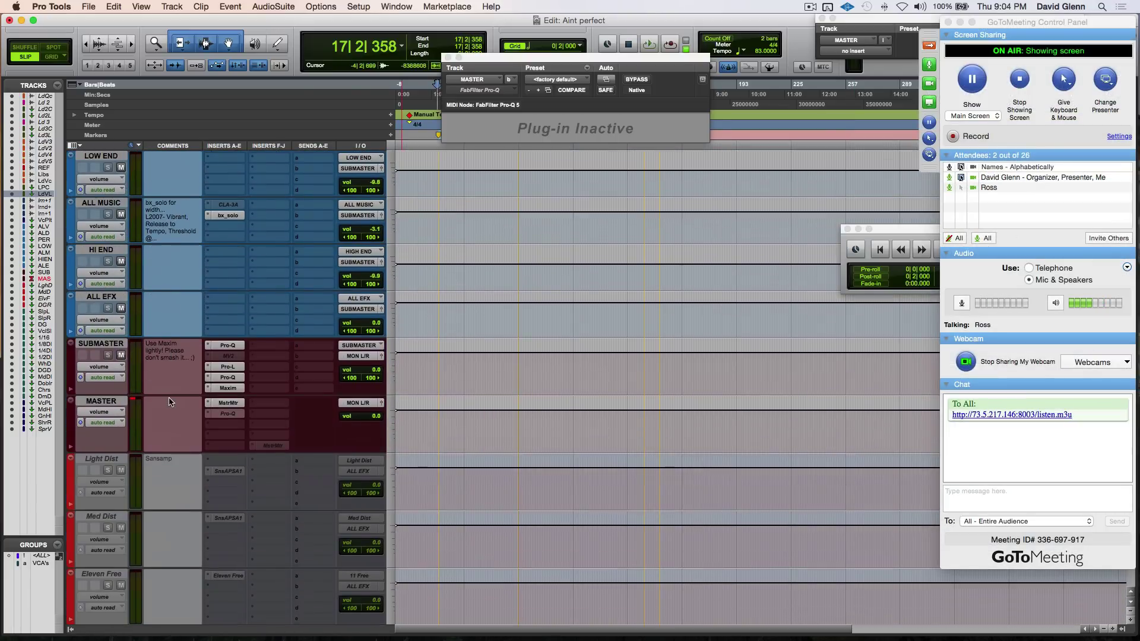
left_click(228, 347)
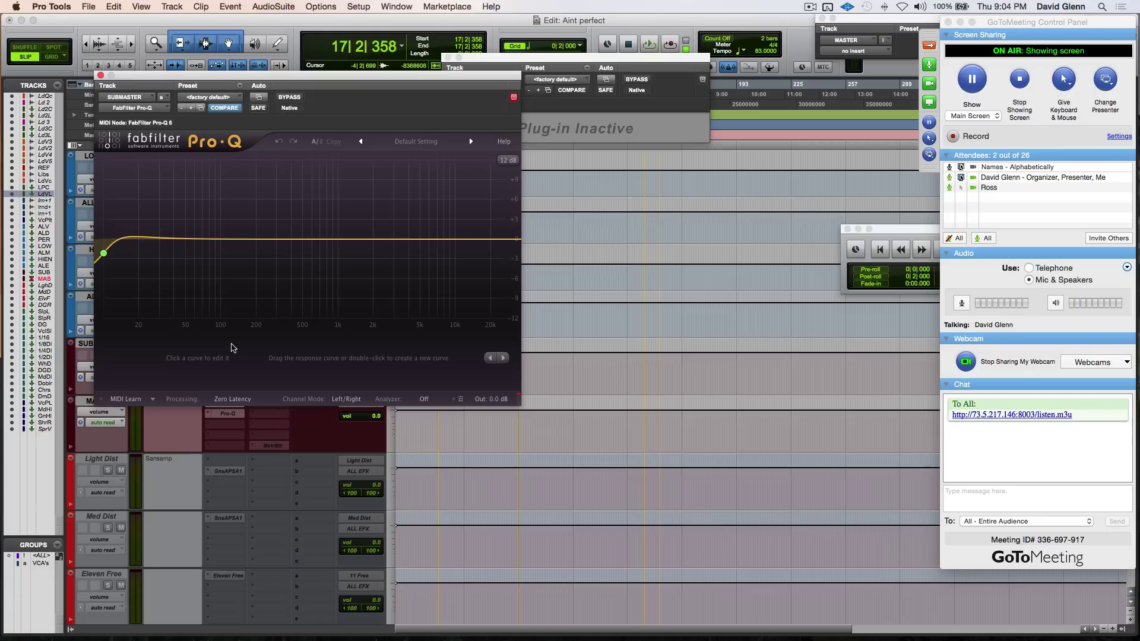
left_click(104, 254)
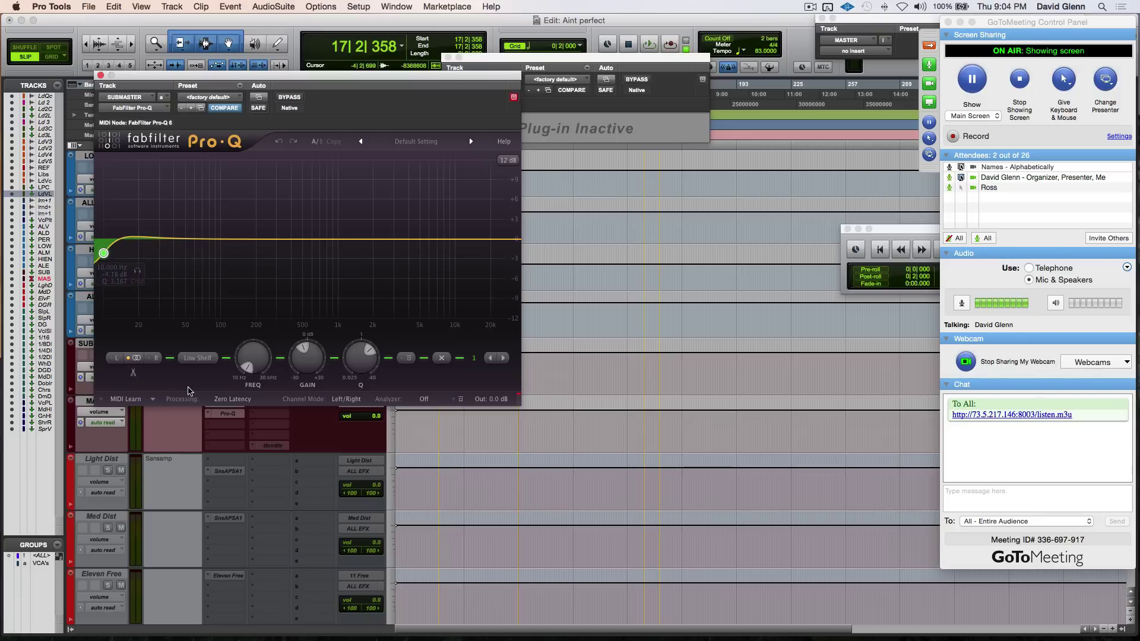
mouse_move(101, 253)
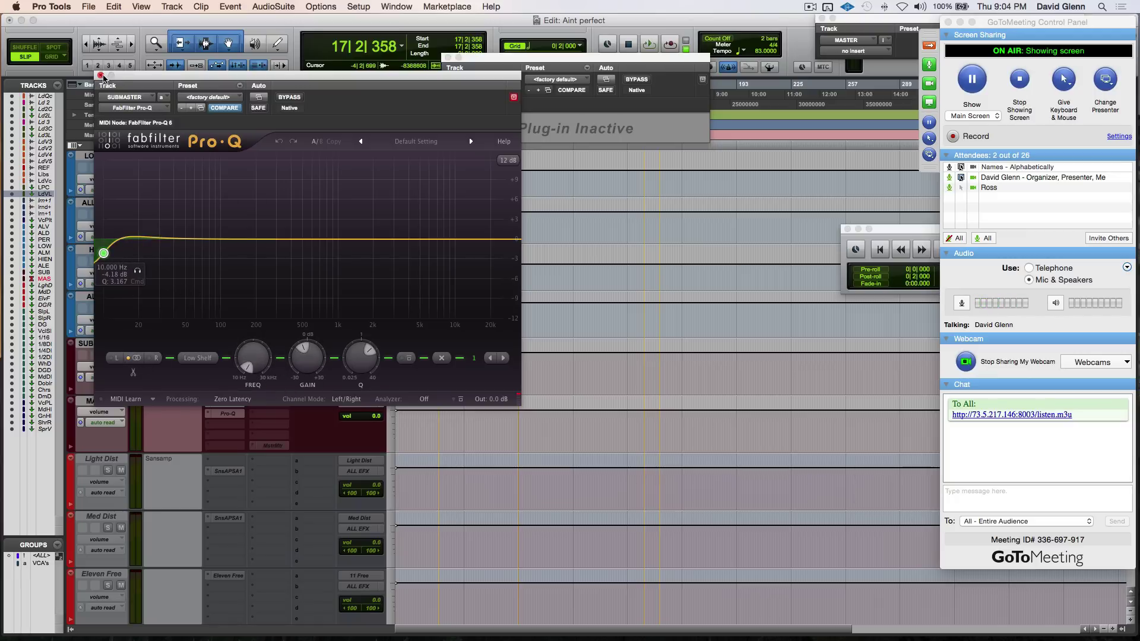
left_click_drag(106, 254, 164, 258)
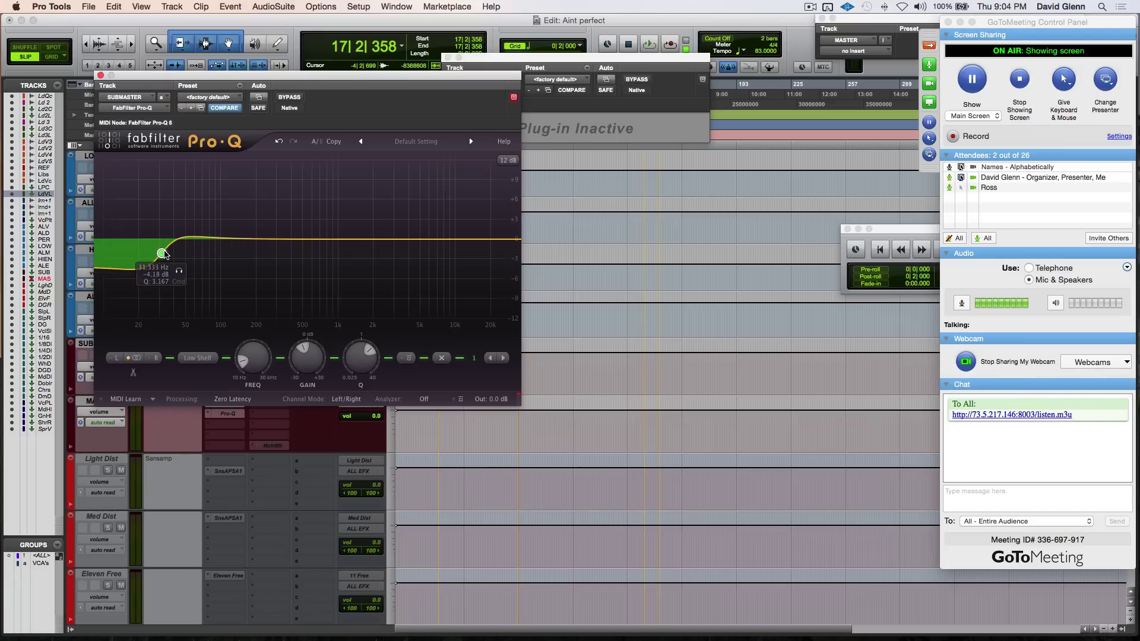
Change the first SUBMASTER Pro-Q's low-shelf band to a Low Cut with a Q of 1 and a 48 dB/oct slope.
left_click(198, 358)
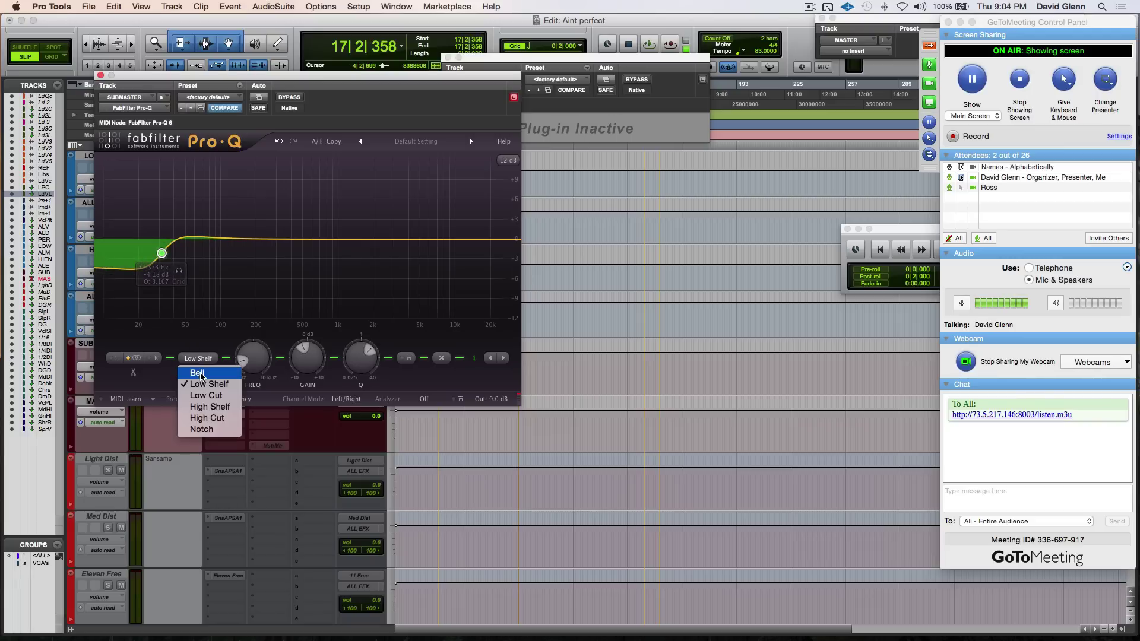
left_click(206, 396)
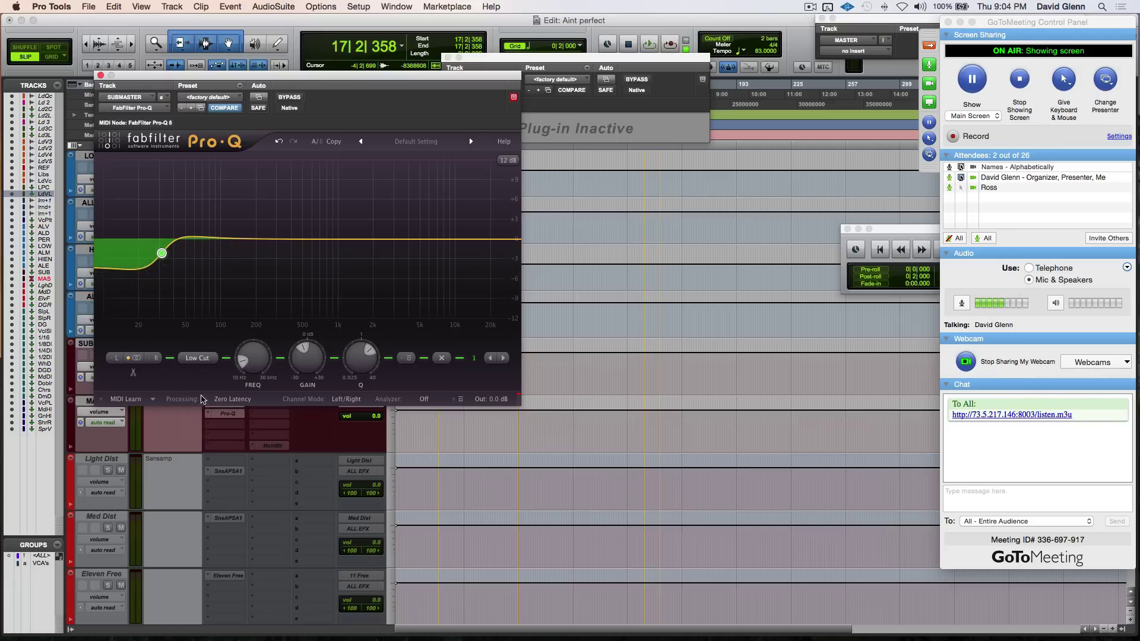
left_click_drag(361, 356, 361, 365)
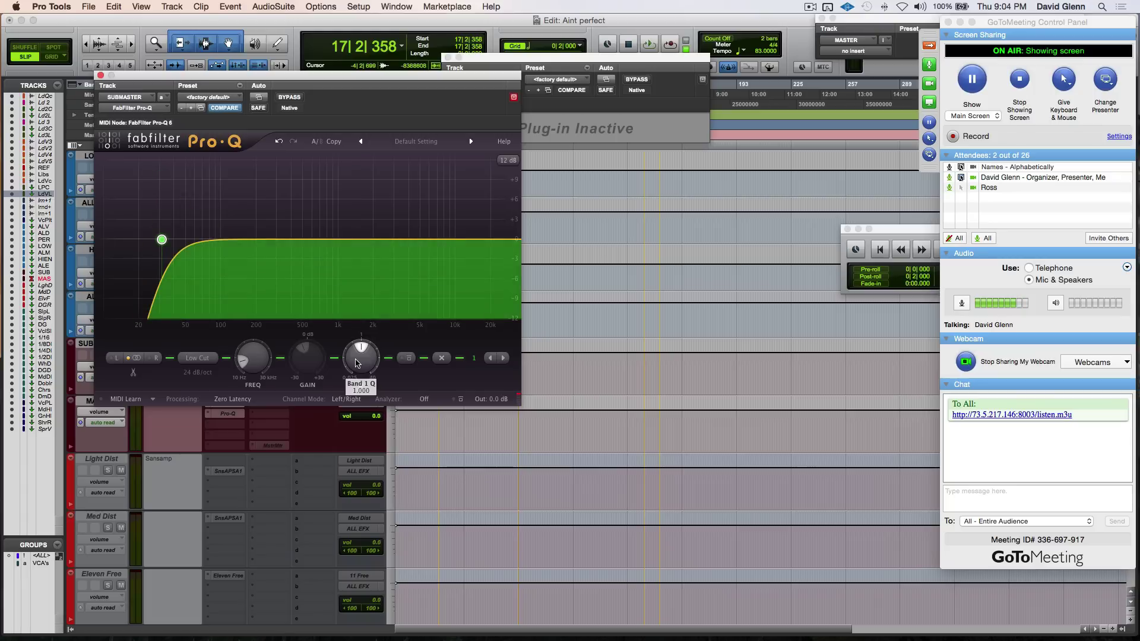
left_click(186, 372)
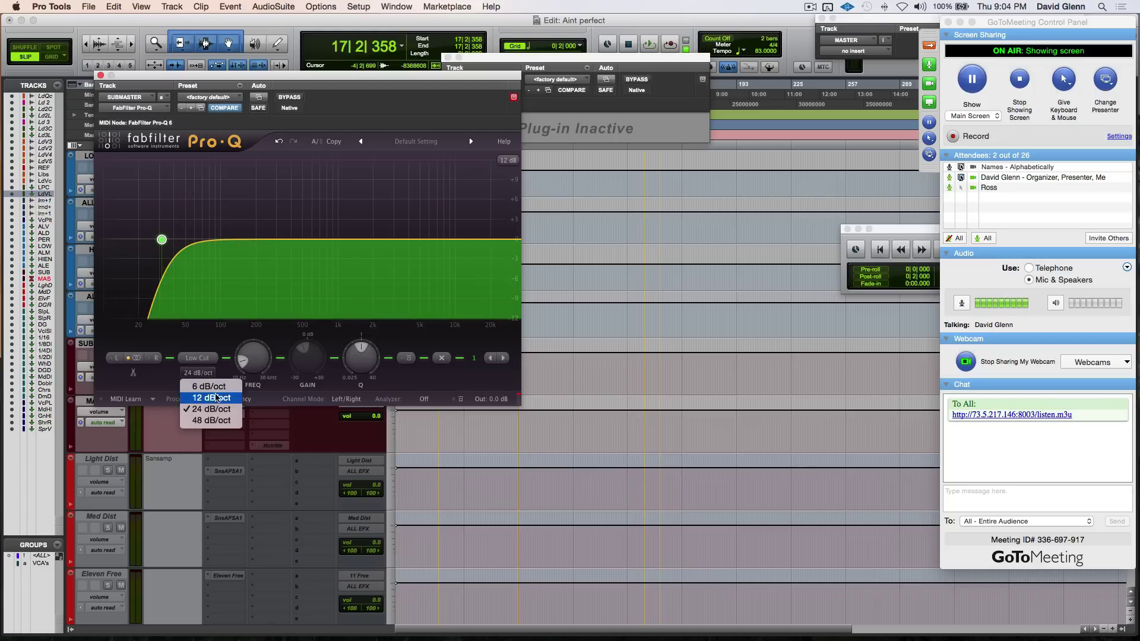
left_click(202, 422)
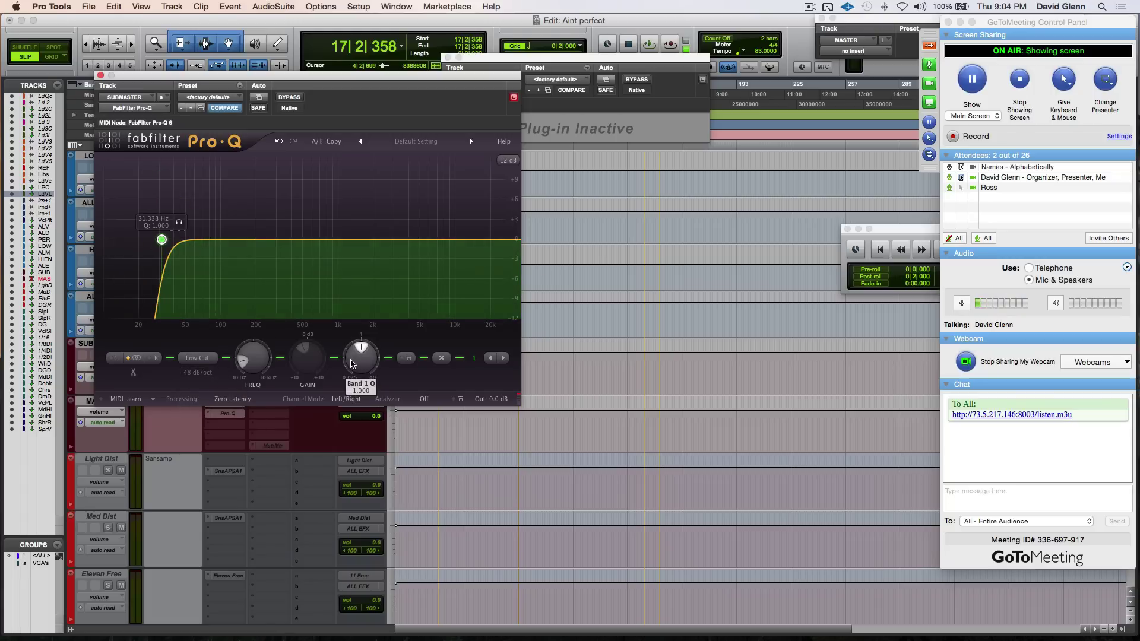
Set the low-cut frequency of the SUBMASTER's first Pro-Q to 20 Hz and close the plug-in.
mouse_move(259, 357)
left_mouse_down()
mouse_move(255, 384)
mouse_move(245, 387)
mouse_move(242, 364)
left_mouse_up()
mouse_move(149, 242)
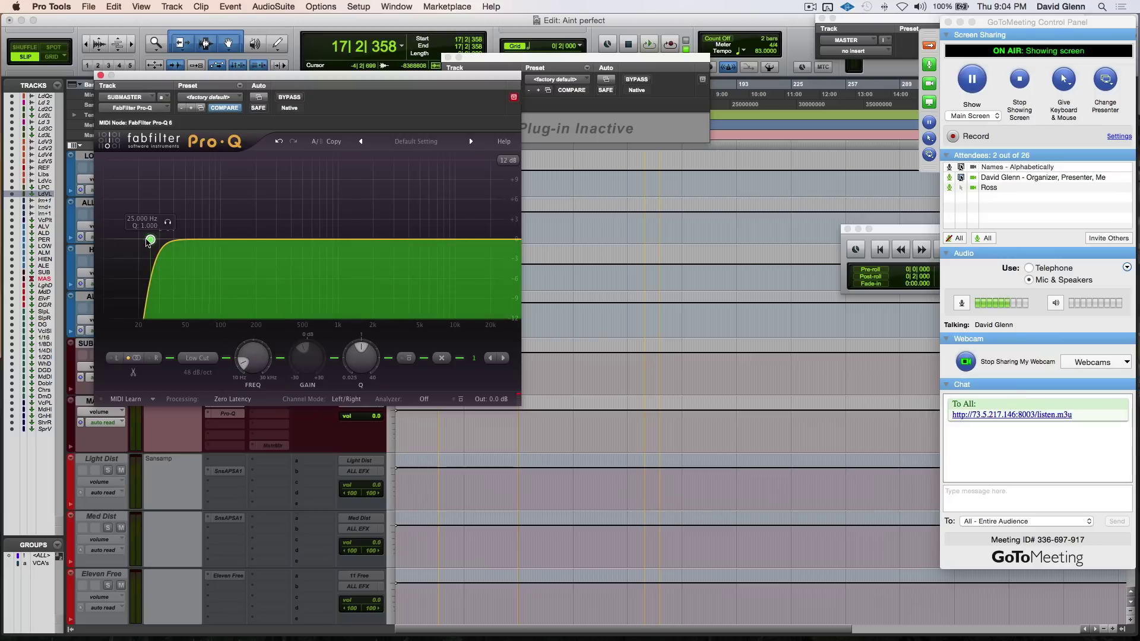
left_click_drag(146, 240, 143, 240)
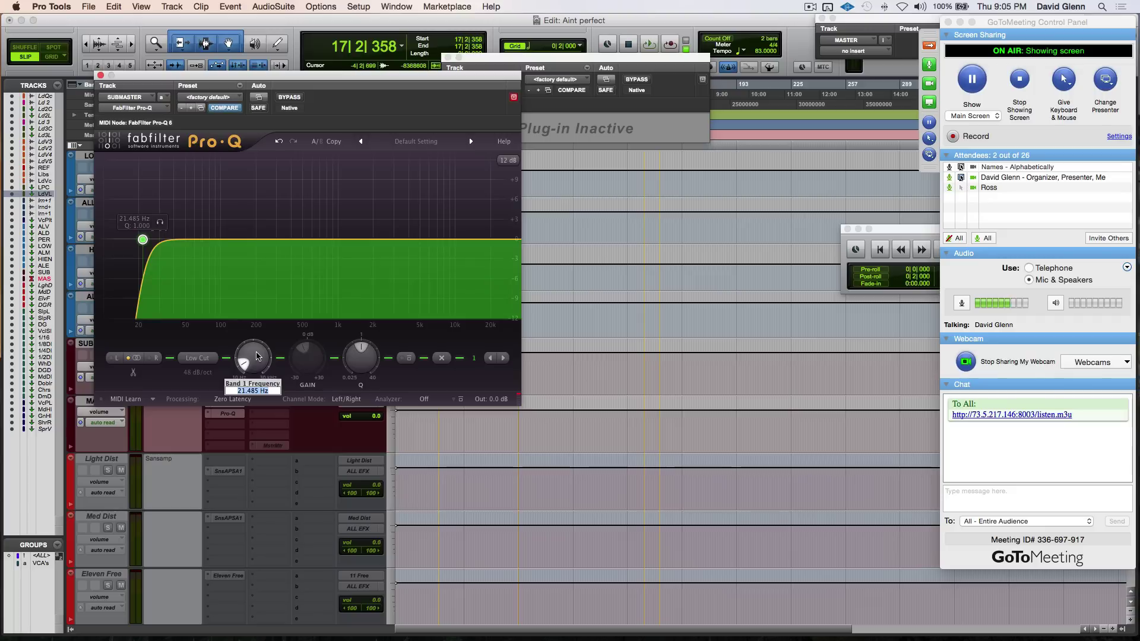
left_click_drag(243, 361, 244, 364)
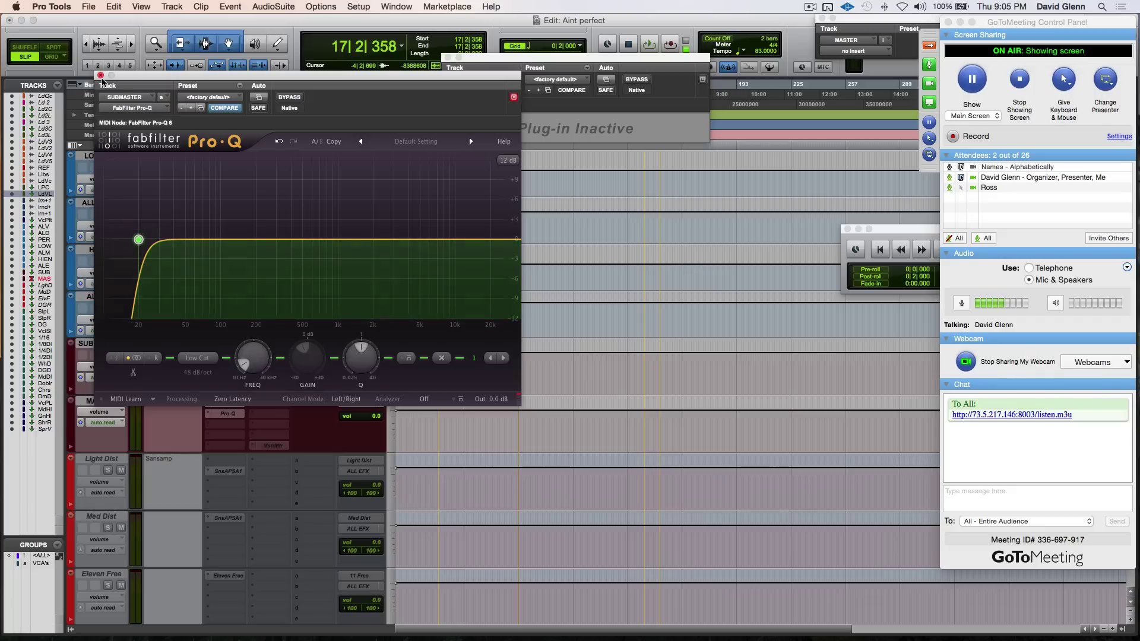
left_click(100, 76)
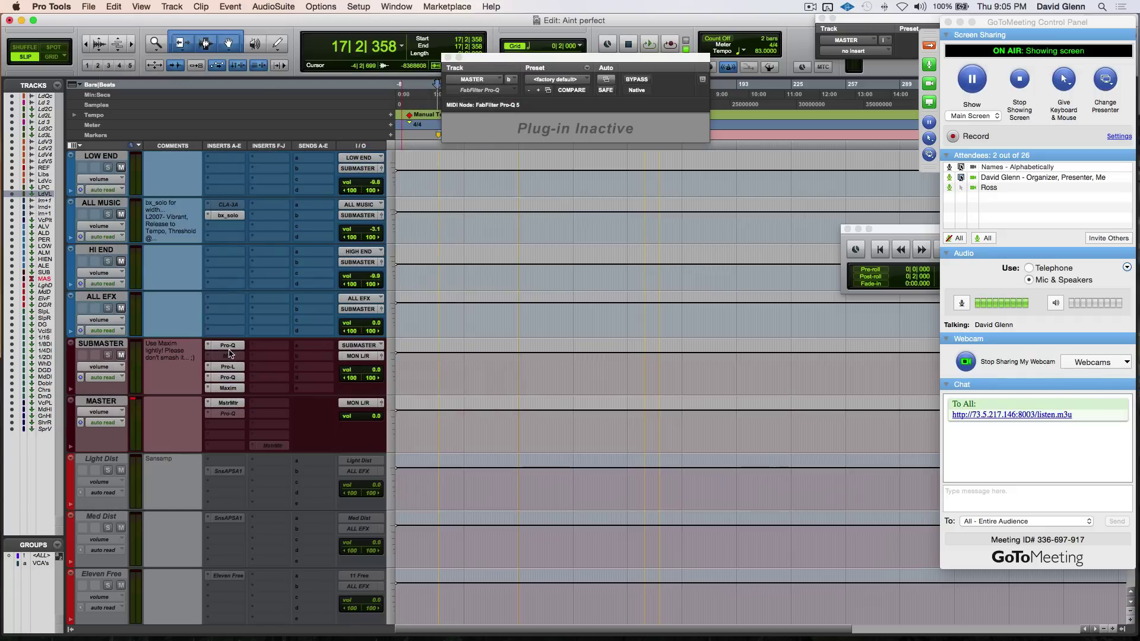
Review the settings of the Pro-L, second Pro-Q and Maxim inserts on the SUBMASTER track.
left_click(220, 366)
left_click(100, 76)
left_click(227, 378)
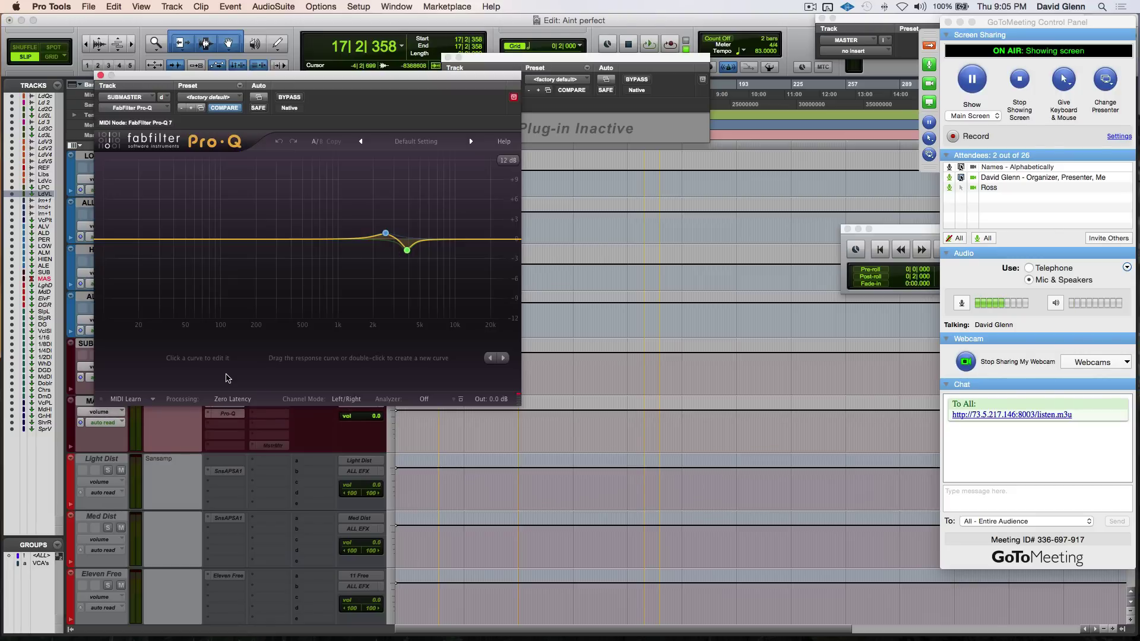
left_click_drag(383, 240, 383, 235)
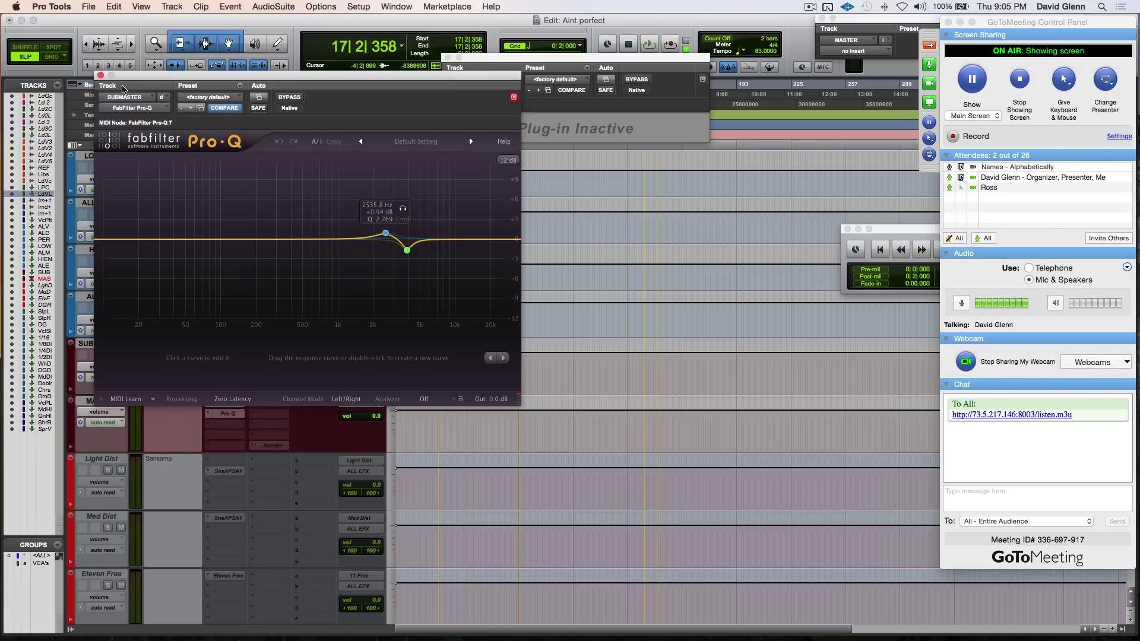
left_click(101, 75)
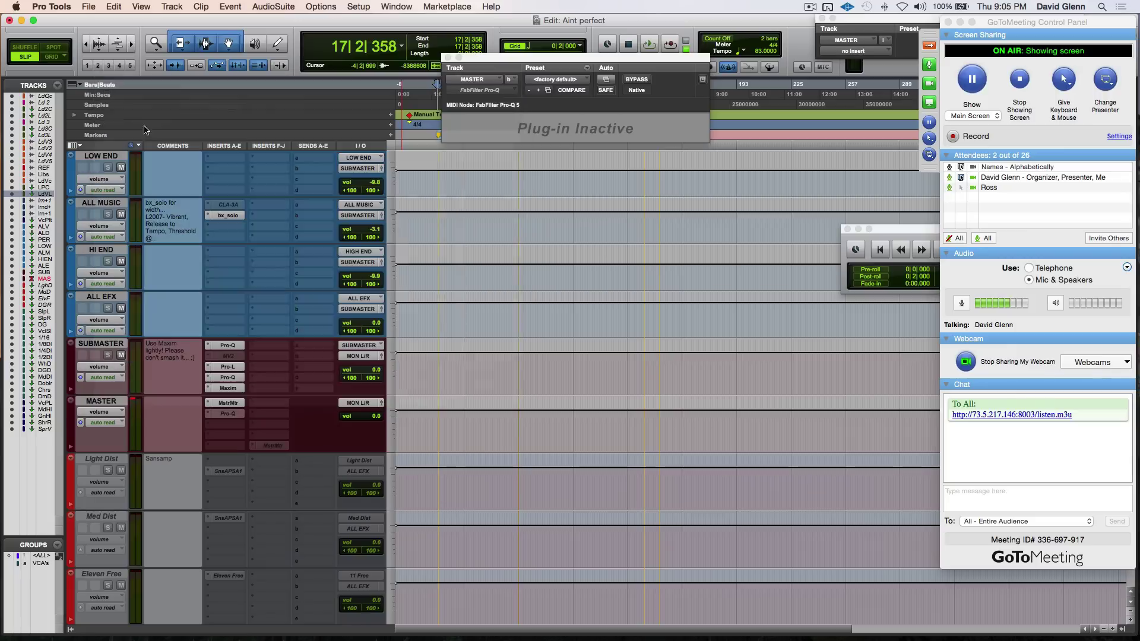
left_click(226, 388)
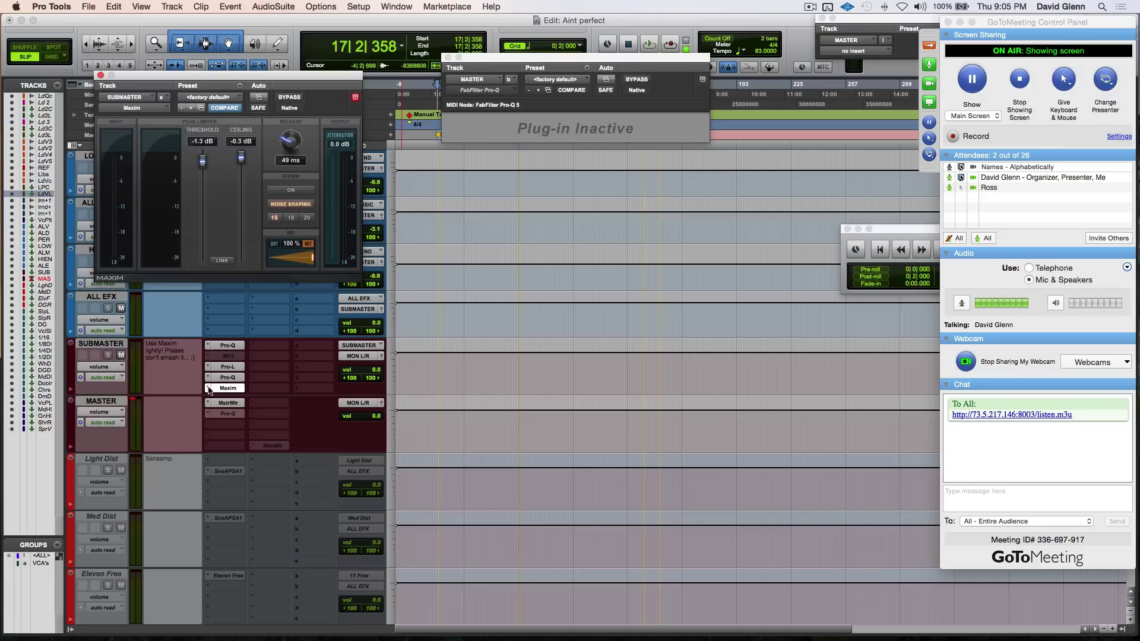
Move Maxim to the last insert slot of the SUBMASTER track and add a Virtual Mix Rack in insert slot F.
left_click(138, 402)
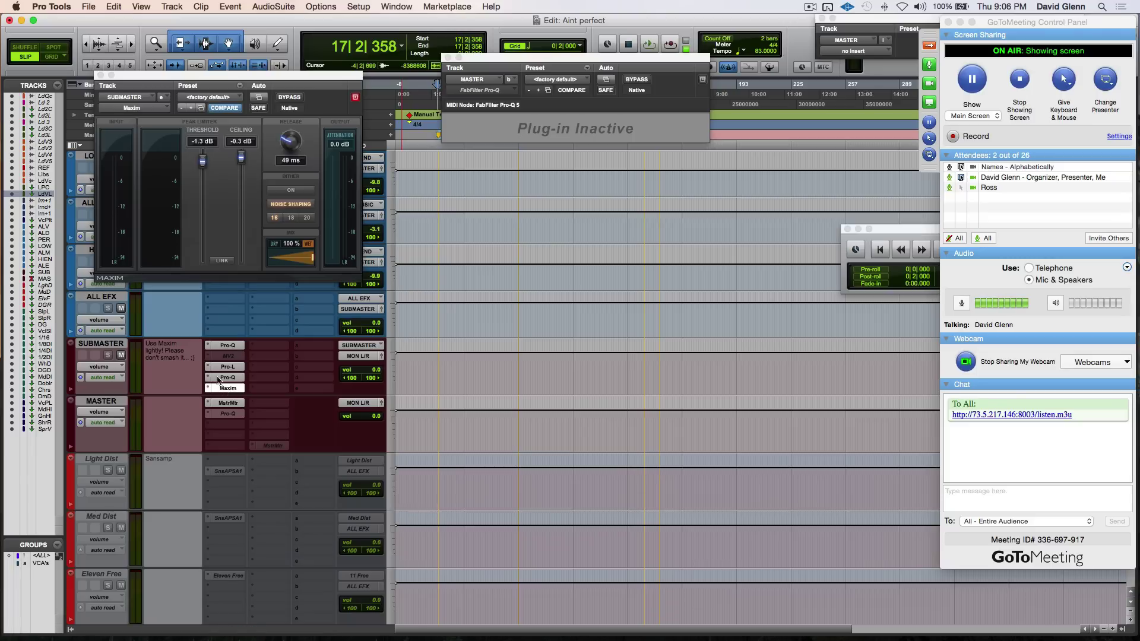
left_click_drag(227, 390, 266, 396)
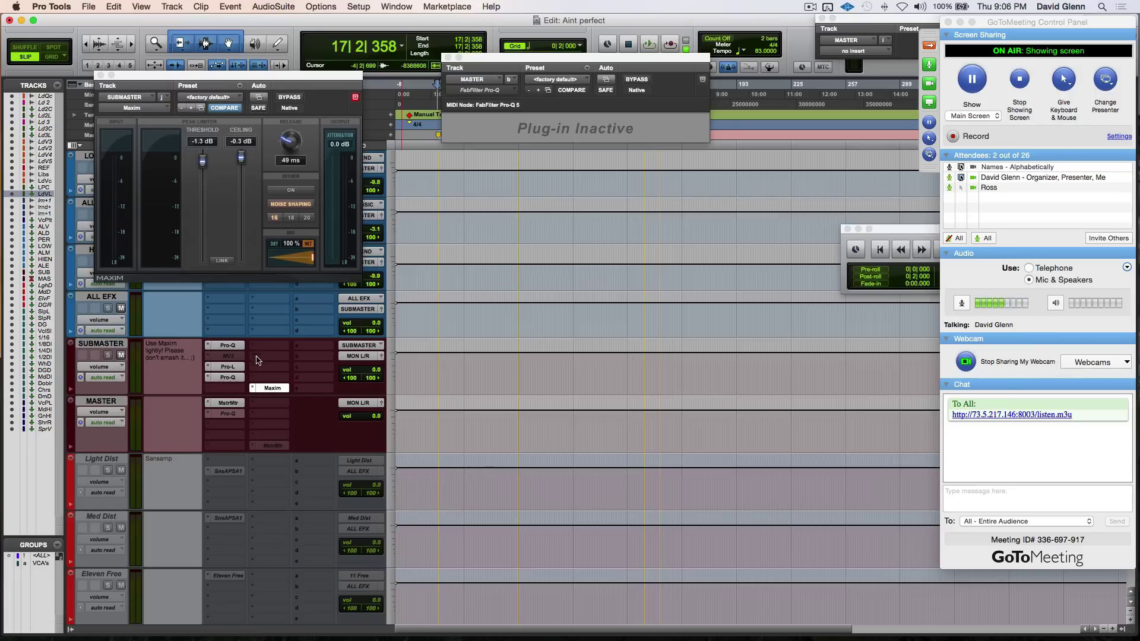
left_click(259, 348)
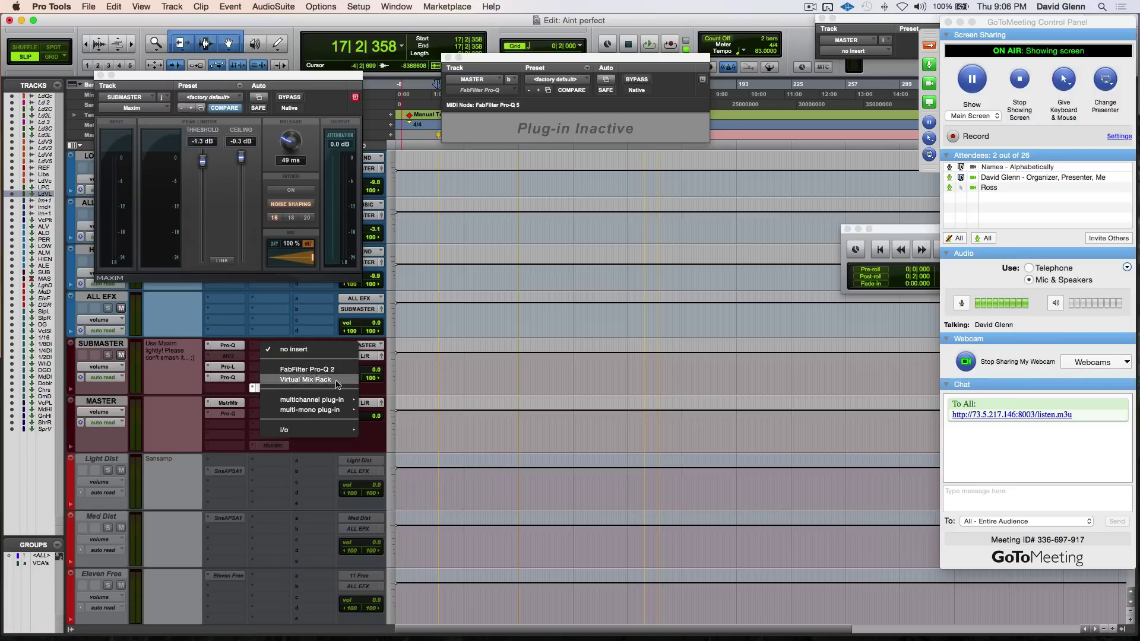
left_click(331, 383)
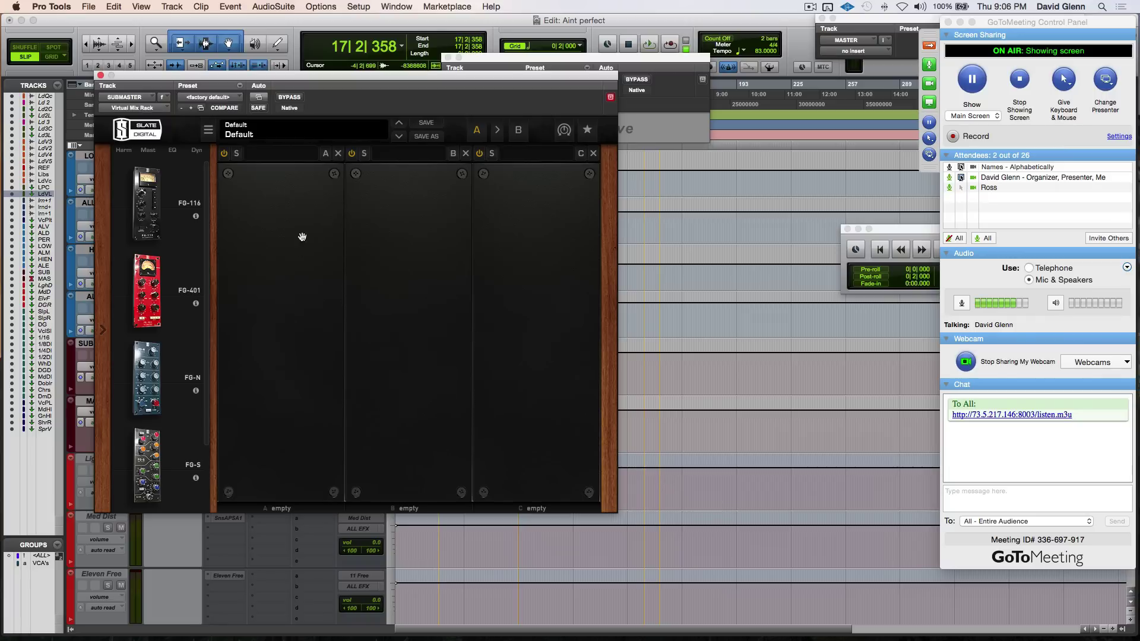
left_click_drag(213, 80, 409, 80)
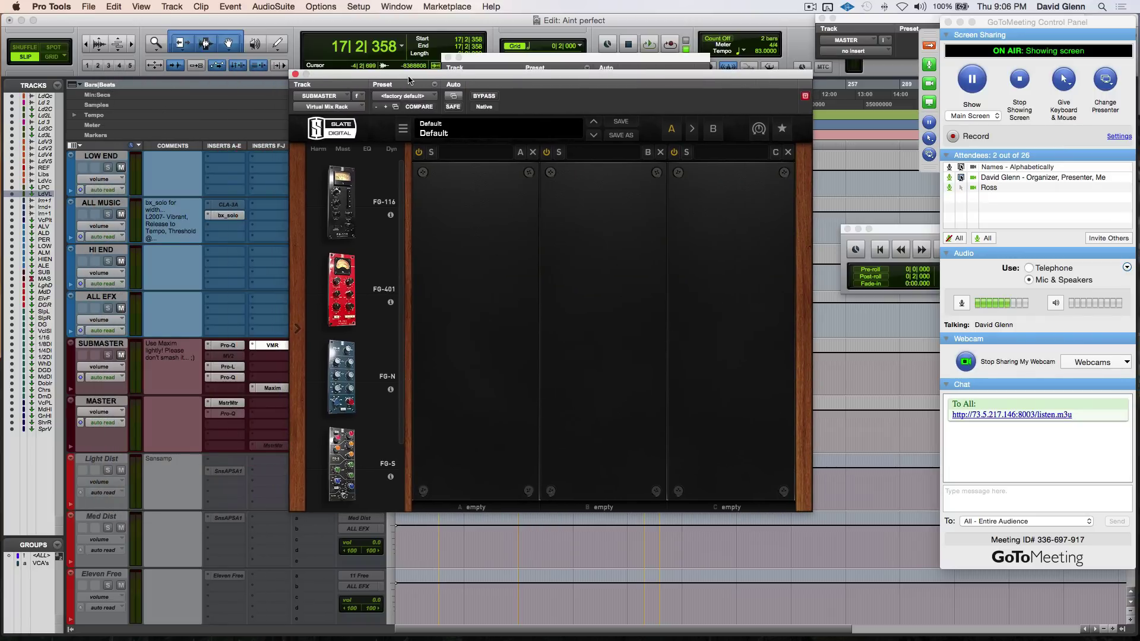
Load the Revival module into the first rack slot and raise its Shimmer to 15.6 during playback.
scroll(351, 416, "down", 2)
left_click_drag(342, 466, 469, 441)
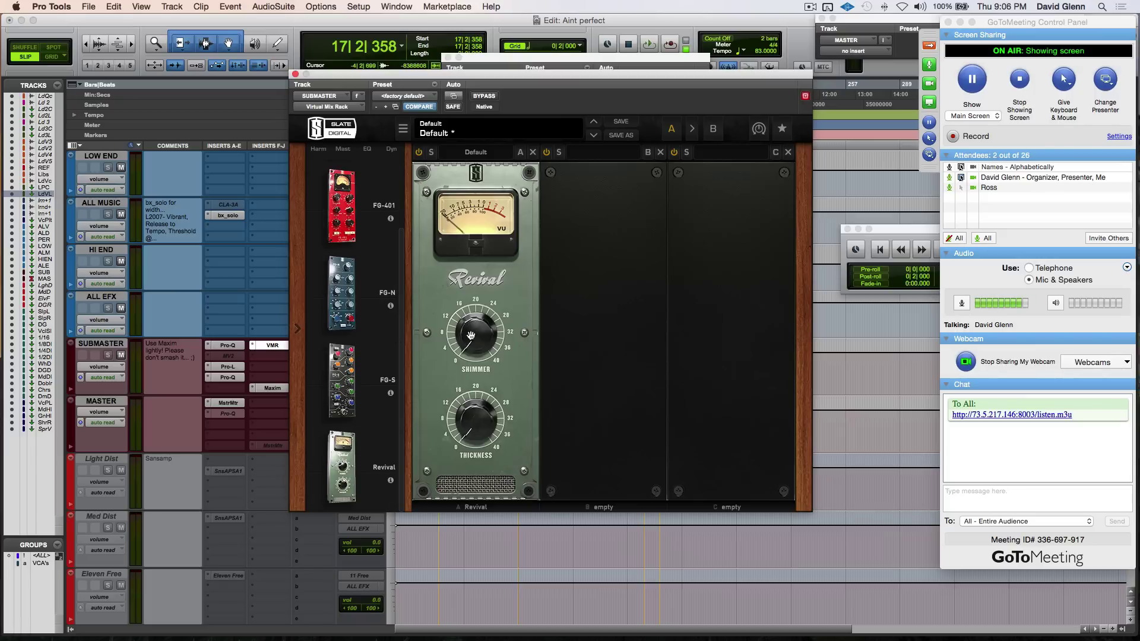
key("space")
left_click_drag(473, 335, 462, 265)
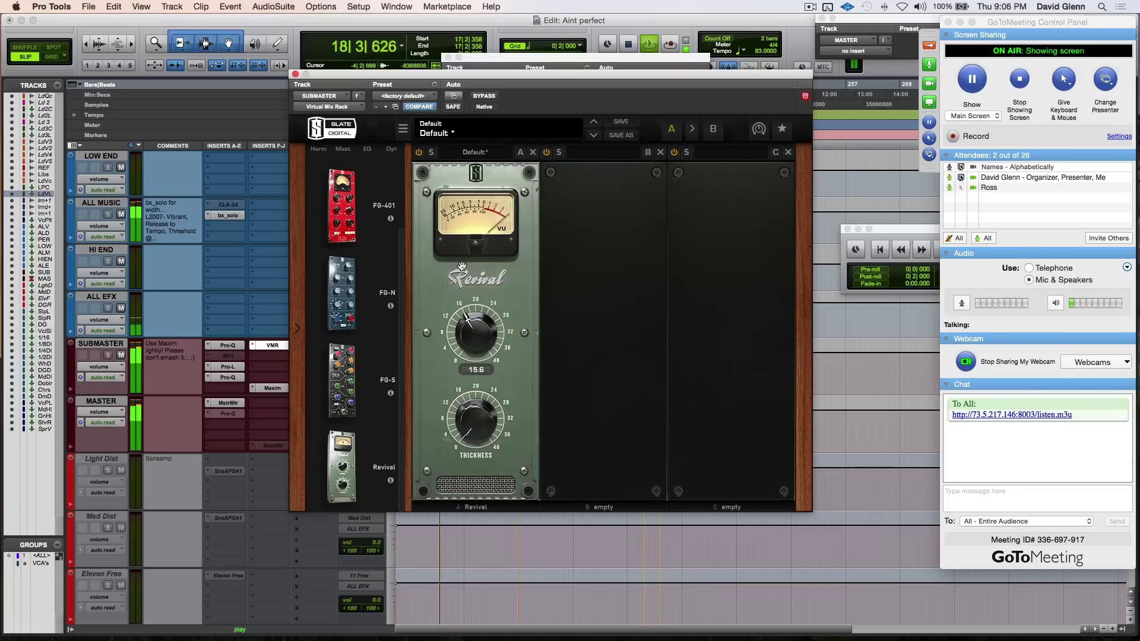
Compare the mix with the Virtual Mix Rack bypassed, and reduce the Revival's Shimmer slightly and set its Thickness to 4.50.
left_click(486, 96)
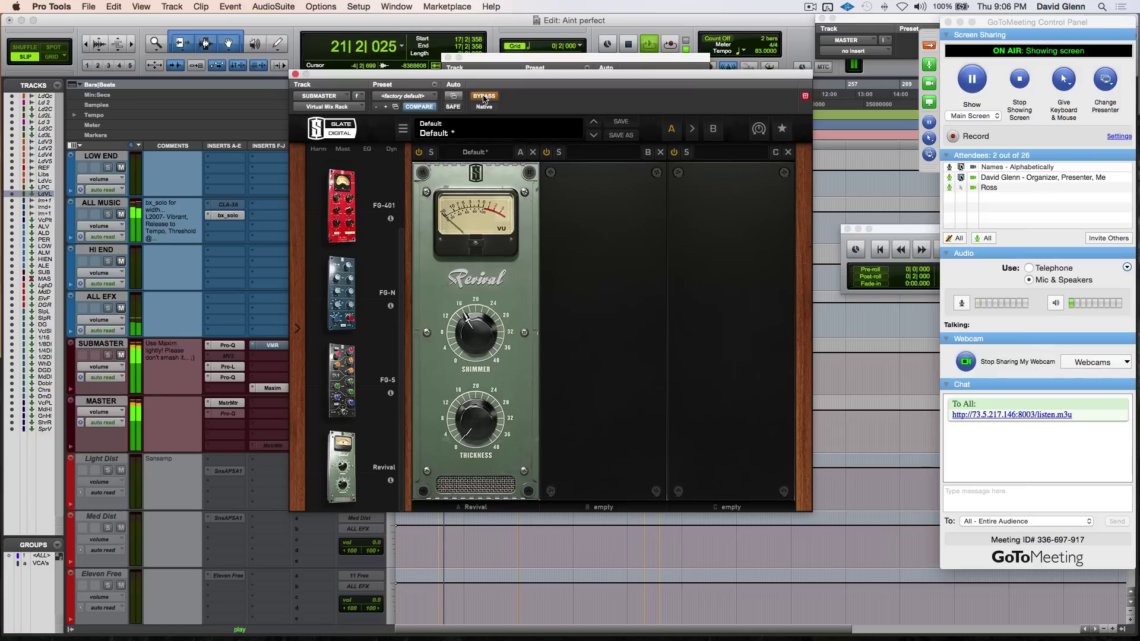
left_click(484, 97)
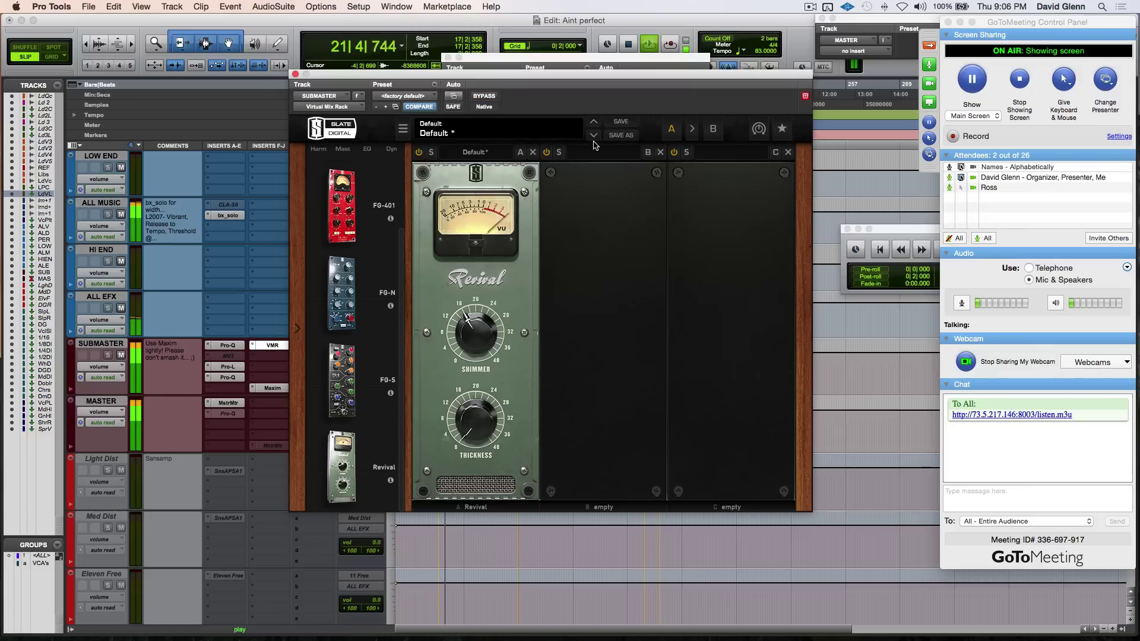
mouse_move(466, 332)
left_click_drag(466, 333, 462, 340)
left_click_drag(462, 420, 461, 401)
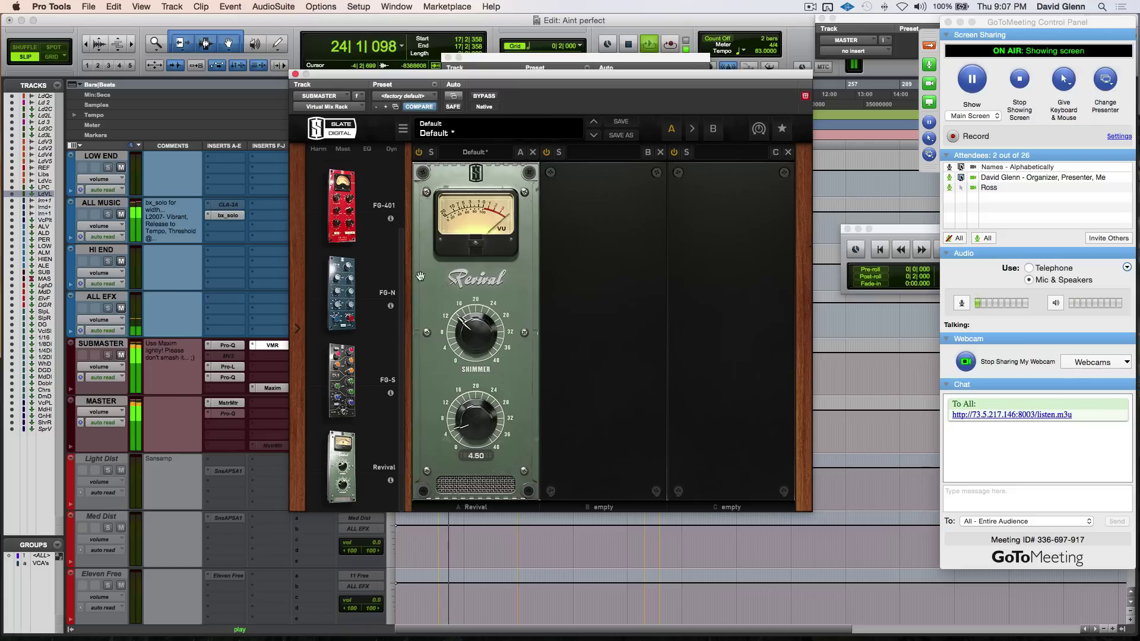
left_click(295, 74)
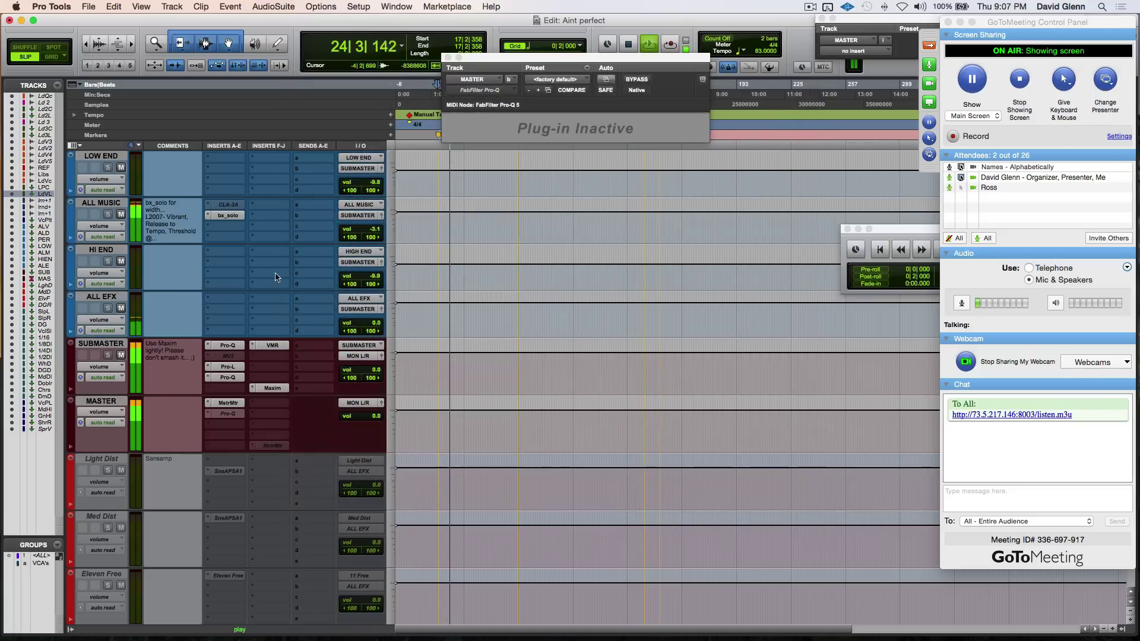
Stop playback and review the Revival settings in the SUBMASTER's Virtual Mix Rack.
left_click(270, 350)
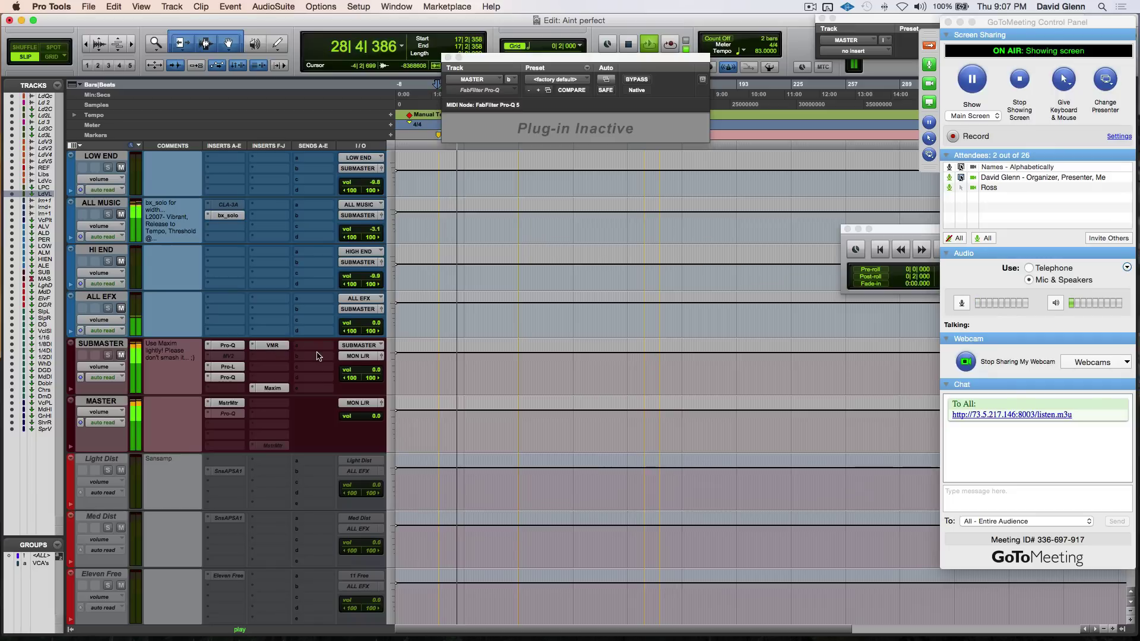
key("space")
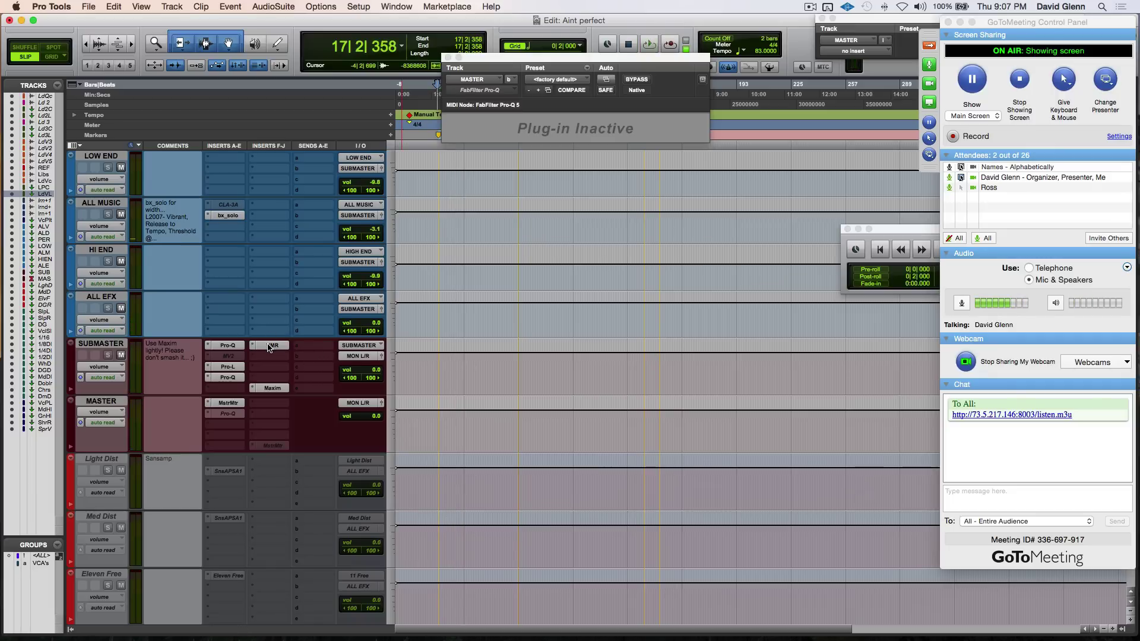
left_click(269, 346)
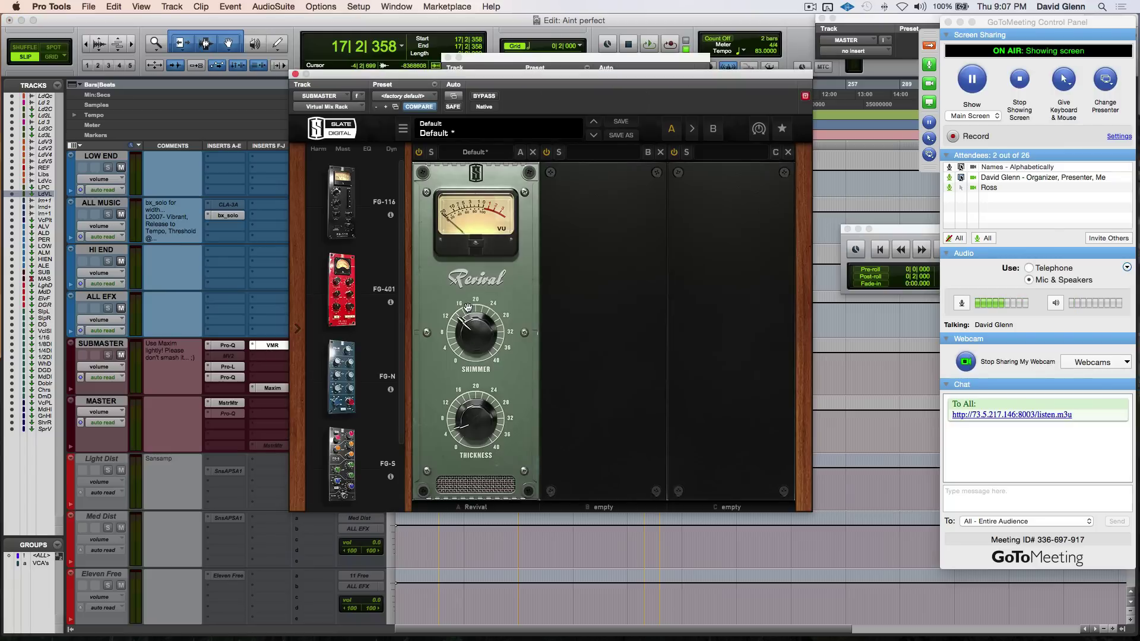
left_click(295, 74)
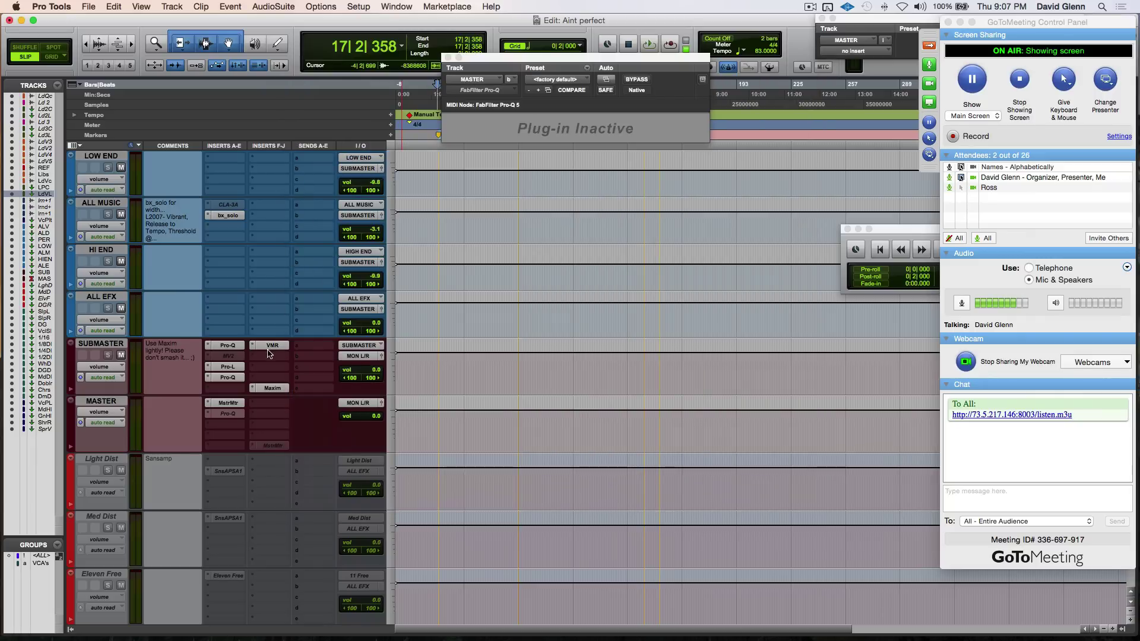
left_click(213, 429)
mouse_move(265, 478)
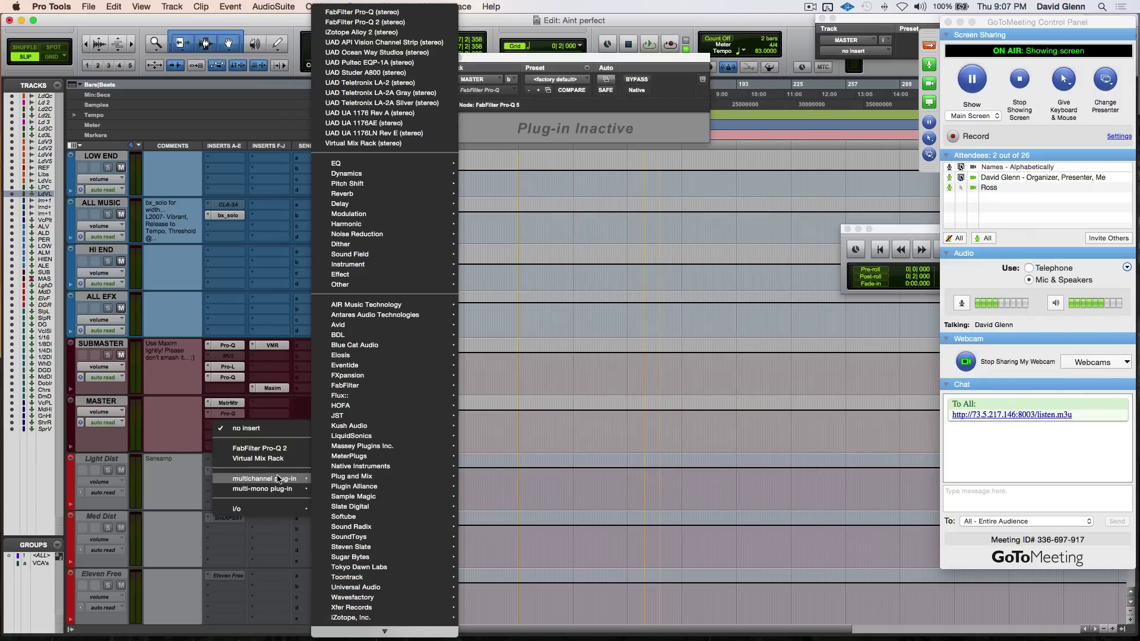
left_click(103, 403)
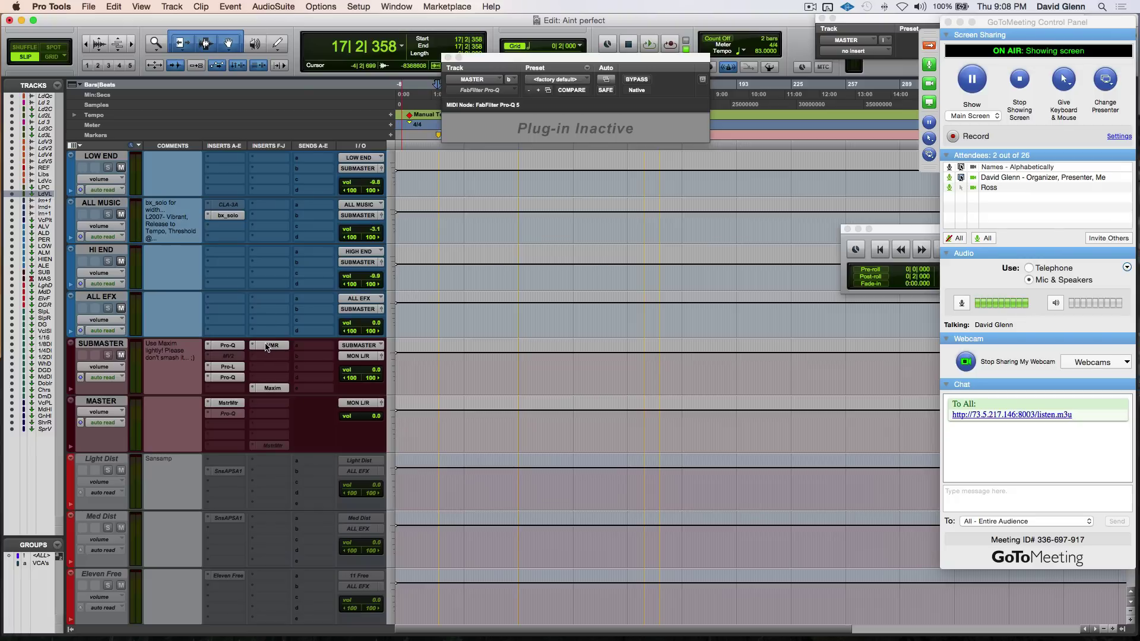
Recheck the SUBMASTER plug-in chain from Maxim back through the second Pro-Q, the Pro-L and the first Pro-Q.
left_click(270, 387)
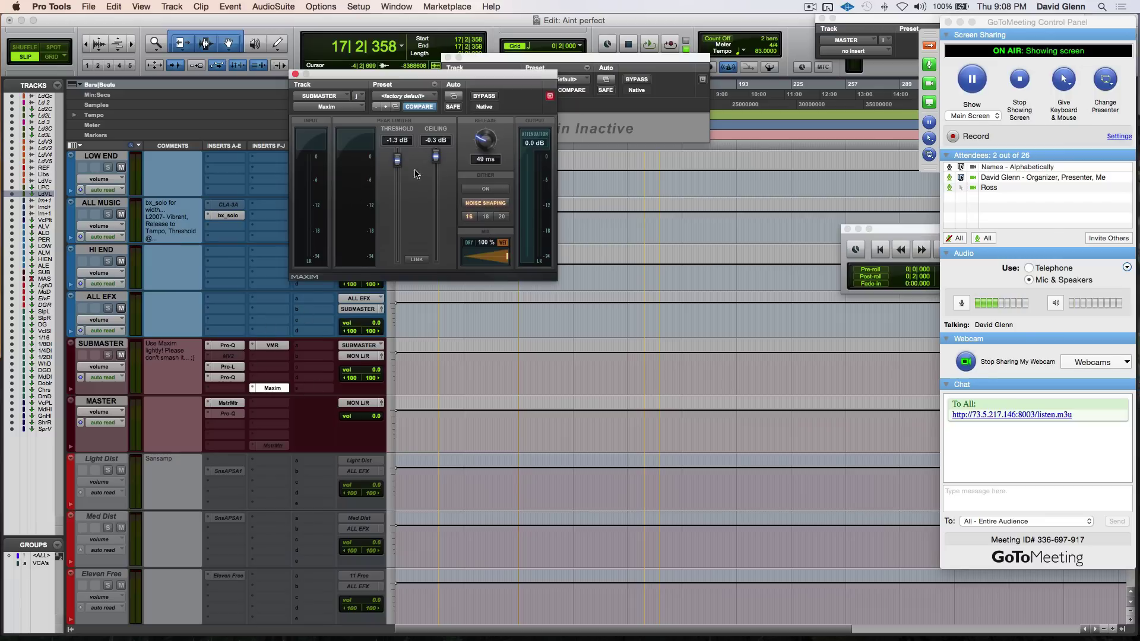
left_click(226, 378)
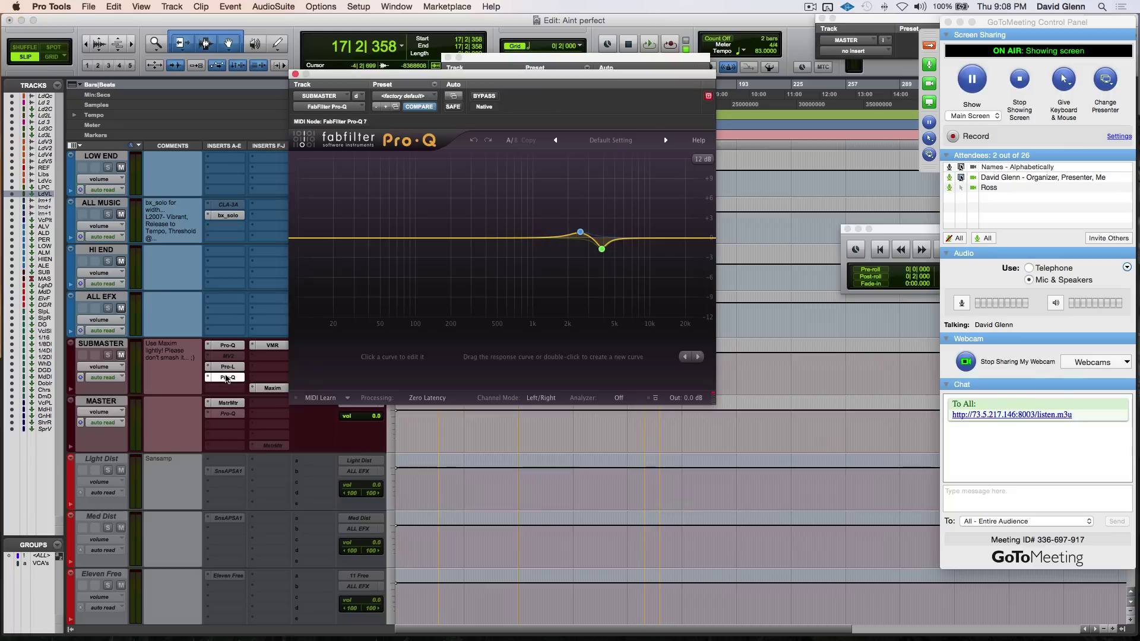
left_click(228, 366)
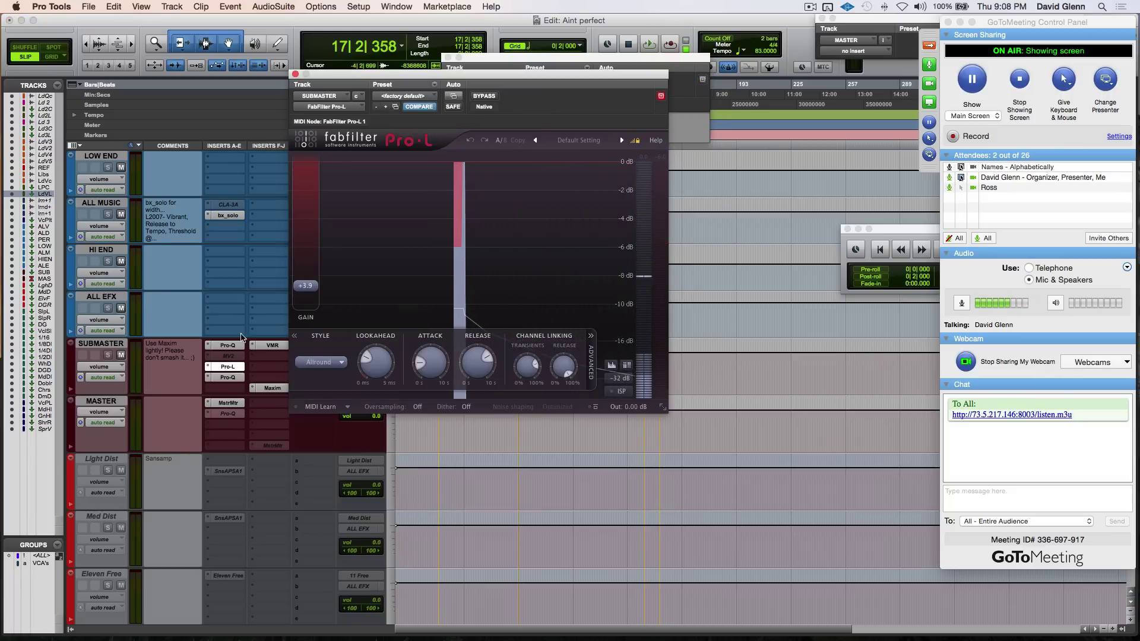
left_click(226, 345)
left_click(226, 345)
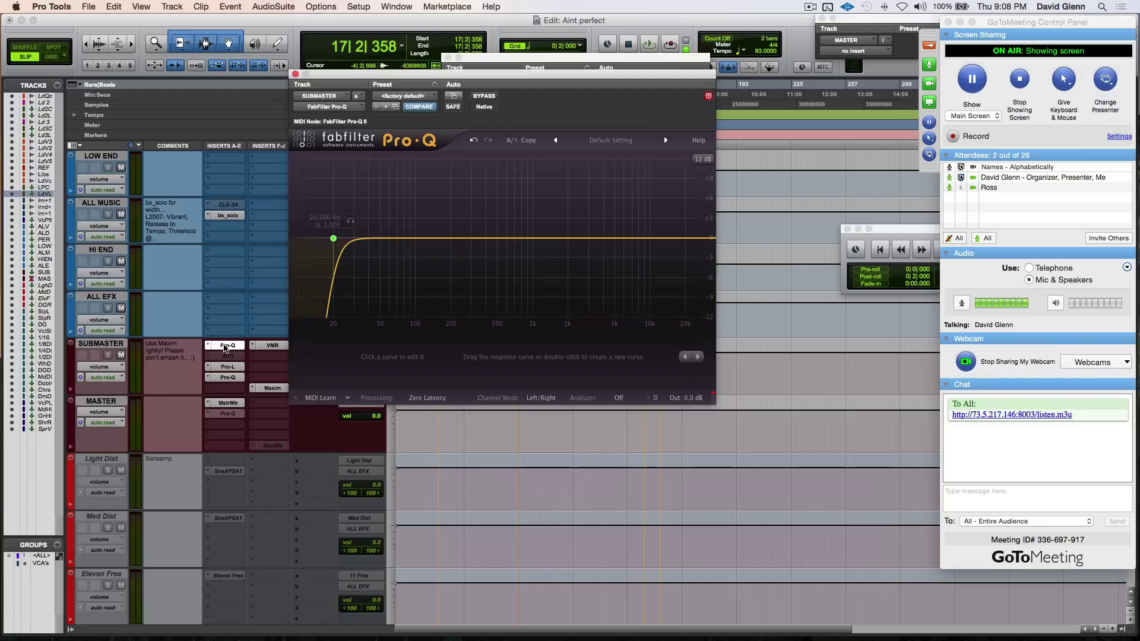
left_click(223, 367)
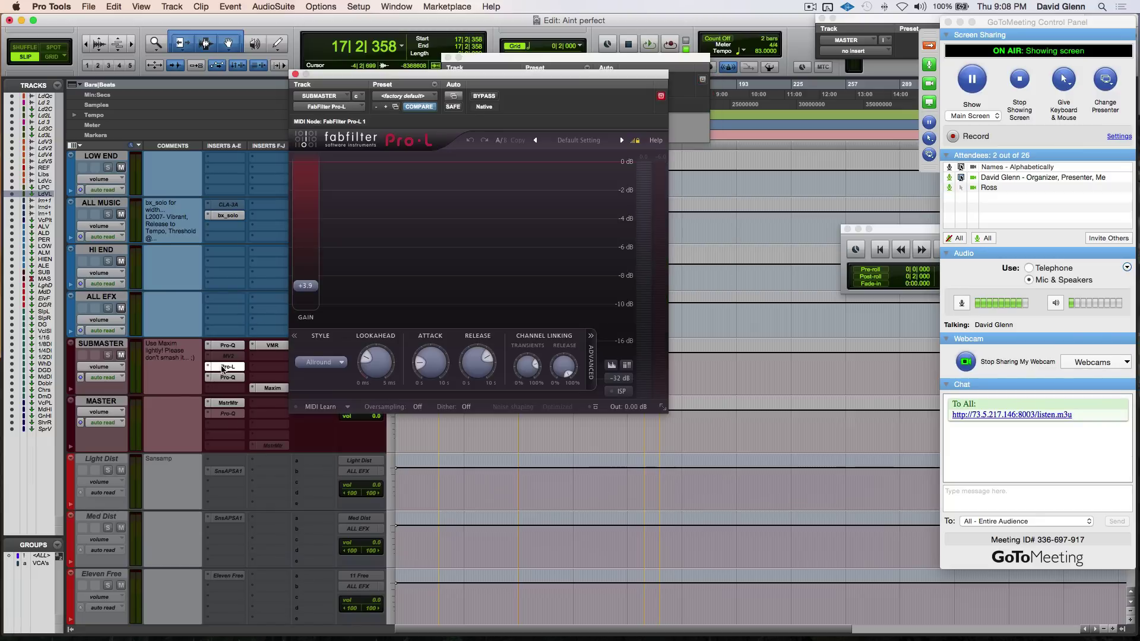
Insert the stereo FabFilter Saturn in the SUBMASTER's second insert slot in place of the missing plug-in.
mouse_move(302, 289)
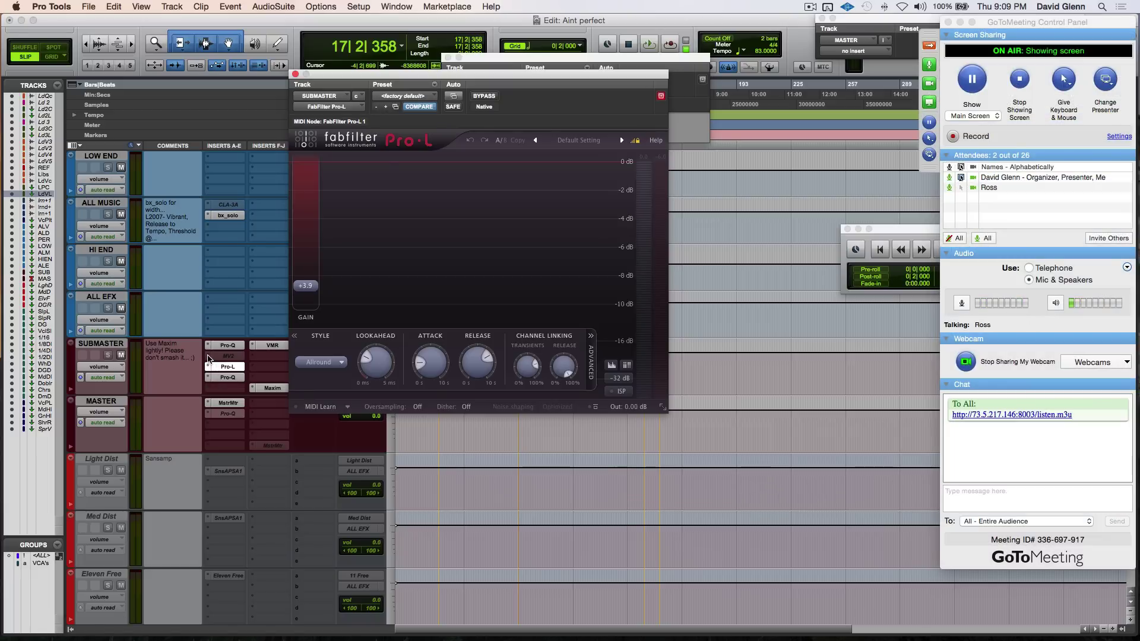
left_click(208, 357)
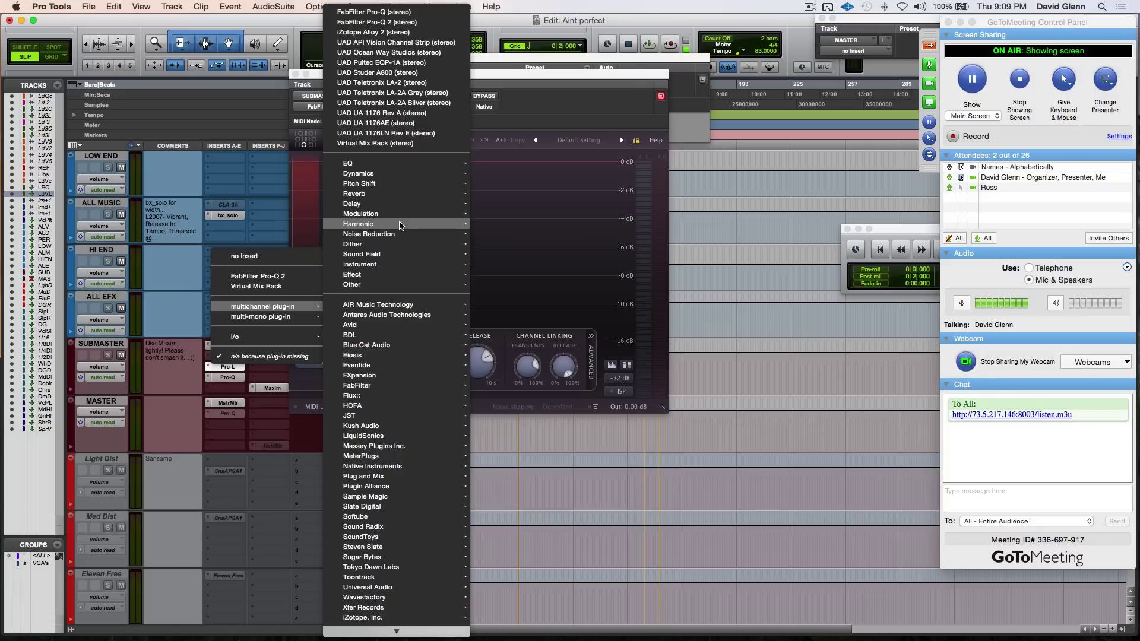
mouse_move(400, 225)
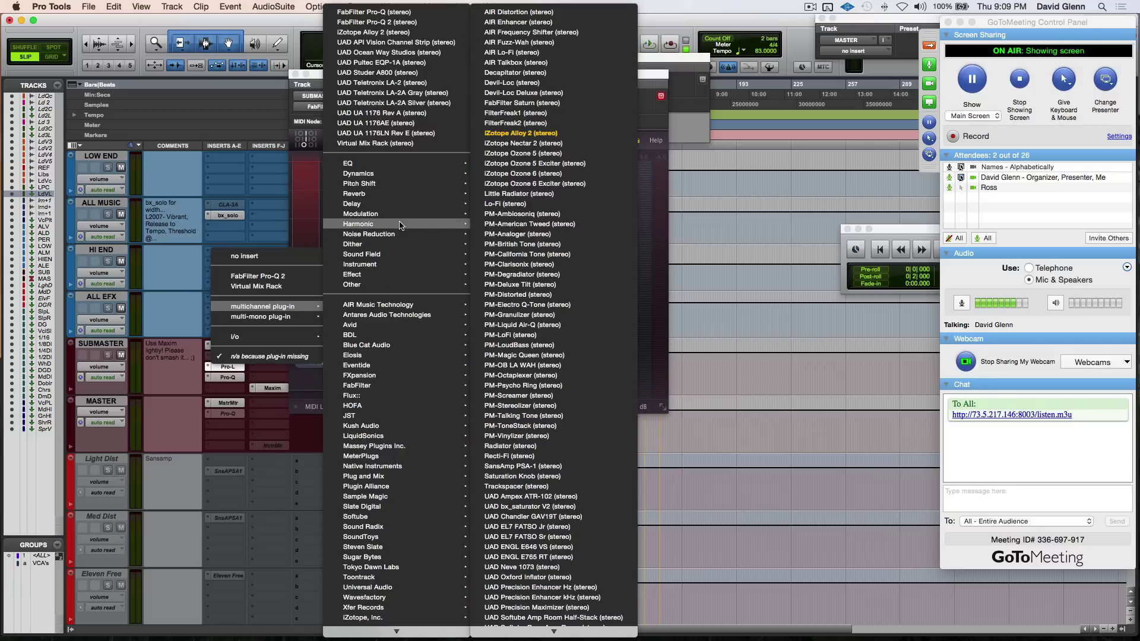
left_click(550, 104)
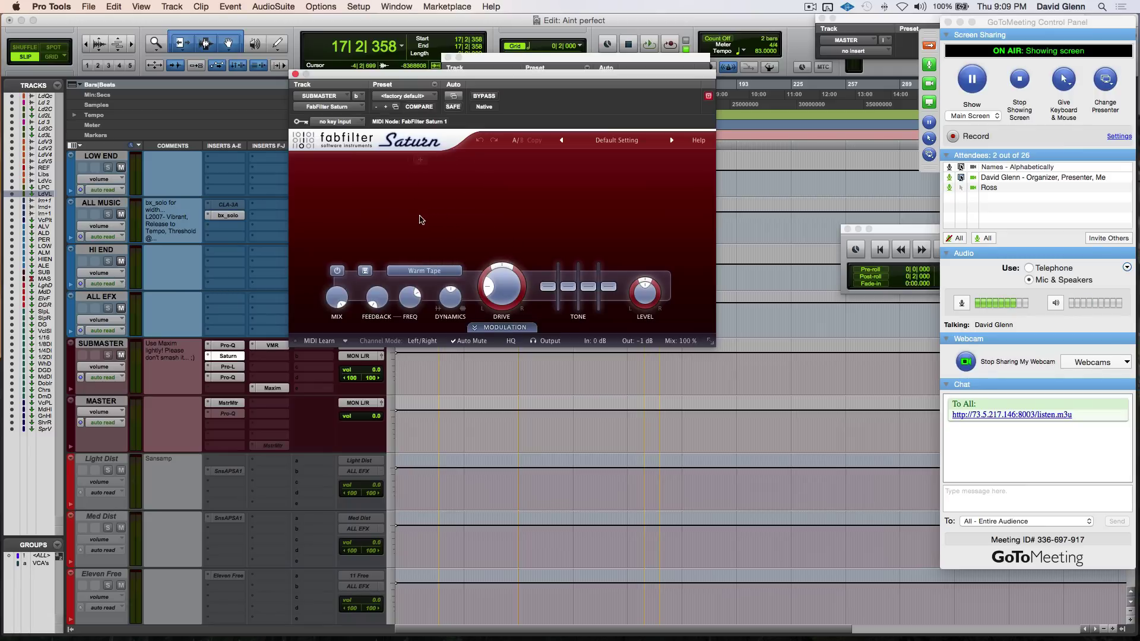
Split Saturn's spectrum into five bands, with the first crossover at about 50 Hz and the third at about 1048 Hz.
left_click(375, 160)
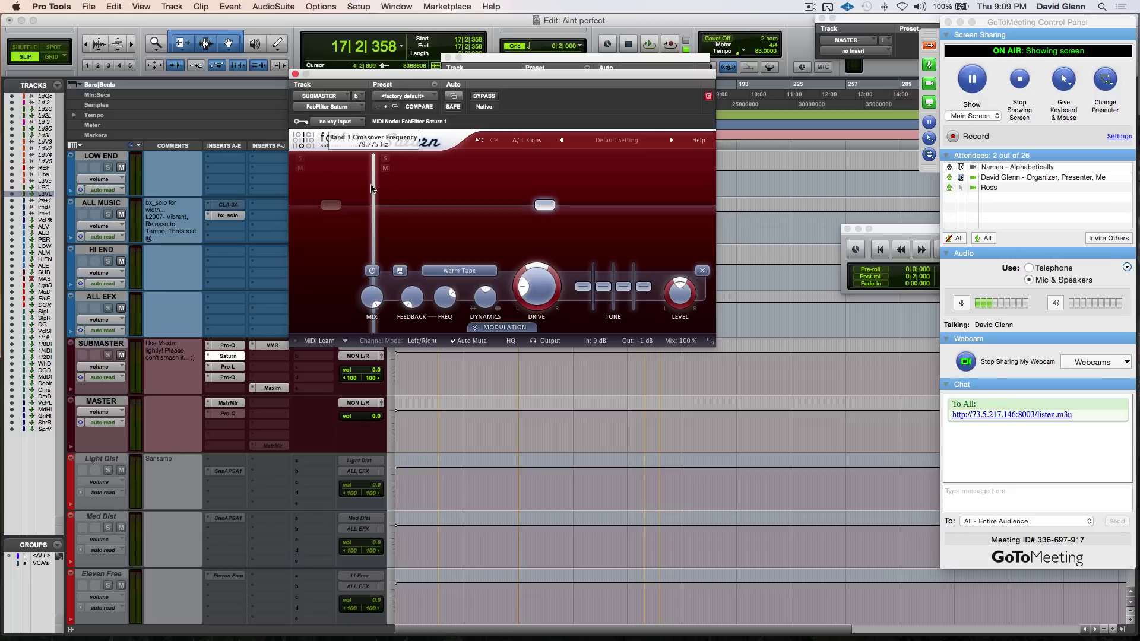
left_click_drag(373, 188, 397, 183)
left_click(403, 160)
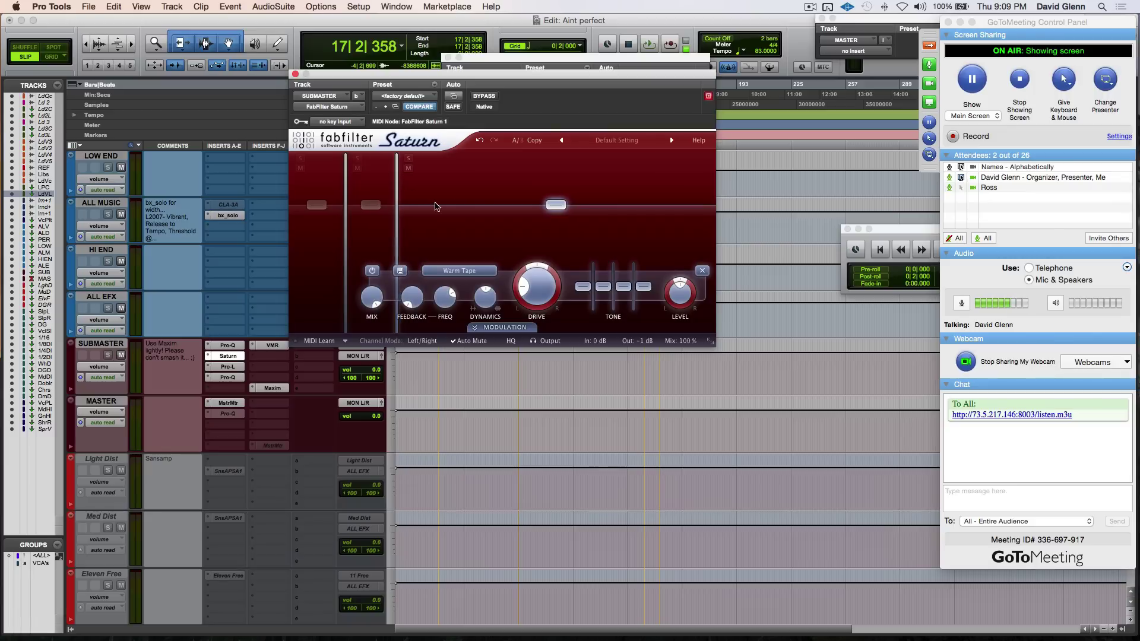
left_click(479, 160)
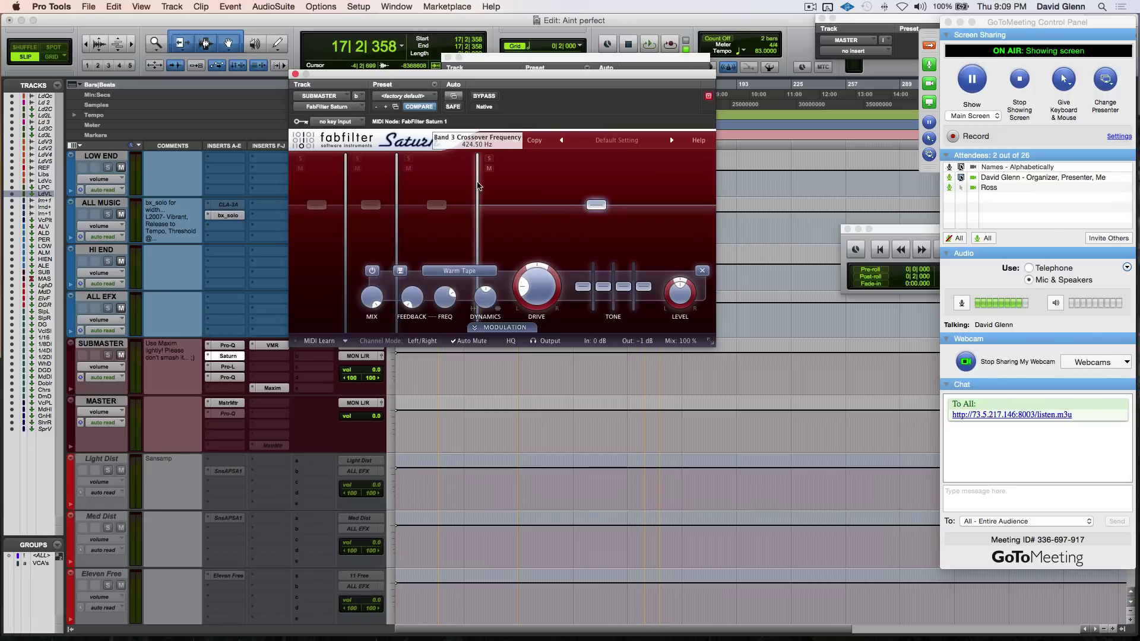
left_click_drag(479, 189, 534, 188)
left_click(605, 160)
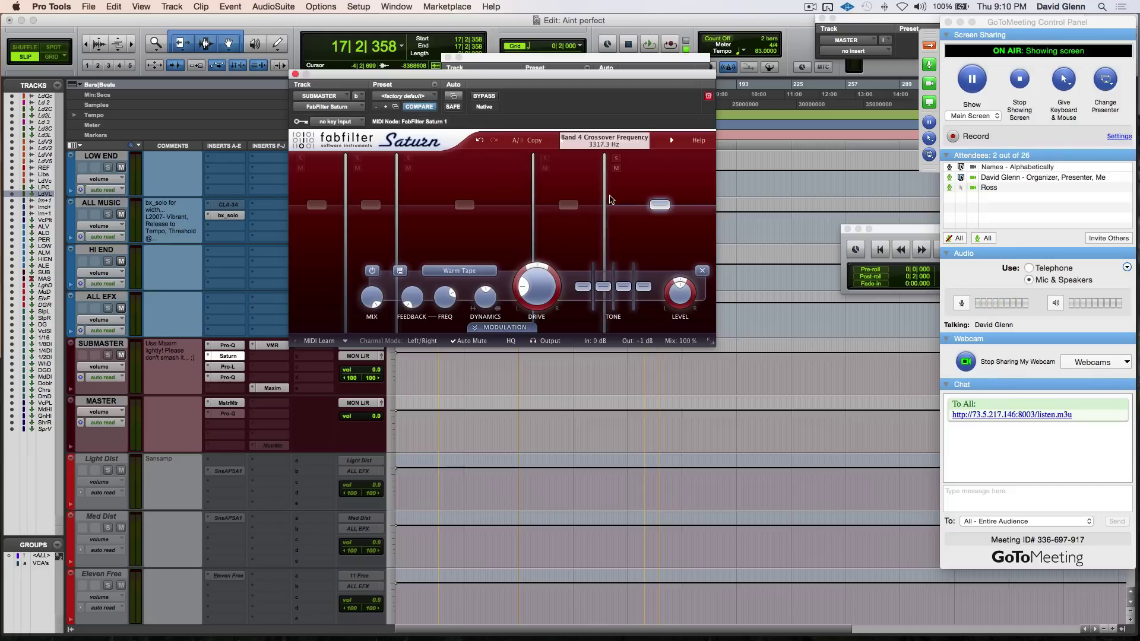
left_click_drag(608, 197, 673, 198)
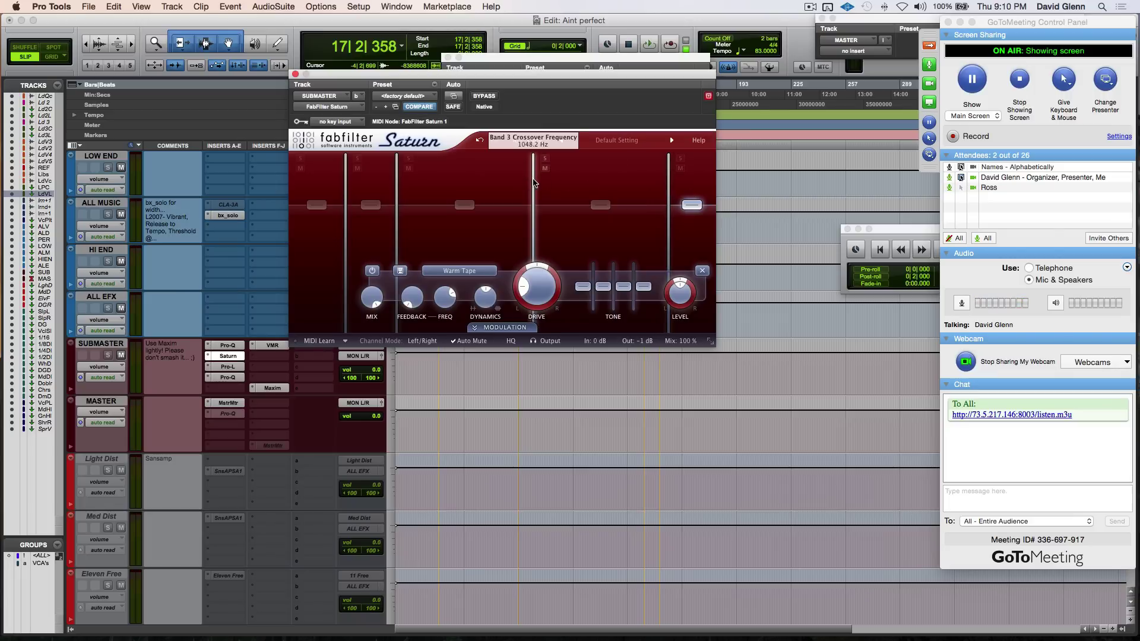
Move Saturn's third crossover to a higher frequency and nudge the first crossover slightly upward.
left_click_drag(533, 182, 596, 182)
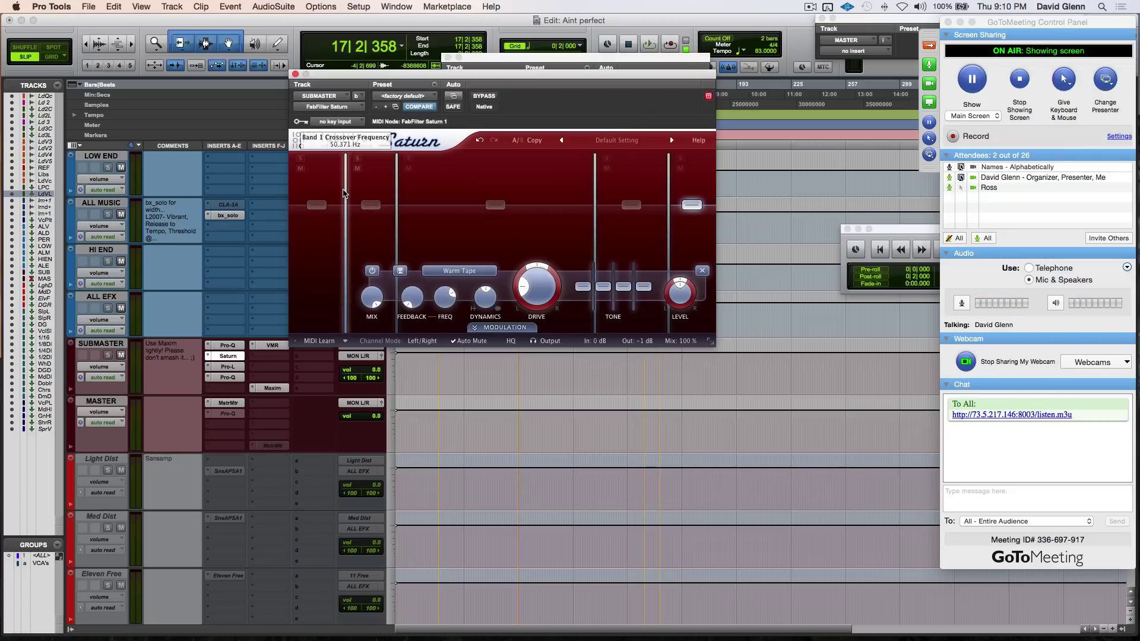
mouse_move(344, 192)
left_click_drag(345, 193, 349, 193)
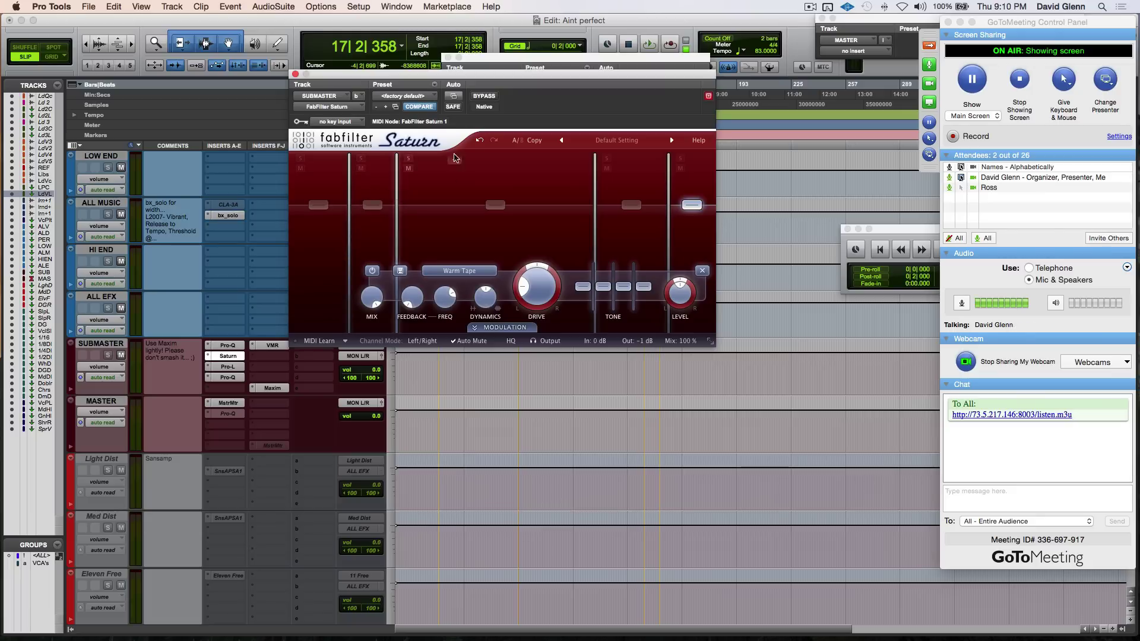
Reset Saturn to its factory default, then check the saturation styles and keep Warm Tape.
left_click(409, 97)
left_click(417, 101)
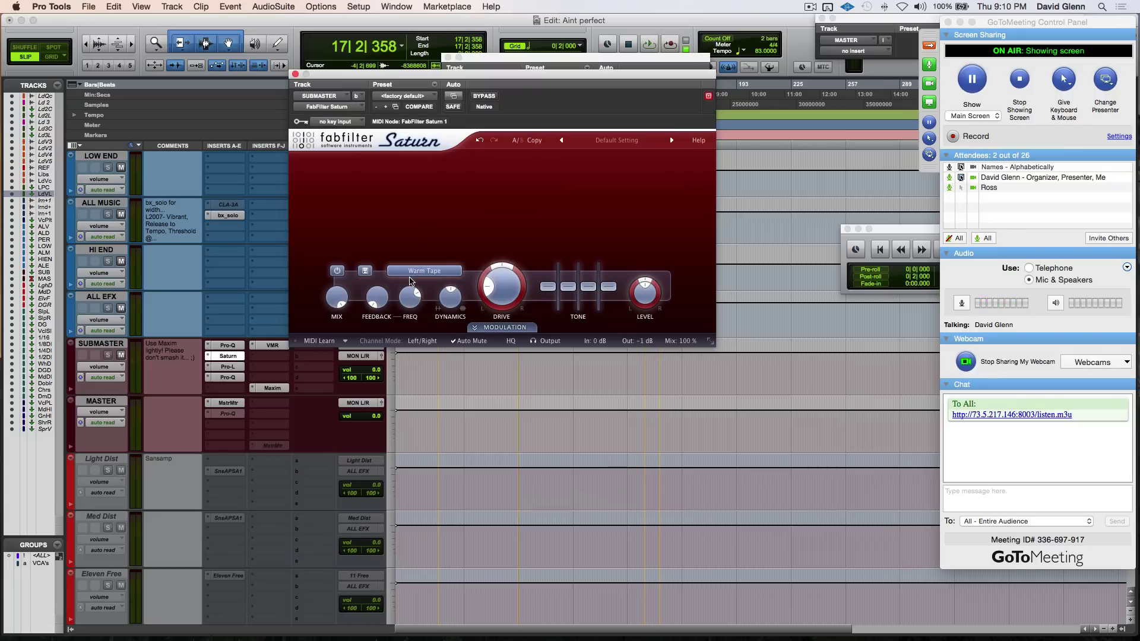
left_click(418, 272)
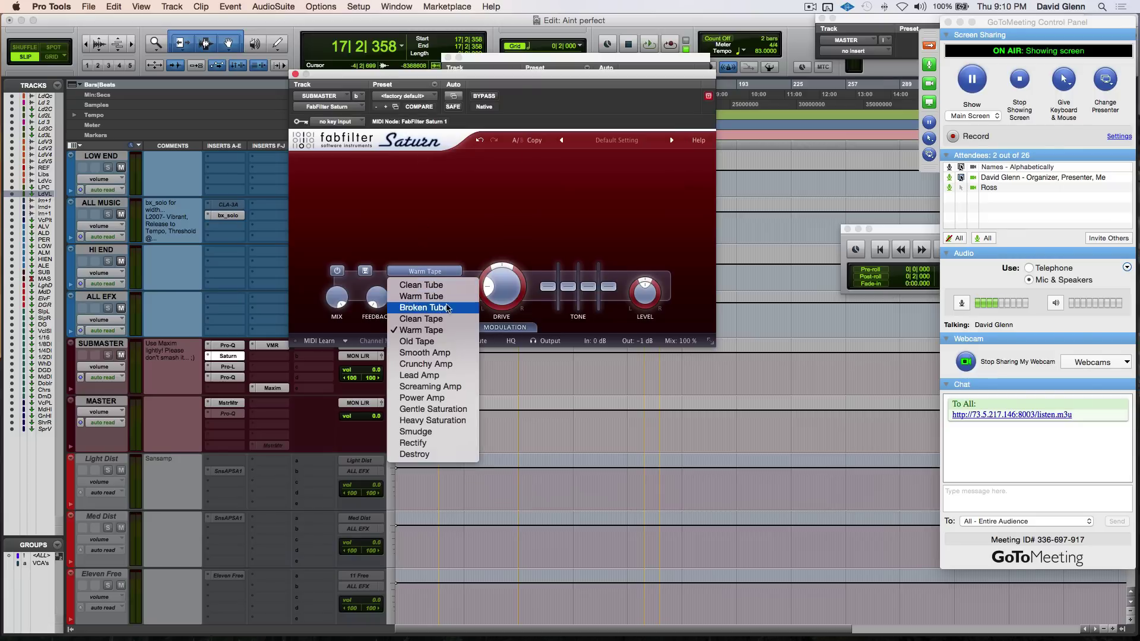
left_click(432, 333)
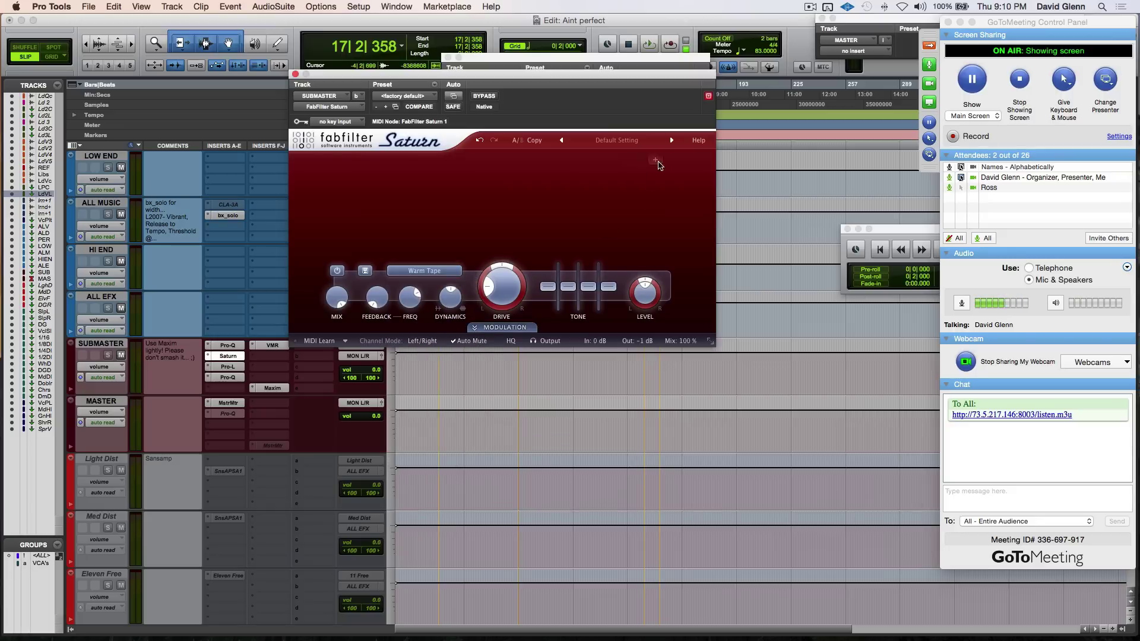
Load Saturn's mastering preset Hip Hop Puncher O and start playback.
left_click(634, 141)
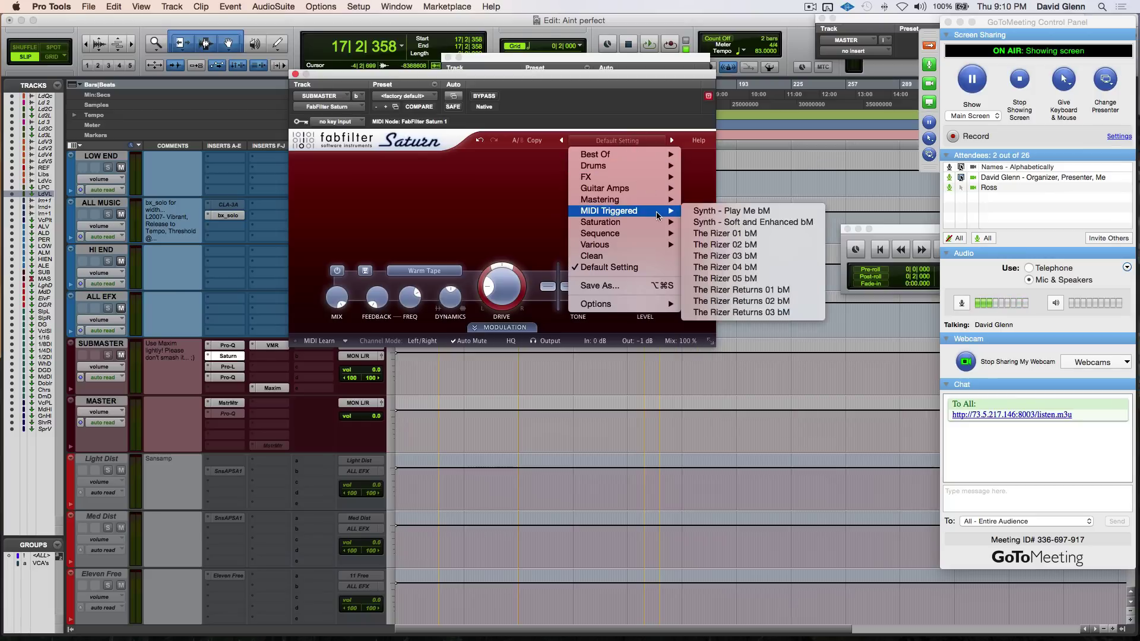
mouse_move(629, 199)
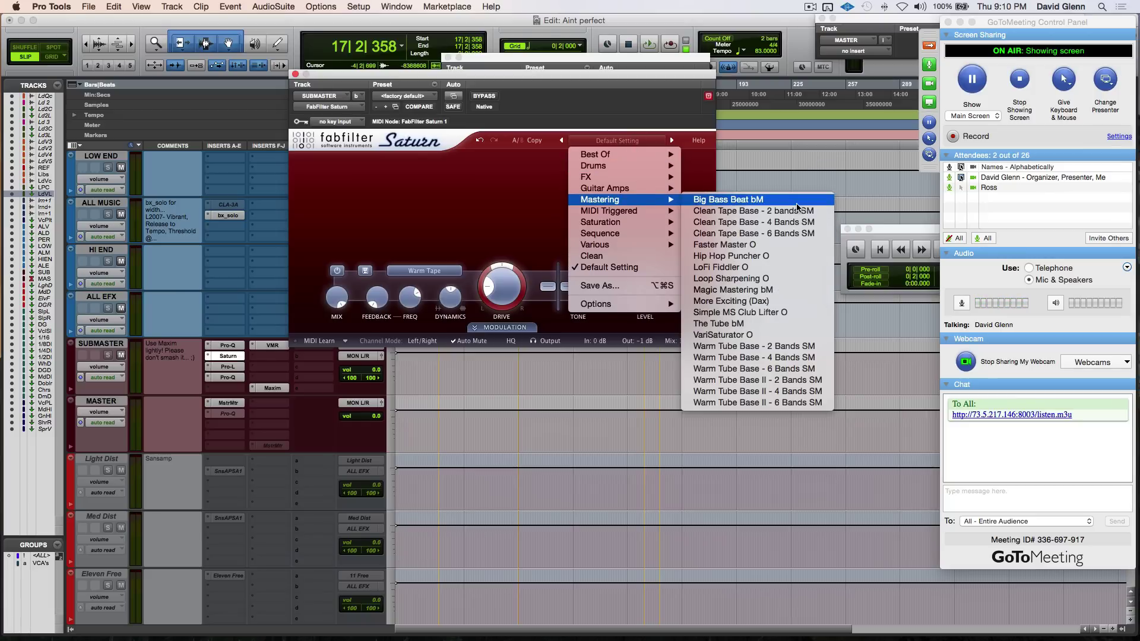
left_click(780, 257)
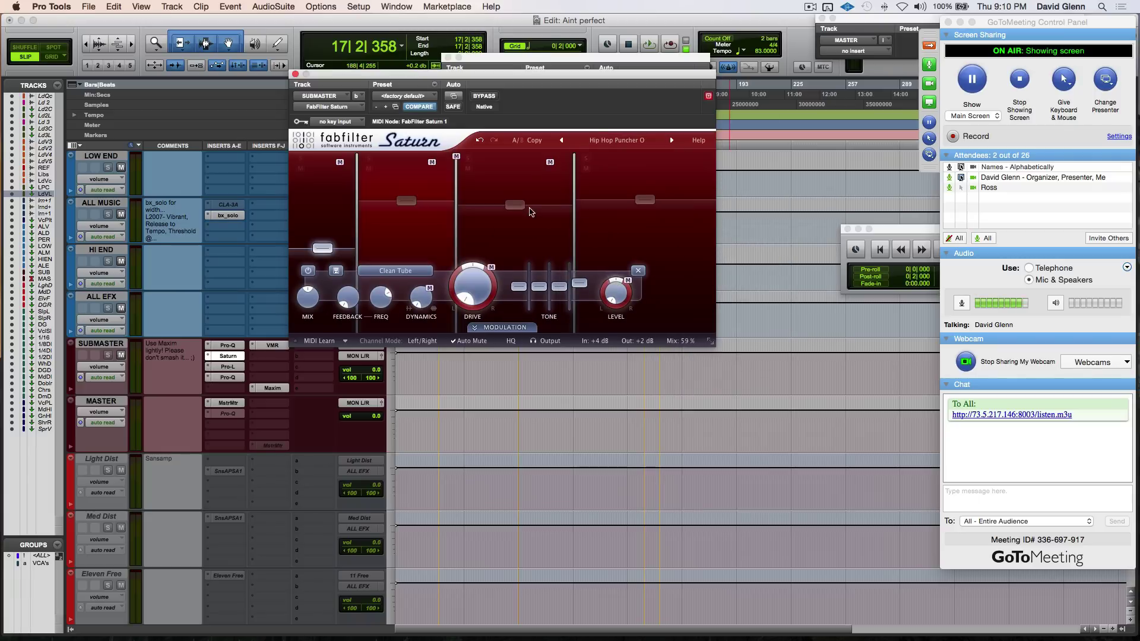
mouse_move(320, 249)
key("space")
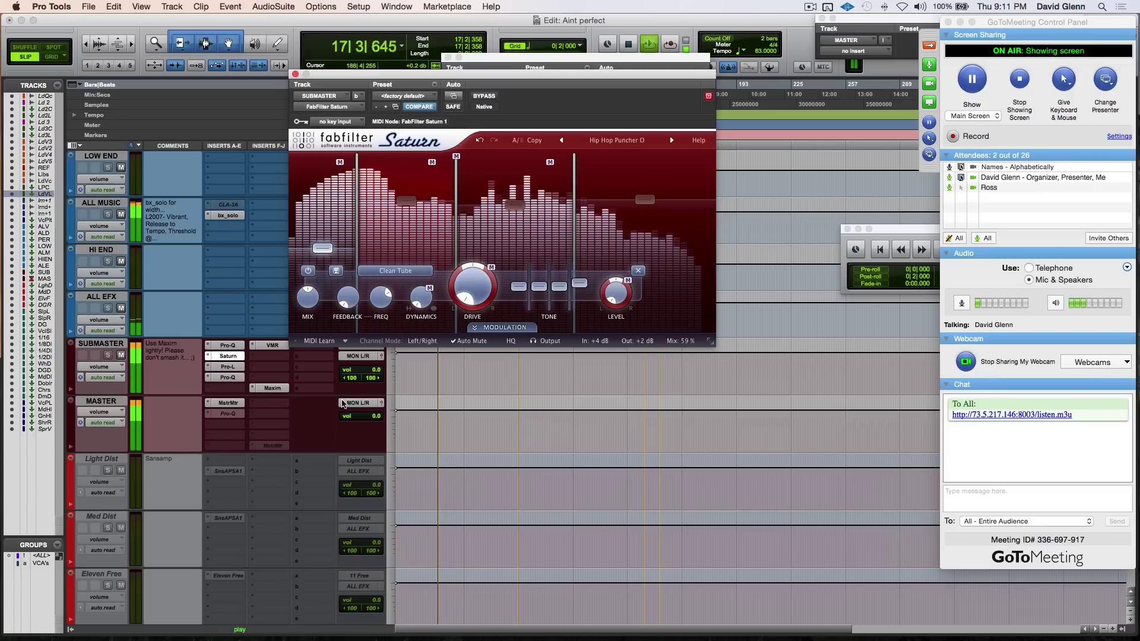
Compare the mix with Saturn bypassed and active, lower its overall Mix to 37 %, and stop playback.
left_click(484, 96)
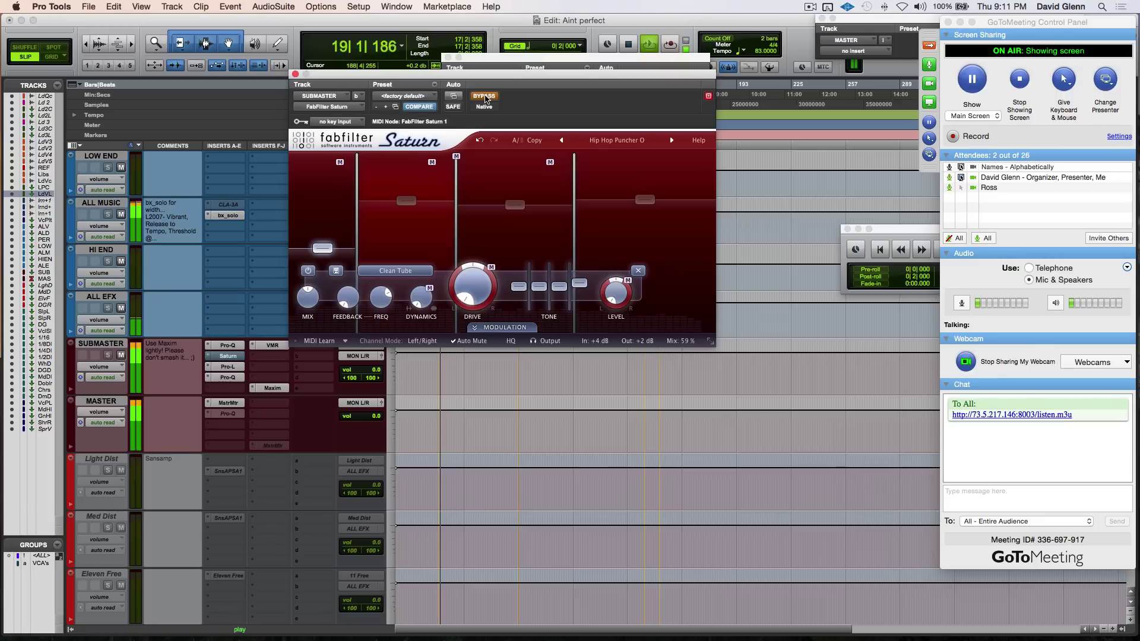
left_click(485, 96)
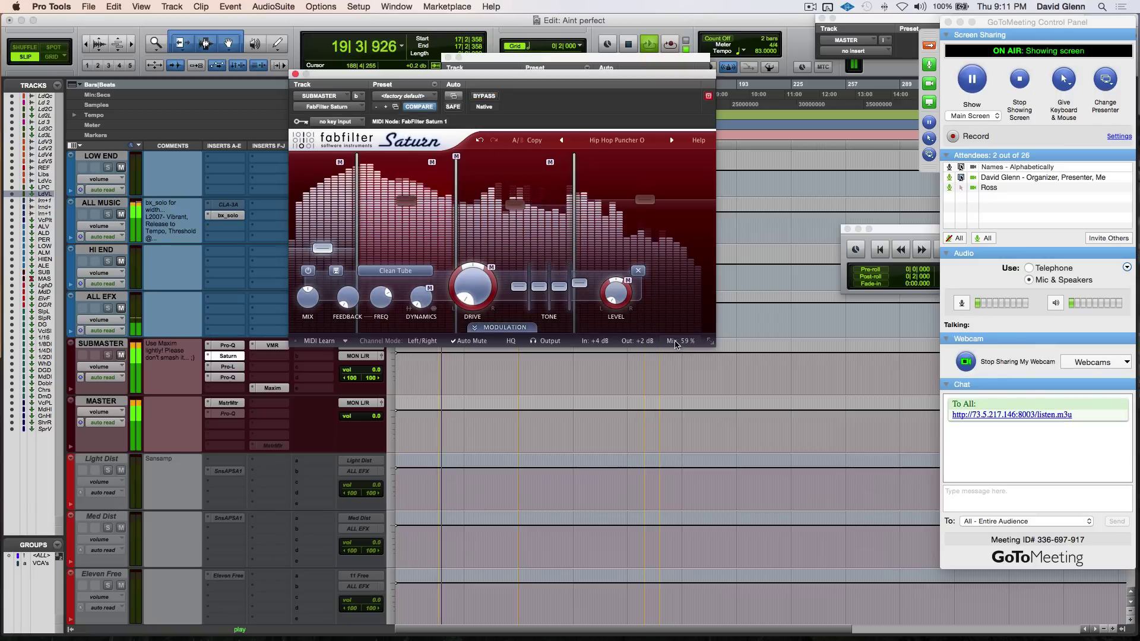
left_click_drag(675, 345, 651, 393)
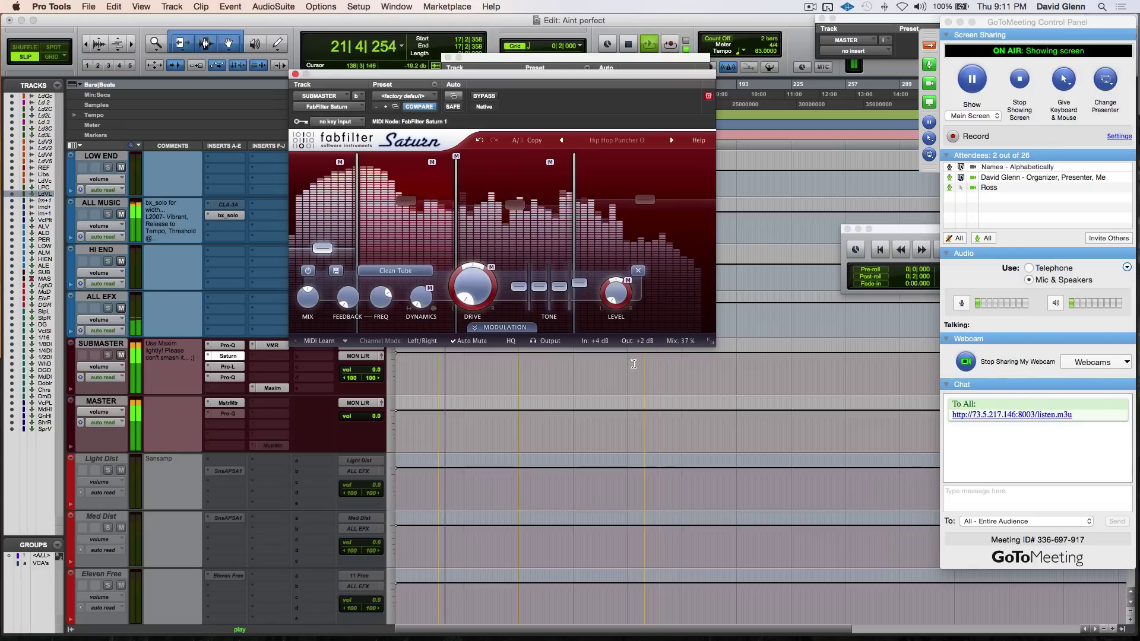
left_click(229, 356, "super")
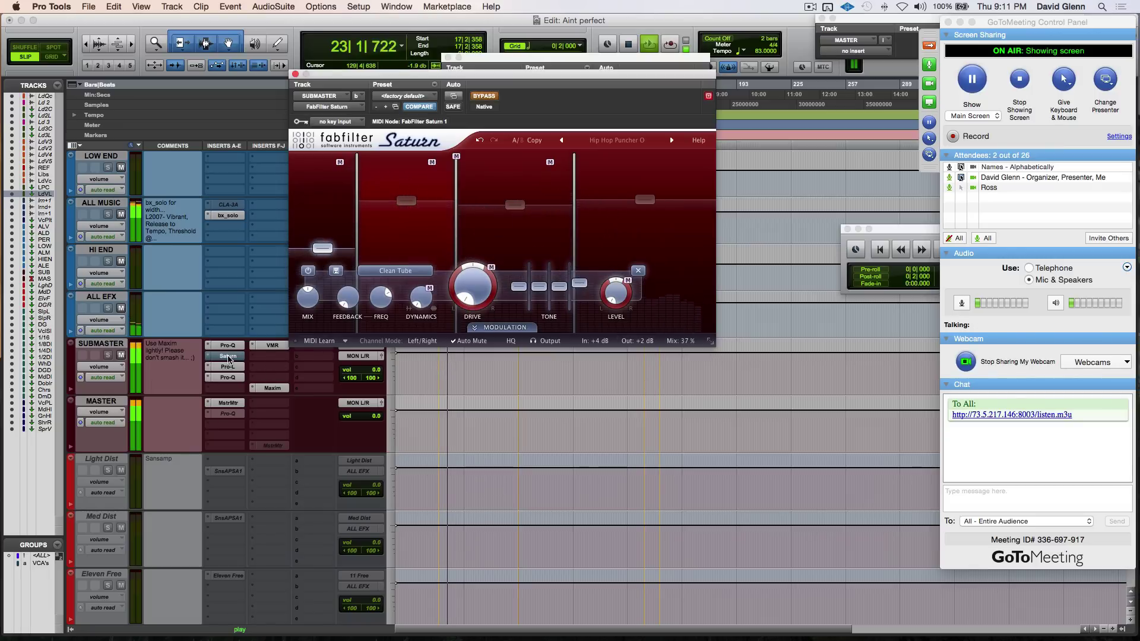
left_click(229, 356, "super")
key("space")
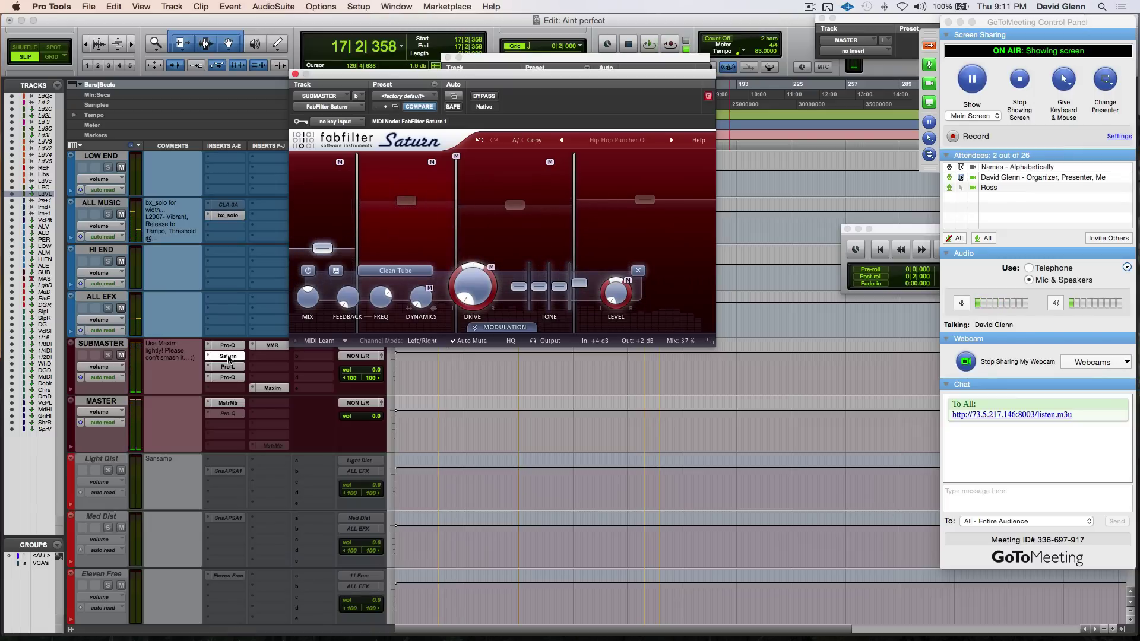
left_click(222, 358, "ctrl+super")
left_click(223, 359, "ctrl+super")
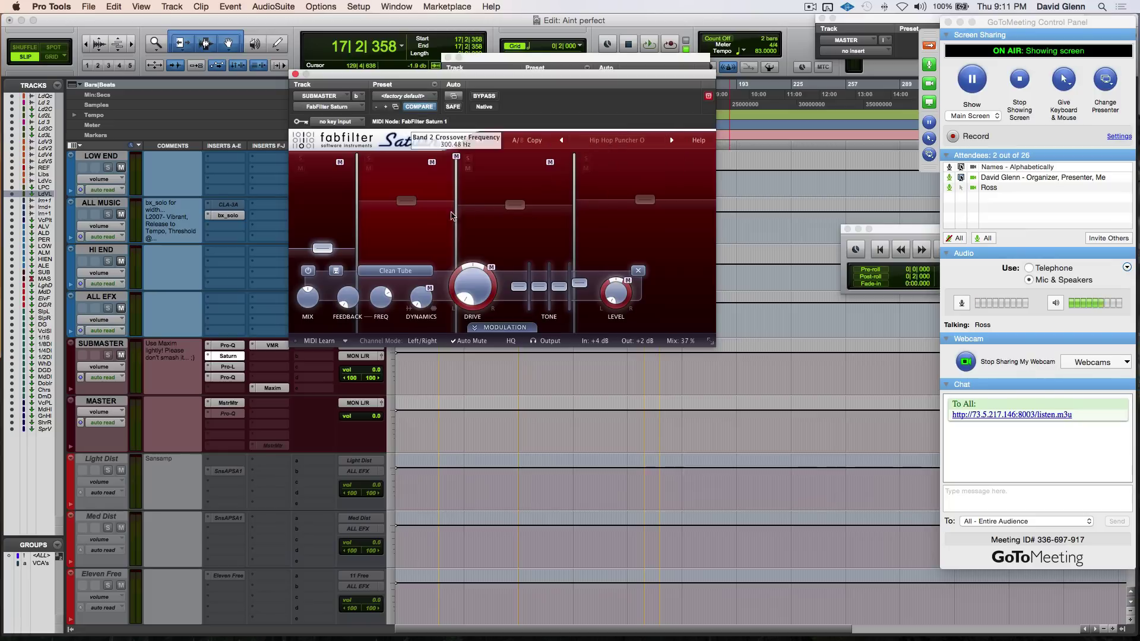
Try Saturn's mastering preset Magic Mastering bM, then return the plug-in to its factory default.
left_click(620, 144)
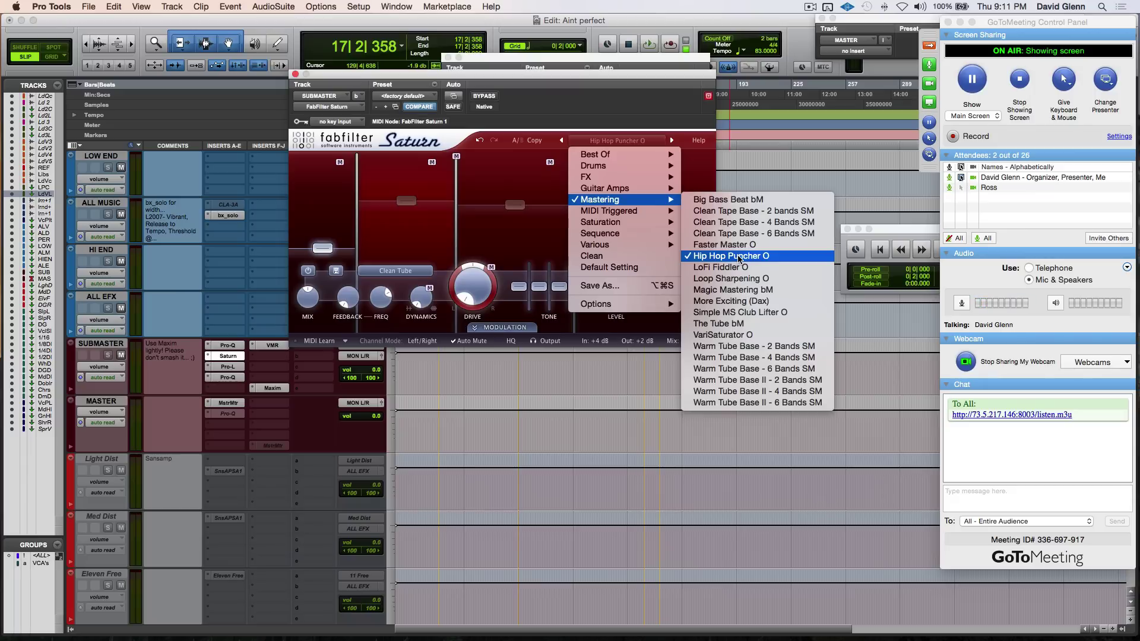
left_click(734, 290)
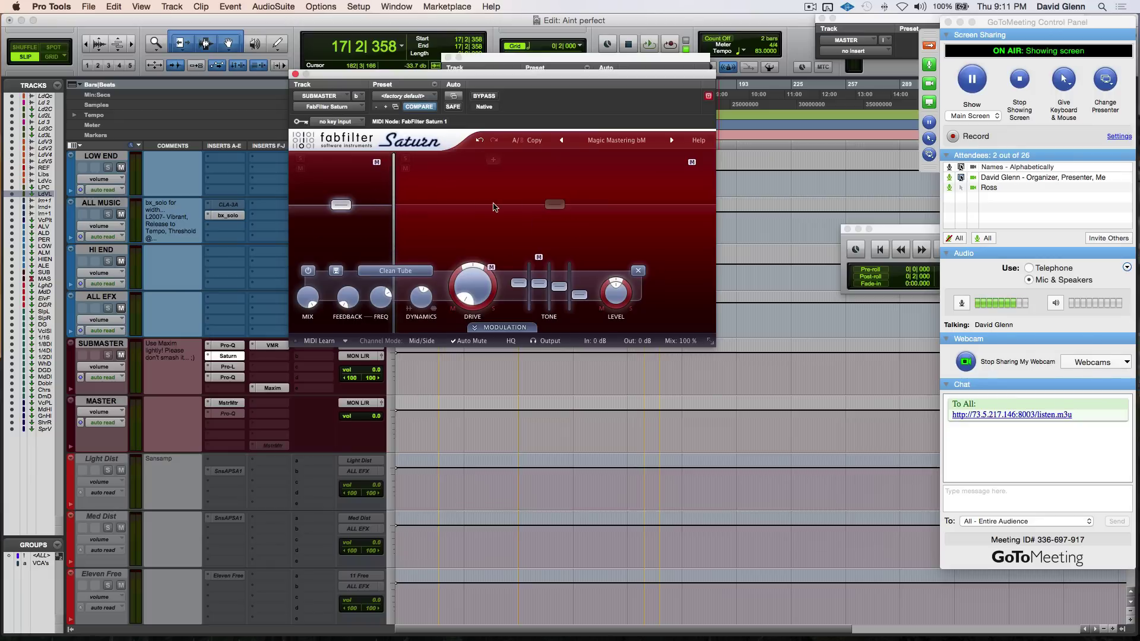
left_click(398, 99)
left_click(417, 100)
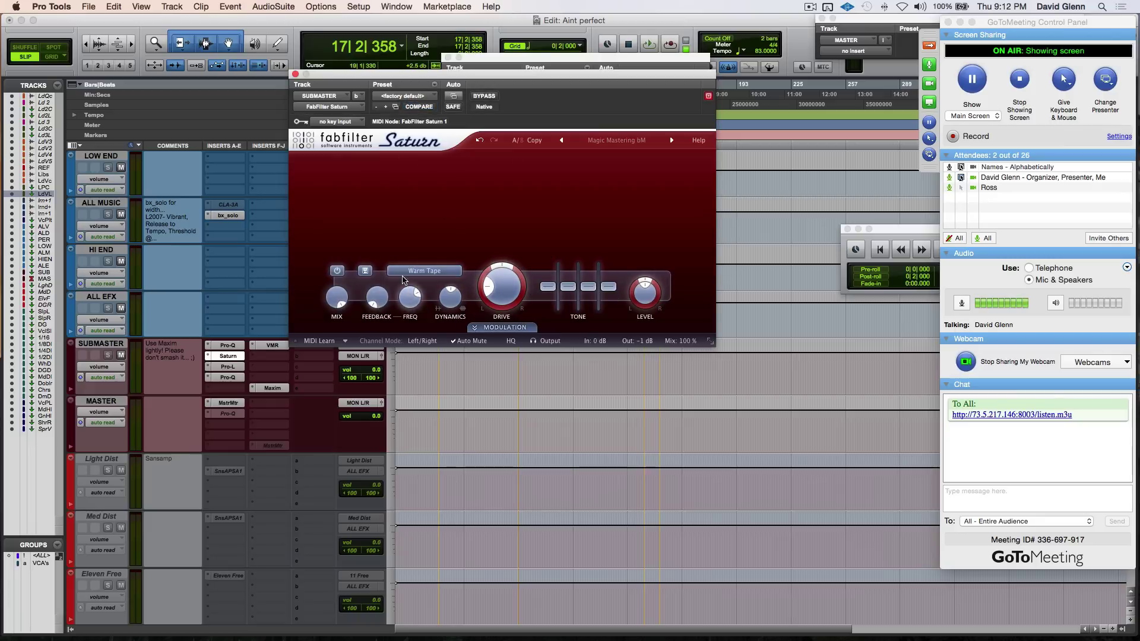
Check Saturn's default Drive and Level, and compare bypassed and active Saturn during playback.
mouse_move(492, 293)
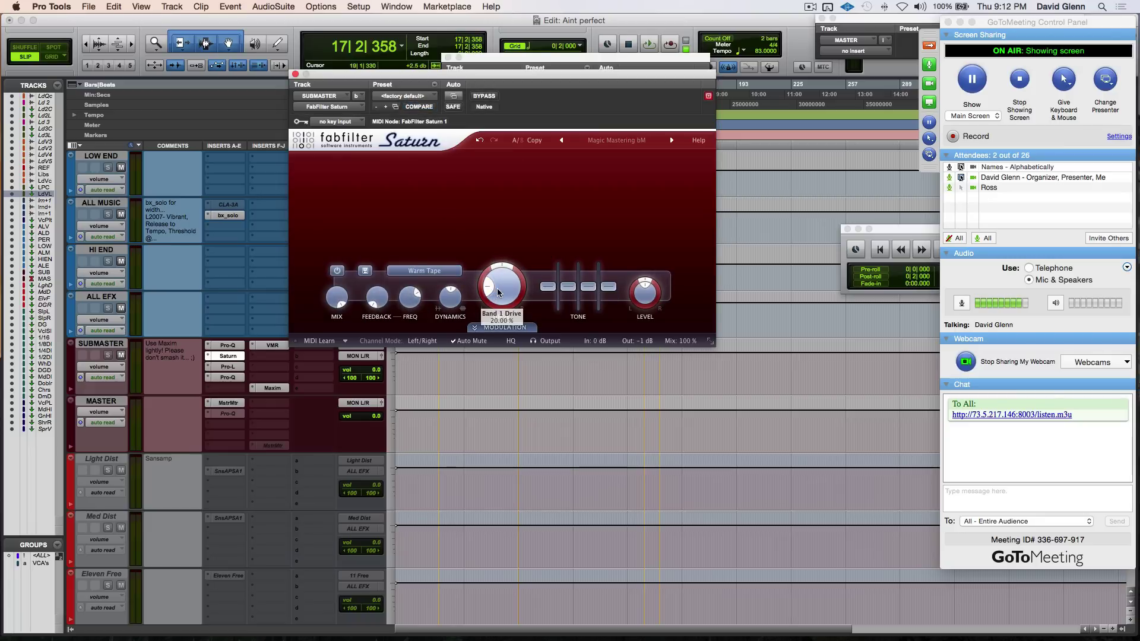
mouse_move(638, 297)
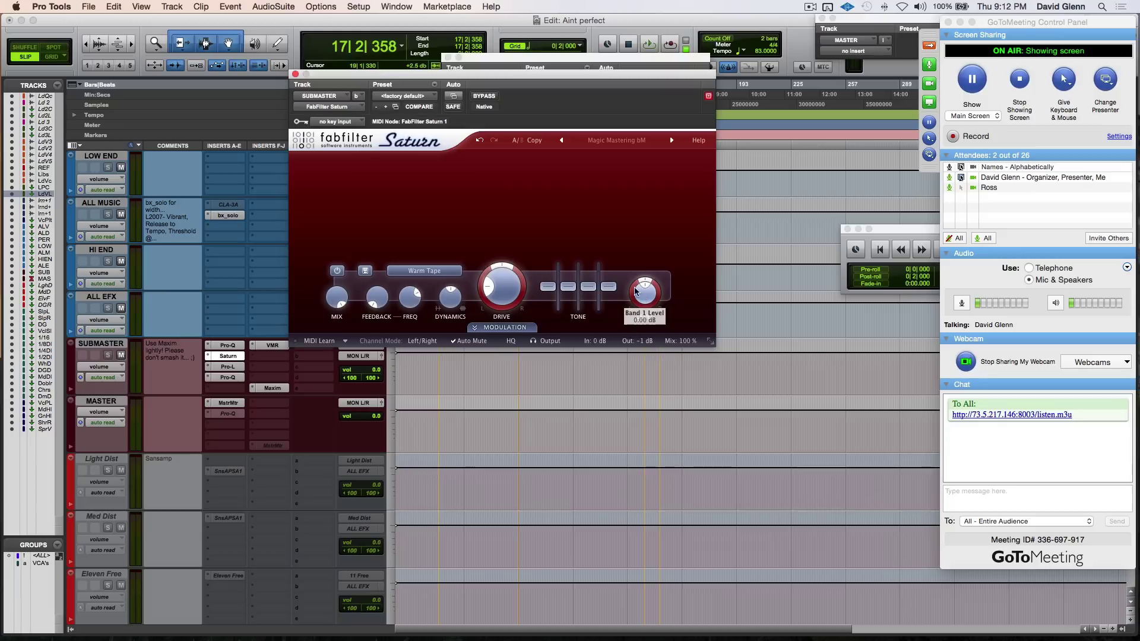
left_click(484, 96)
key("space")
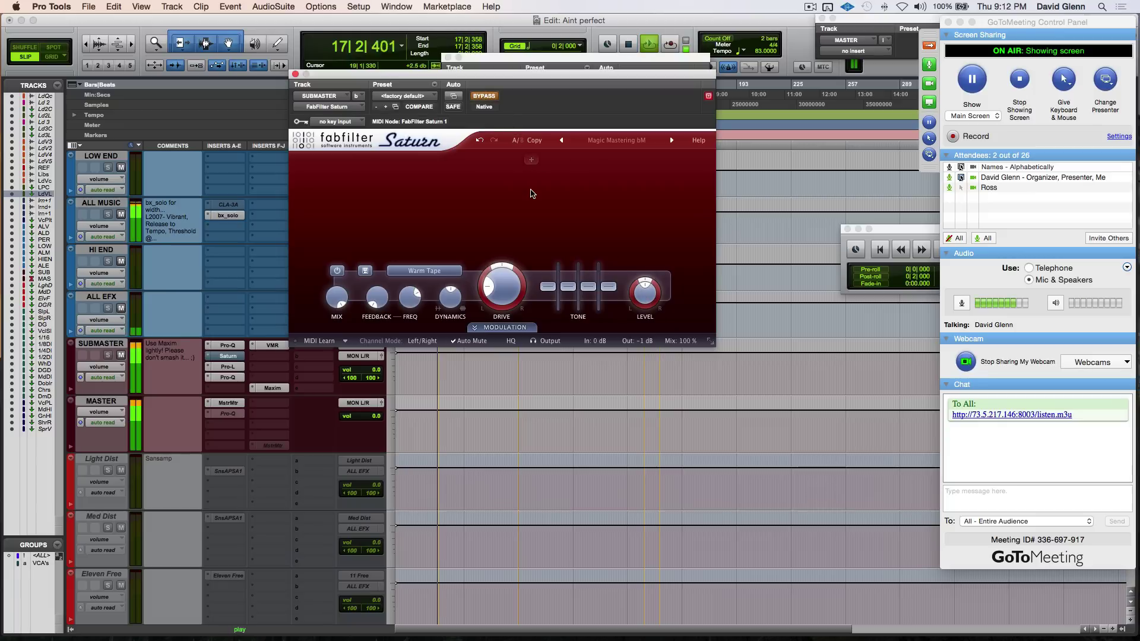
left_click(482, 97)
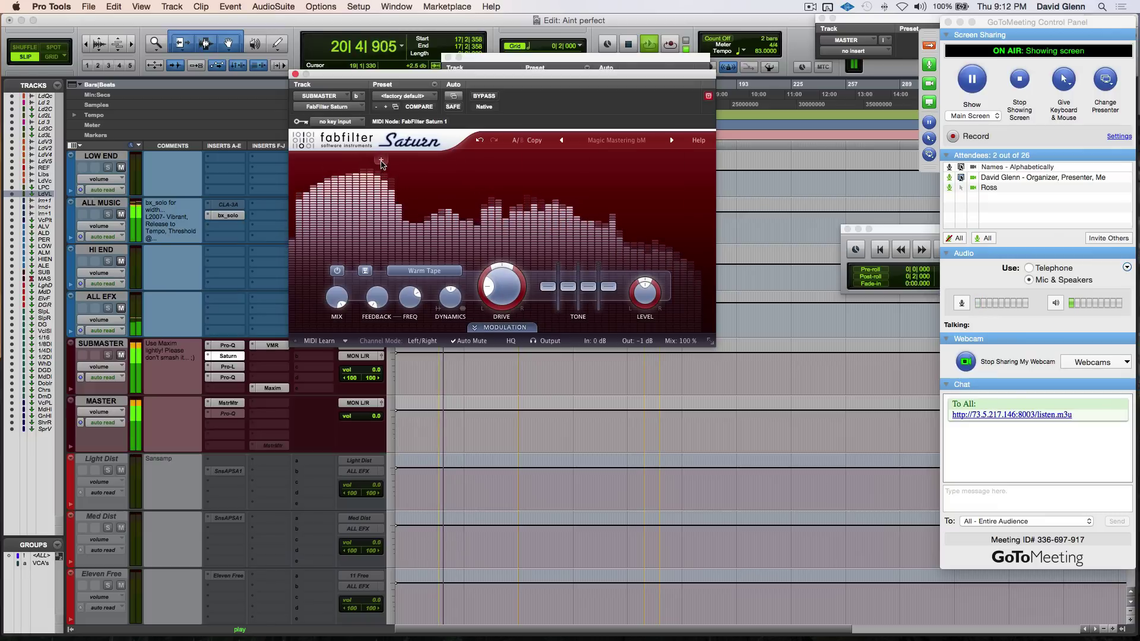
Split Saturn into two bands with the crossover at about 106 Hz, and stop playback.
left_click(377, 161)
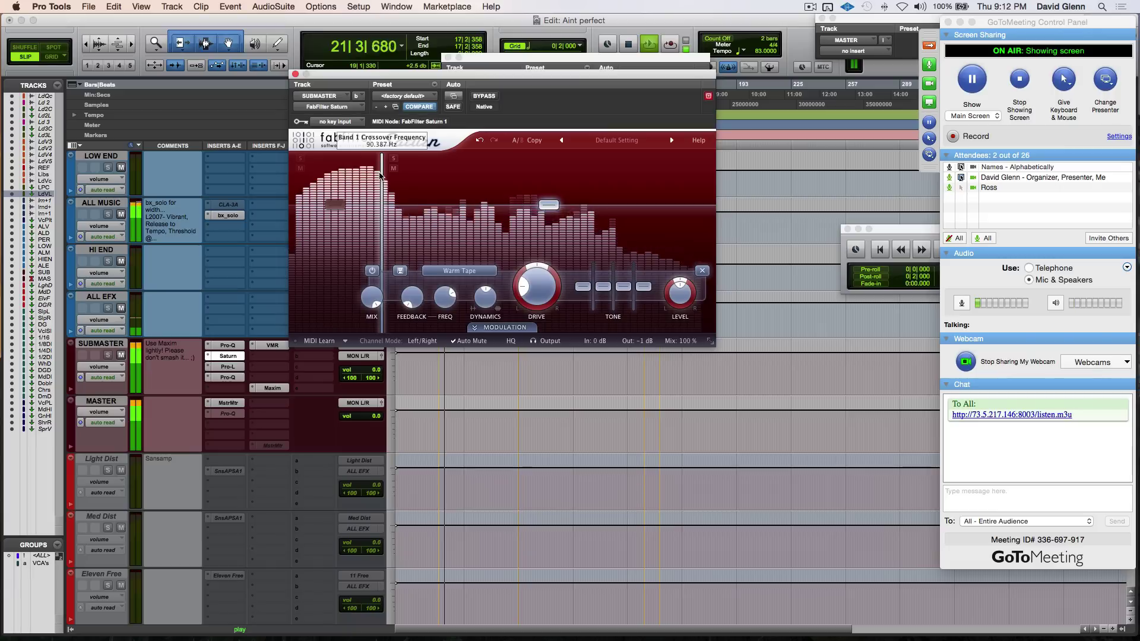
left_click_drag(382, 173, 389, 186)
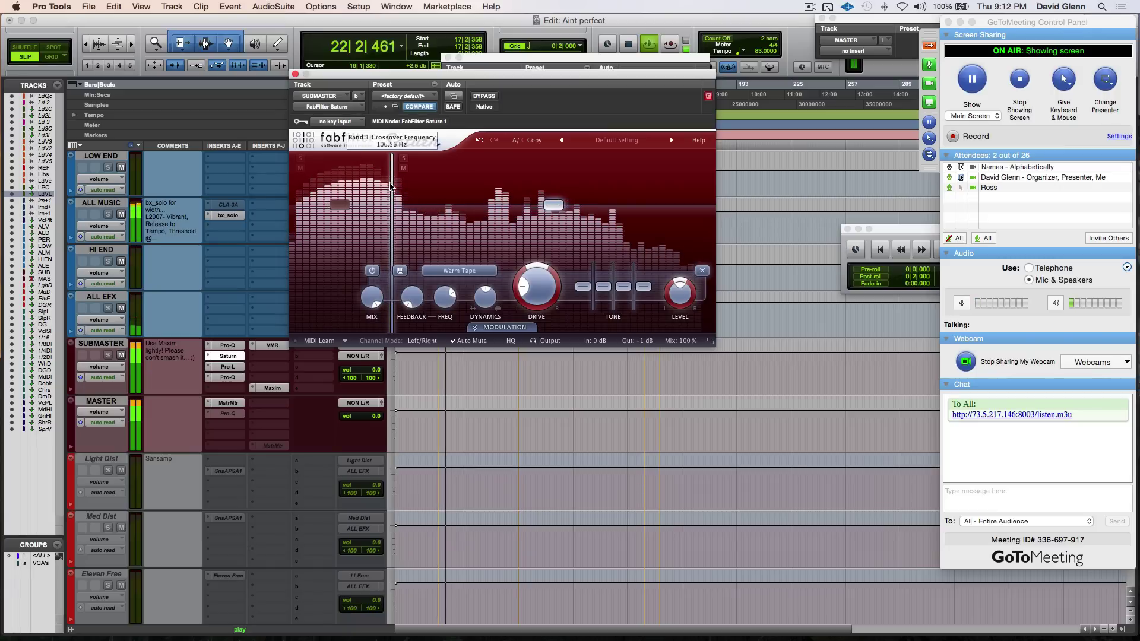
key("space")
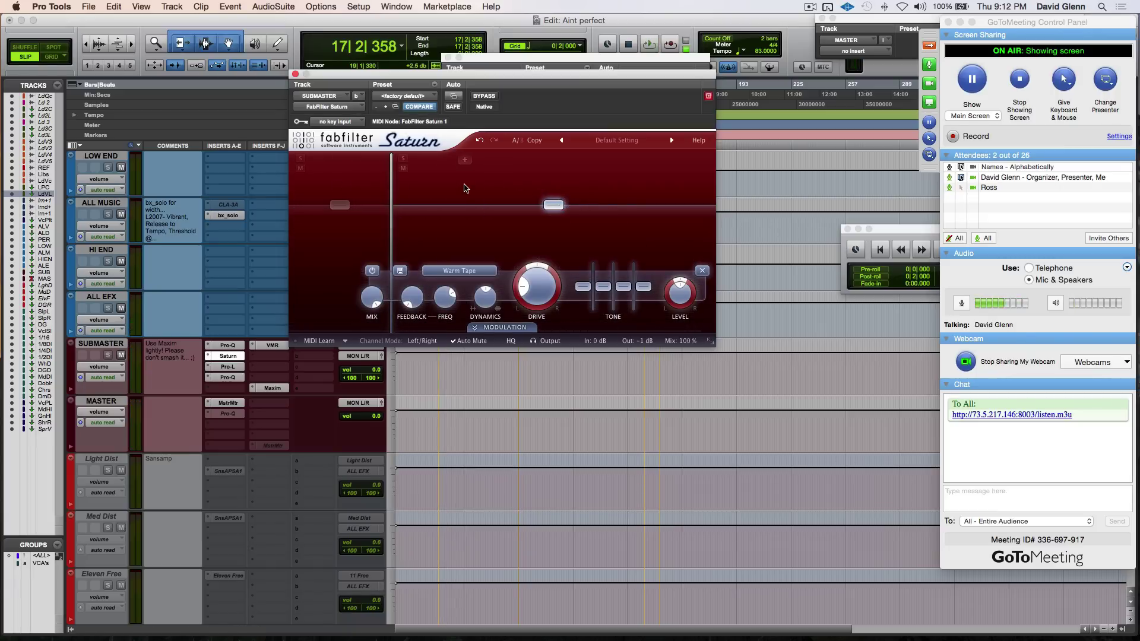
mouse_move(367, 187)
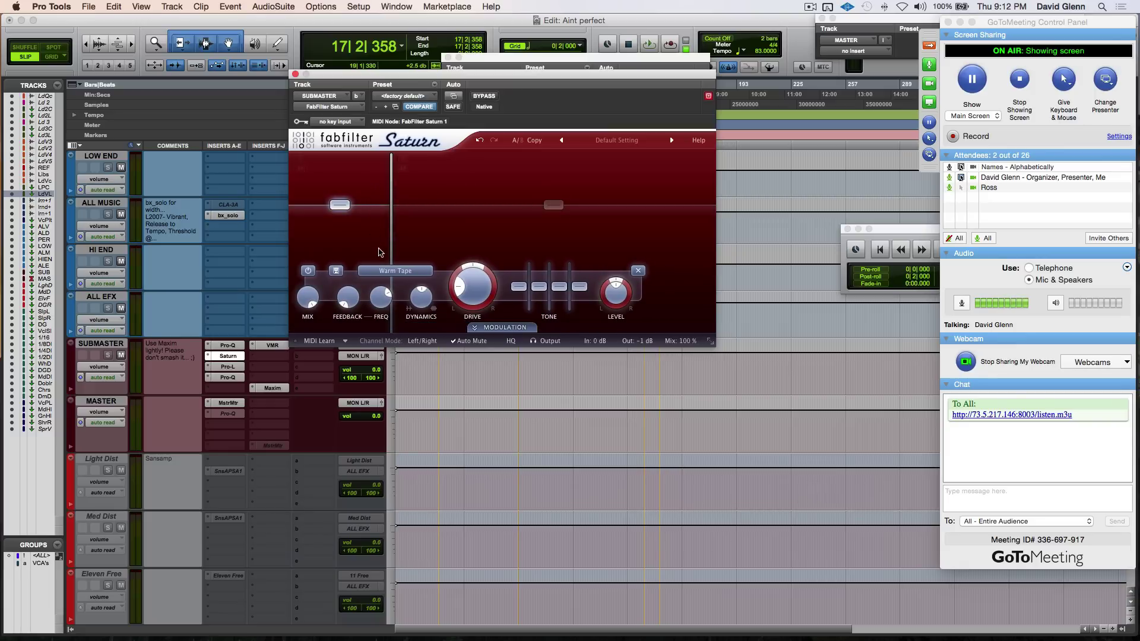
Change the saturation style of Saturn's low band to Clean Tape and lower its Drive to about 7.9 %.
left_click(390, 271)
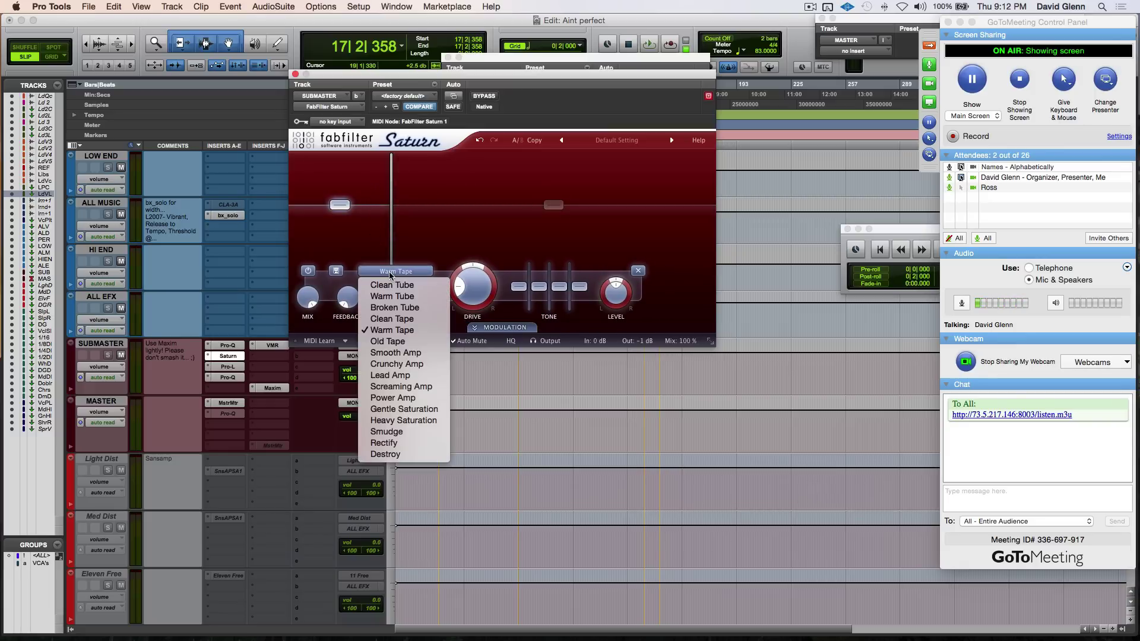
left_click(420, 320)
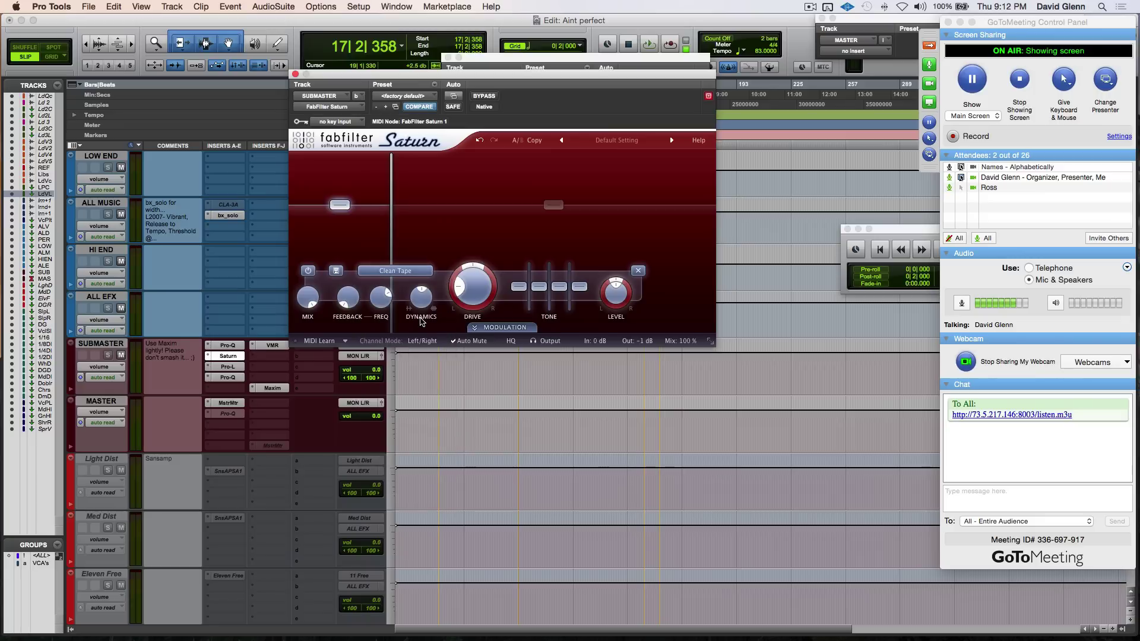
mouse_move(470, 288)
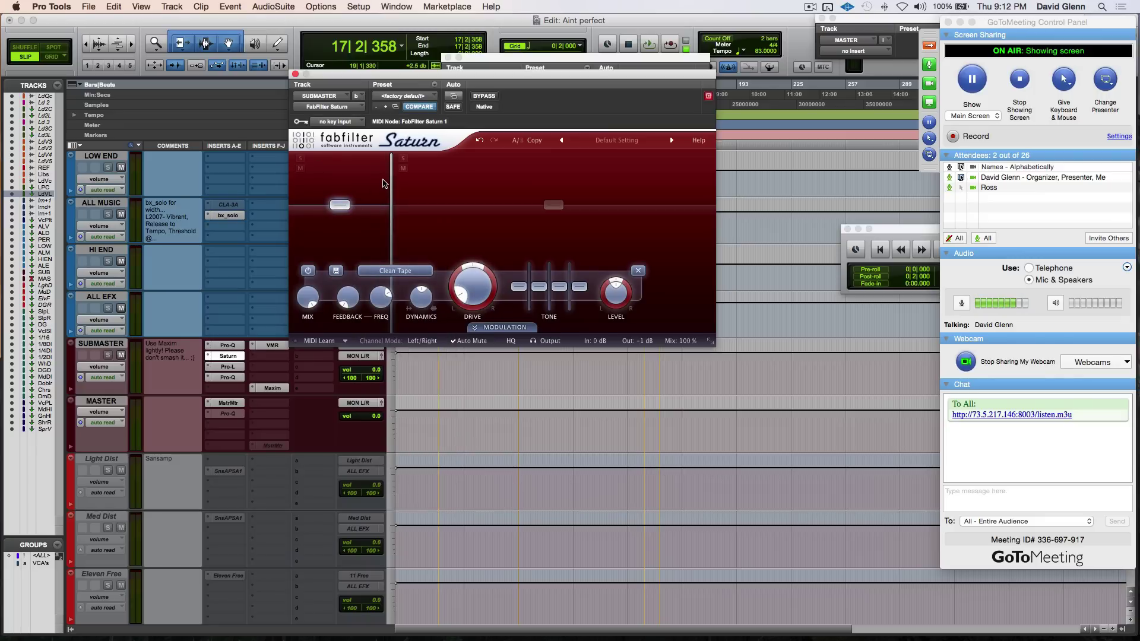
mouse_move(391, 182)
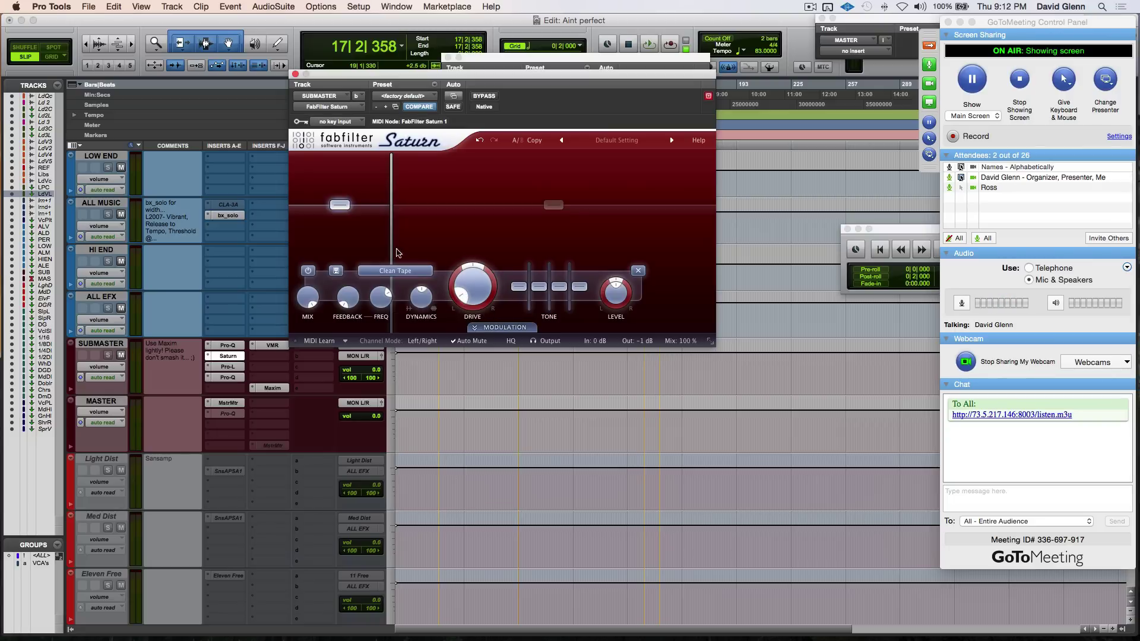
Play the mix and compare it with the two-band Saturn bypassed and active.
key("space")
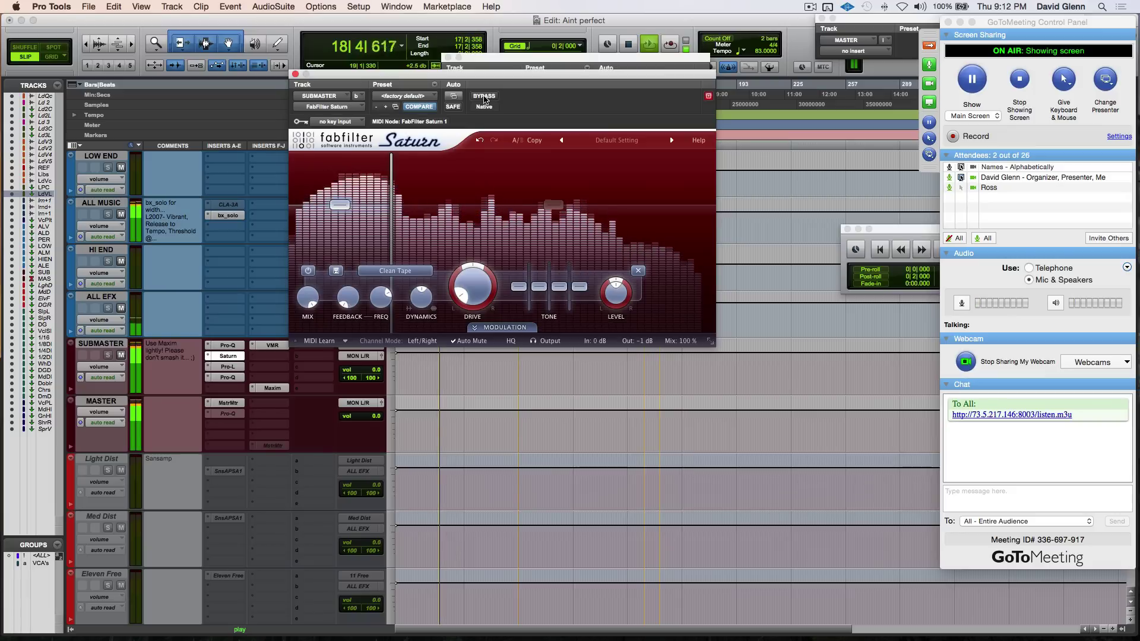
left_click(484, 97)
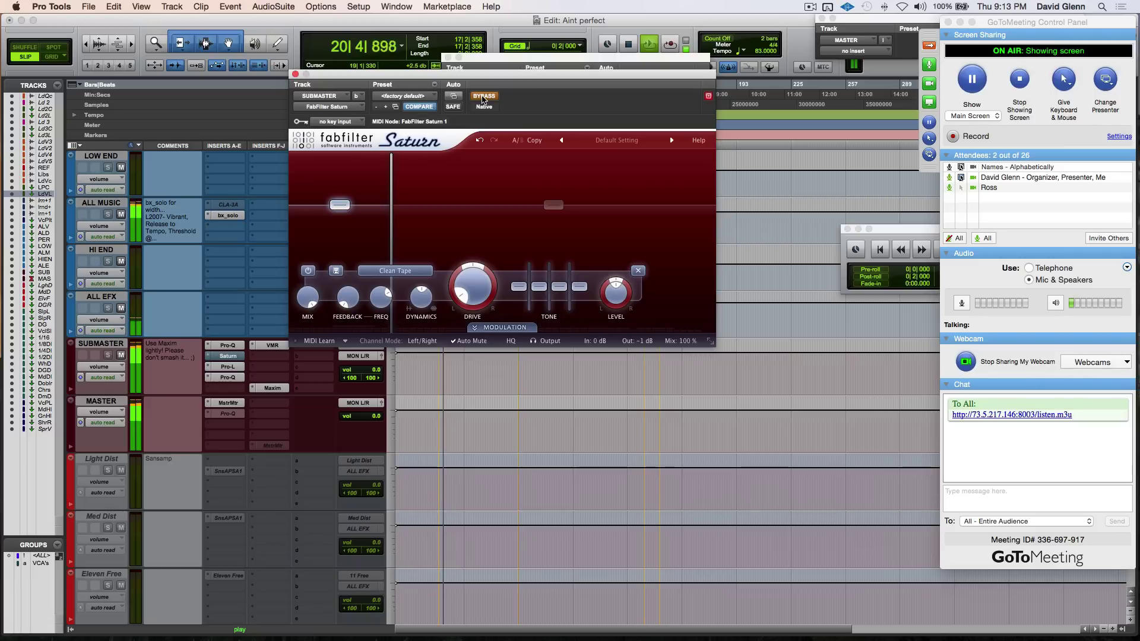
left_click(484, 97)
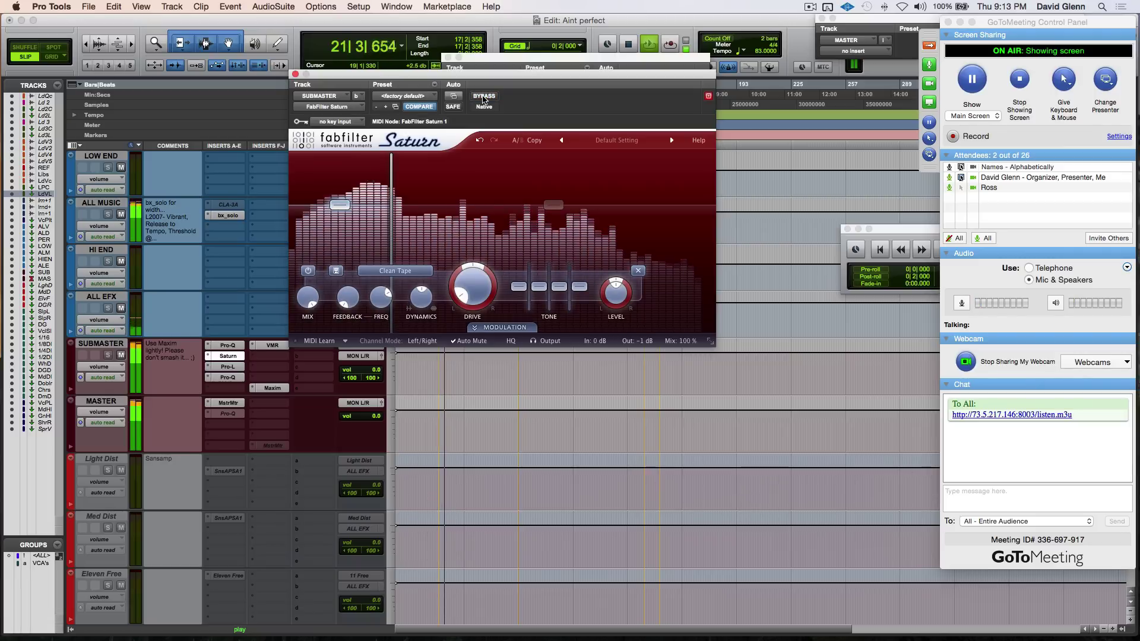
Try adjusting the Drive of Saturn's upper band, stop playback, and switch the plug-in's bypass on and off.
left_click(460, 222)
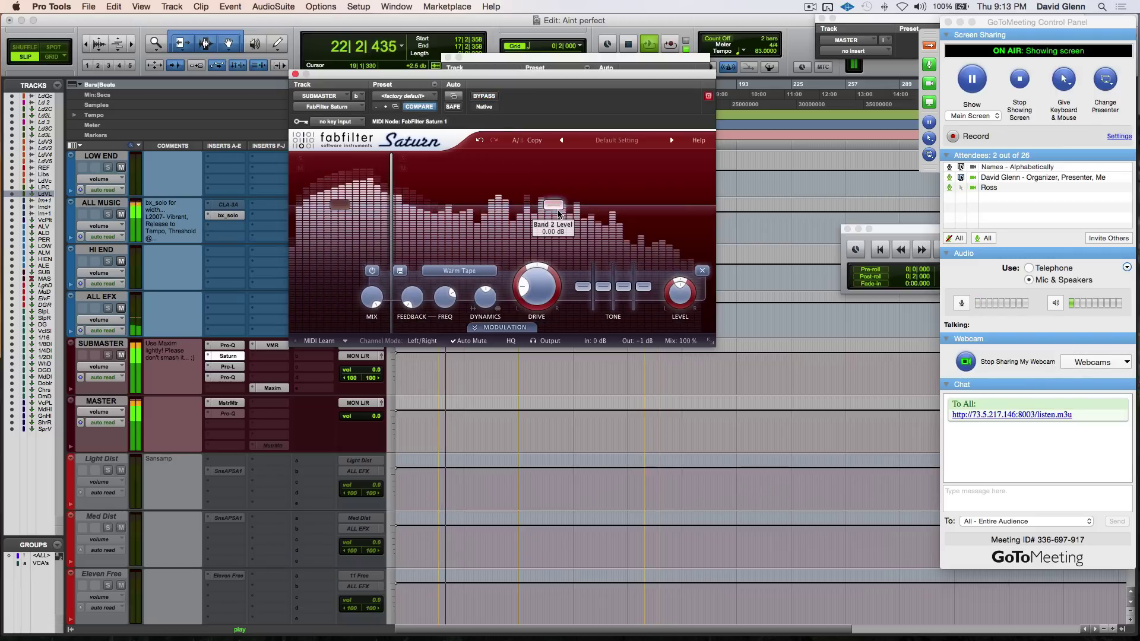
mouse_move(528, 284)
left_mouse_down()
mouse_move(535, 259)
mouse_move(519, 280)
mouse_move(533, 291)
mouse_move(532, 266)
left_mouse_up()
key("space")
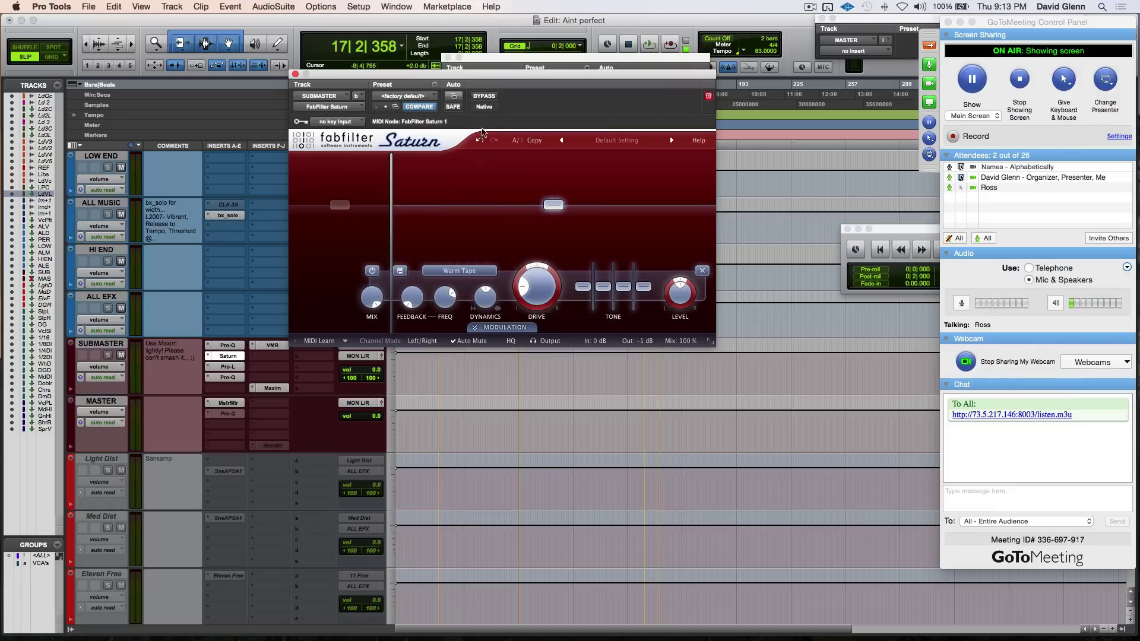
left_click(485, 98)
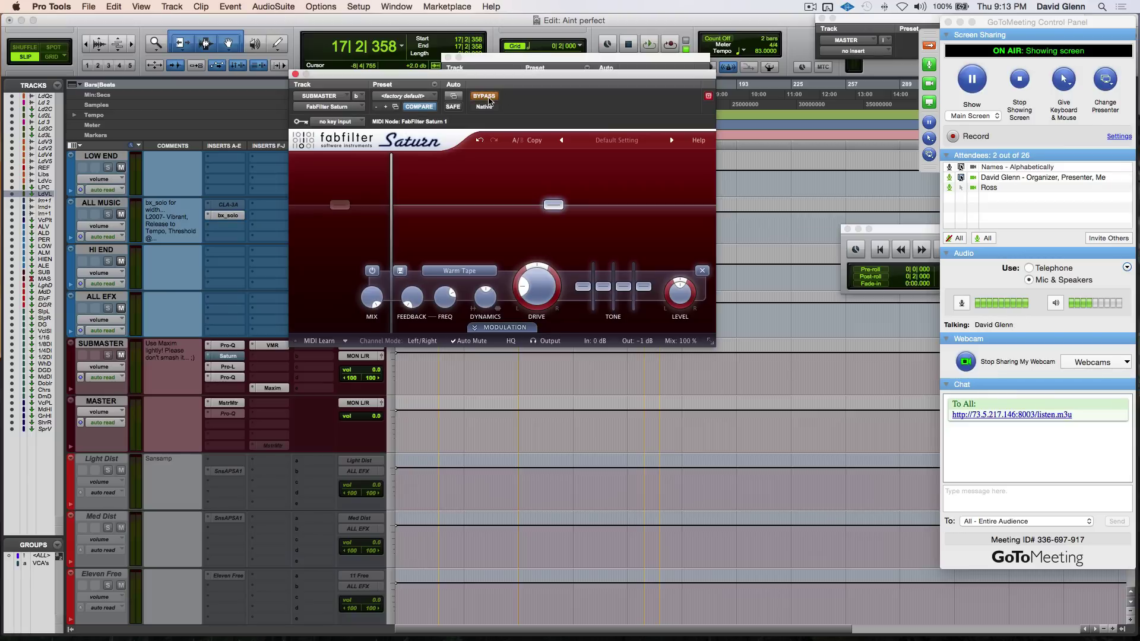
left_click(484, 97)
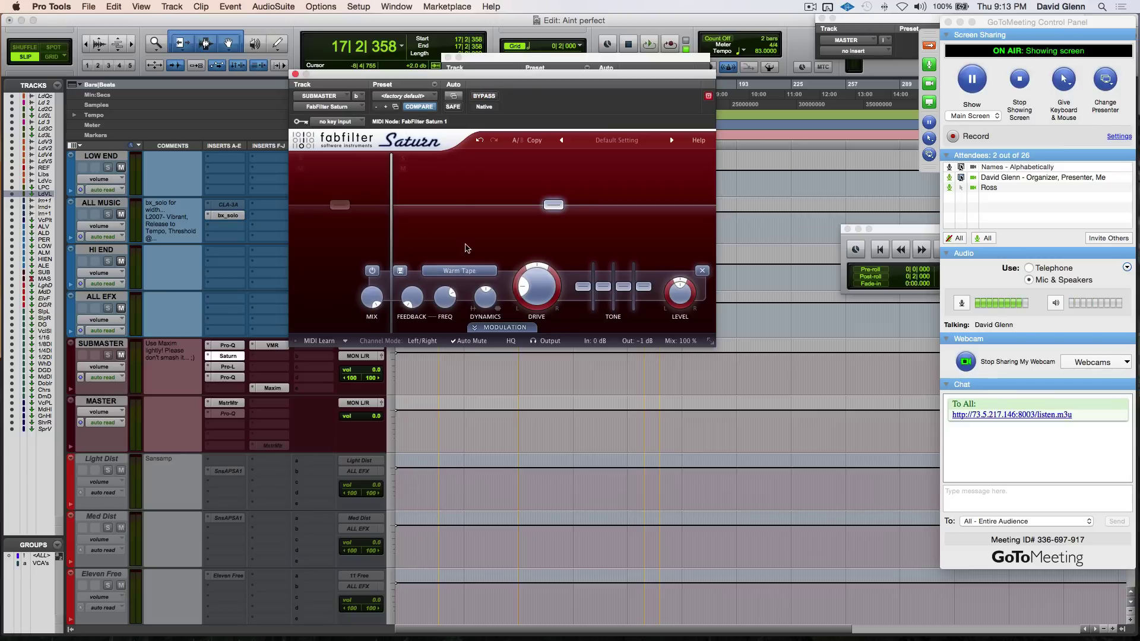
Audition Saturn's low band soloed during playback, and stop playback.
left_click(338, 207)
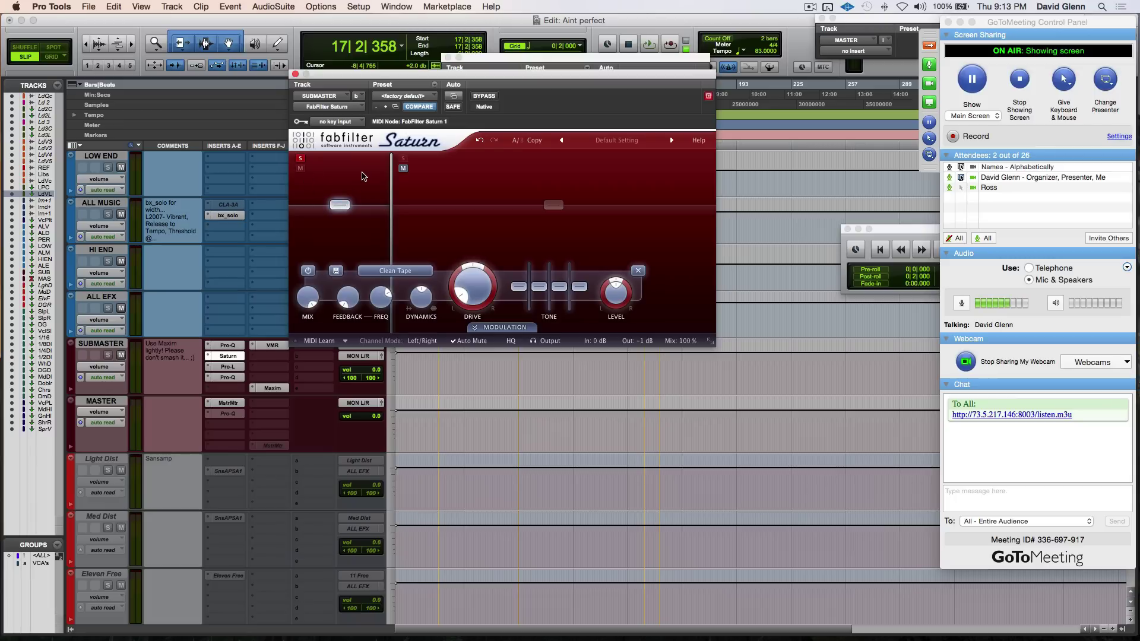
key("space")
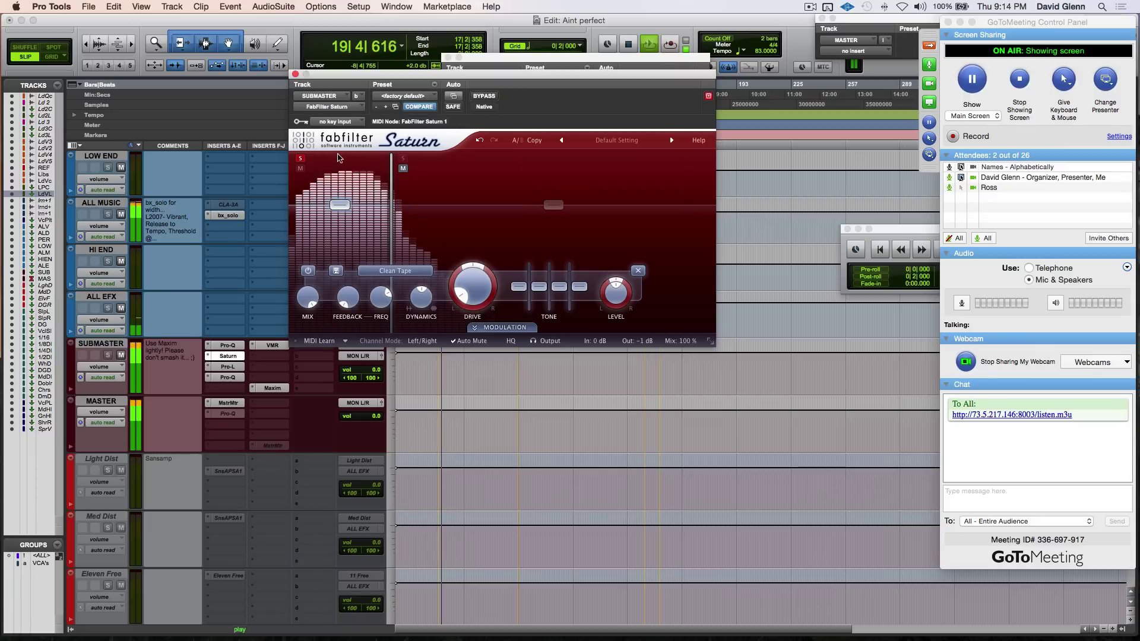
key("space")
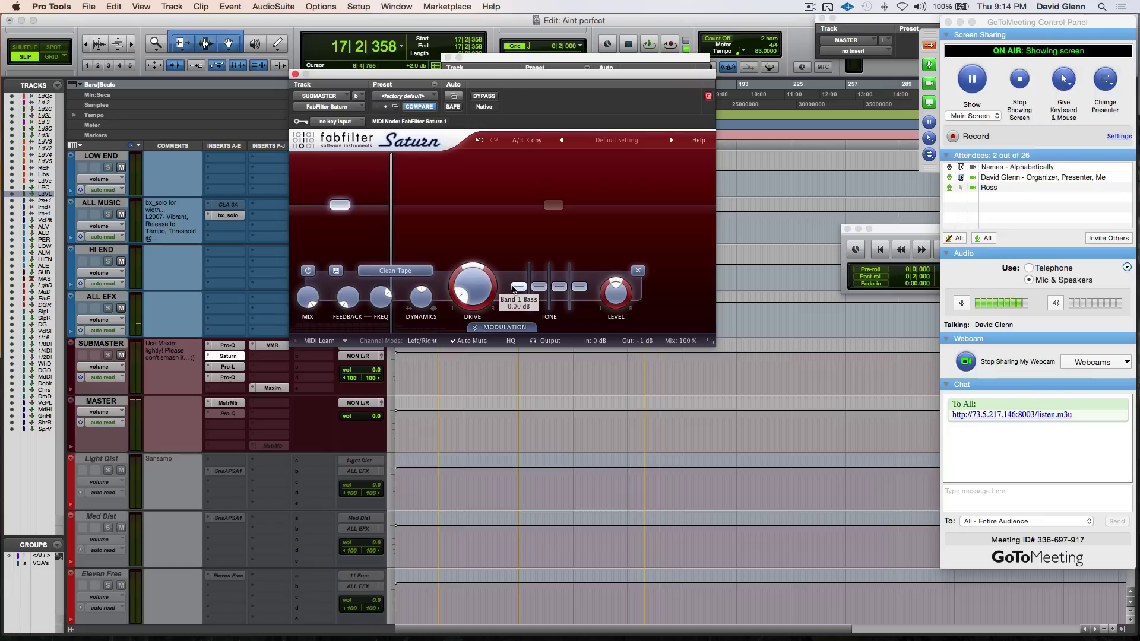
Examine the Mix, Feedback, Dynamics, Drive and Level settings of Saturn's two bands and the crossover, and close the plug-in.
mouse_move(430, 301)
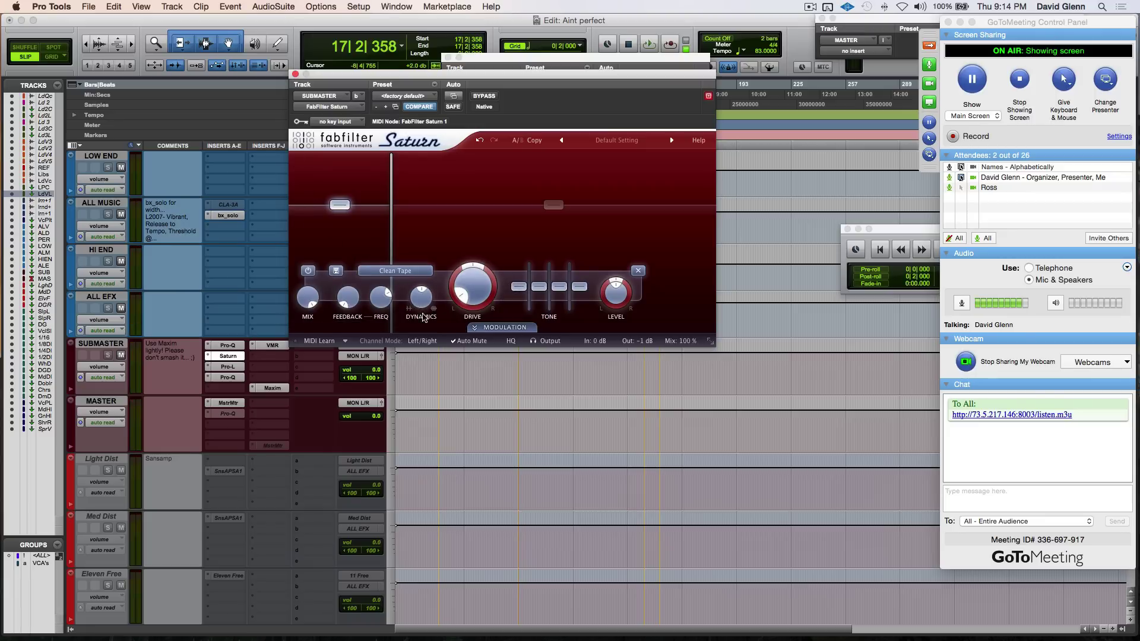
mouse_move(310, 301)
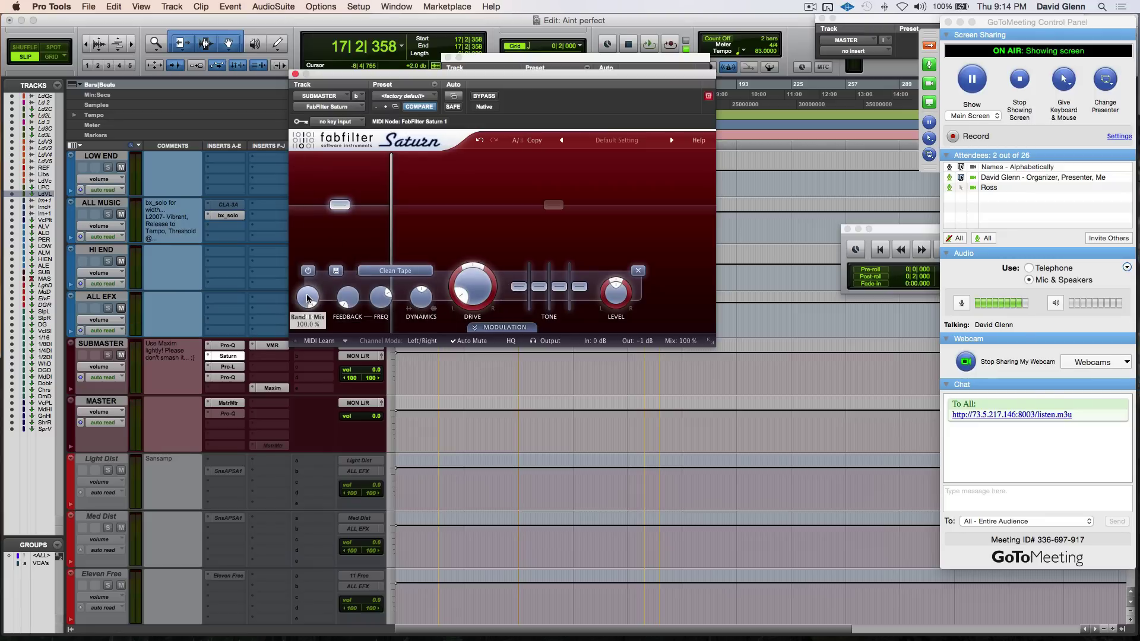
mouse_move(307, 298)
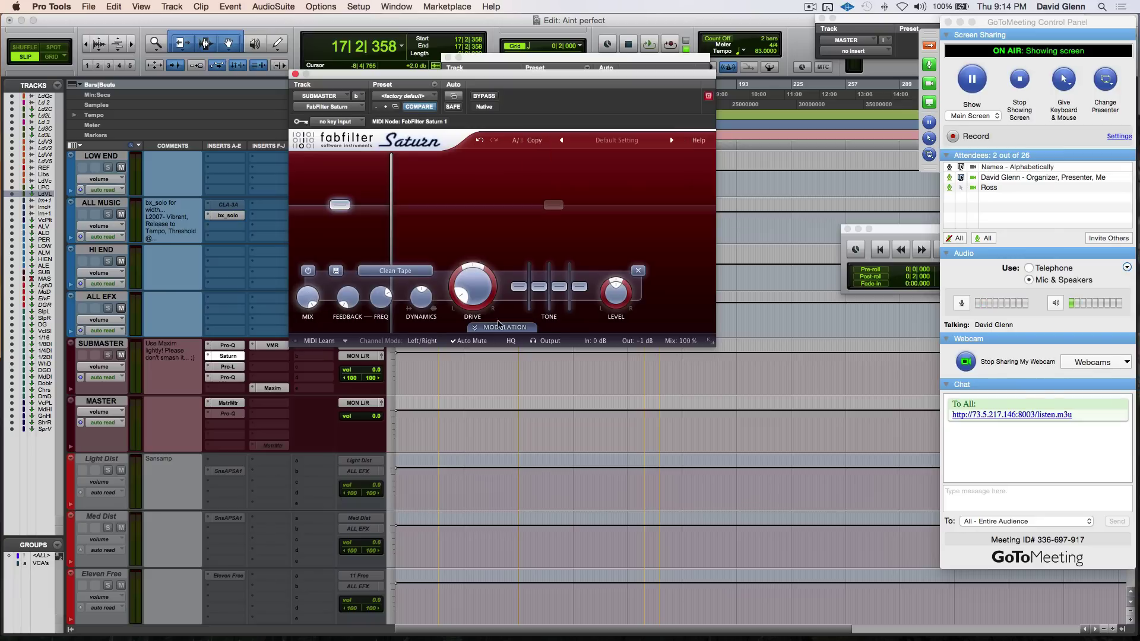
mouse_move(474, 280)
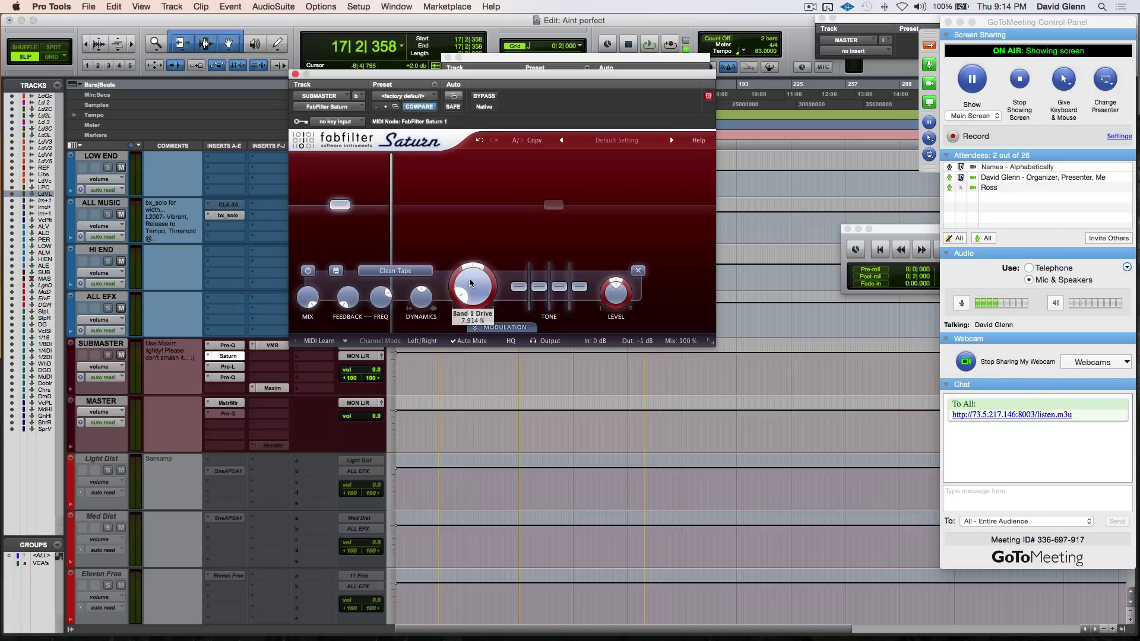
mouse_move(321, 221)
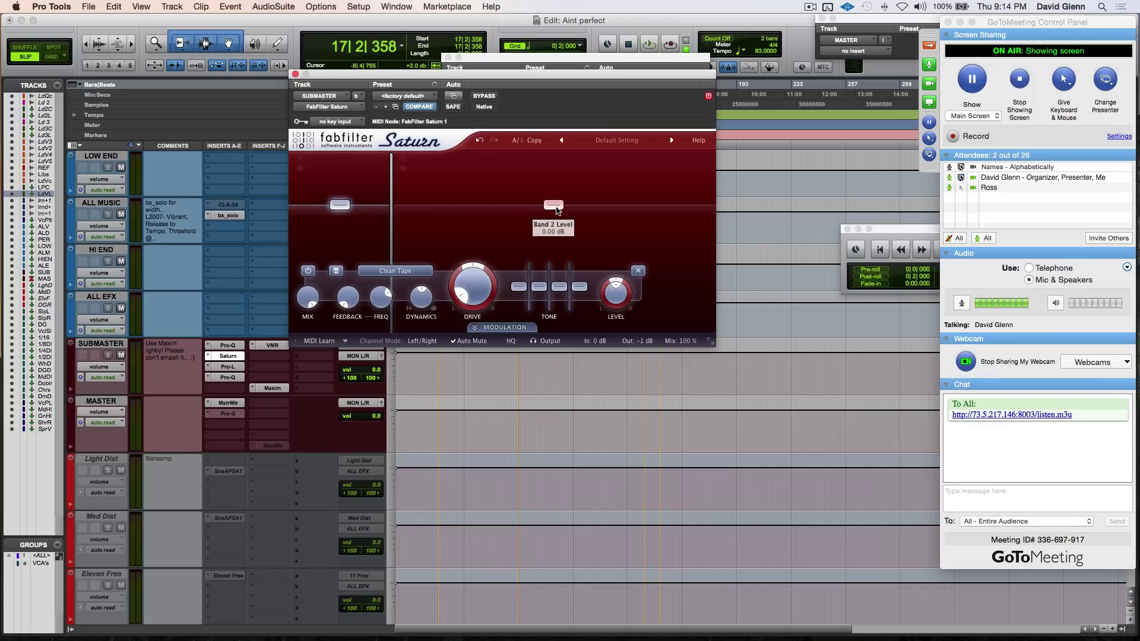
mouse_move(418, 299)
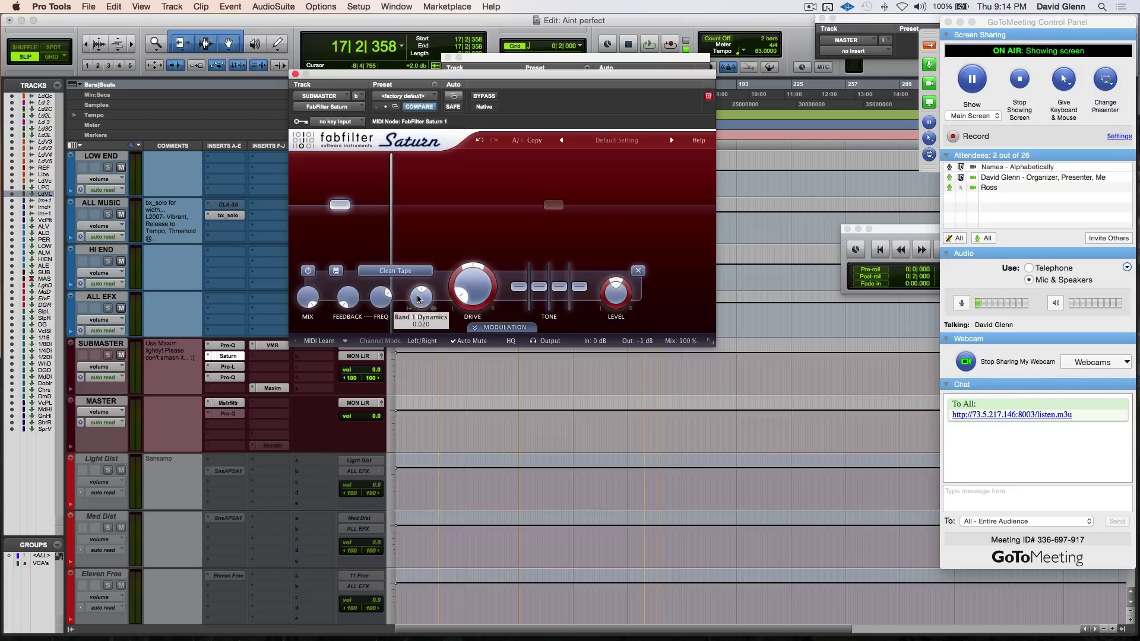
mouse_move(561, 212)
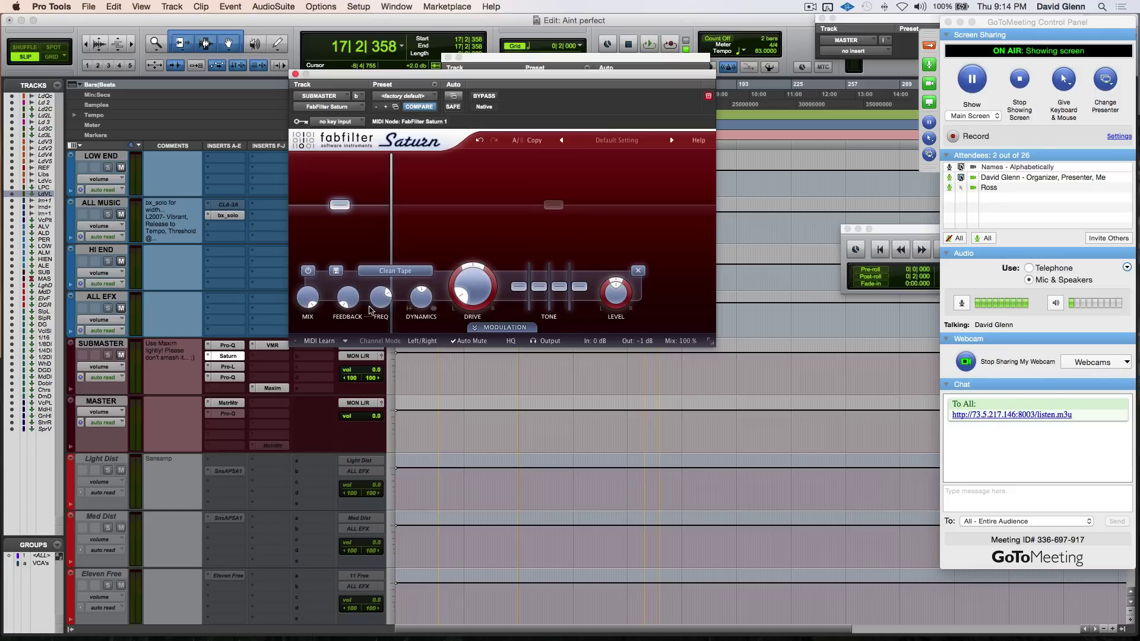
mouse_move(349, 301)
left_click(496, 209)
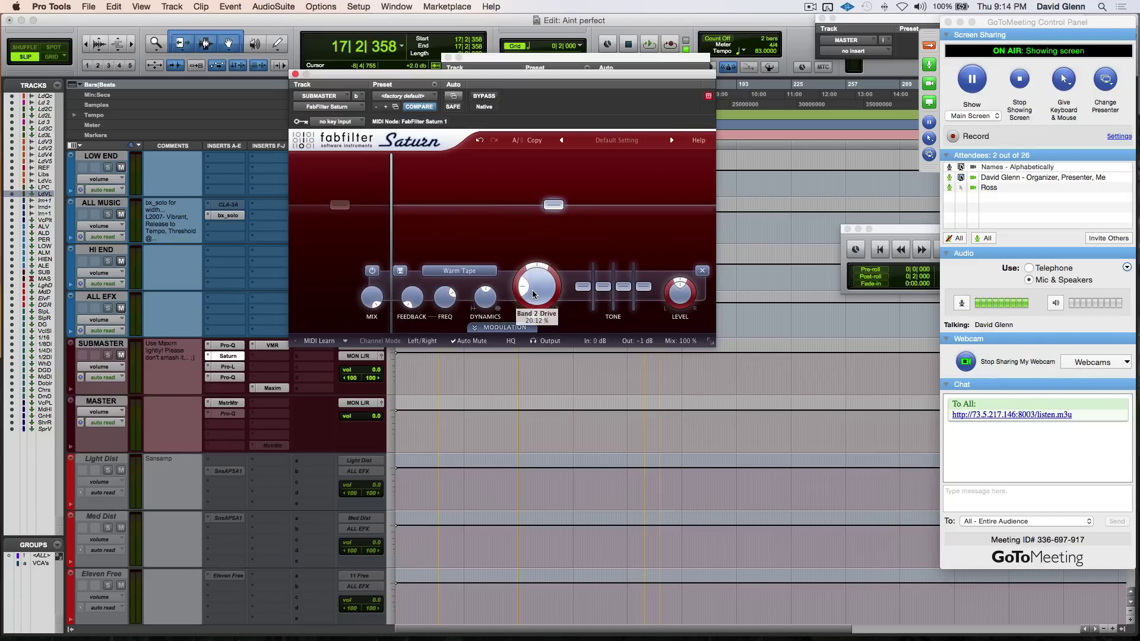
mouse_move(389, 183)
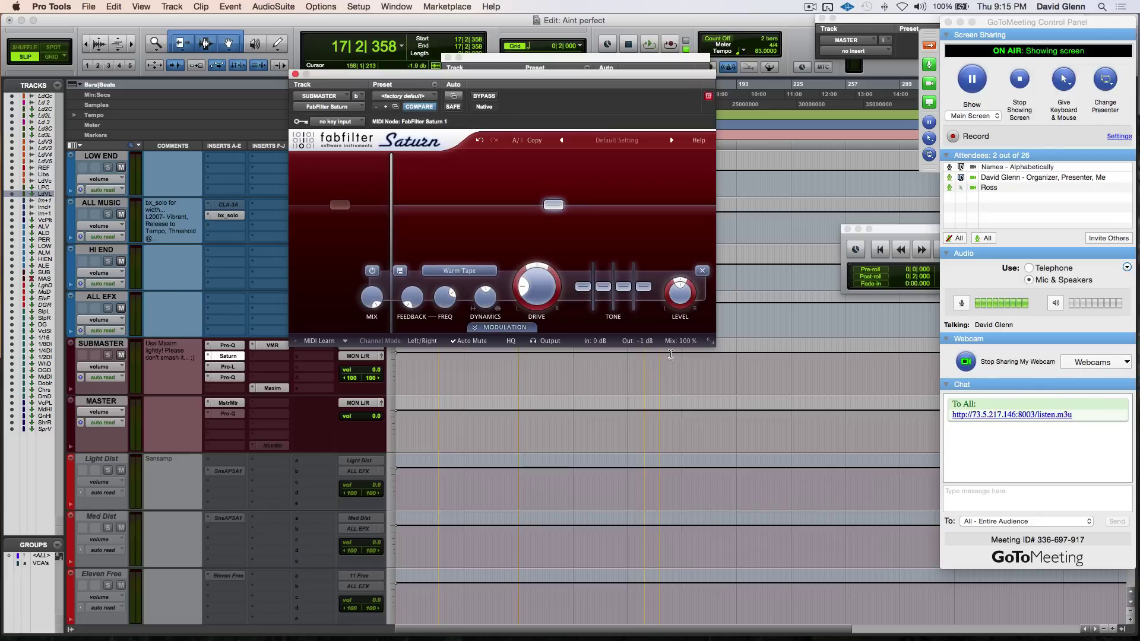
left_click(296, 74)
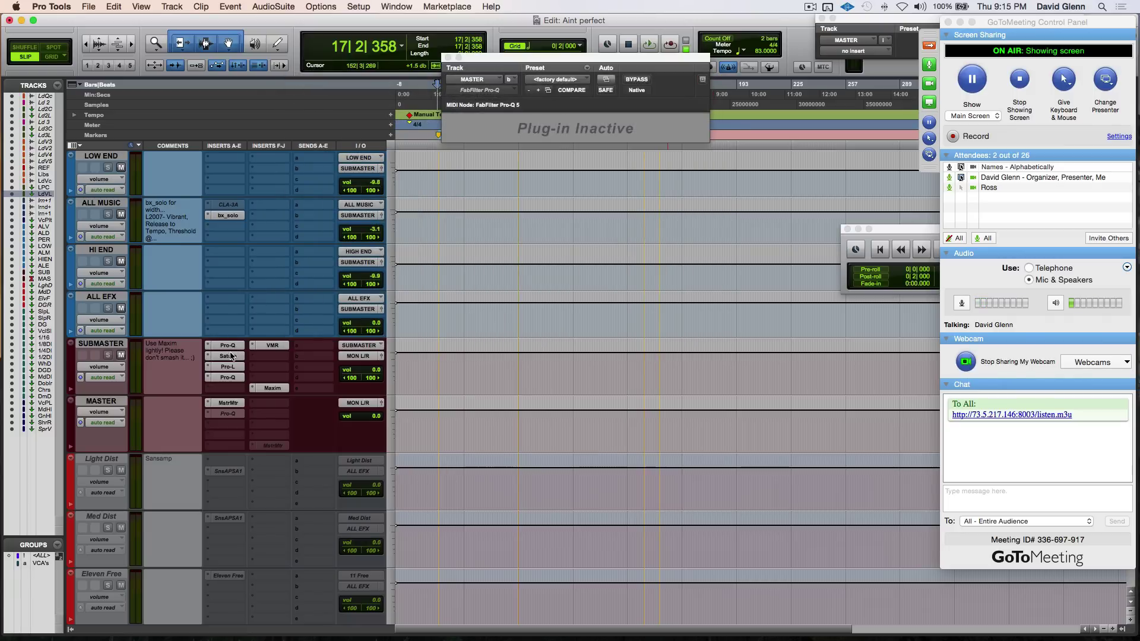
Compare the mix with SUBMASTER's Saturn and VMR inserts bypassed and active during playback, leave both active, and stop playback.
scroll(104, 287, "up", 5)
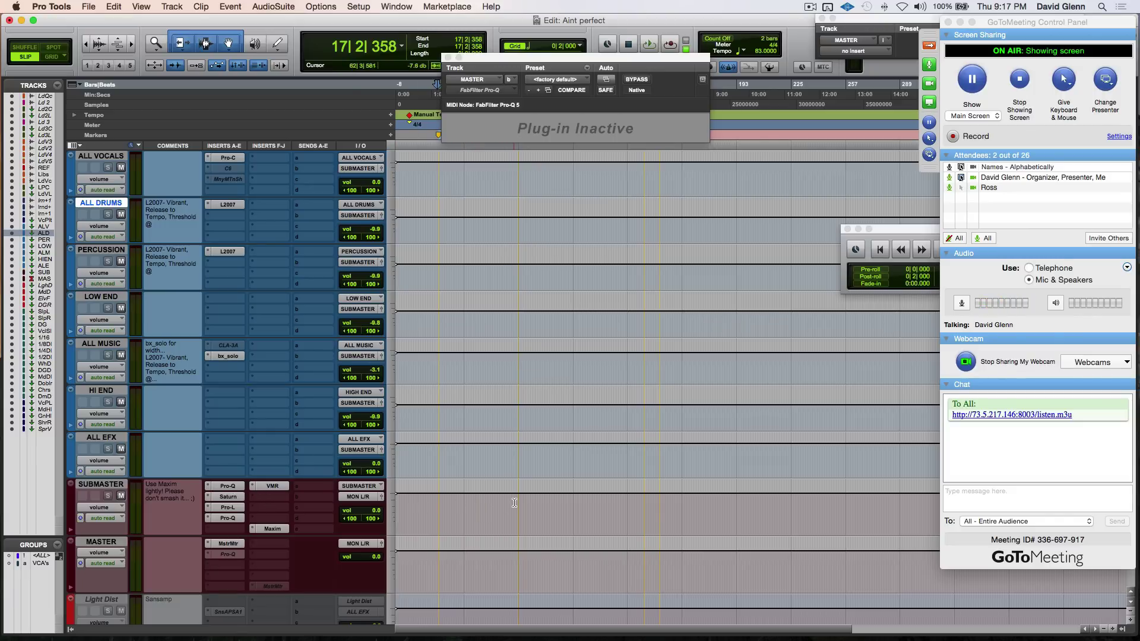
key("space")
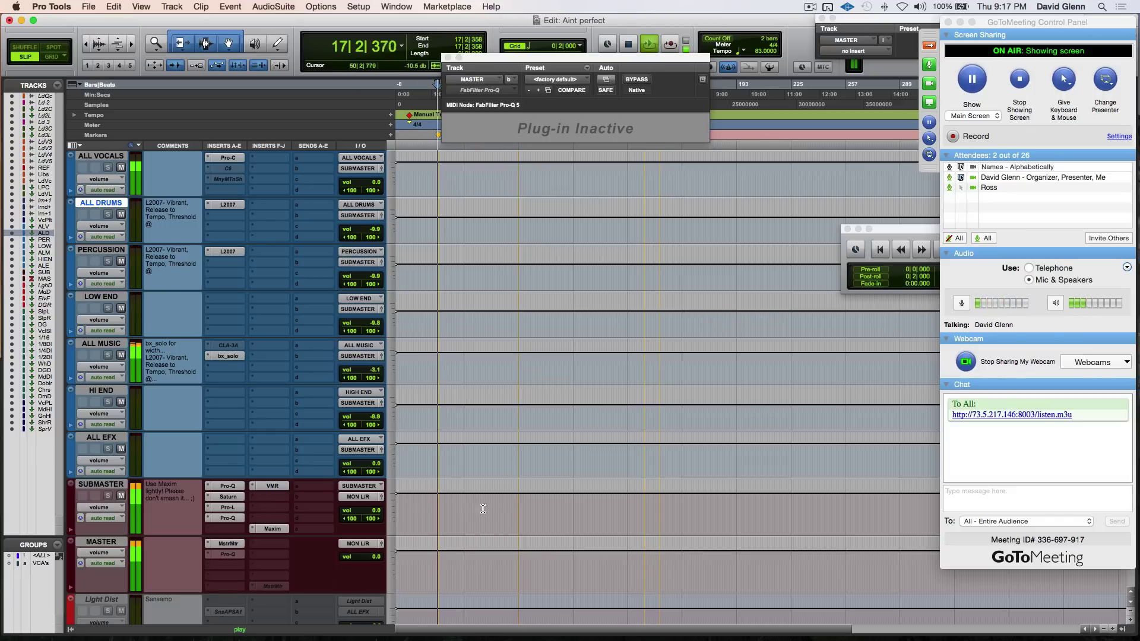
left_click(230, 498)
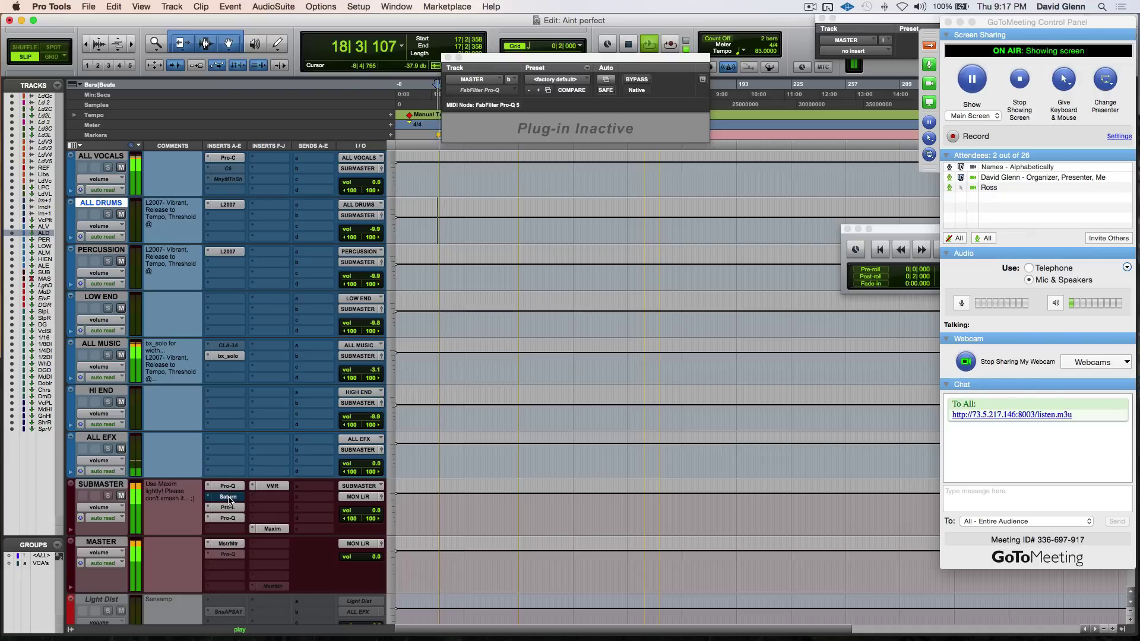
left_click(271, 488)
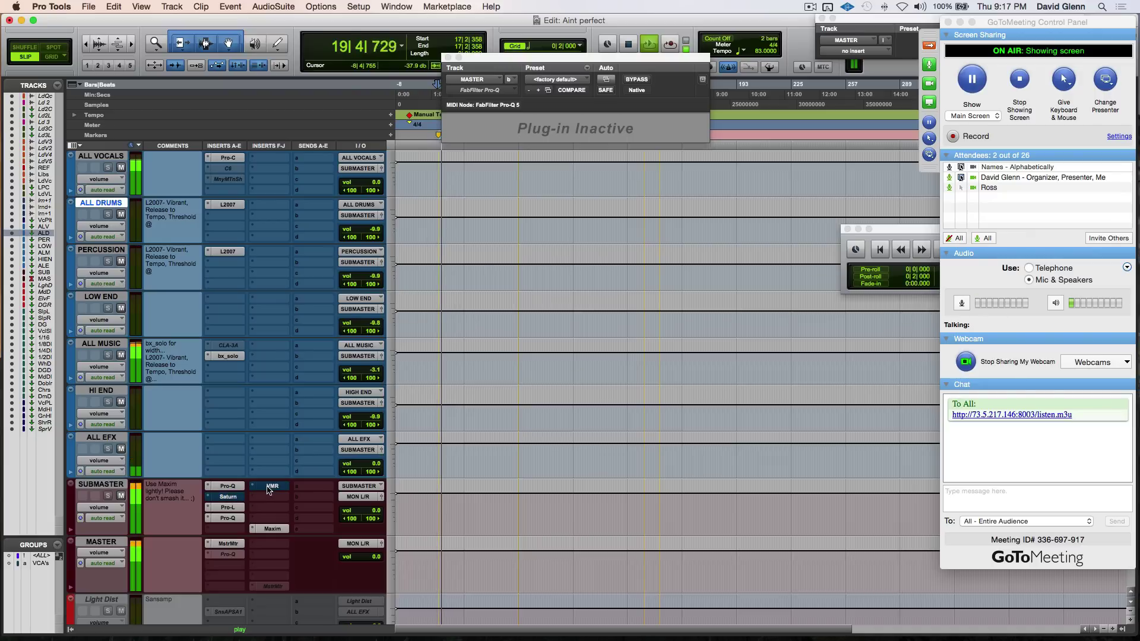
left_click(230, 499, "super")
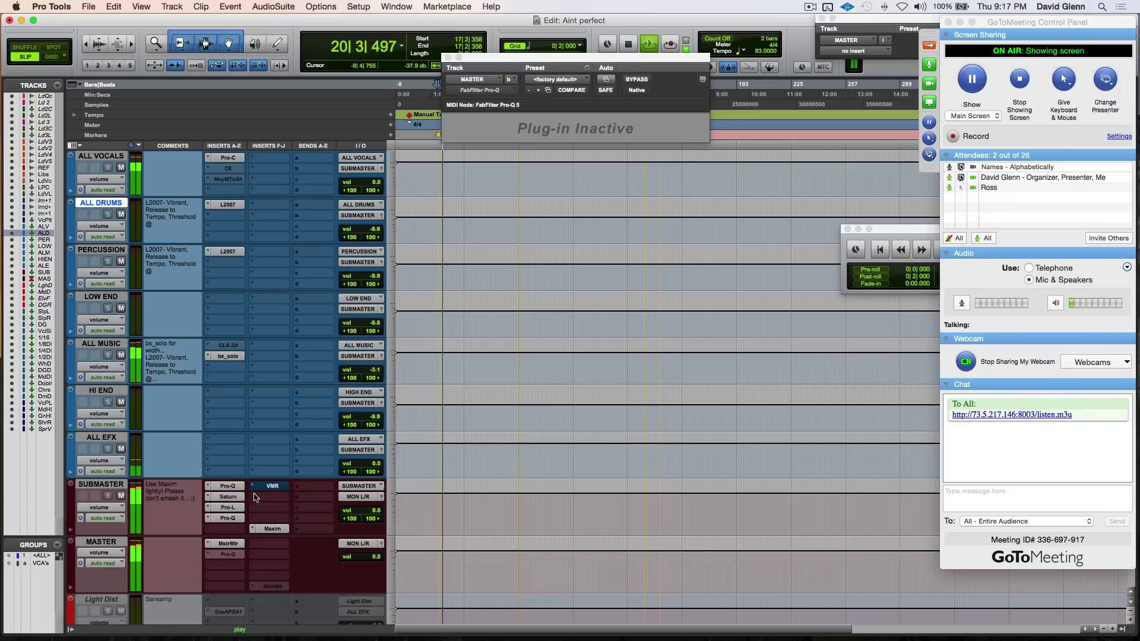
left_click(261, 495, "super")
left_click(266, 488, "super")
left_click(267, 488, "super")
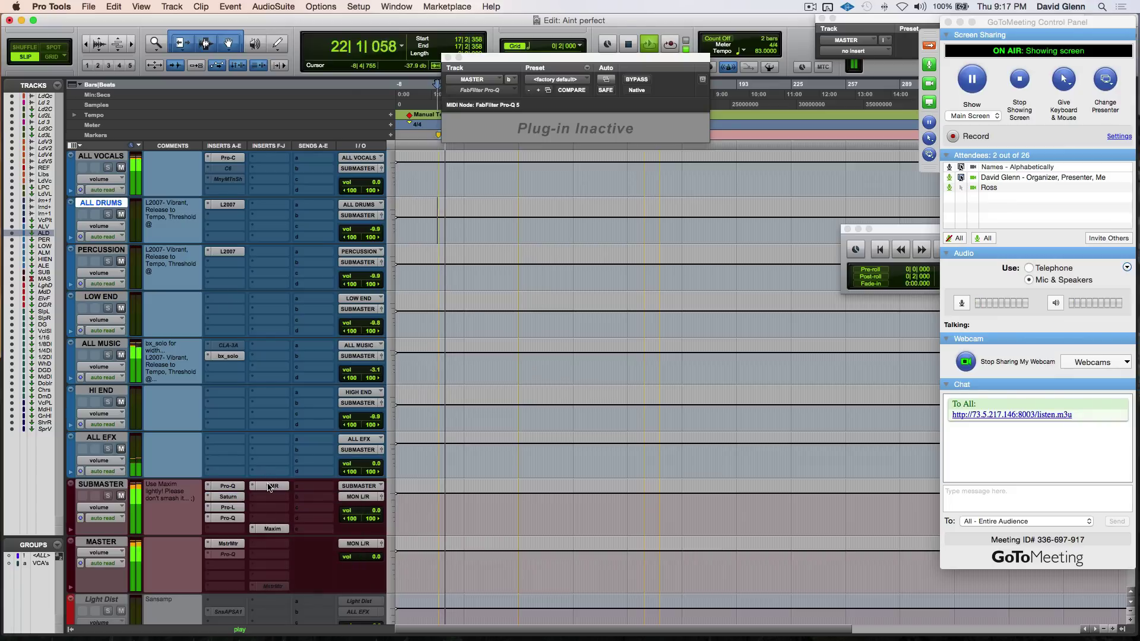
left_click(269, 487, "super")
left_click(231, 498, "super")
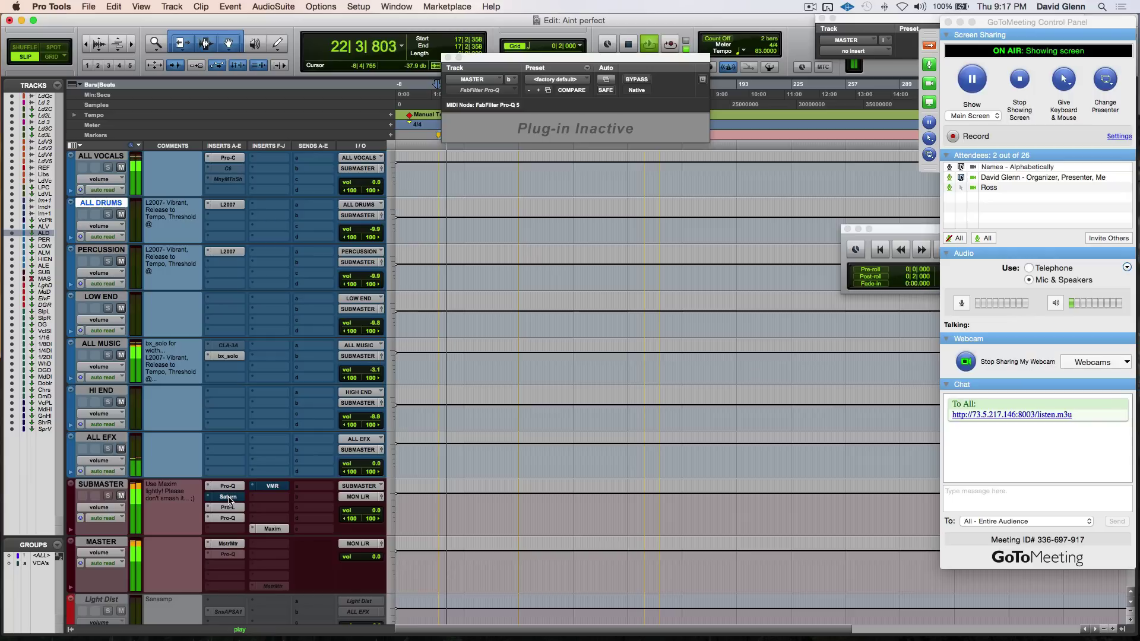
left_click(230, 499, "super")
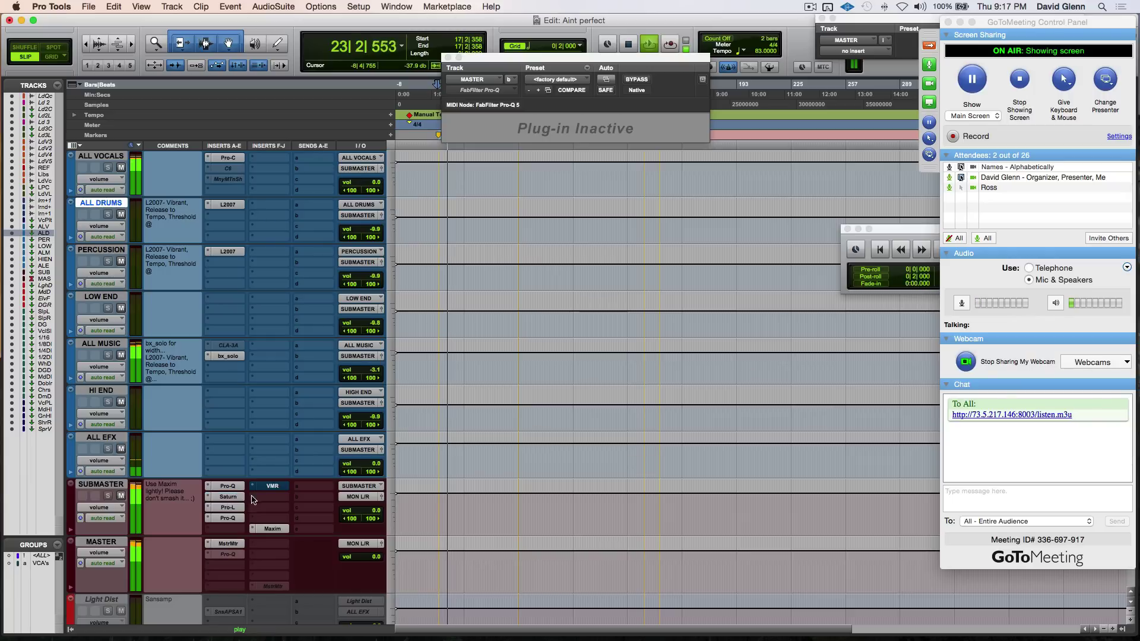
left_click(270, 487, "super")
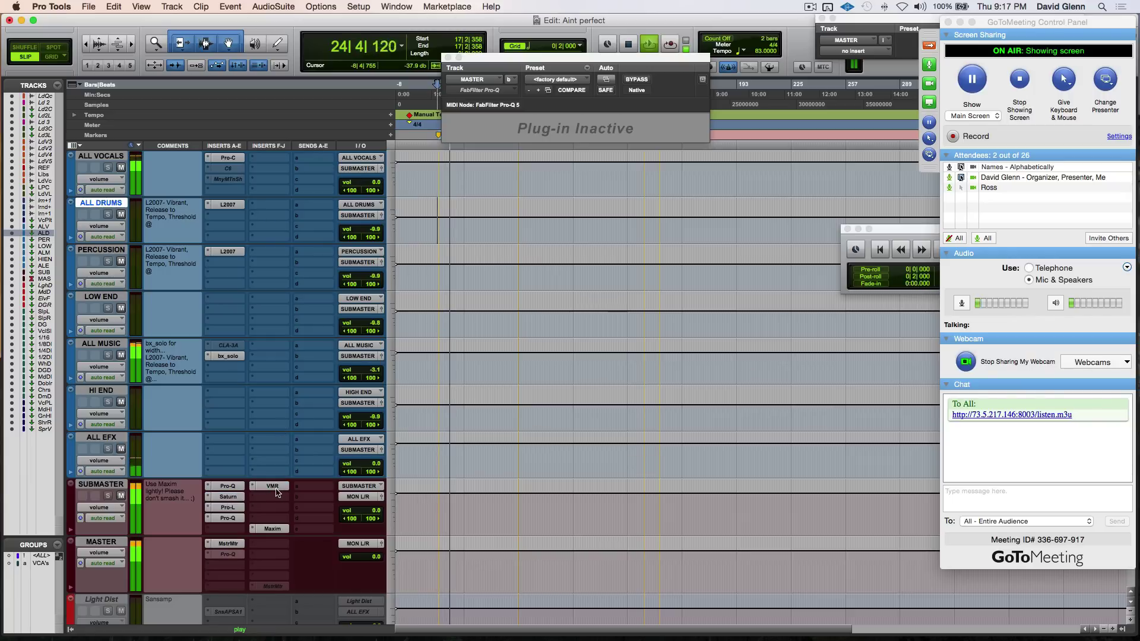
key("space")
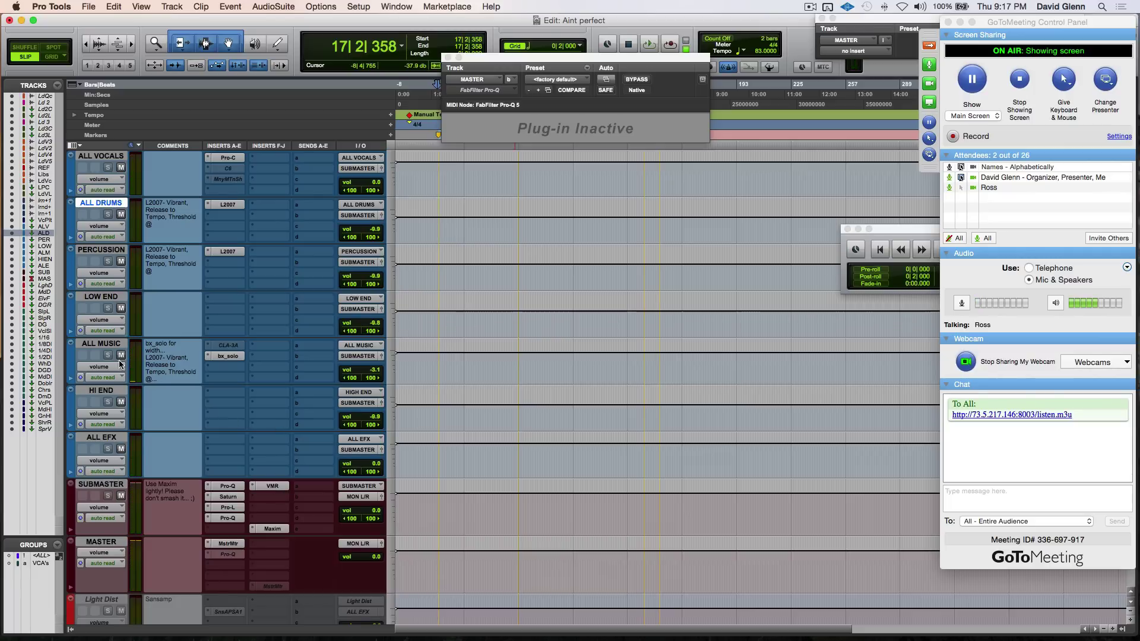
Select the ALL MUSIC track, then switch the selection to the Ld PComp track.
left_click(101, 344)
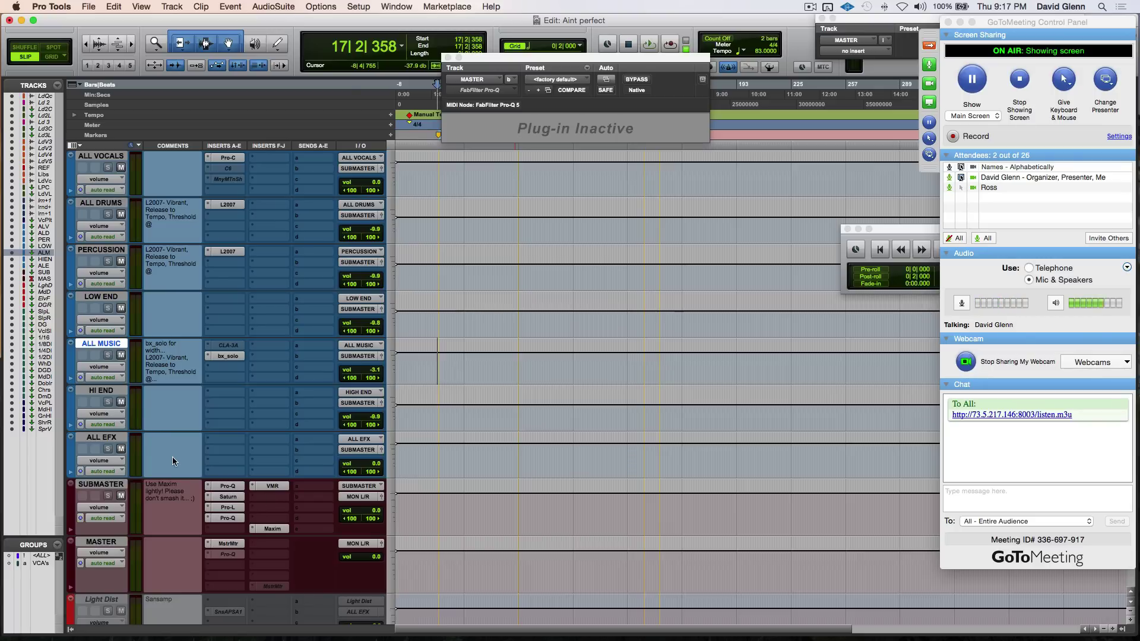
scroll(172, 457, "up", 5)
scroll(172, 456, "up", 5)
scroll(172, 454, "up", 3)
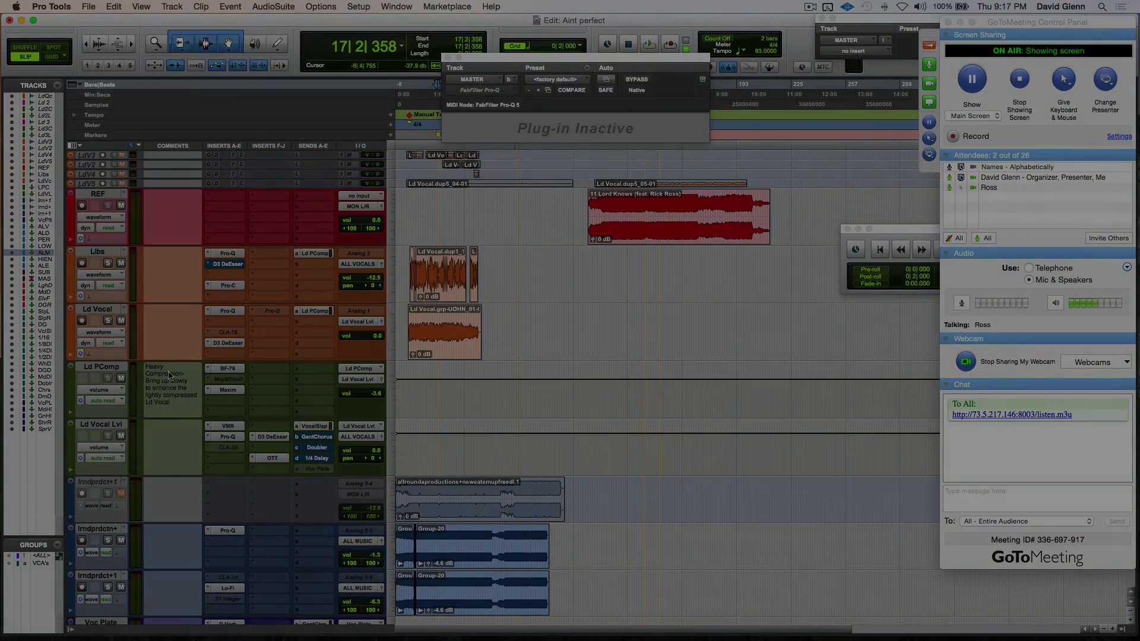
left_click(101, 367)
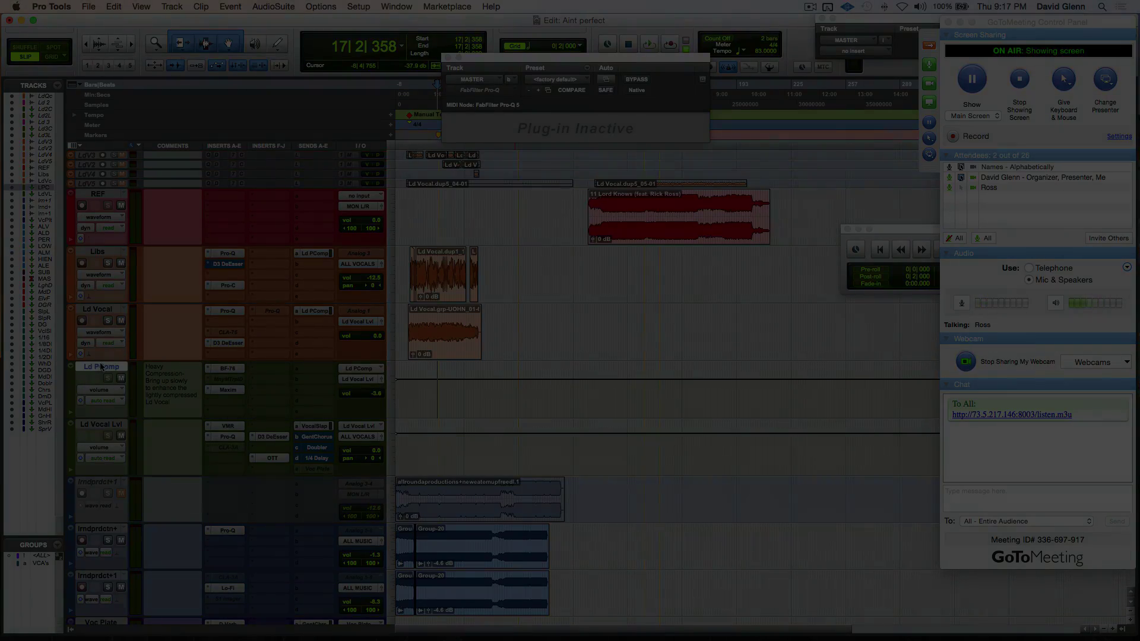